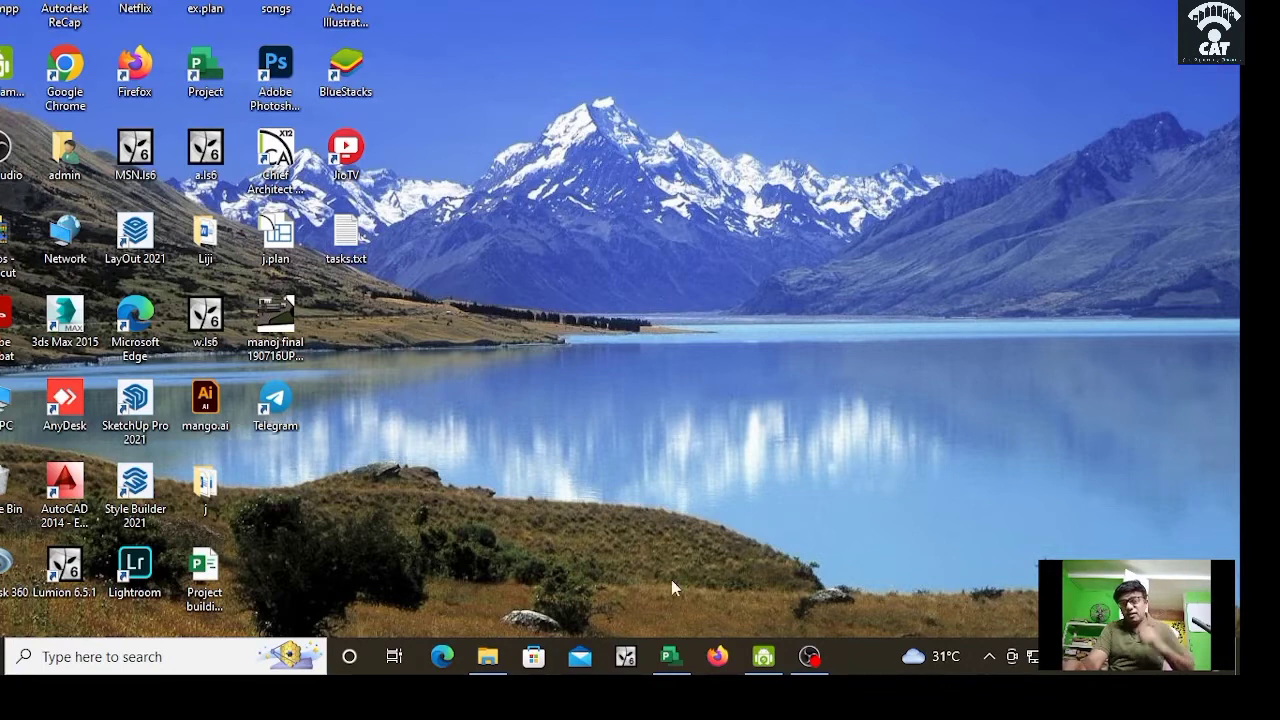
Step: Restore the Project1 window from its taskbar preview
mouse_move(672, 664)
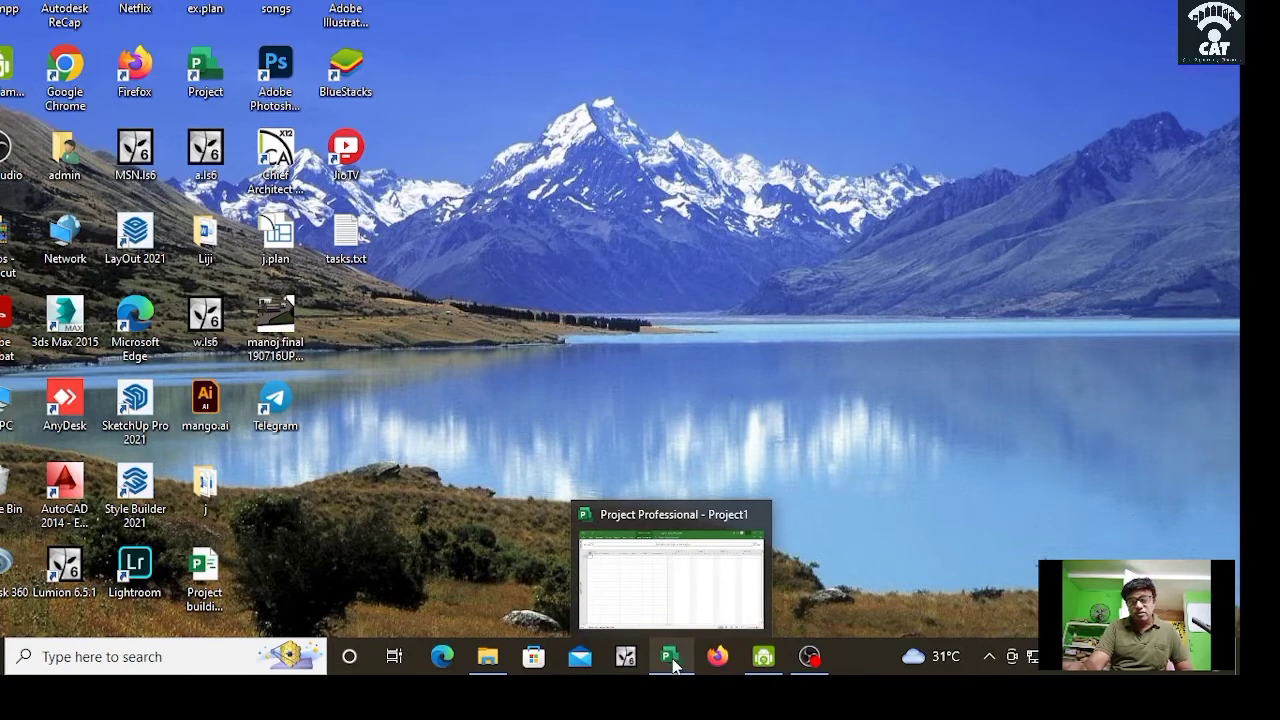
click(672, 662)
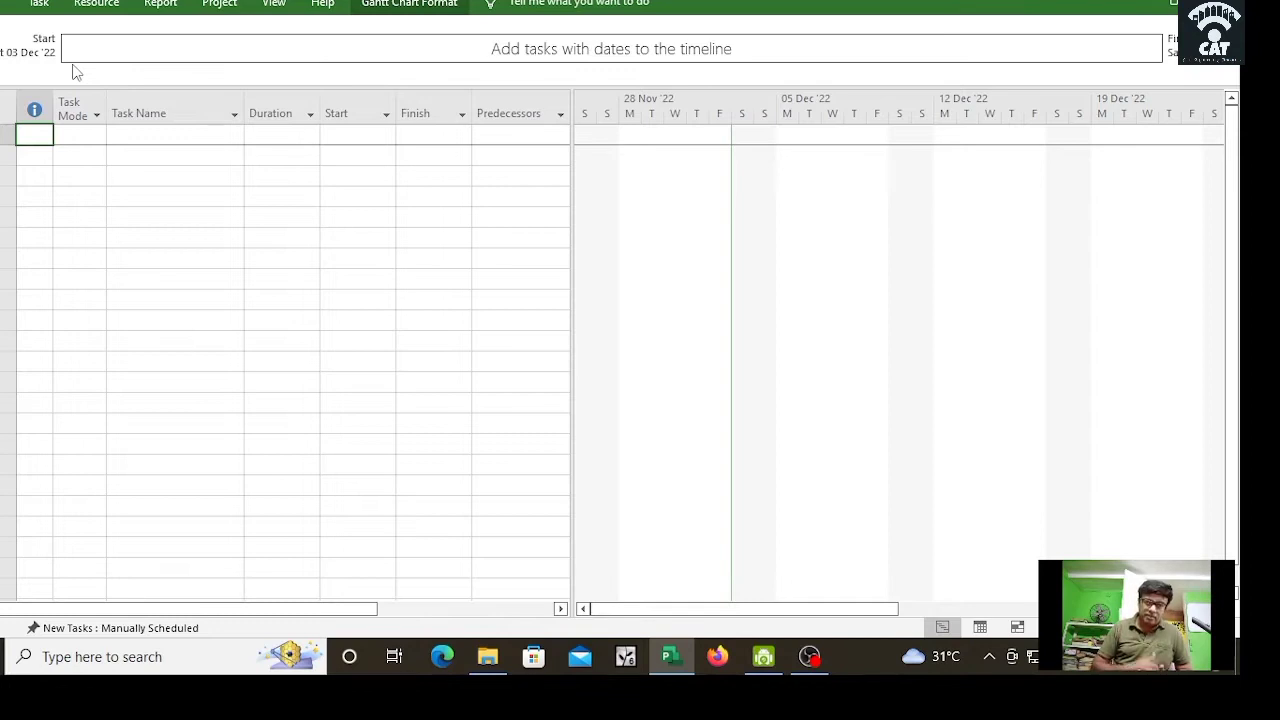
Step: Set the Project Information start date to Tuesday 6 December 2022
click(222, 5)
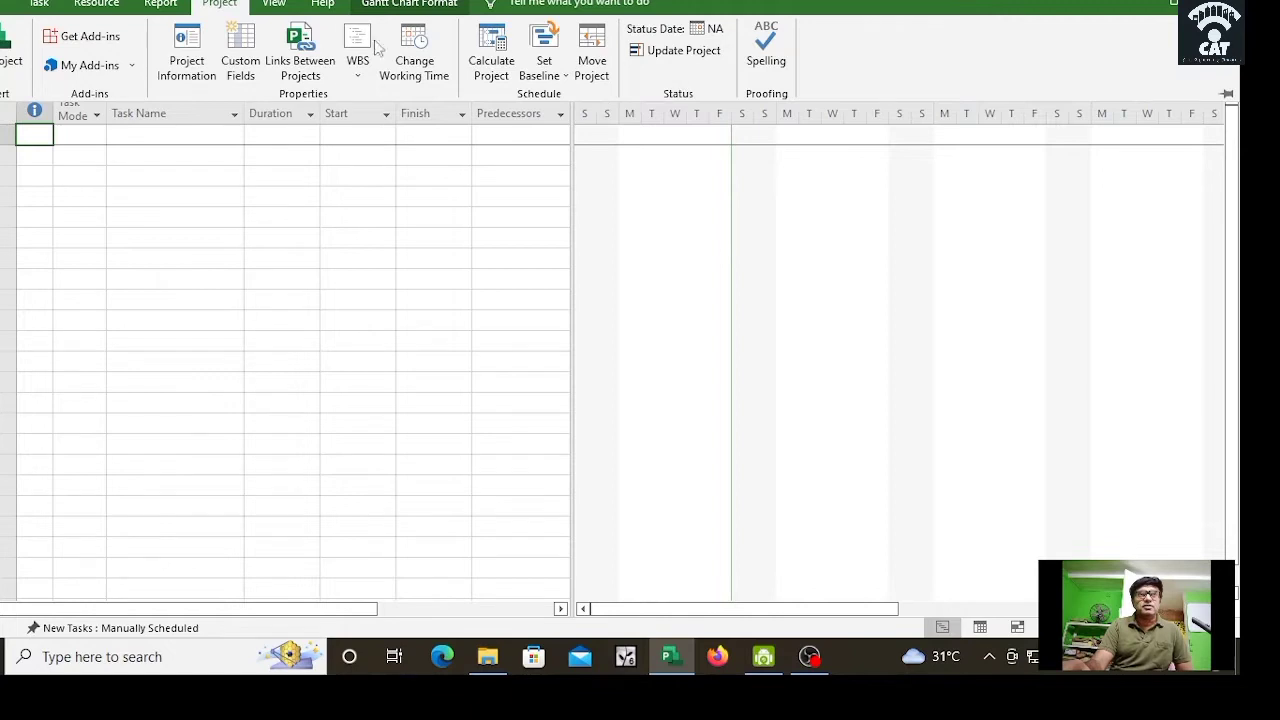
click(187, 66)
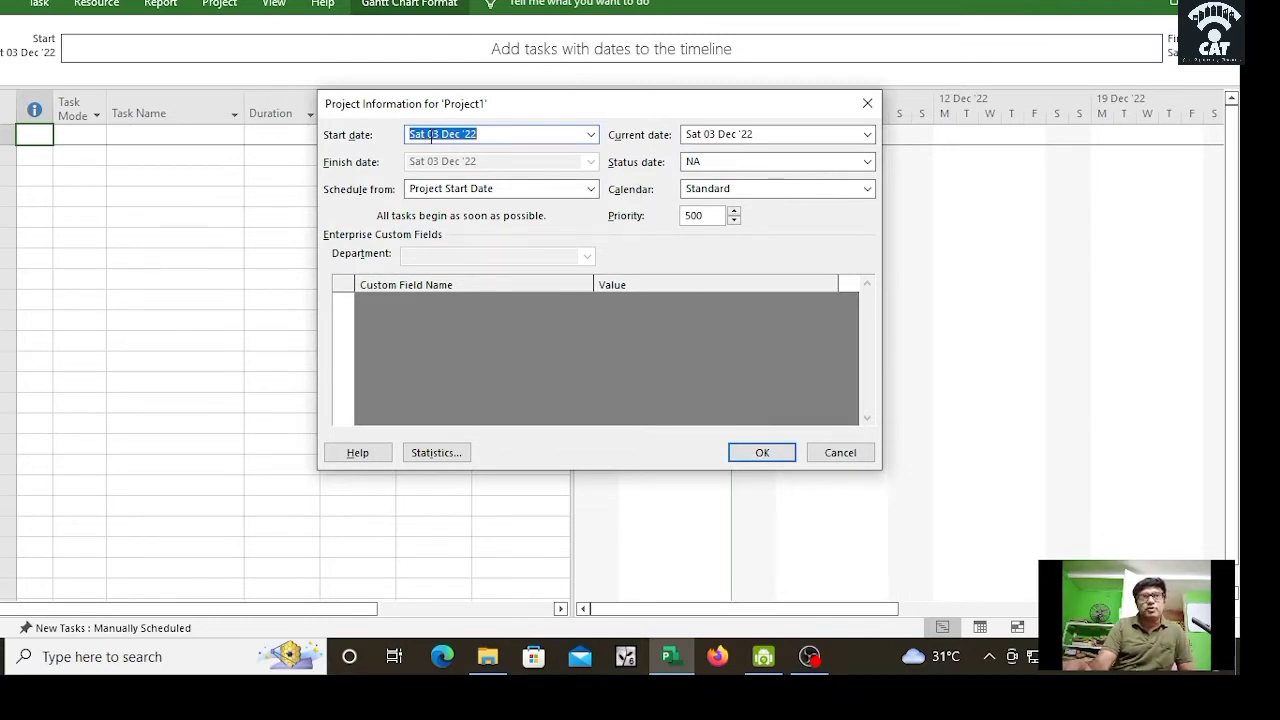
click(591, 136)
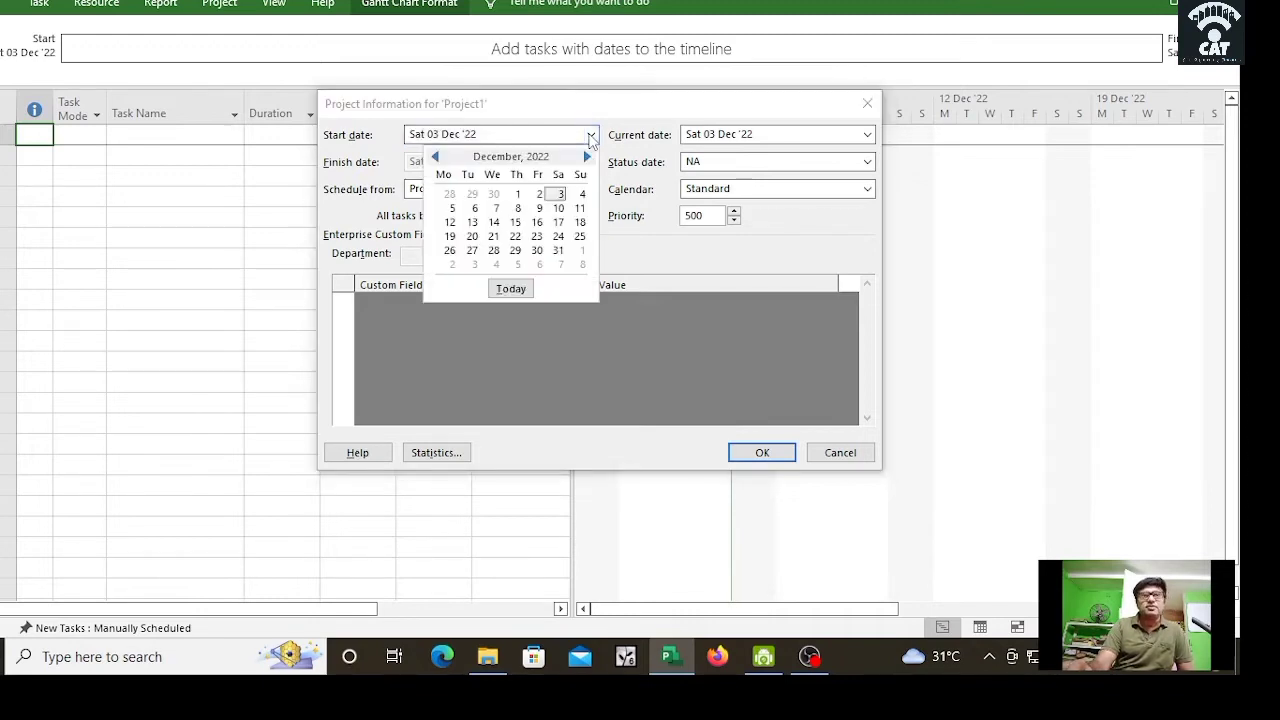
click(474, 208)
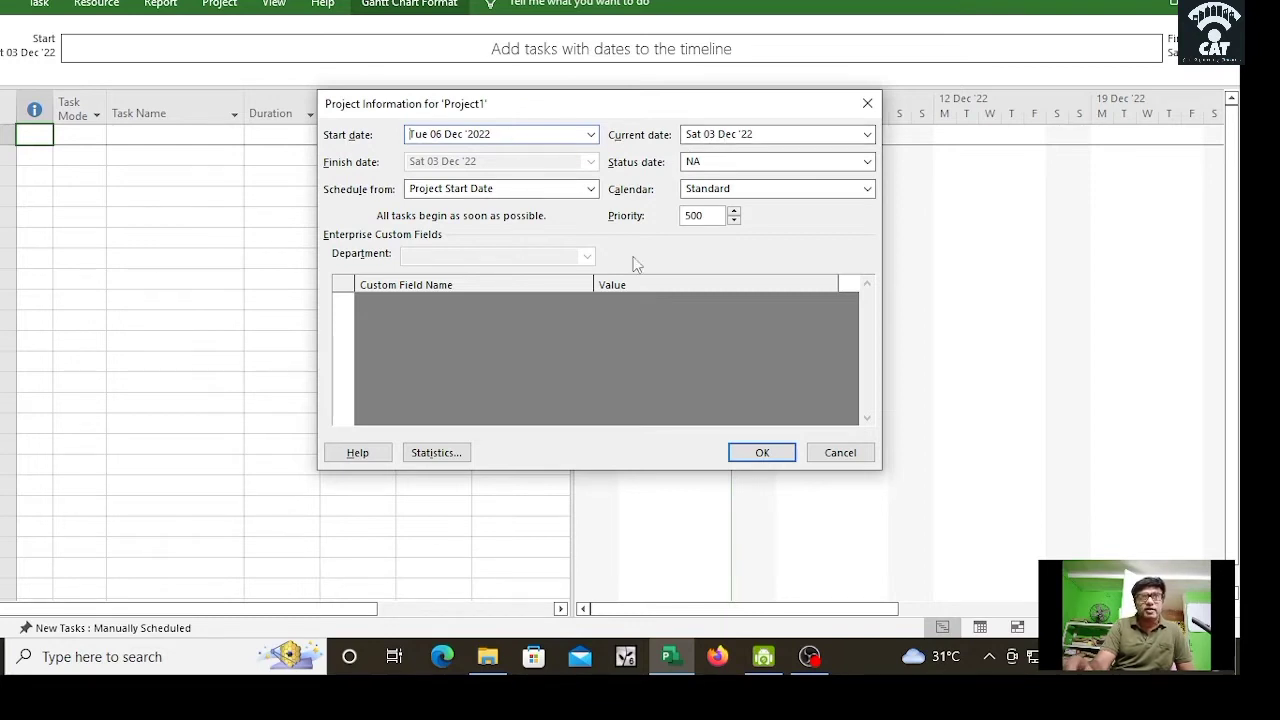
click(763, 455)
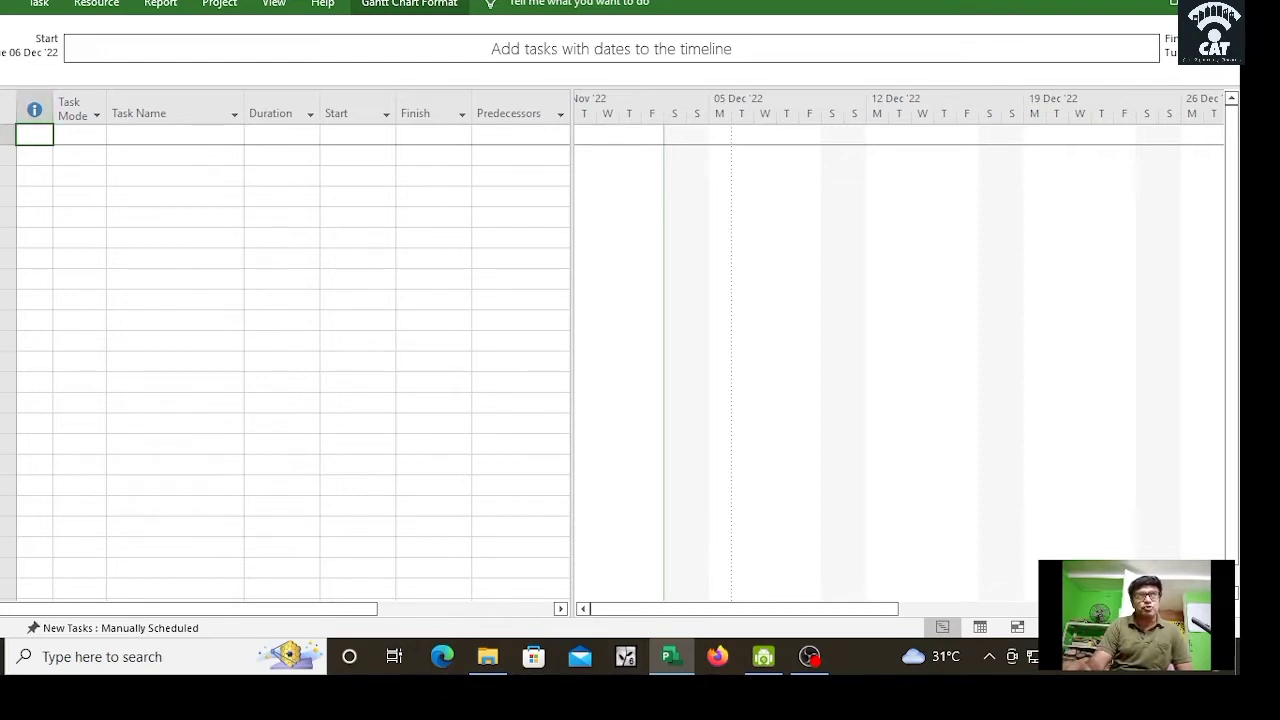
Step: Open the Schedule page of Project Options
click(8, 4)
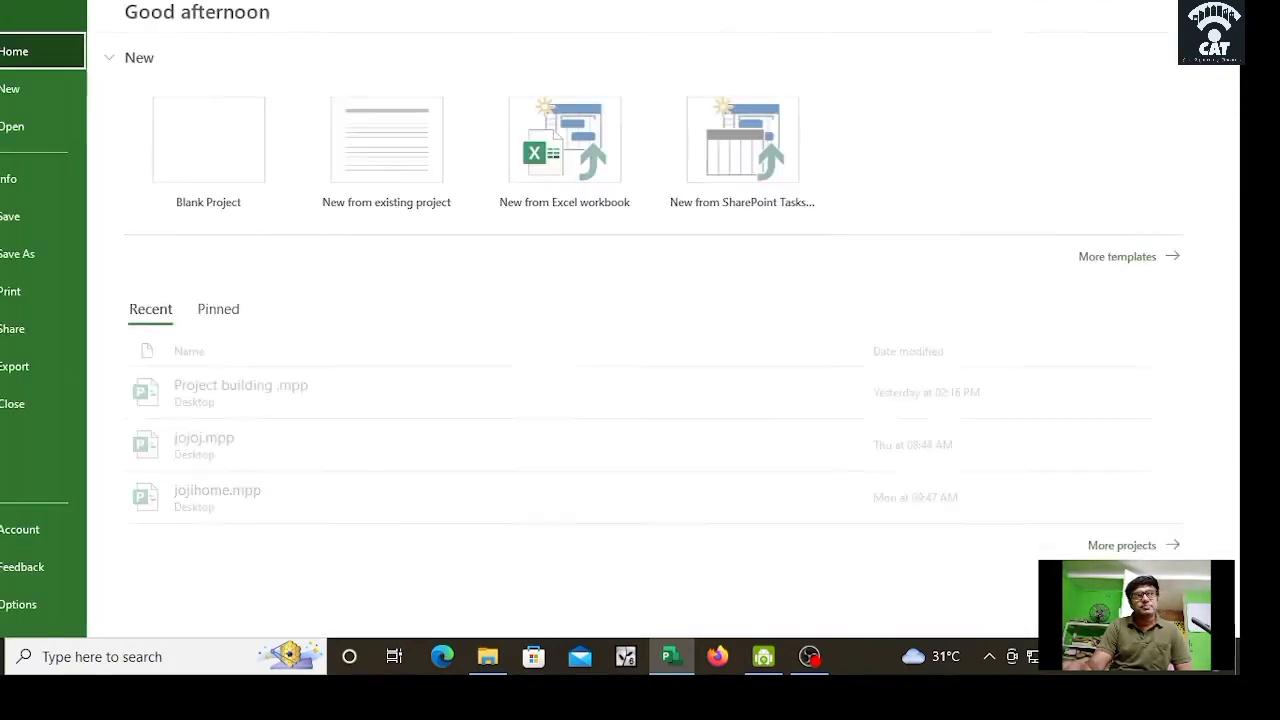
click(22, 608)
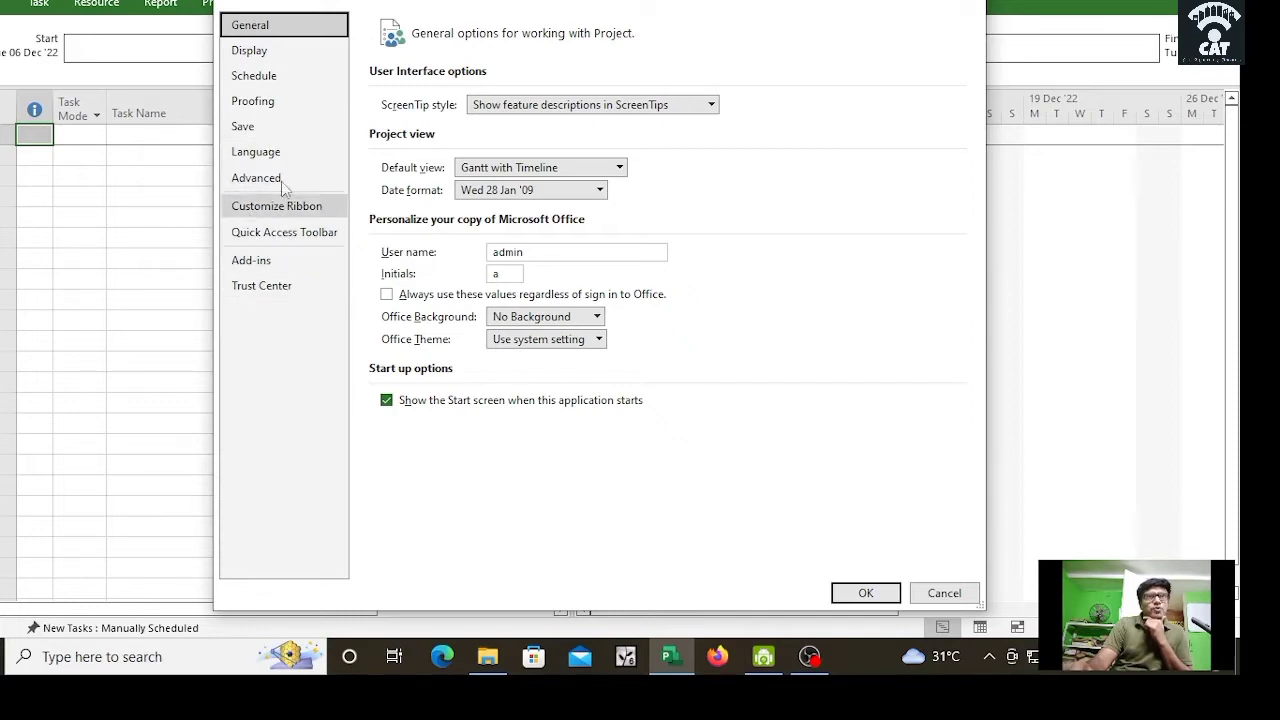
click(280, 85)
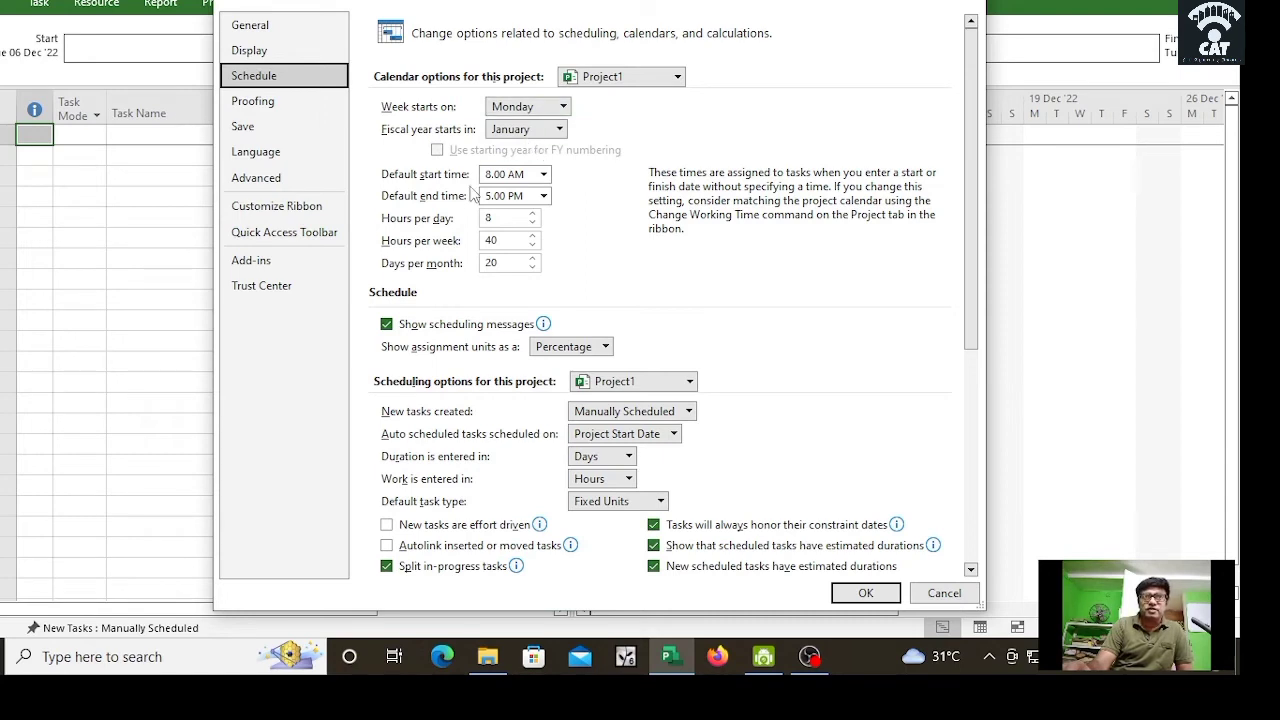
Step: Review the Default end time and duration units, leaving 5:00 PM and Days unchanged
click(544, 197)
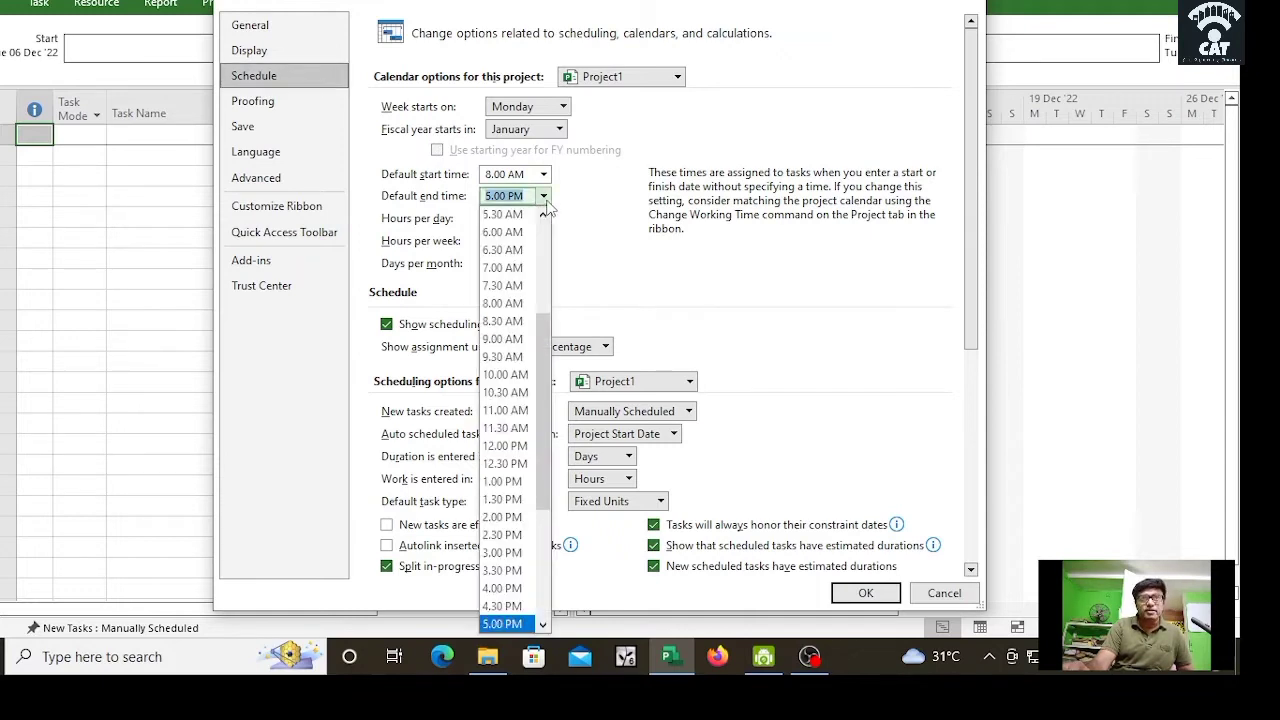
click(600, 262)
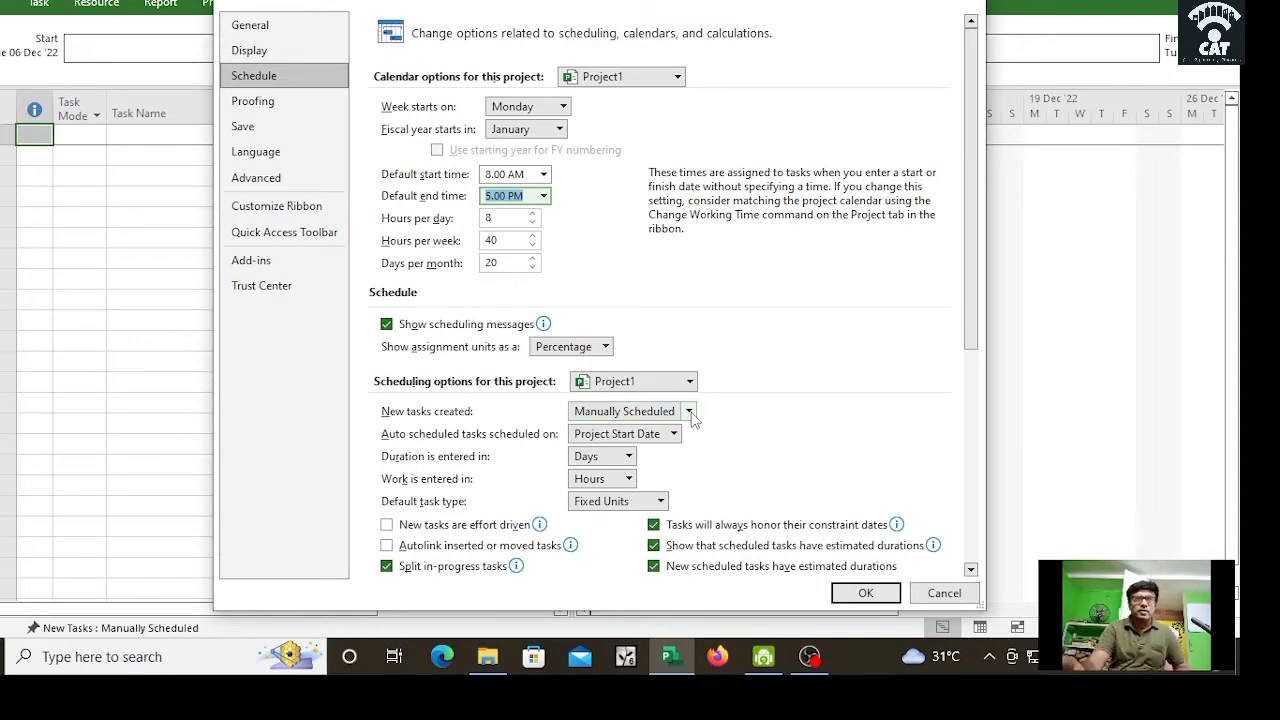
click(629, 460)
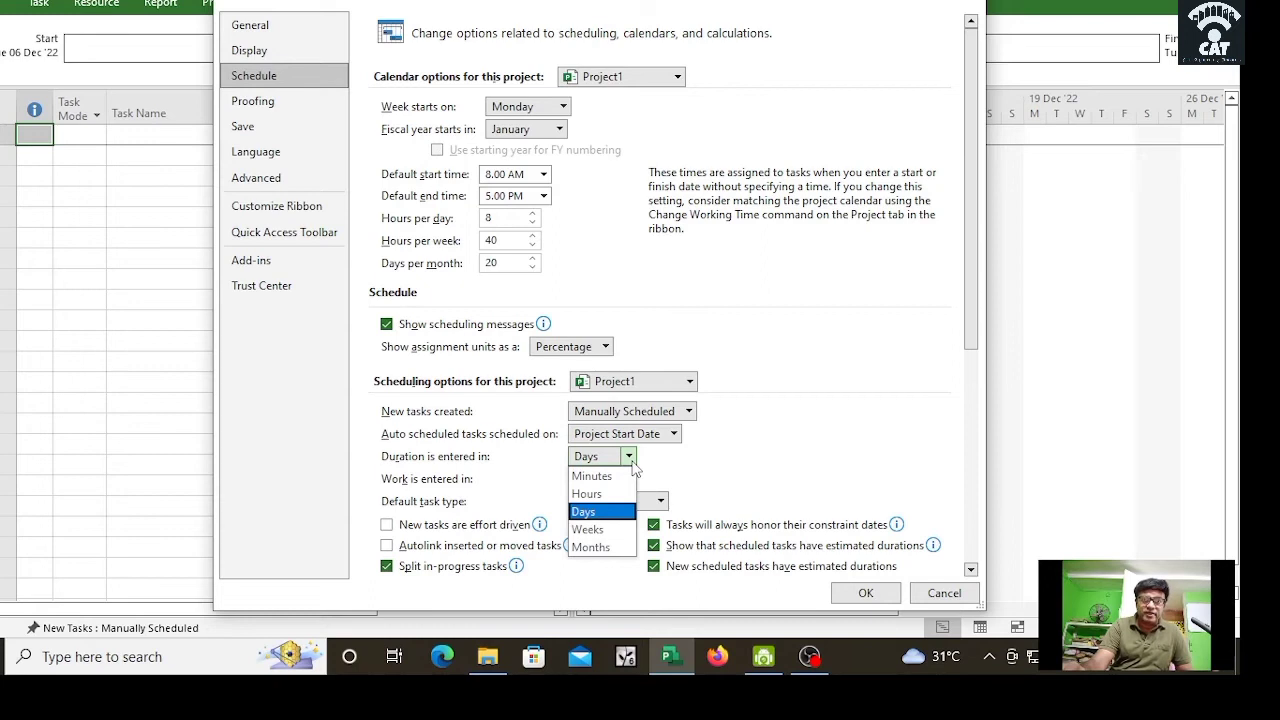
click(701, 476)
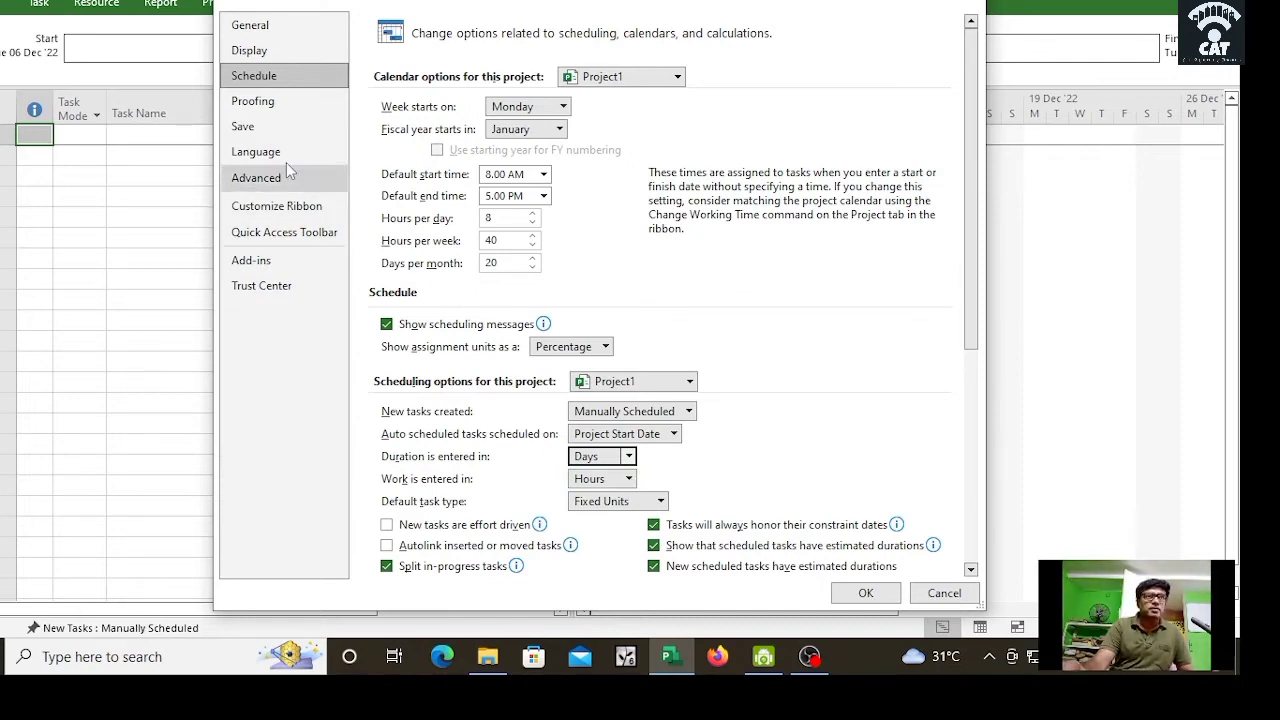
Step: On the Display options, browse the currency list and keep INR
click(256, 54)
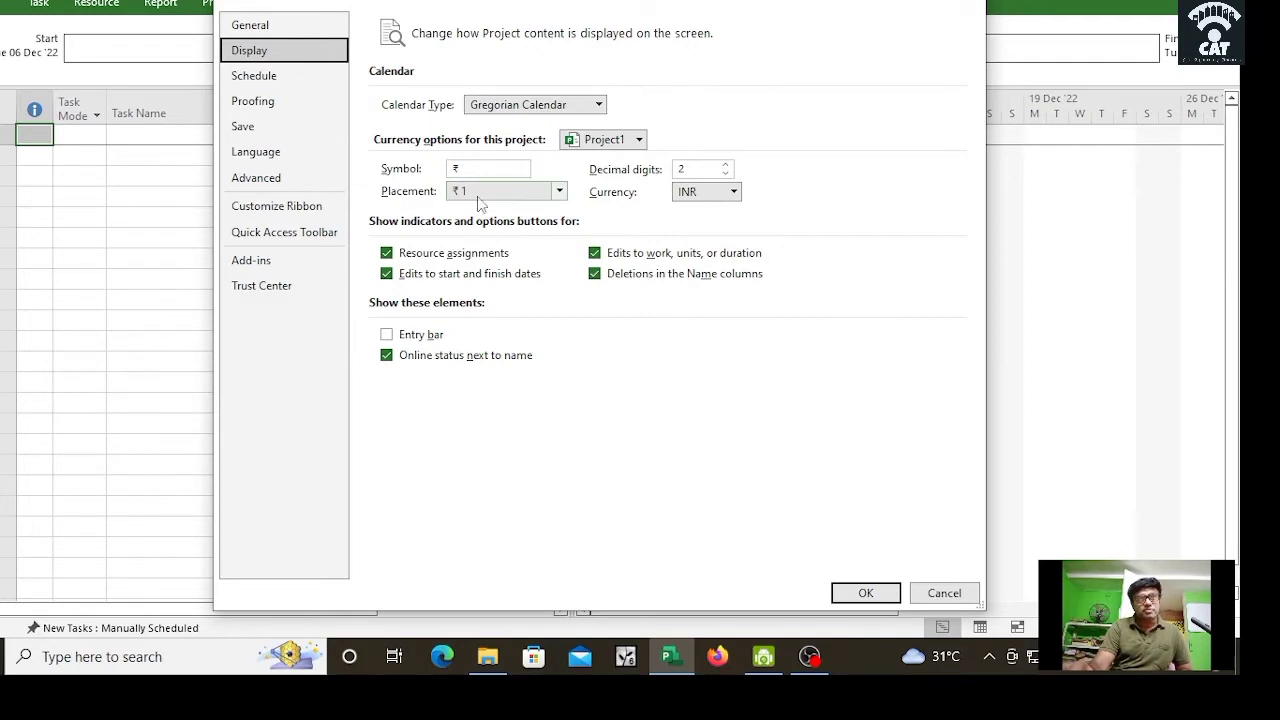
click(736, 197)
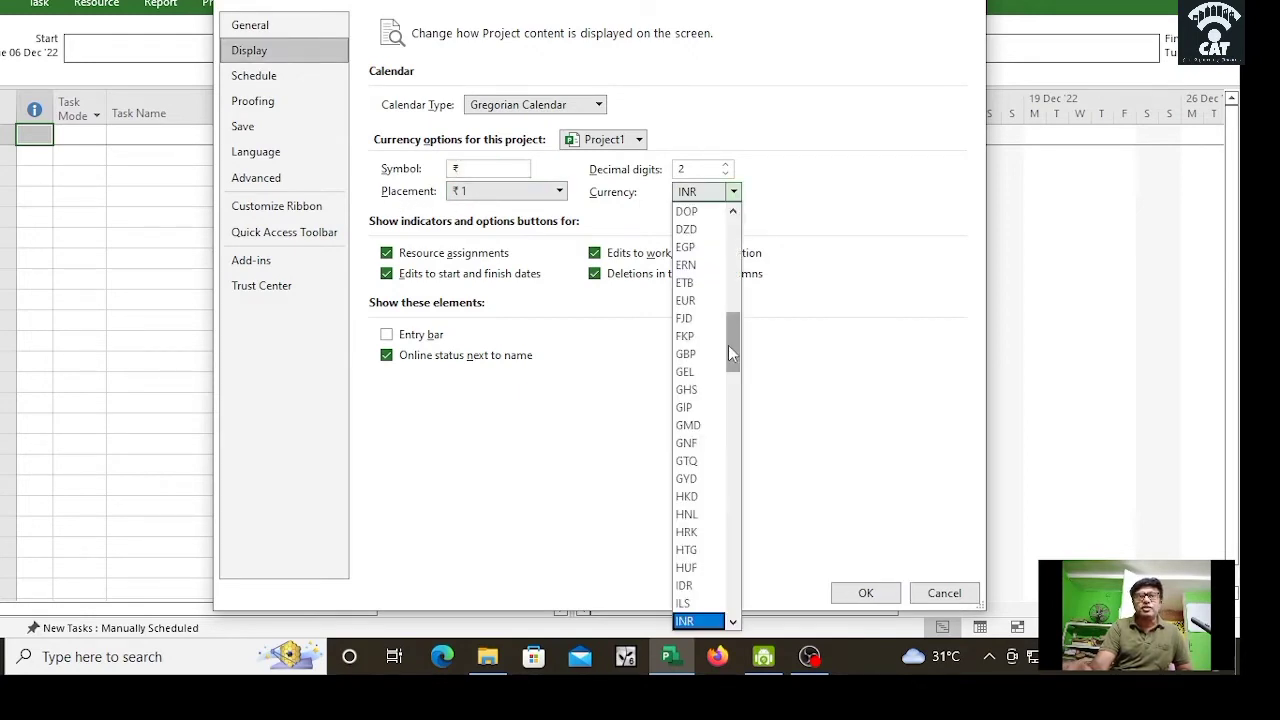
drag(729, 347, 728, 376)
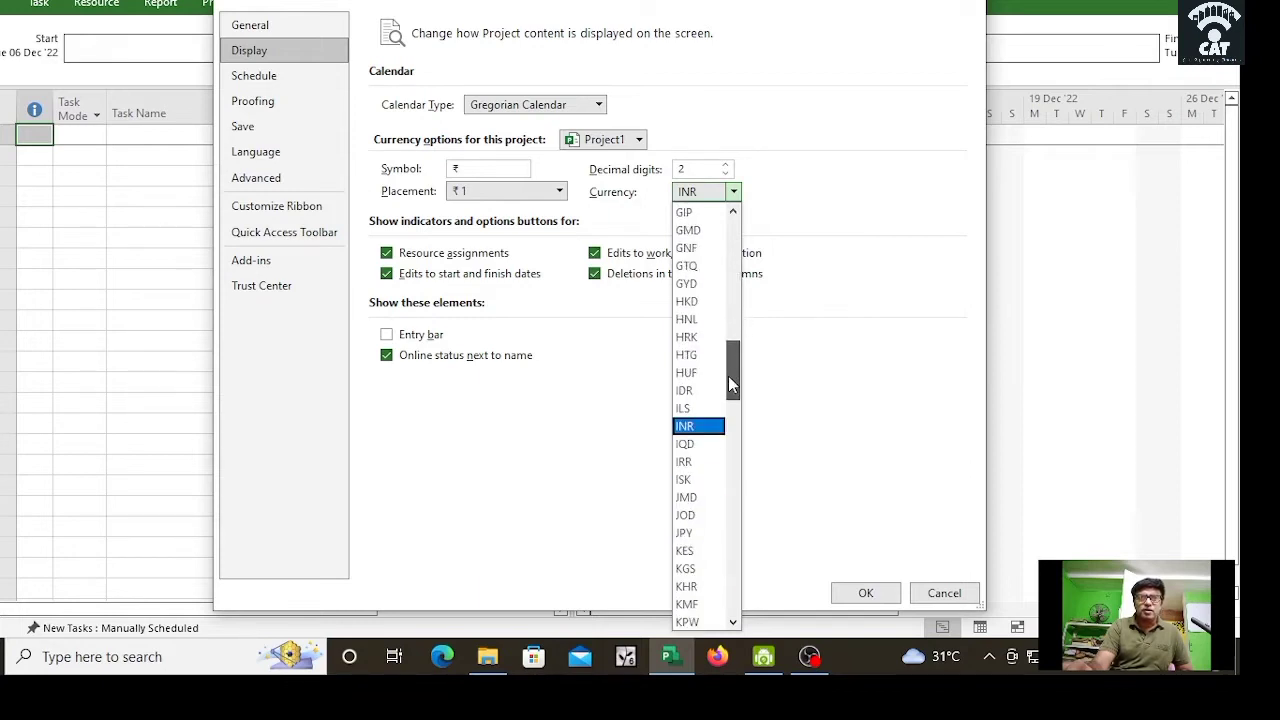
click(712, 427)
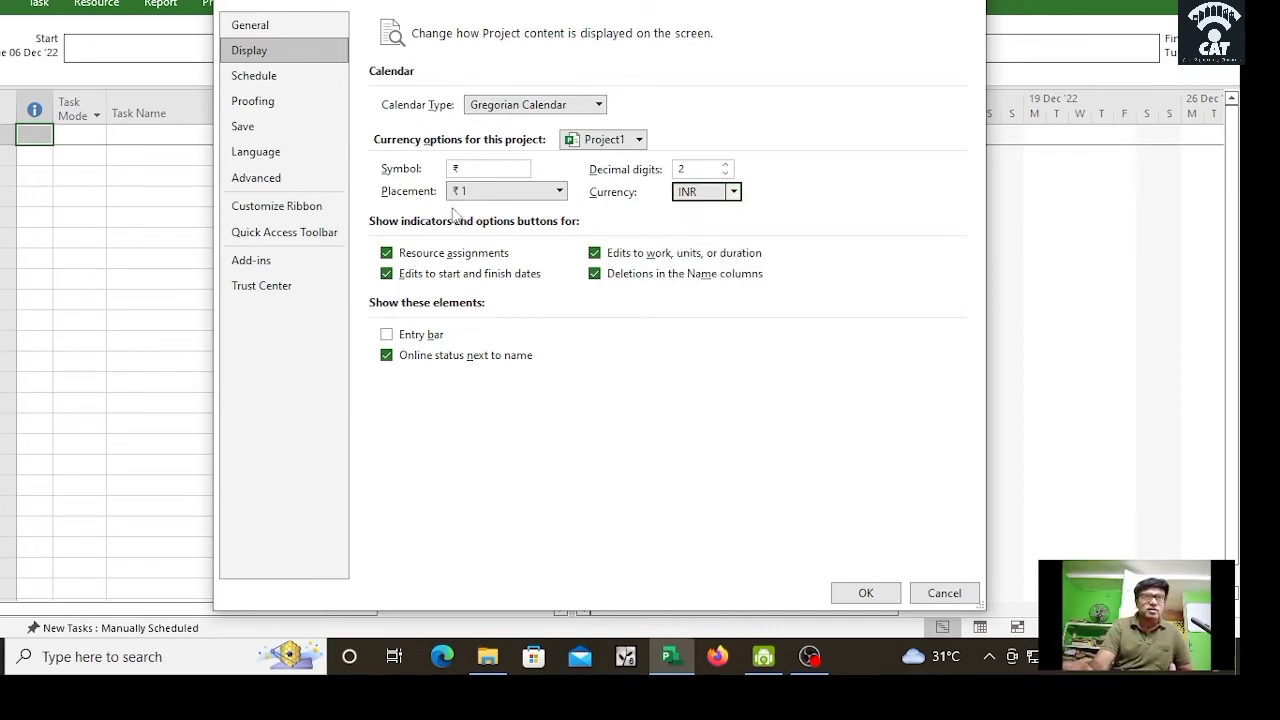
Step: Switch the project currency to EUR, then revert it to INR (₹)
click(733, 193)
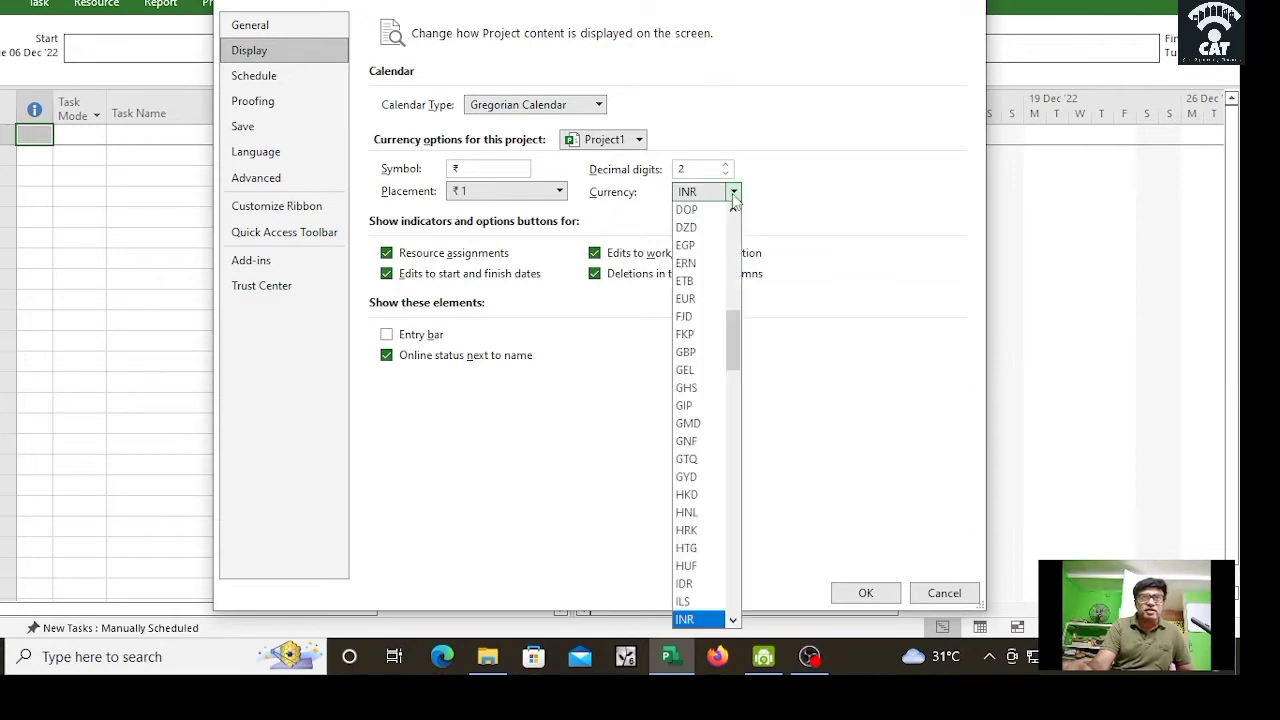
click(710, 300)
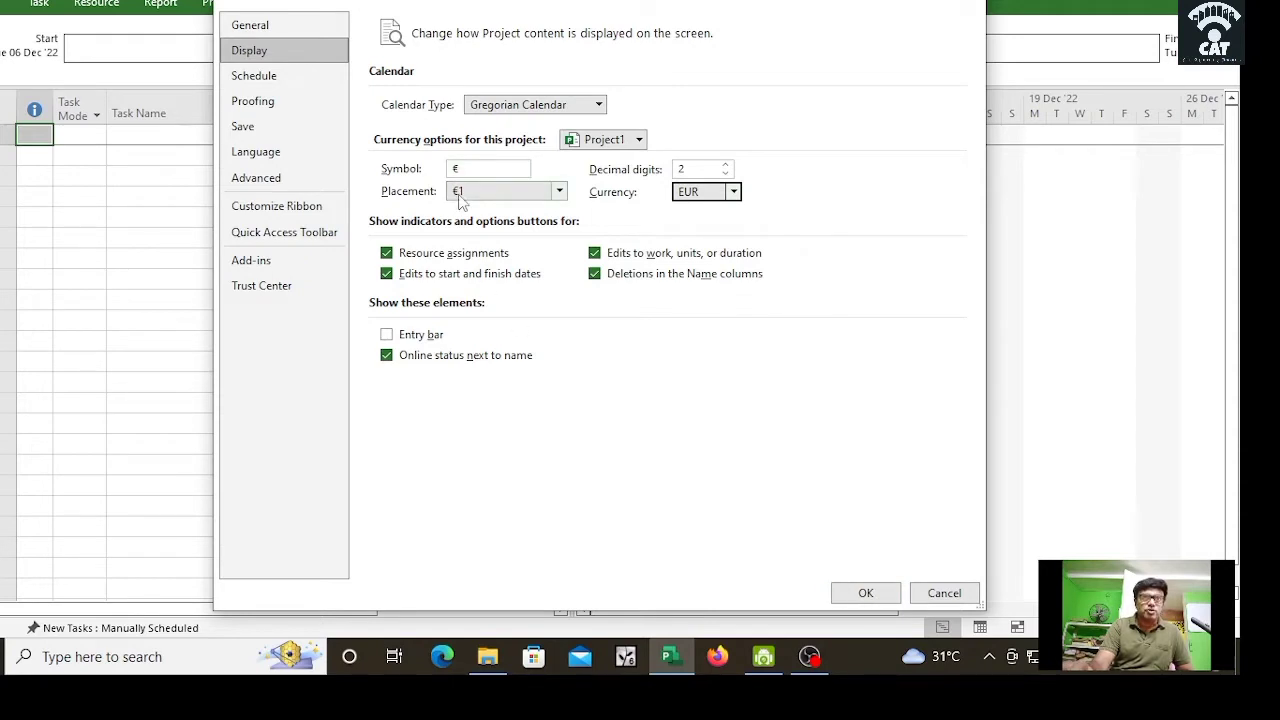
click(733, 191)
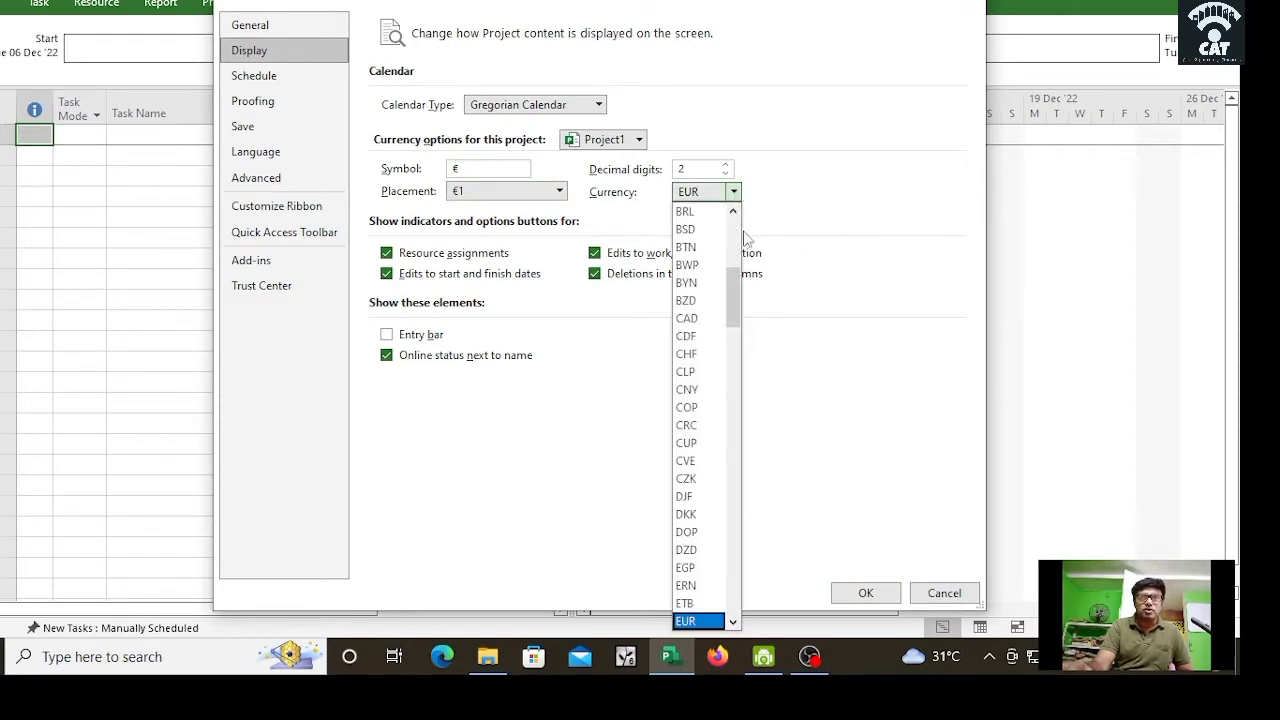
drag(727, 293, 729, 379)
click(716, 440)
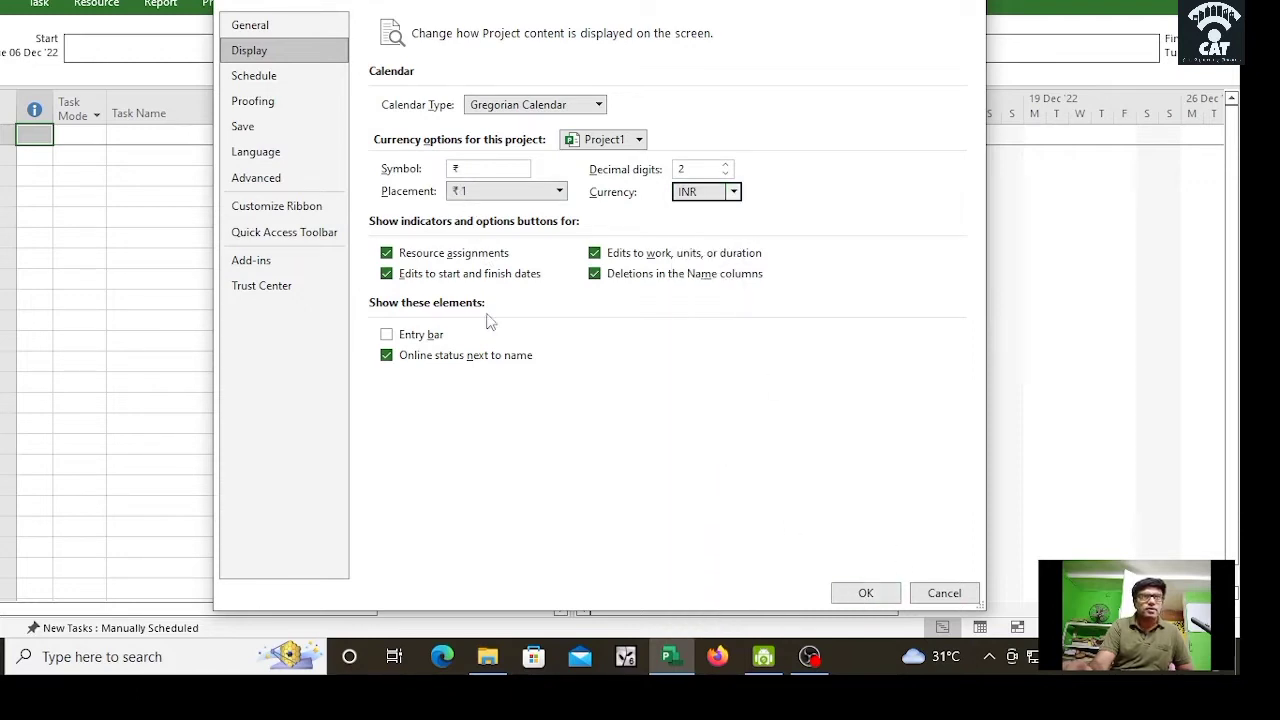
click(268, 128)
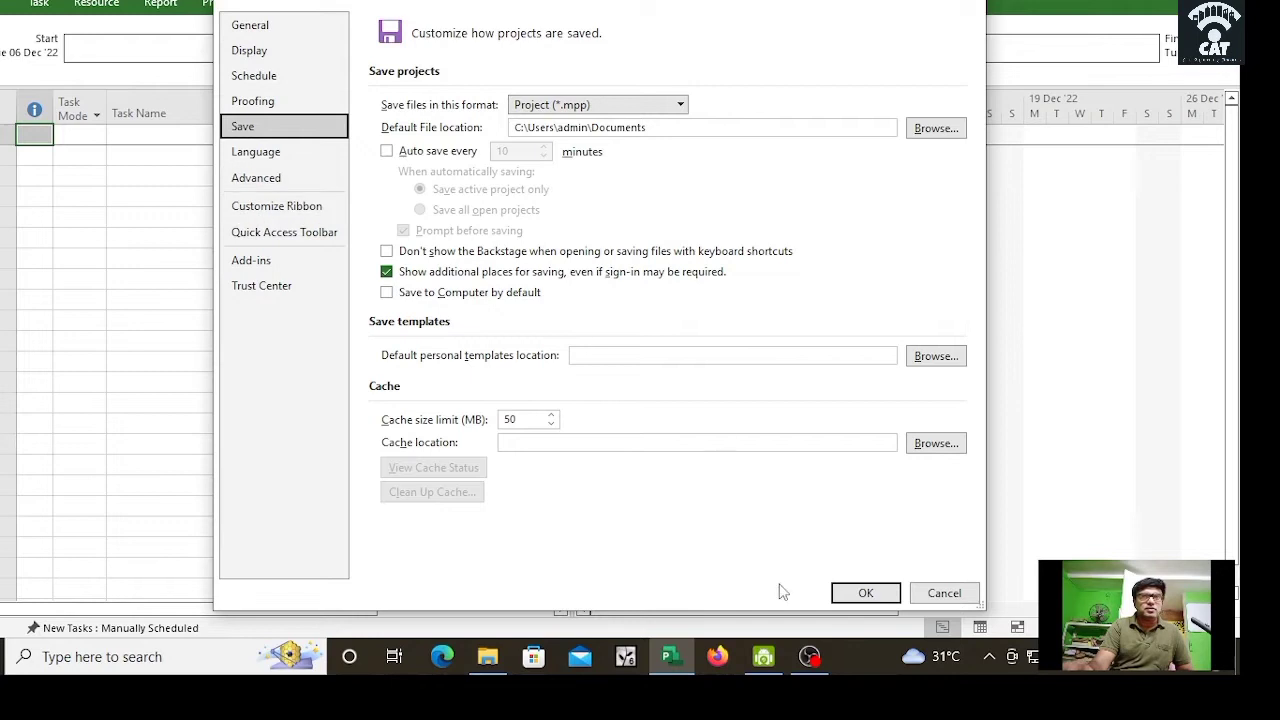
Step: Keep the Project (*.mpp) save format, browse Language, Advanced and Customize Ribbon, then close Options
click(680, 105)
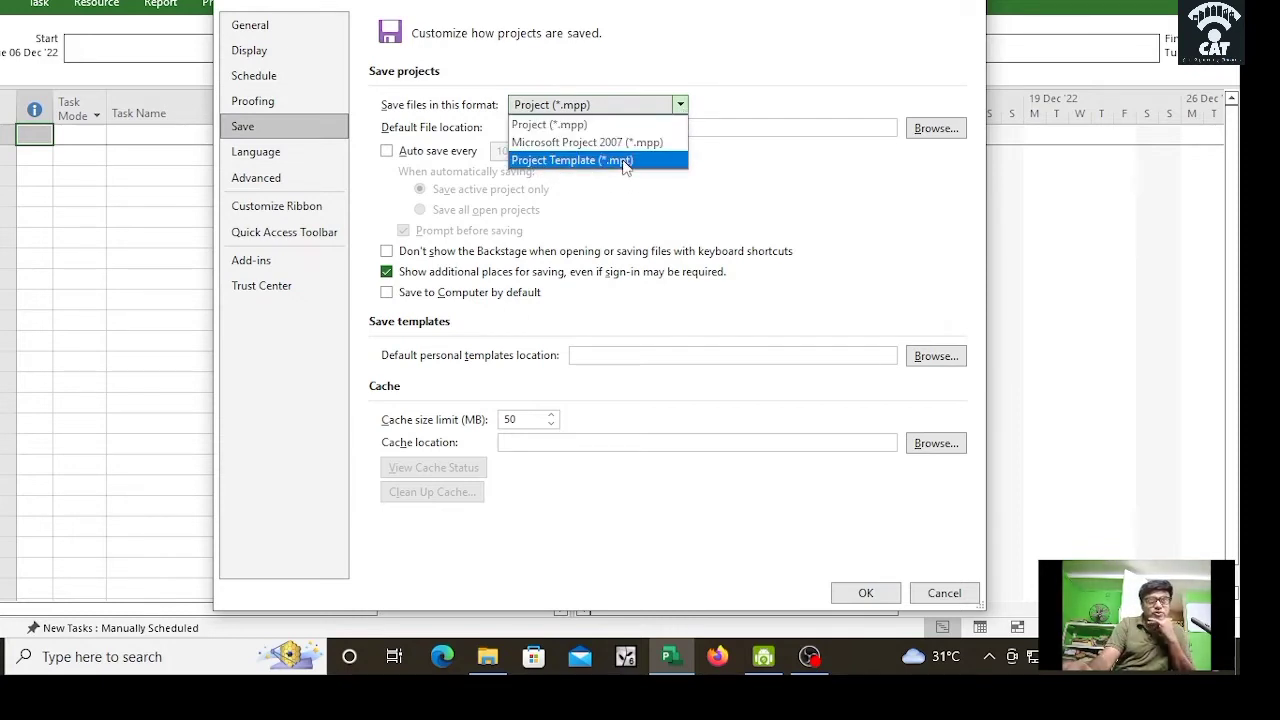
click(790, 190)
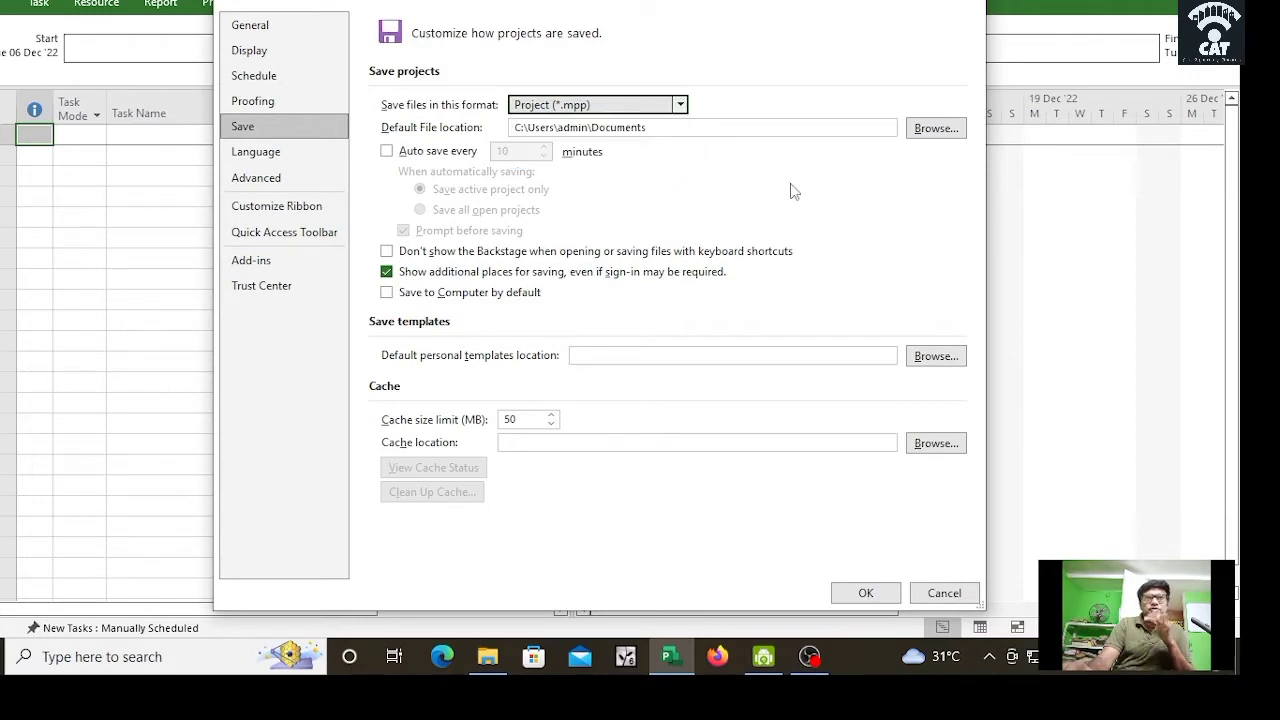
click(258, 158)
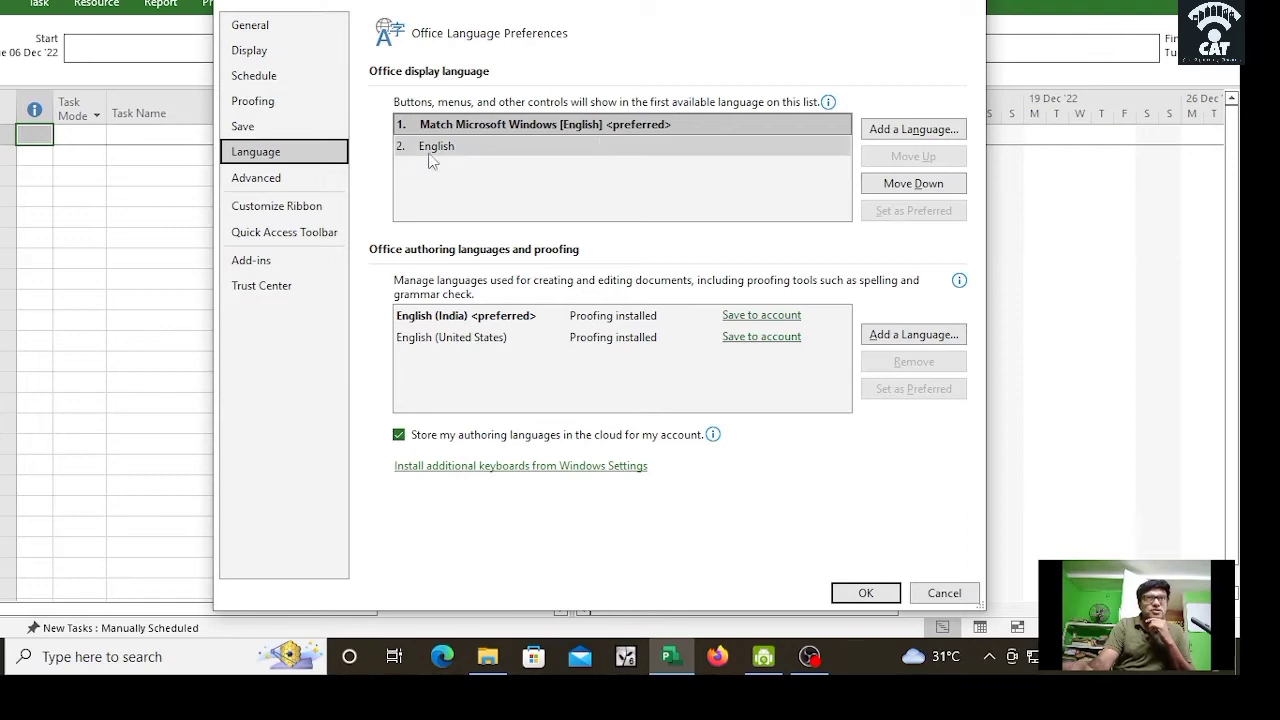
click(285, 177)
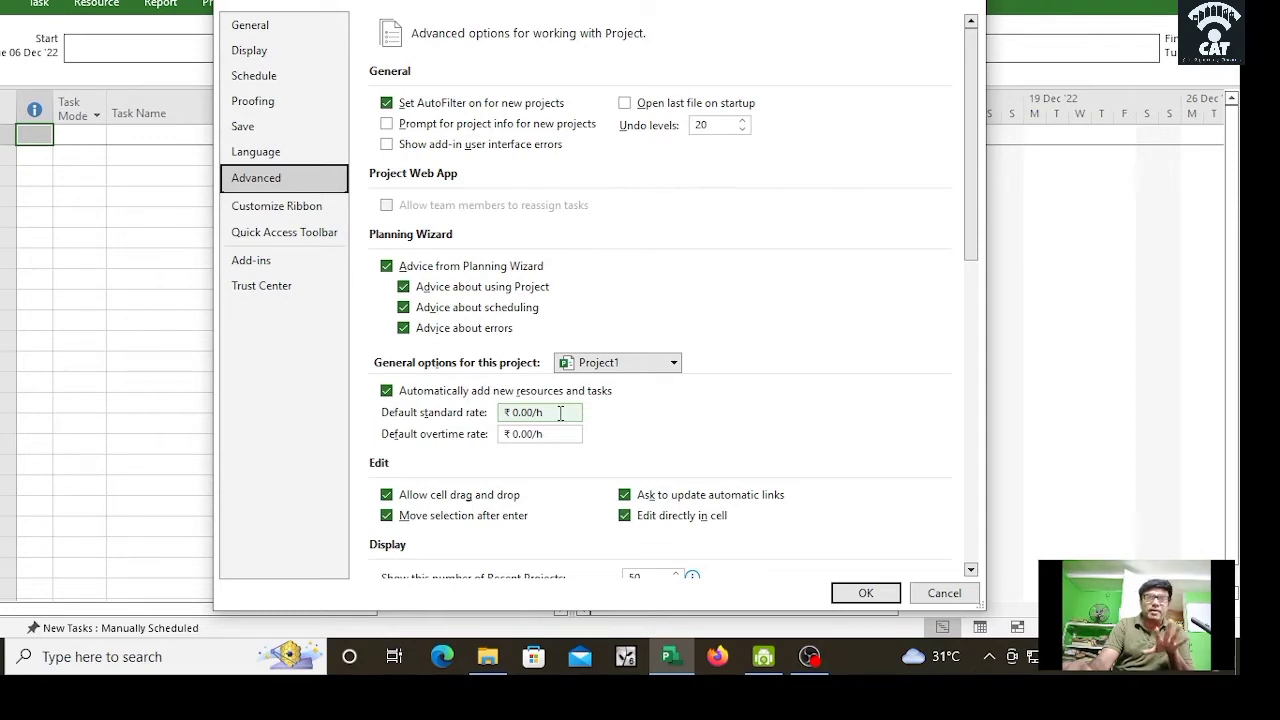
click(298, 212)
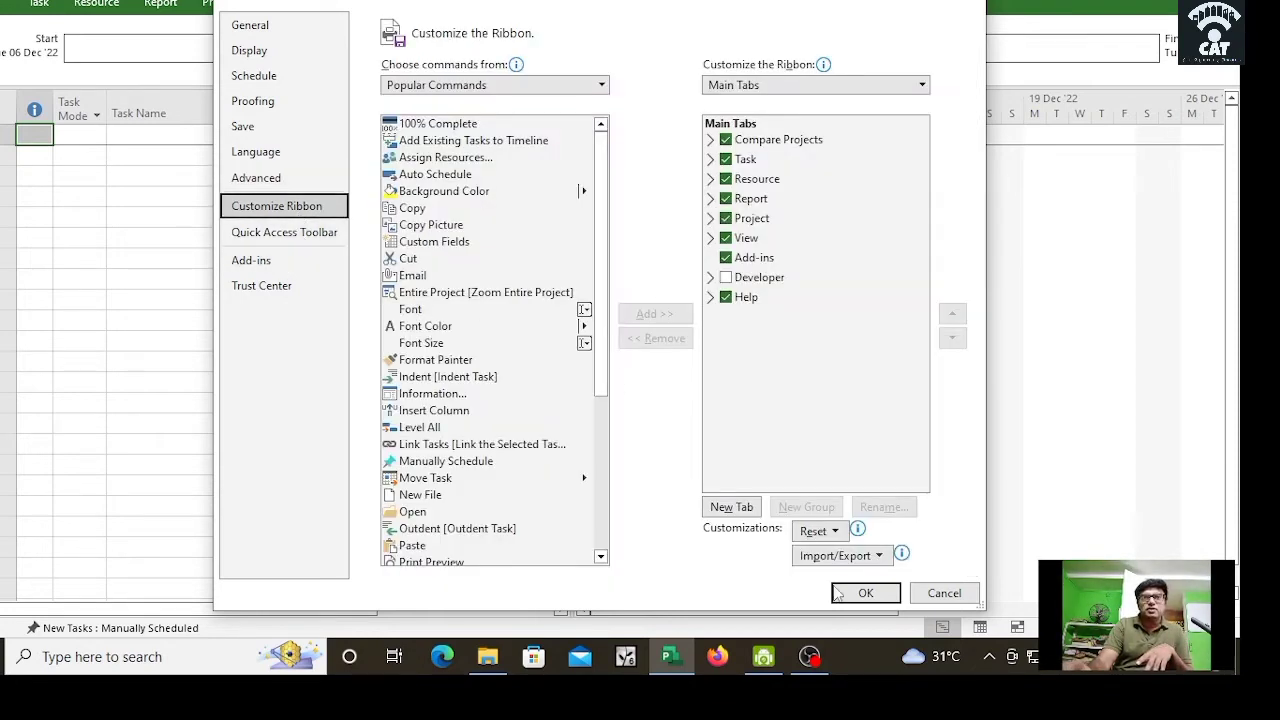
click(866, 594)
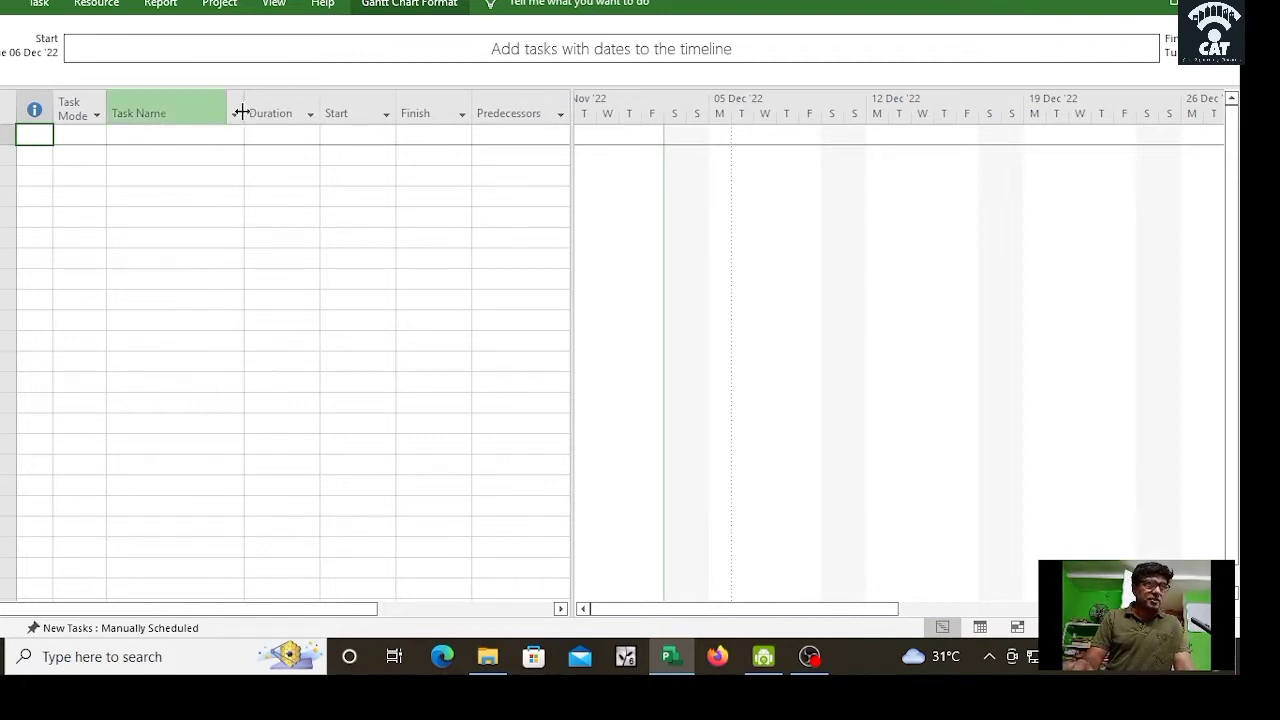
Step: Widen the Task Name column and minimise Microsoft Project
drag(243, 107, 311, 113)
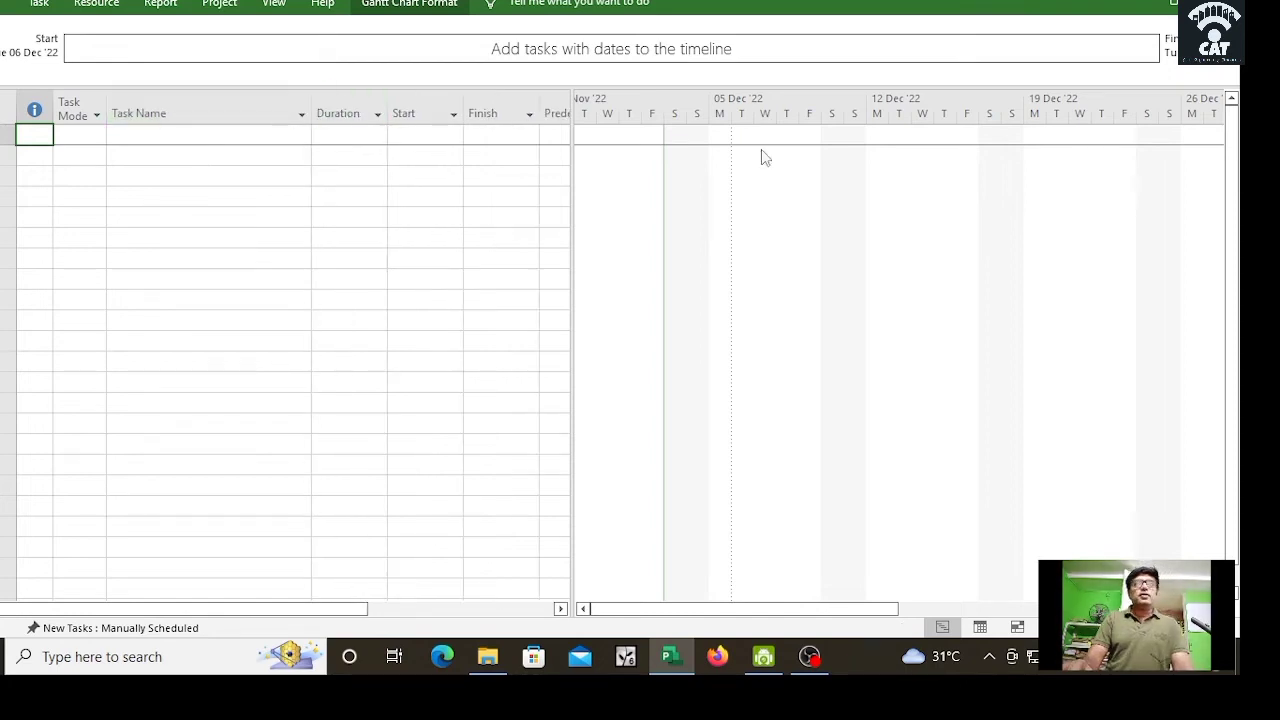
click(1134, 1)
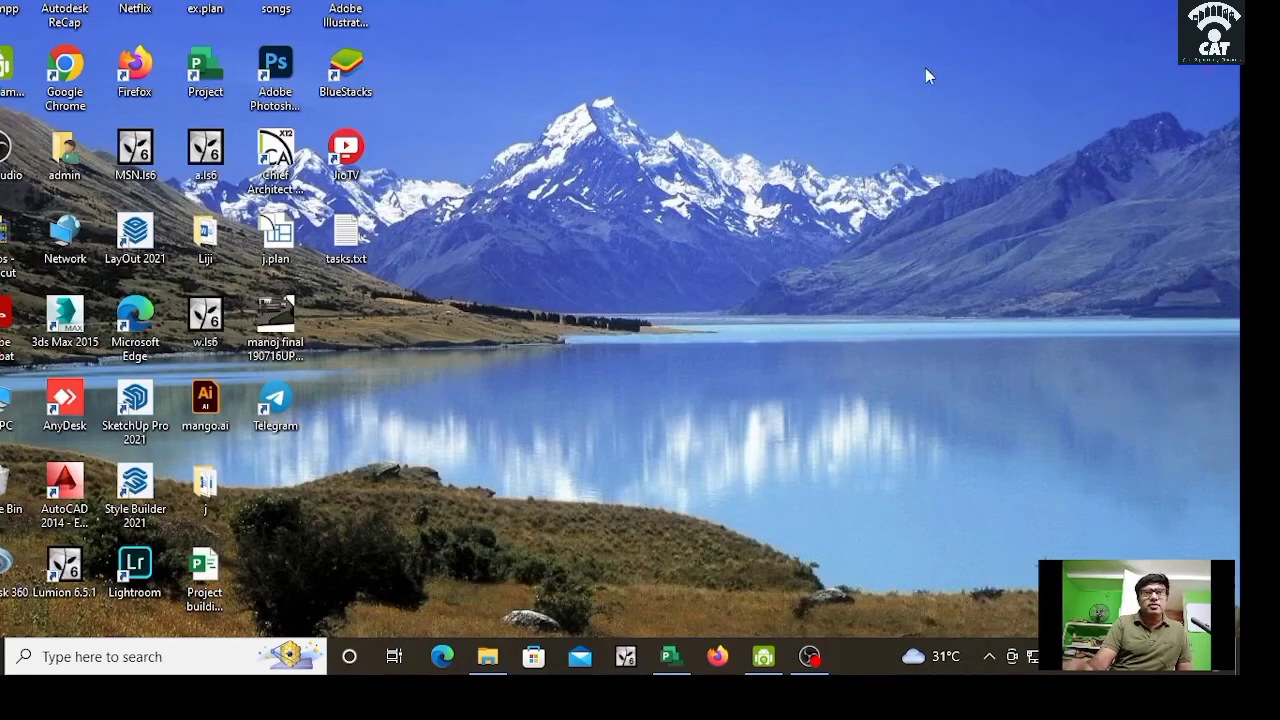
Step: Copy all task names from tasks.txt in Notepad and select a Task Name cell in Project
double_click(350, 232)
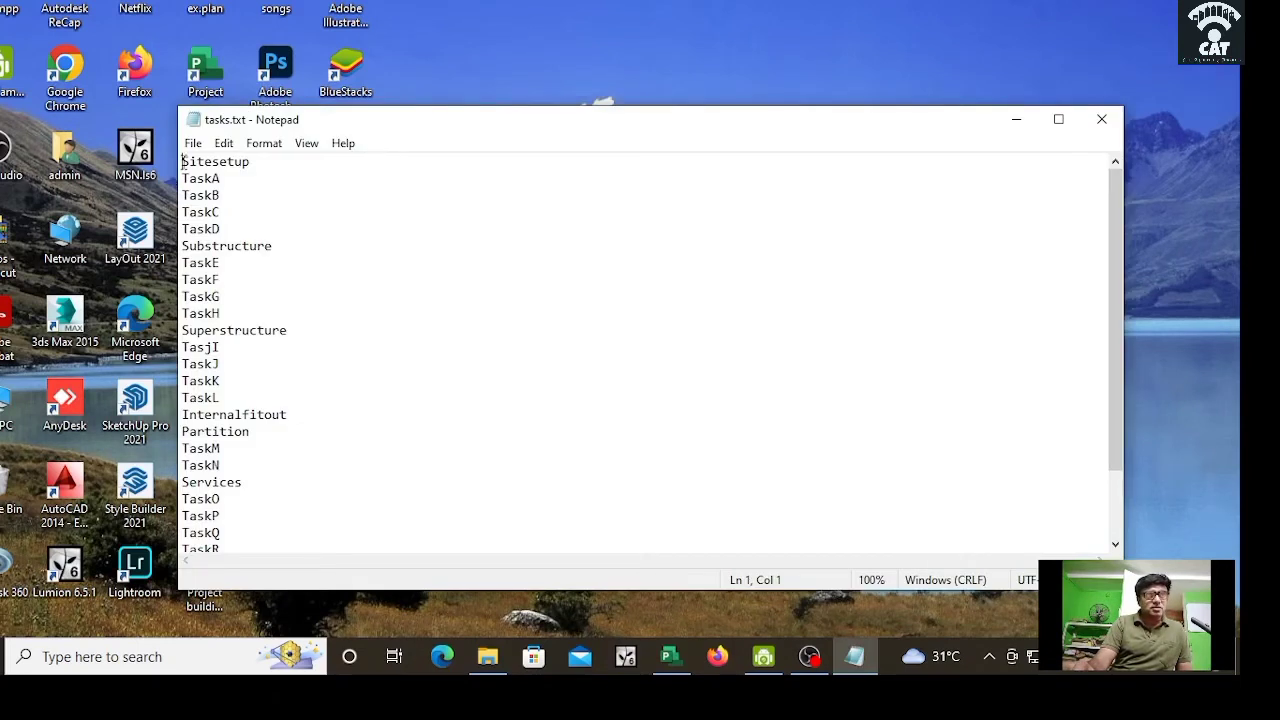
drag(183, 161, 300, 566)
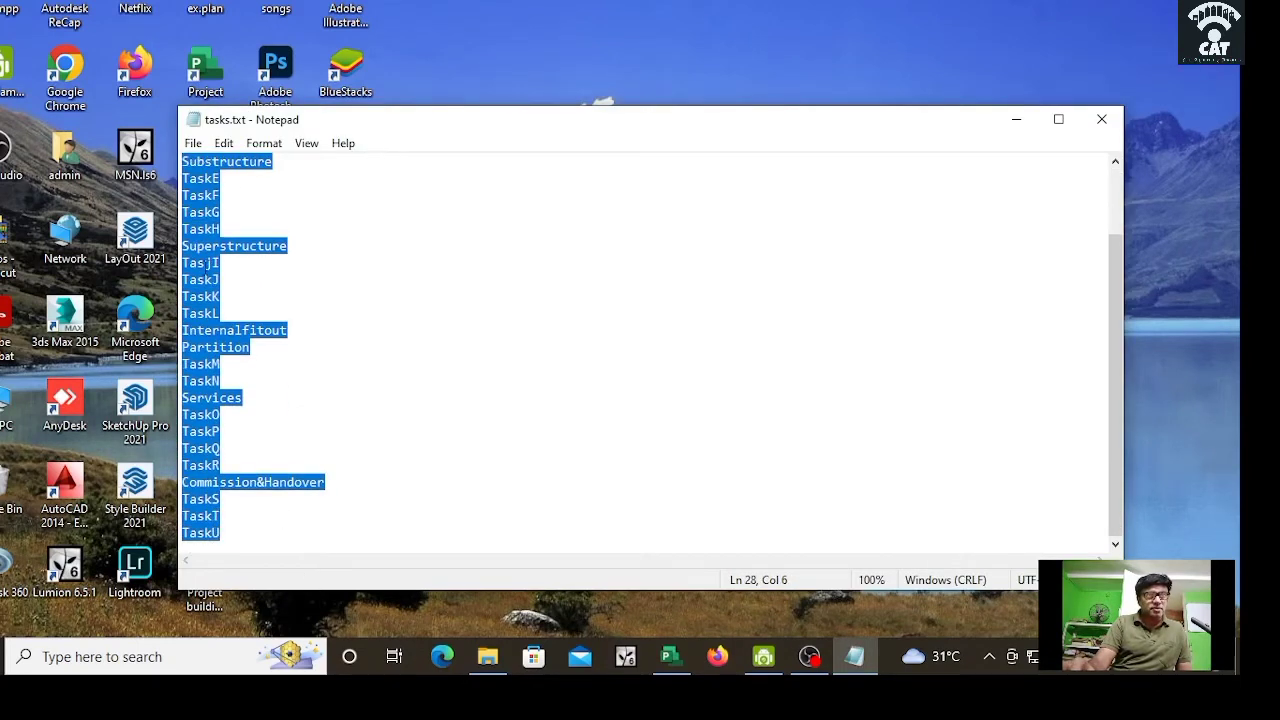
right_click(226, 262)
click(283, 330)
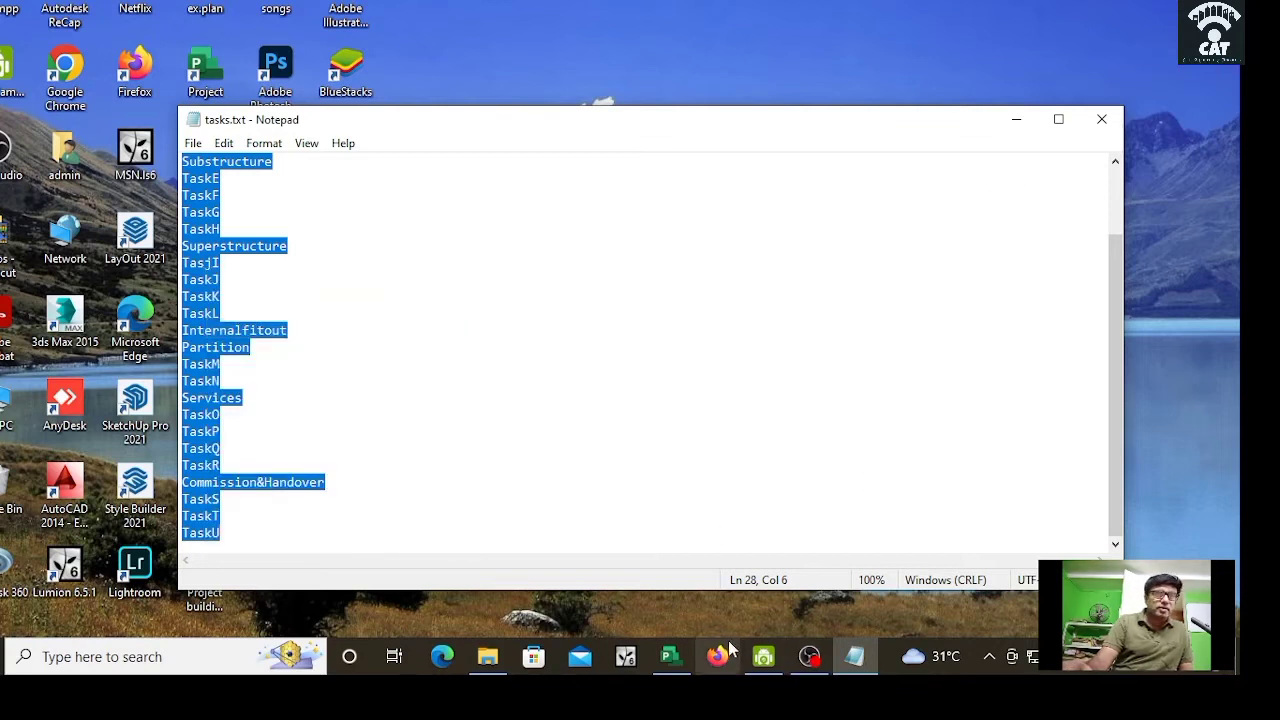
click(670, 656)
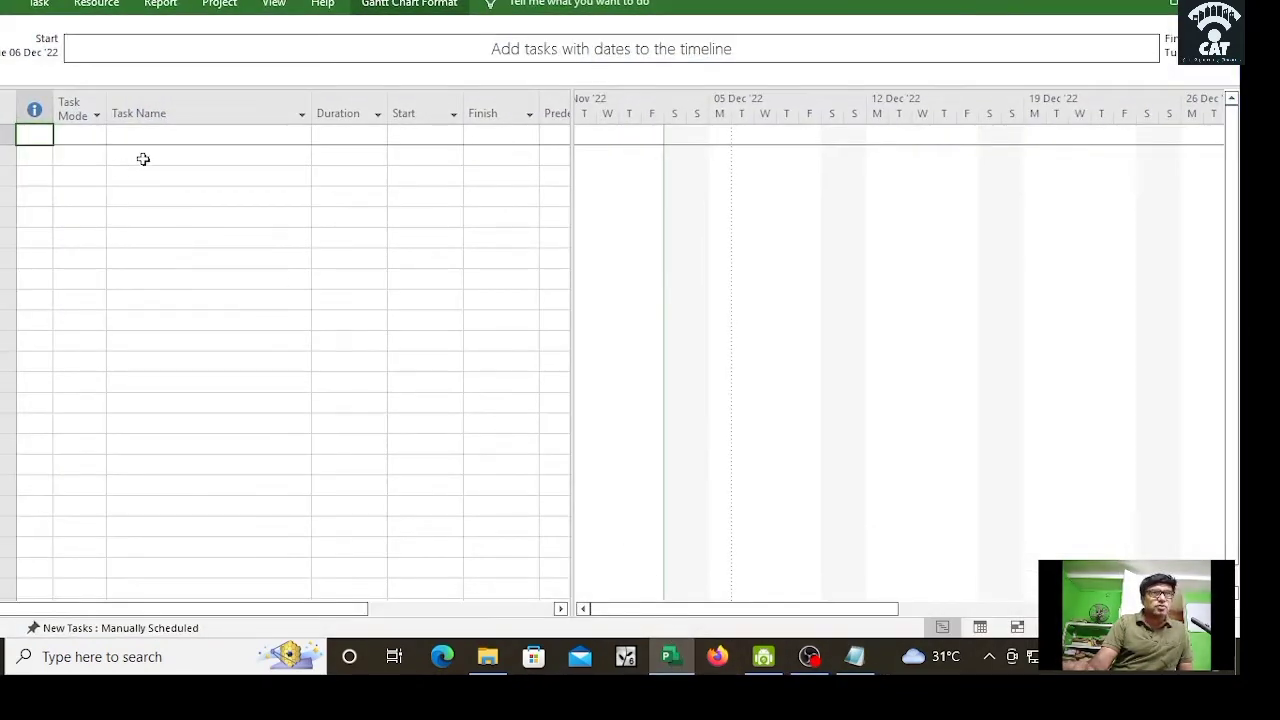
click(144, 157)
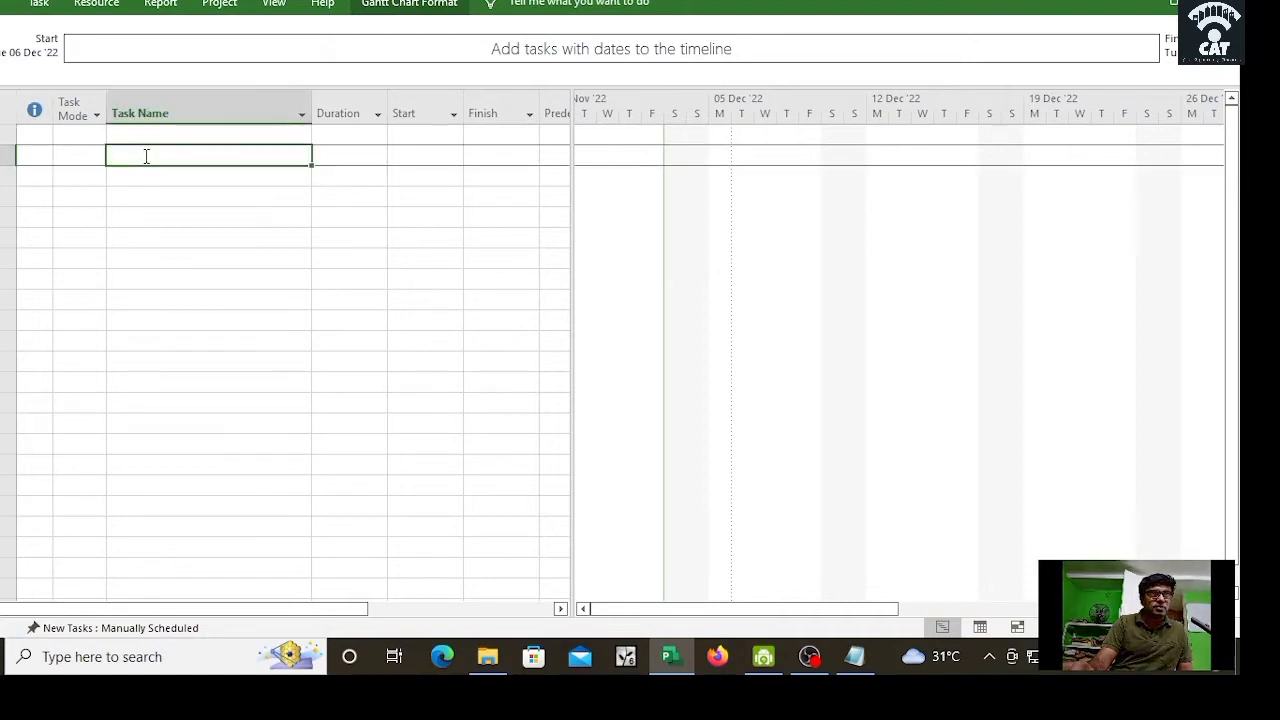
Step: Paste the copied tasks, Sitesetup, TaskA–TaskD, Substructure and the rest, into the Task Name column
right_click(146, 158)
click(190, 213)
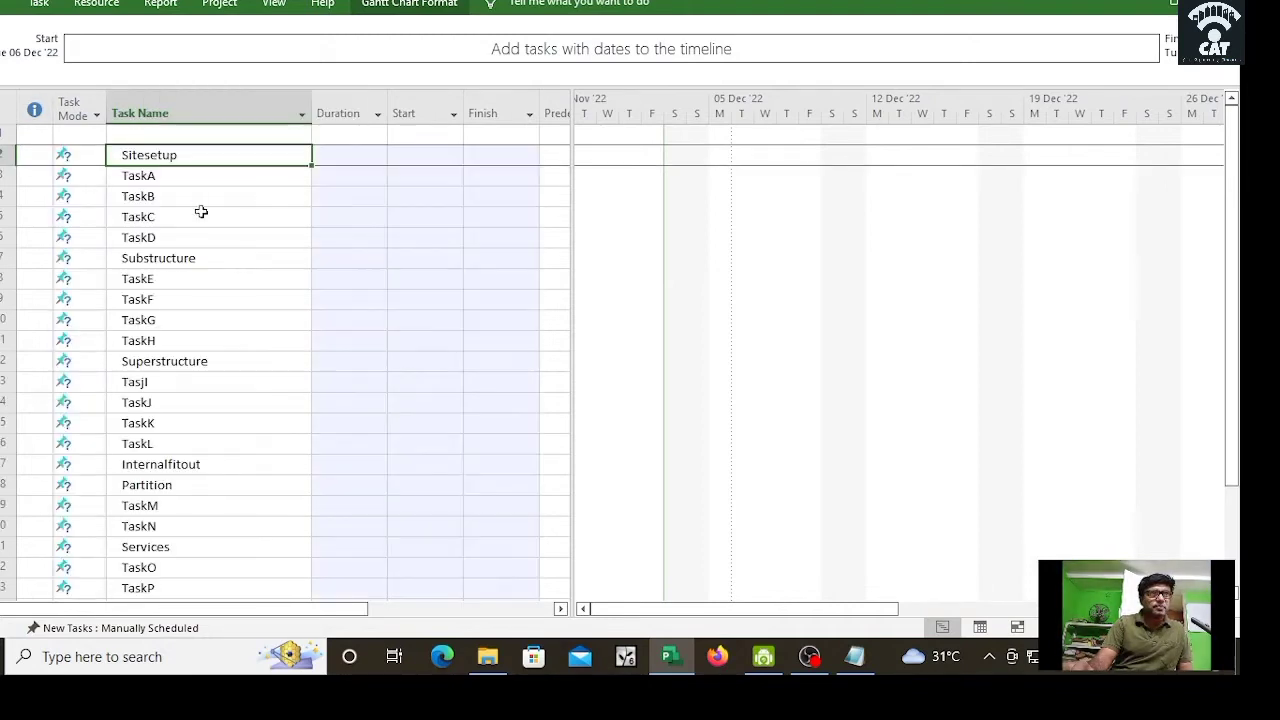
click(268, 243)
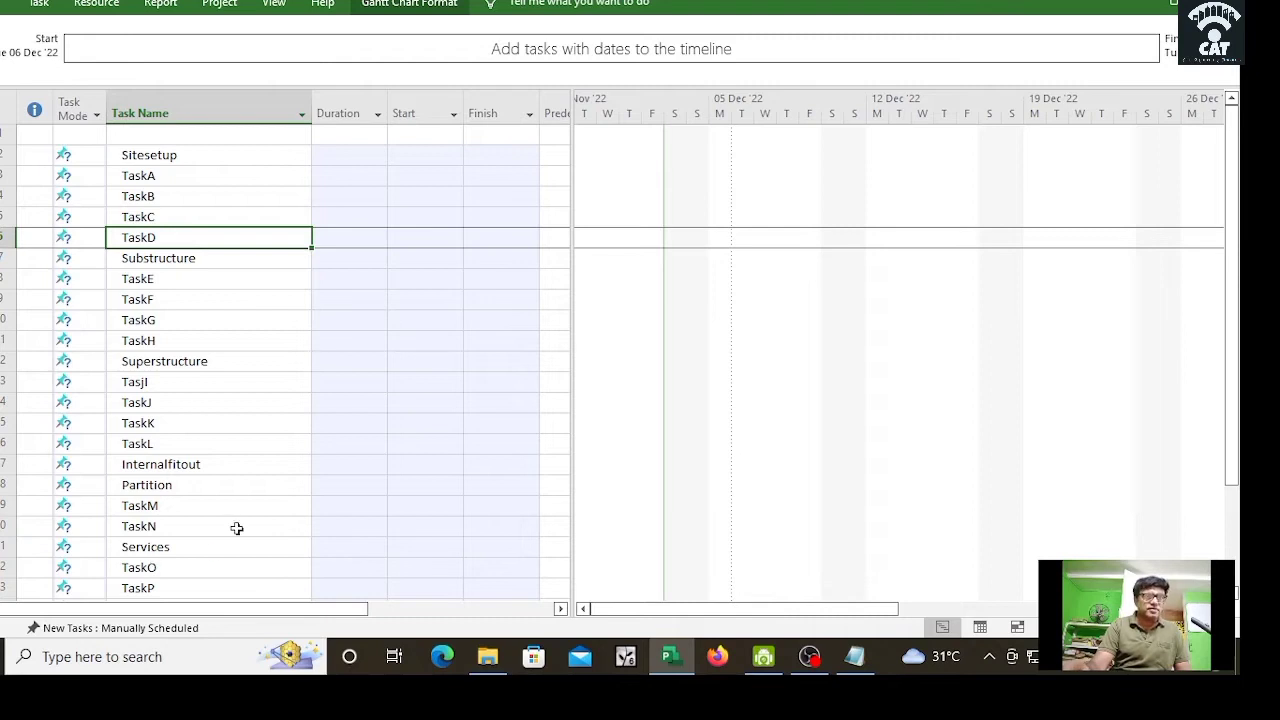
drag(1237, 380, 1217, 283)
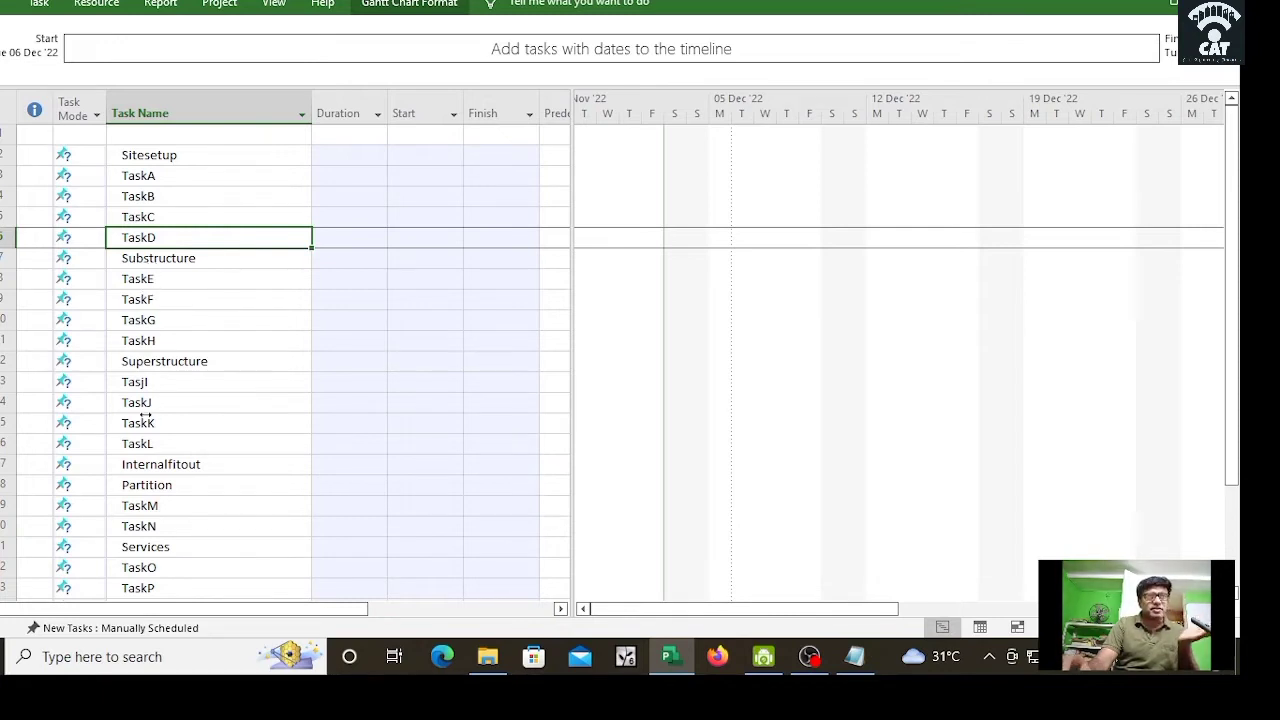
Step: Enter 'Project Building' in the empty first Task Name row
click(158, 136)
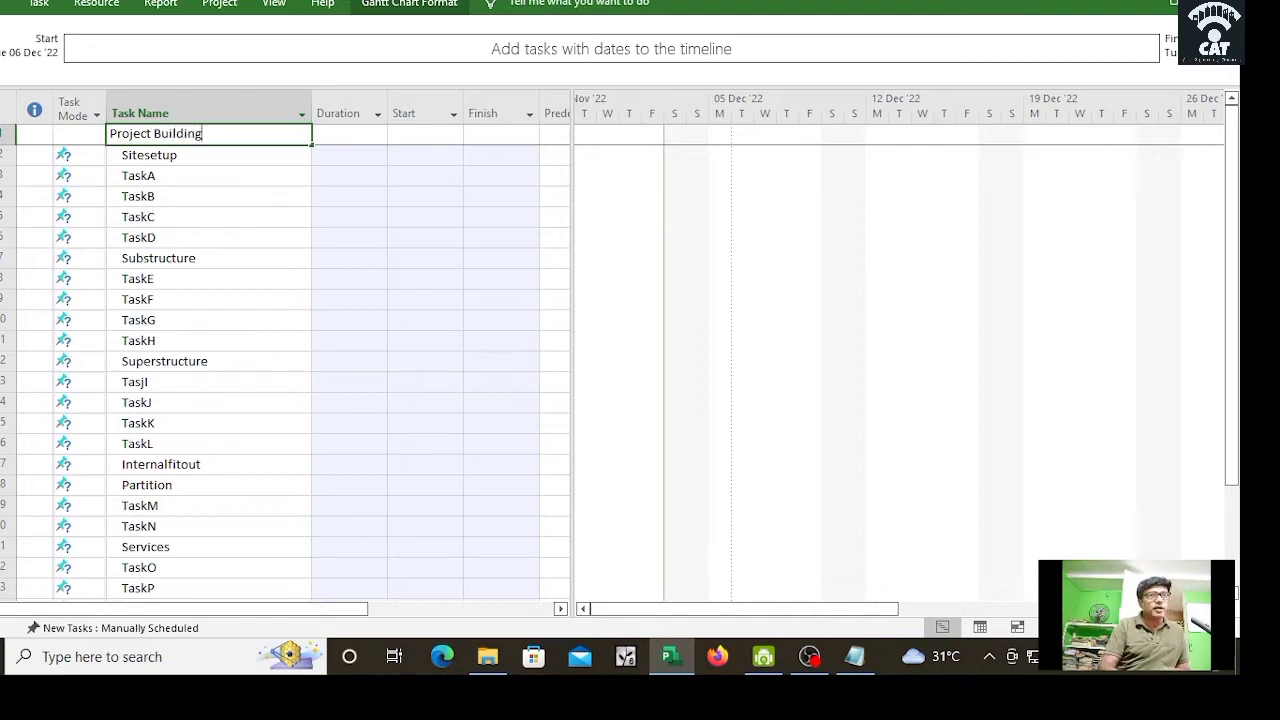
click(232, 240)
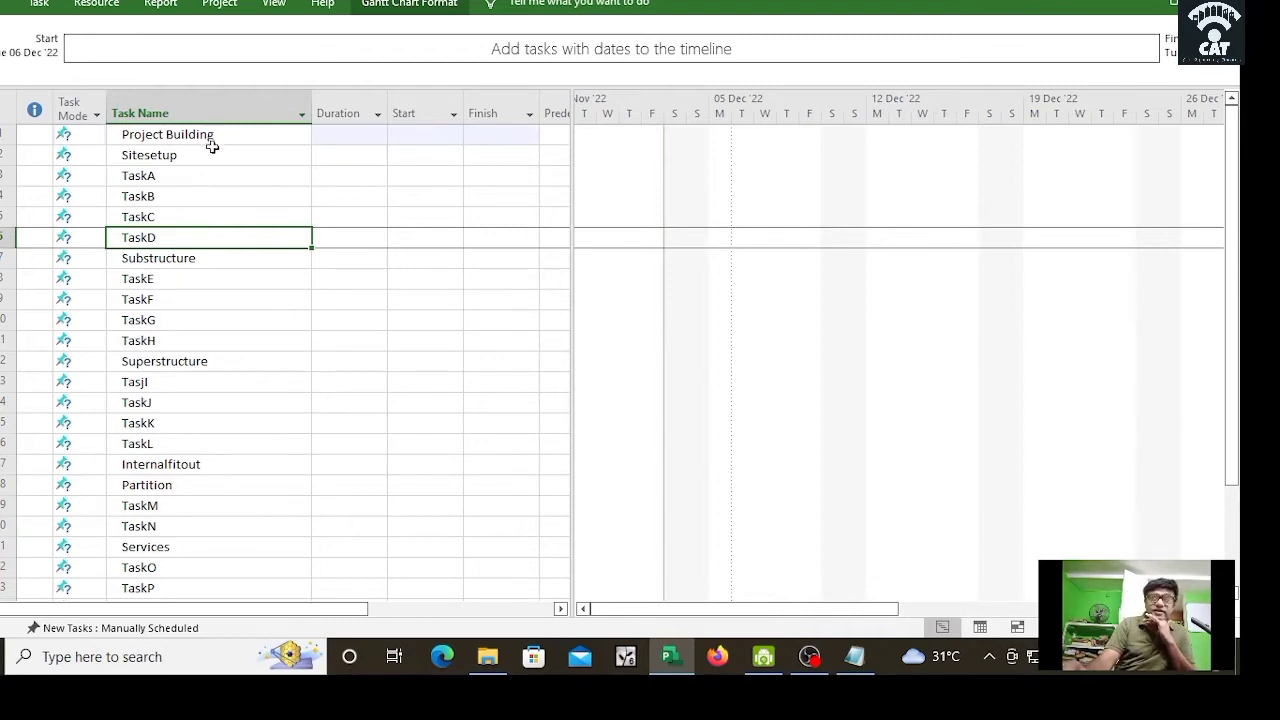
Step: Select TaskA through TaskD and indent them beneath Sitesetup
click(168, 175)
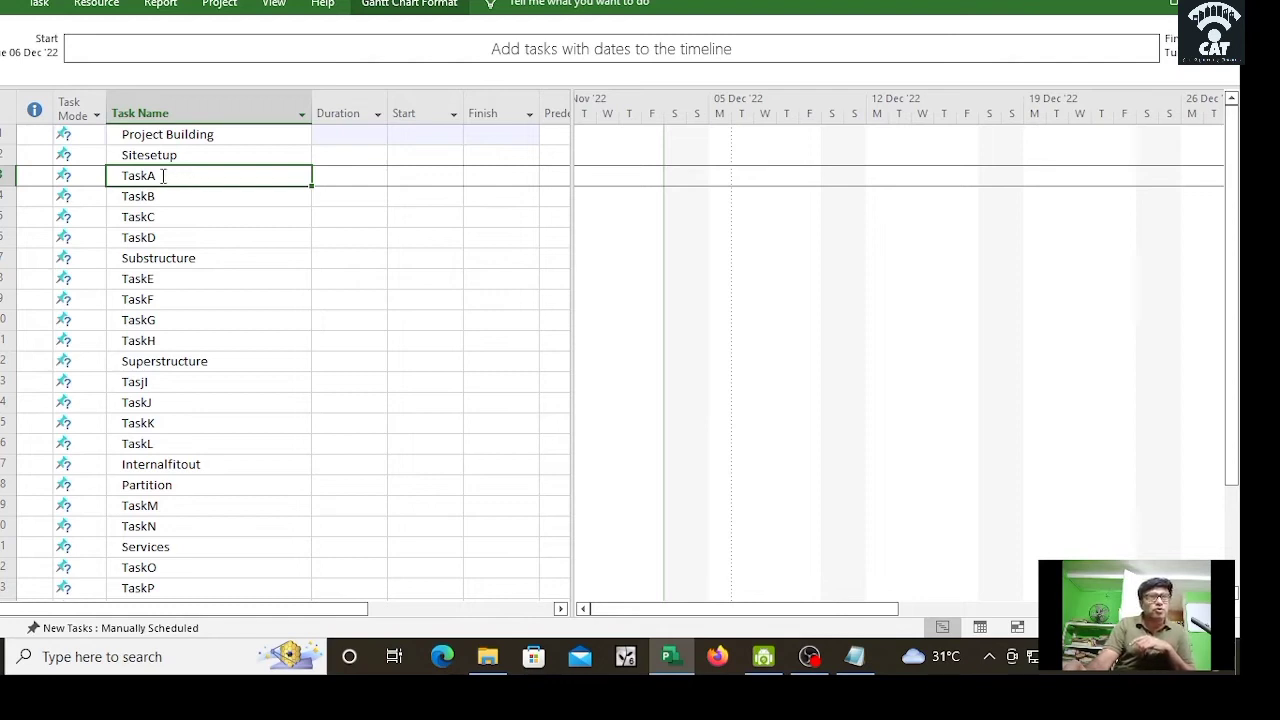
drag(163, 175, 179, 237)
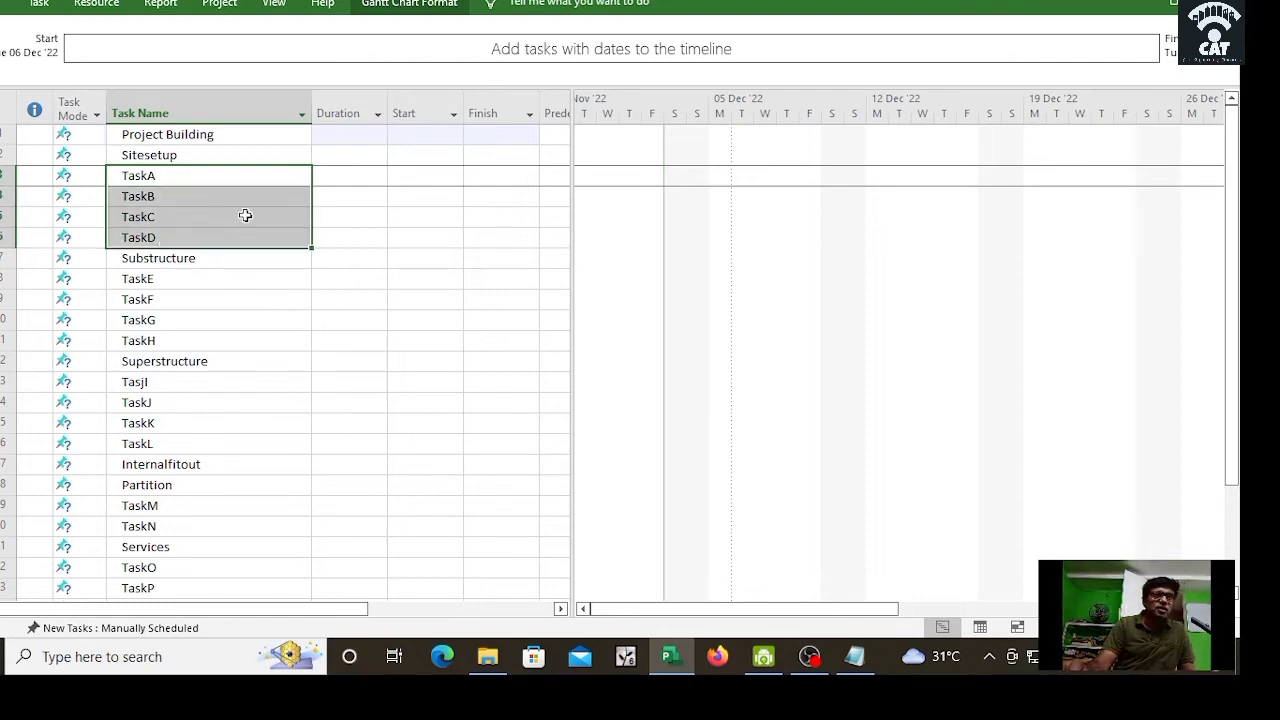
click(36, 6)
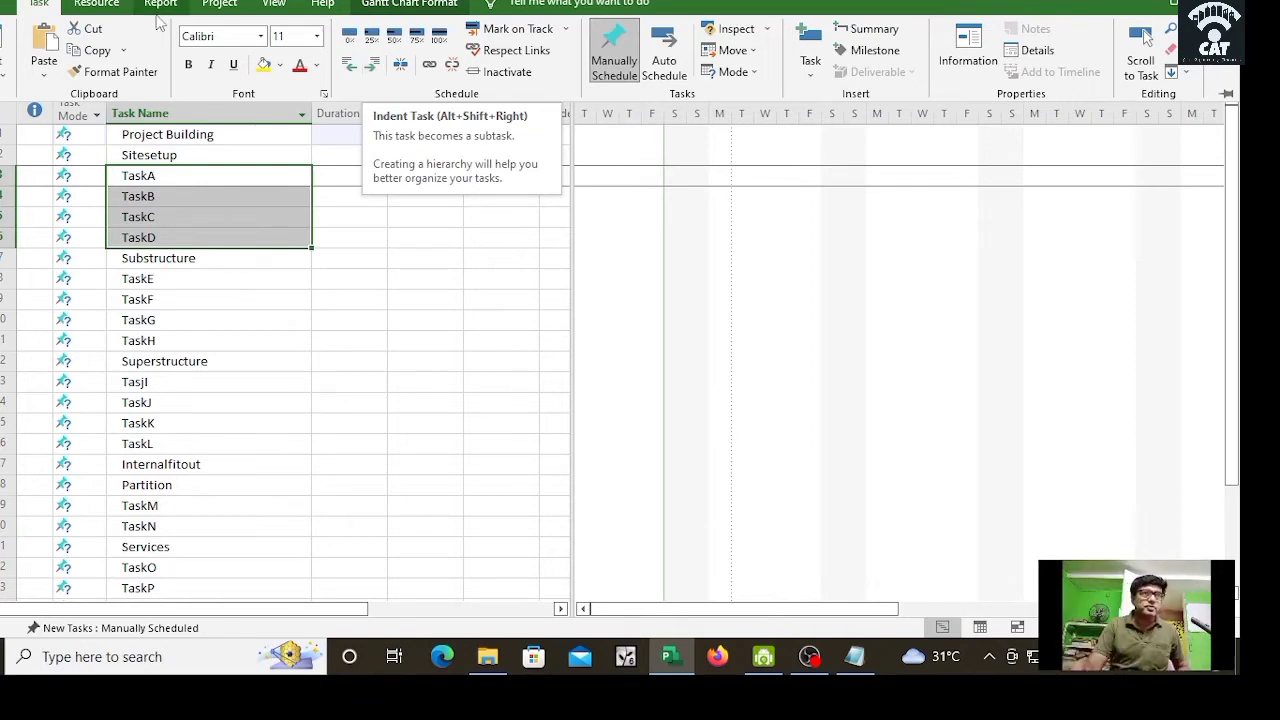
click(371, 65)
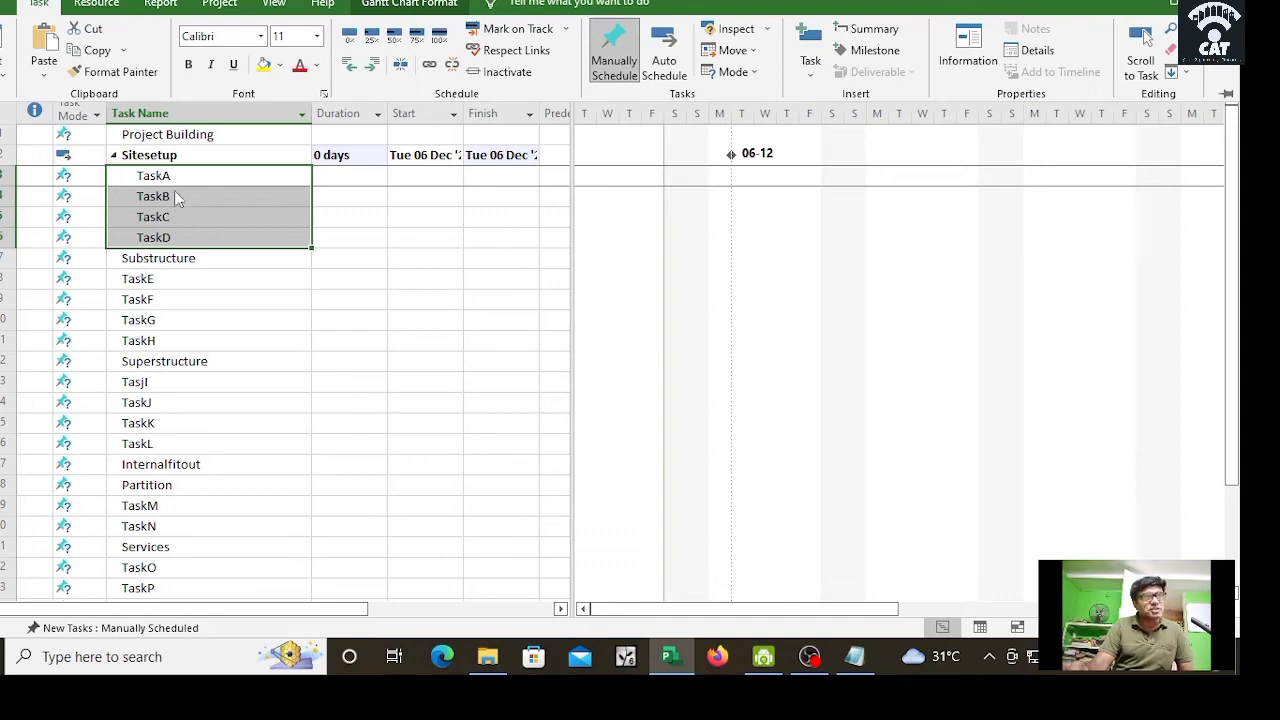
Step: Indent TaskE through TaskH under Substructure
click(162, 278)
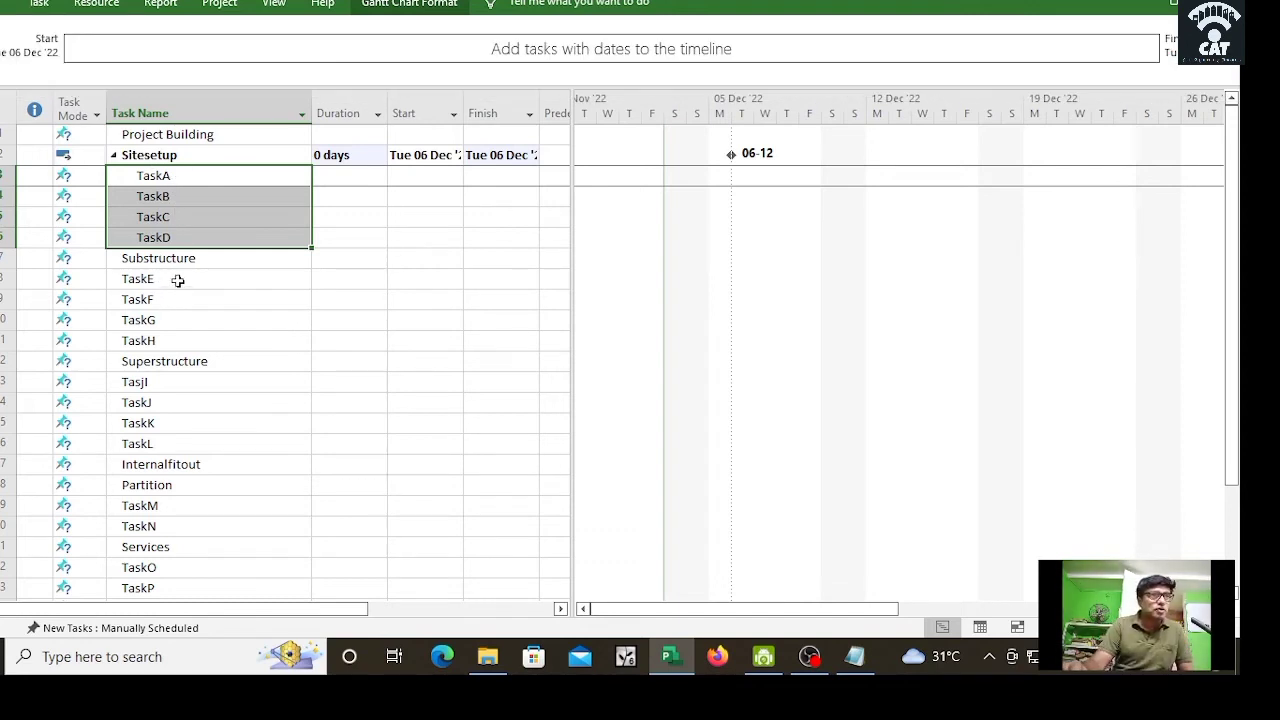
drag(177, 279, 190, 338)
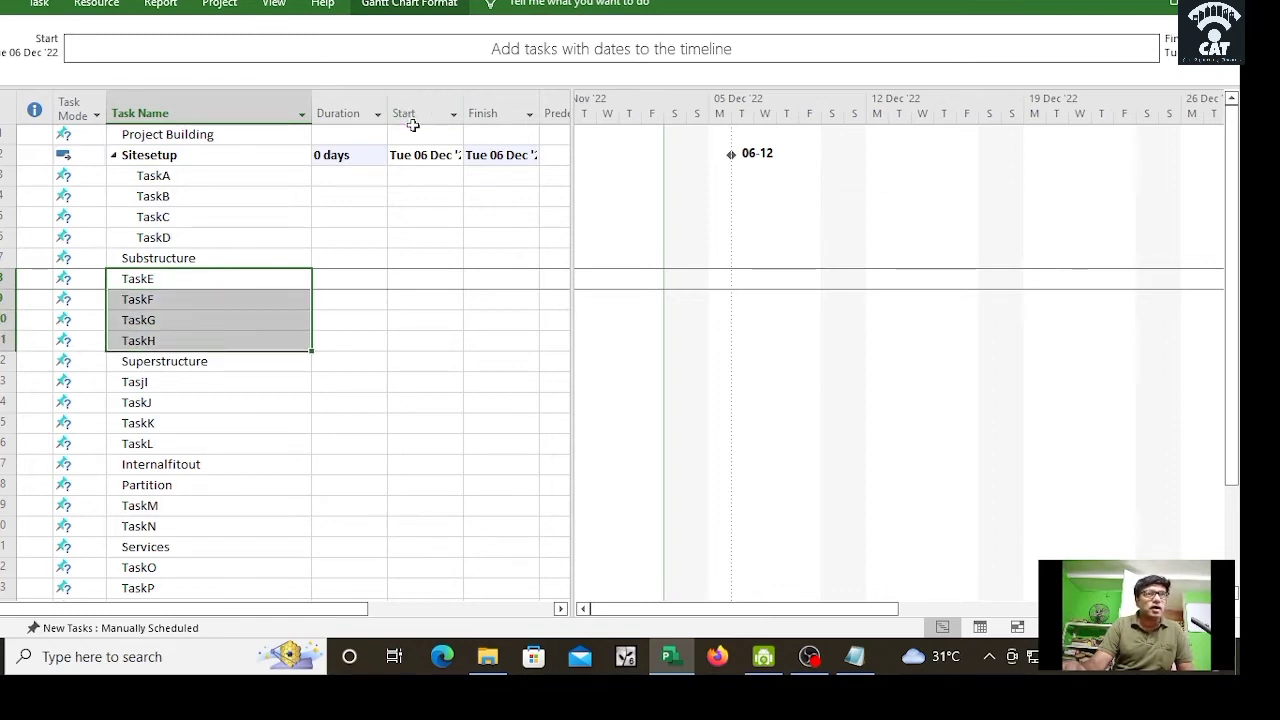
click(40, 4)
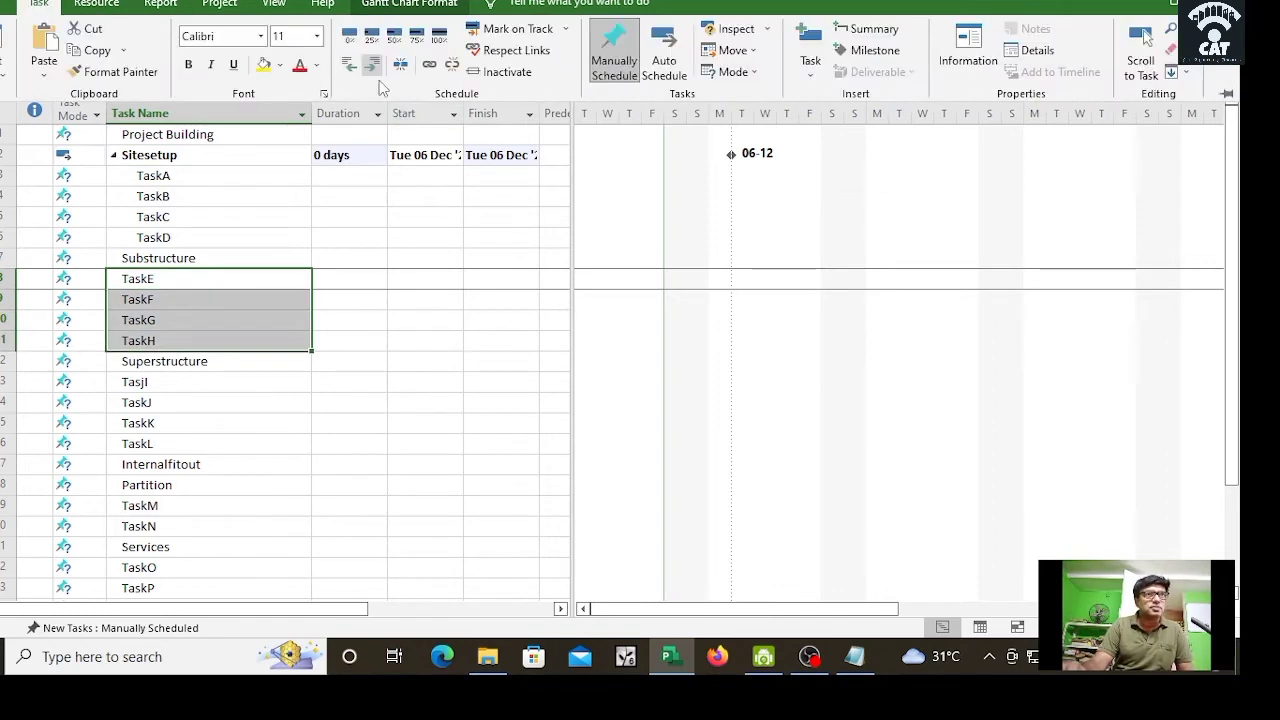
click(373, 66)
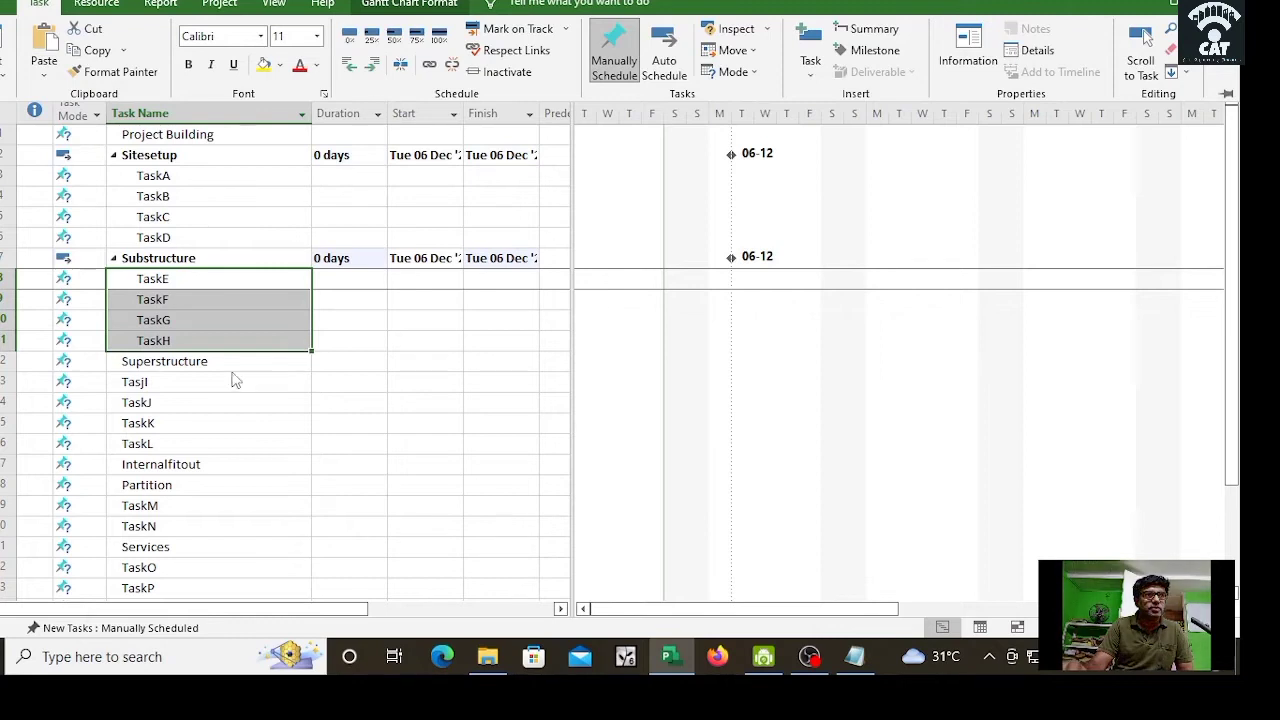
Step: Indent TasjI through TaskL under Superstructure
drag(194, 381, 206, 449)
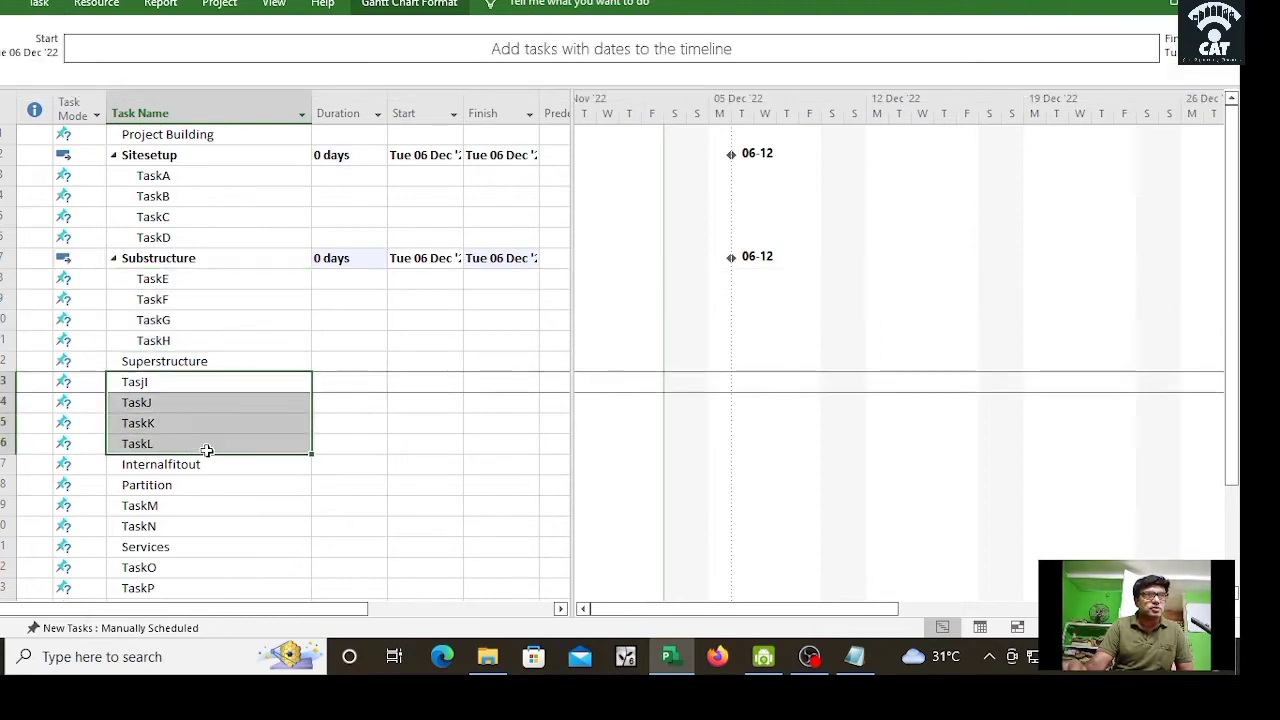
click(39, 6)
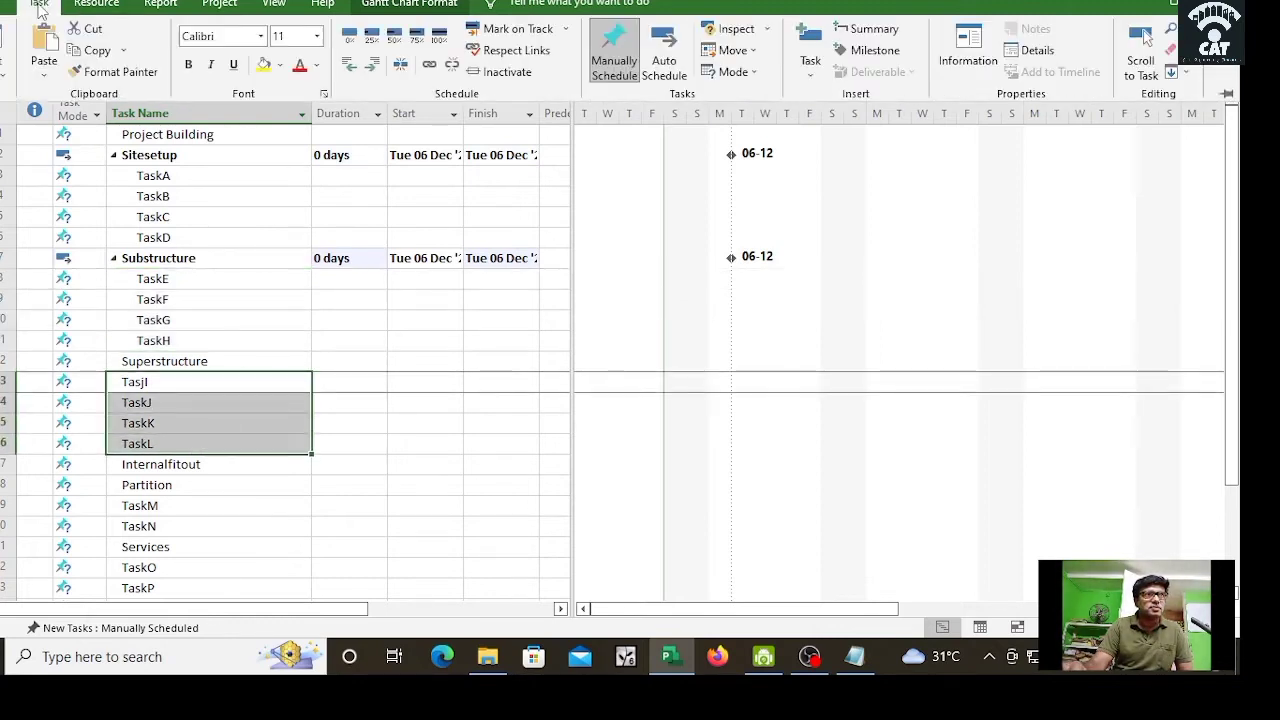
click(372, 66)
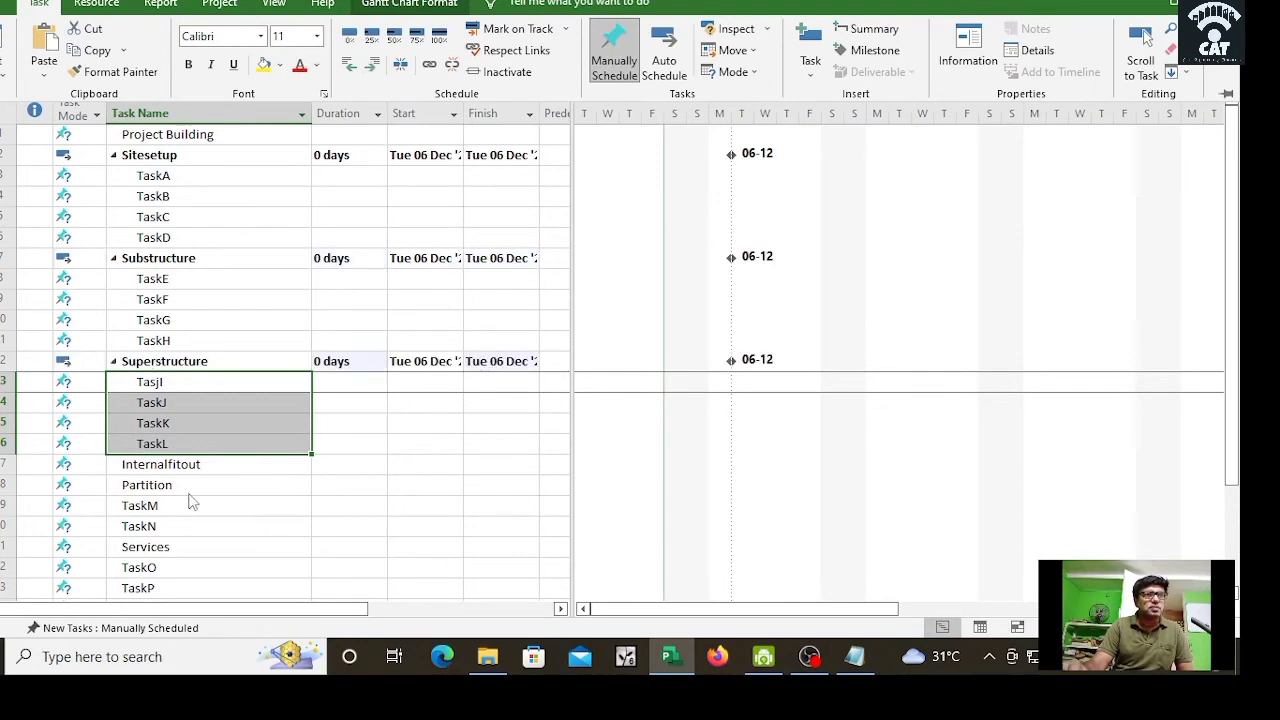
Step: Select Partition, TaskM and TaskN to group them under Internalfitout
click(187, 489)
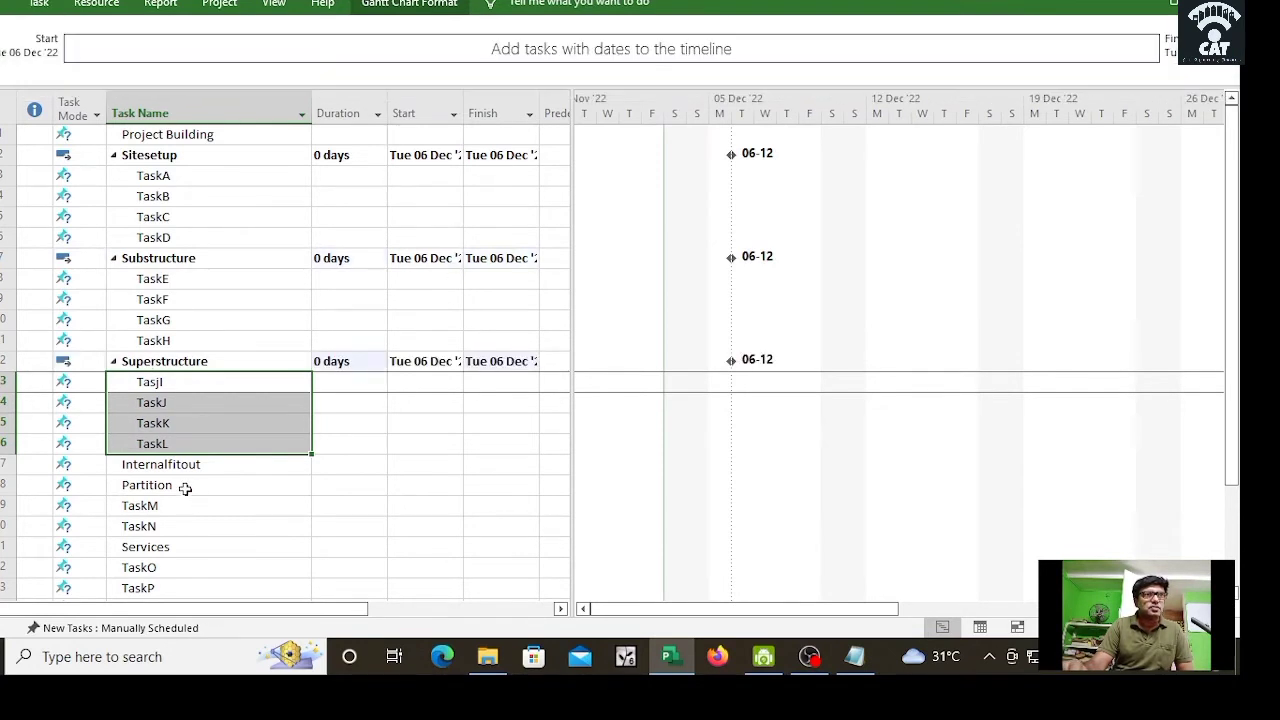
drag(185, 487, 204, 527)
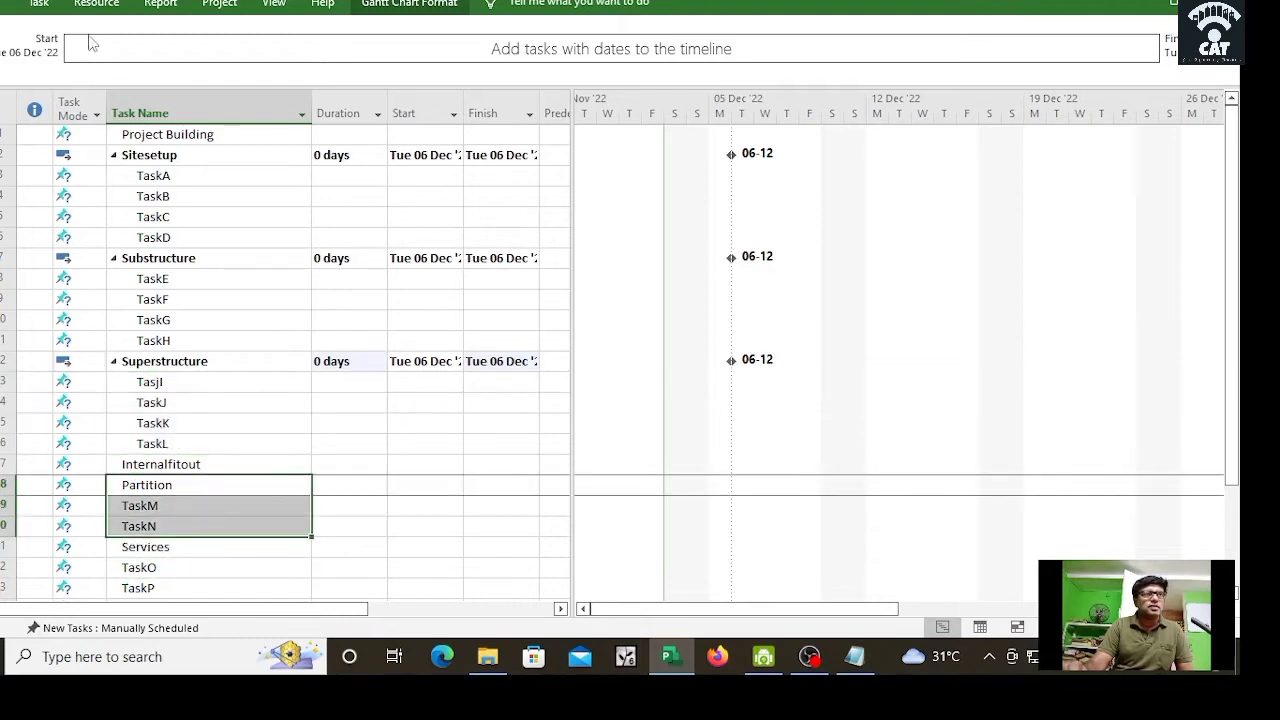
click(38, 4)
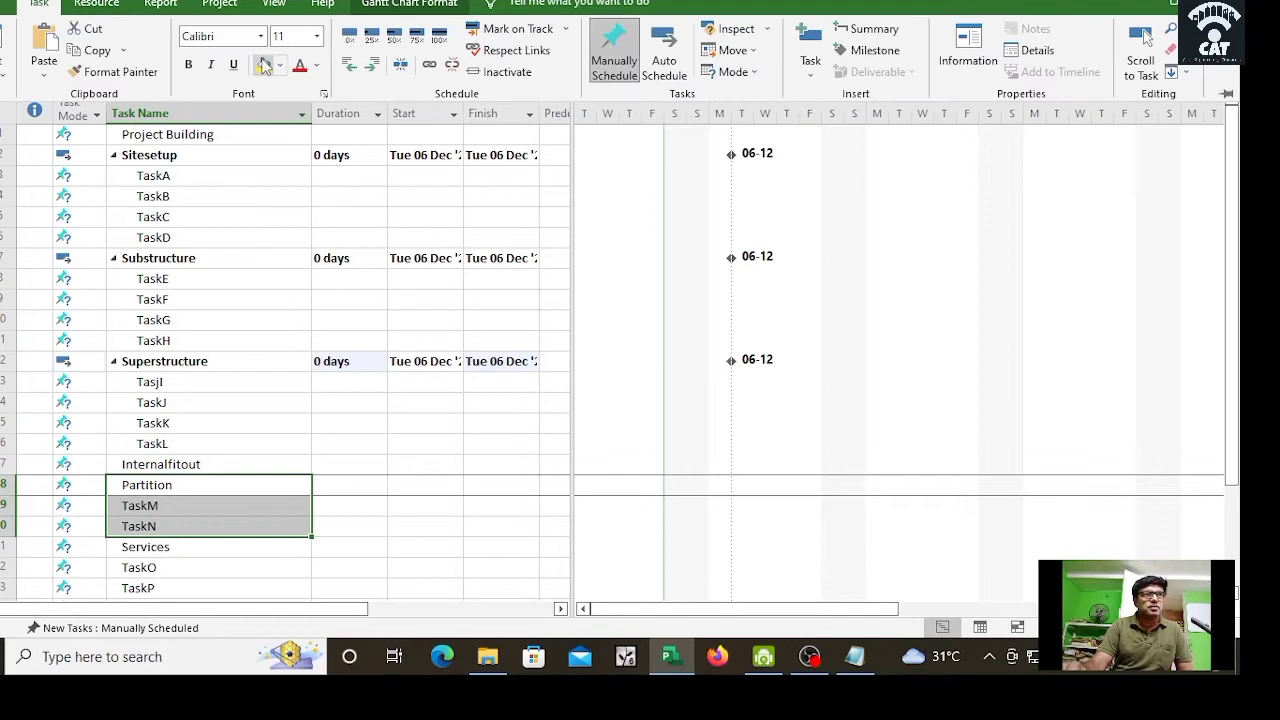
Step: Pin the ribbon open and indent Partition, TaskM and TaskN under Internalfitout
right_click(28, 100)
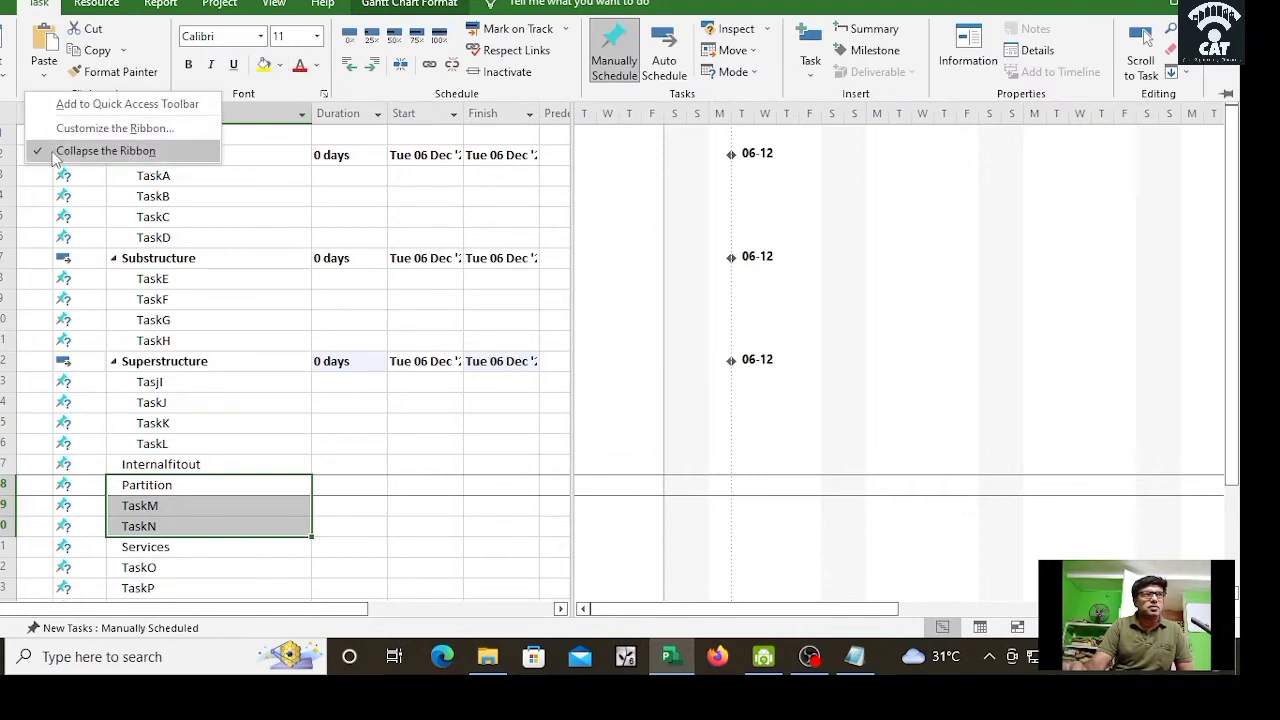
click(100, 151)
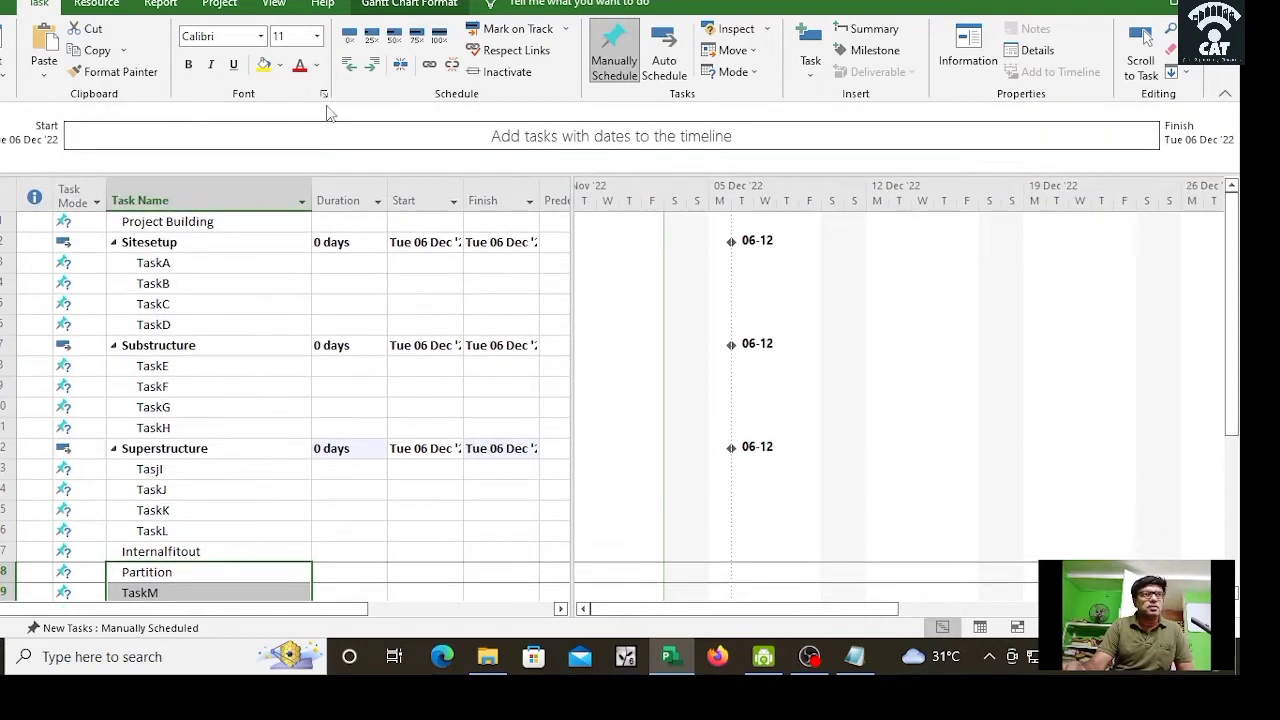
click(370, 75)
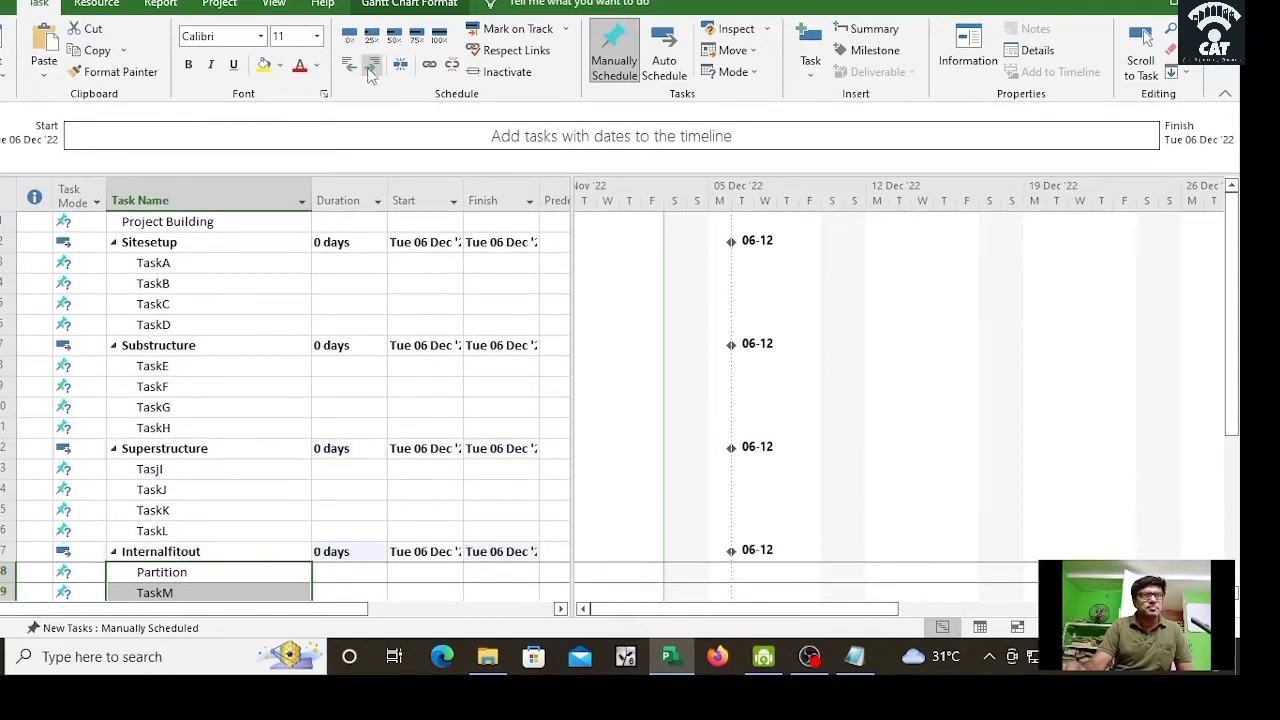
scroll(480, 393, down, 1)
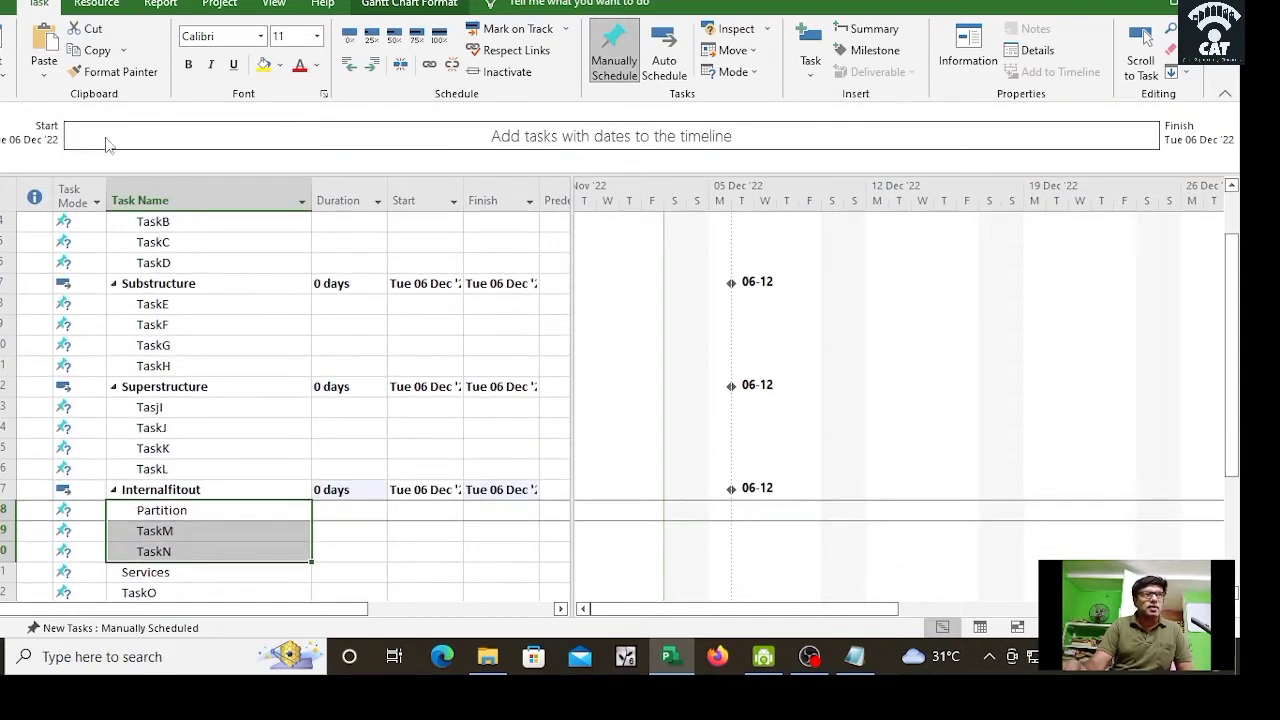
right_click(47, 102)
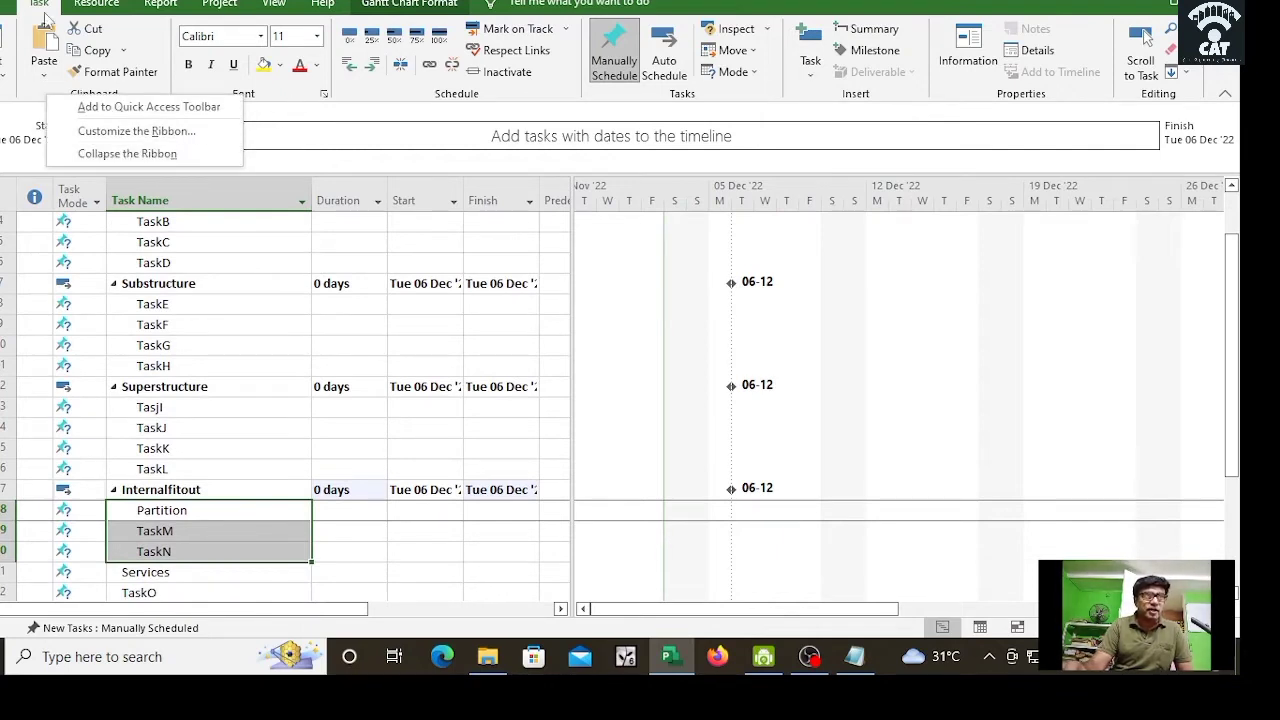
click(348, 123)
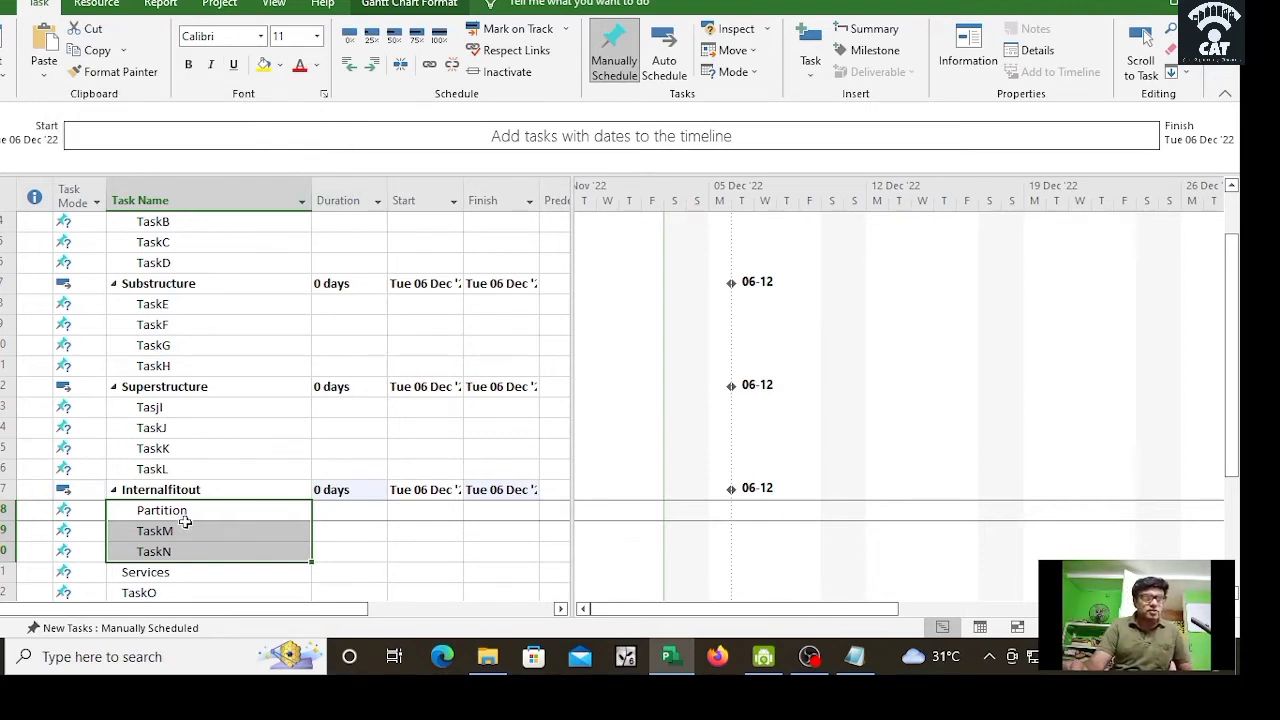
drag(1234, 444, 1232, 562)
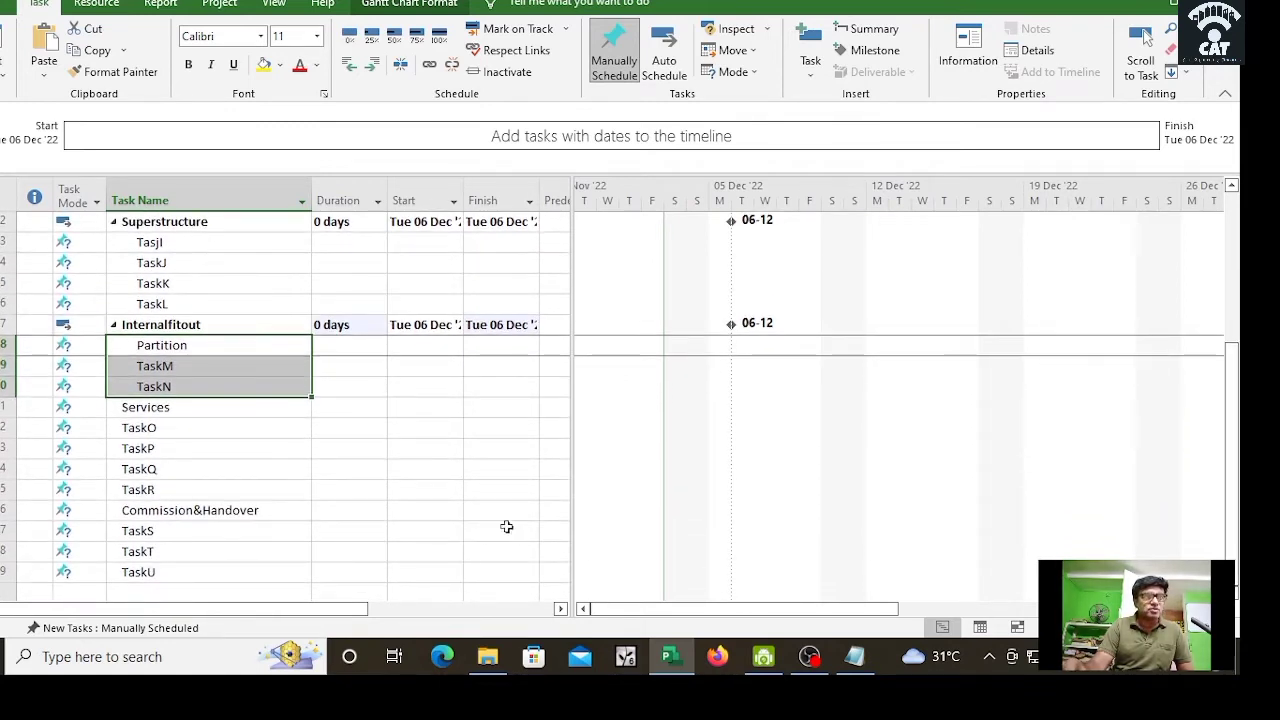
Step: Indent TaskO–TaskR under Services and TaskS–TaskU under Commission&Handover
drag(121, 427, 166, 491)
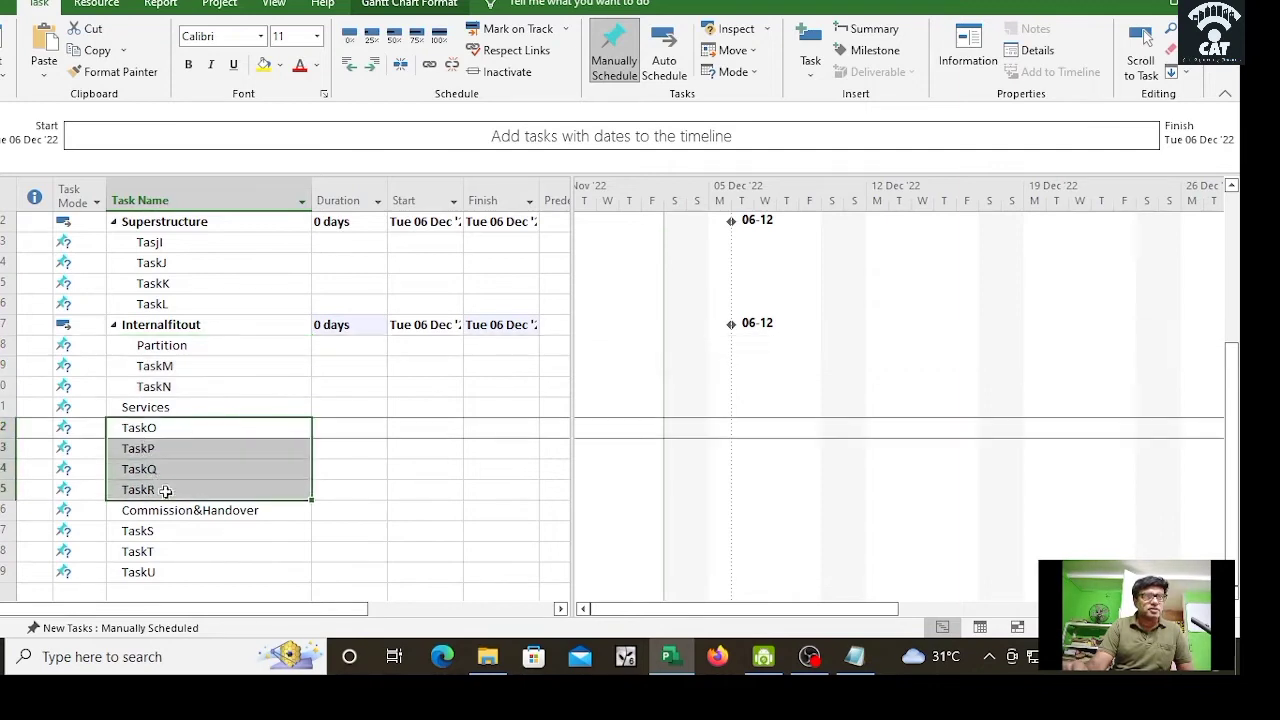
click(373, 64)
drag(133, 531, 180, 575)
click(373, 71)
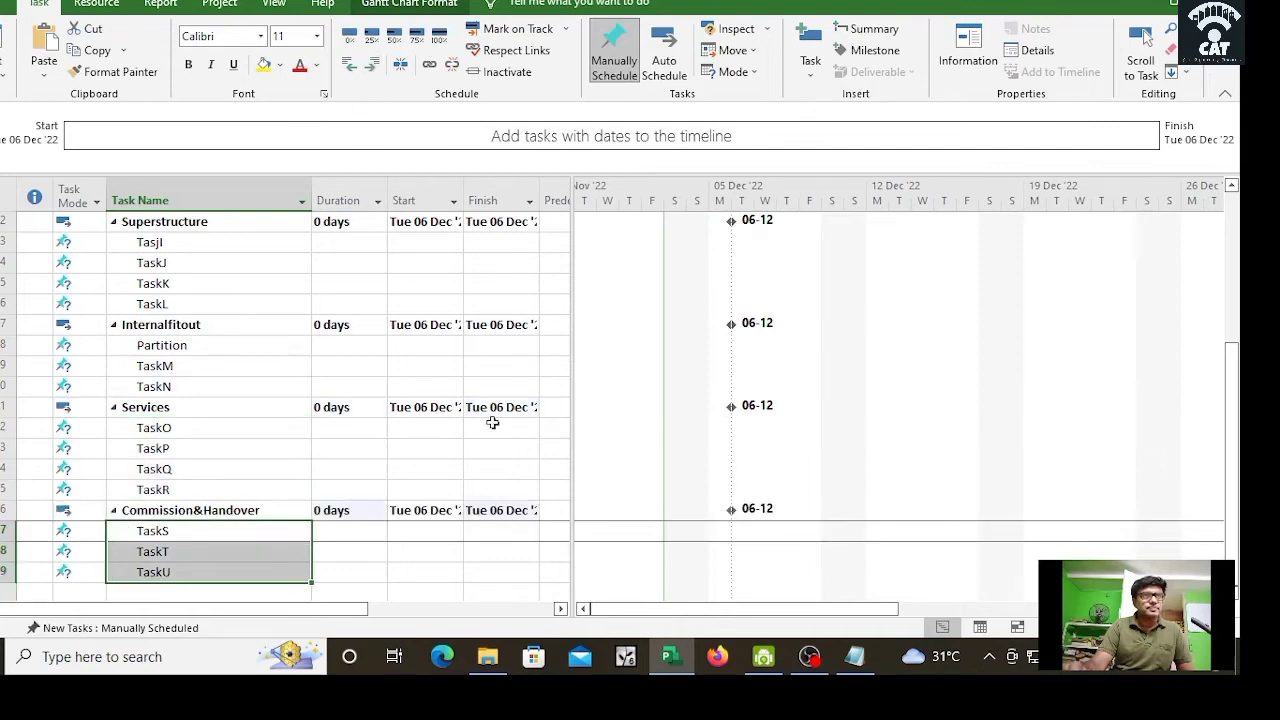
click(500, 427)
click(299, 446)
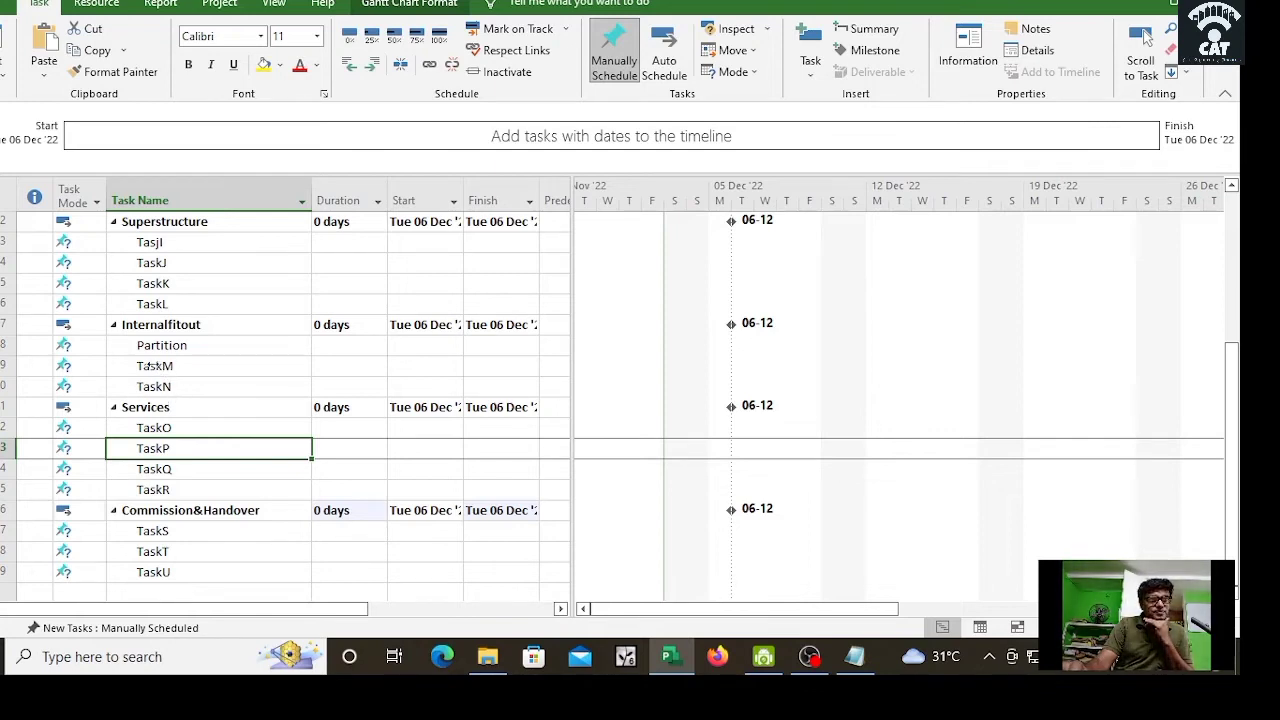
Step: Indent TaskM and TaskN one level further so they sit under Partition
drag(158, 366, 163, 389)
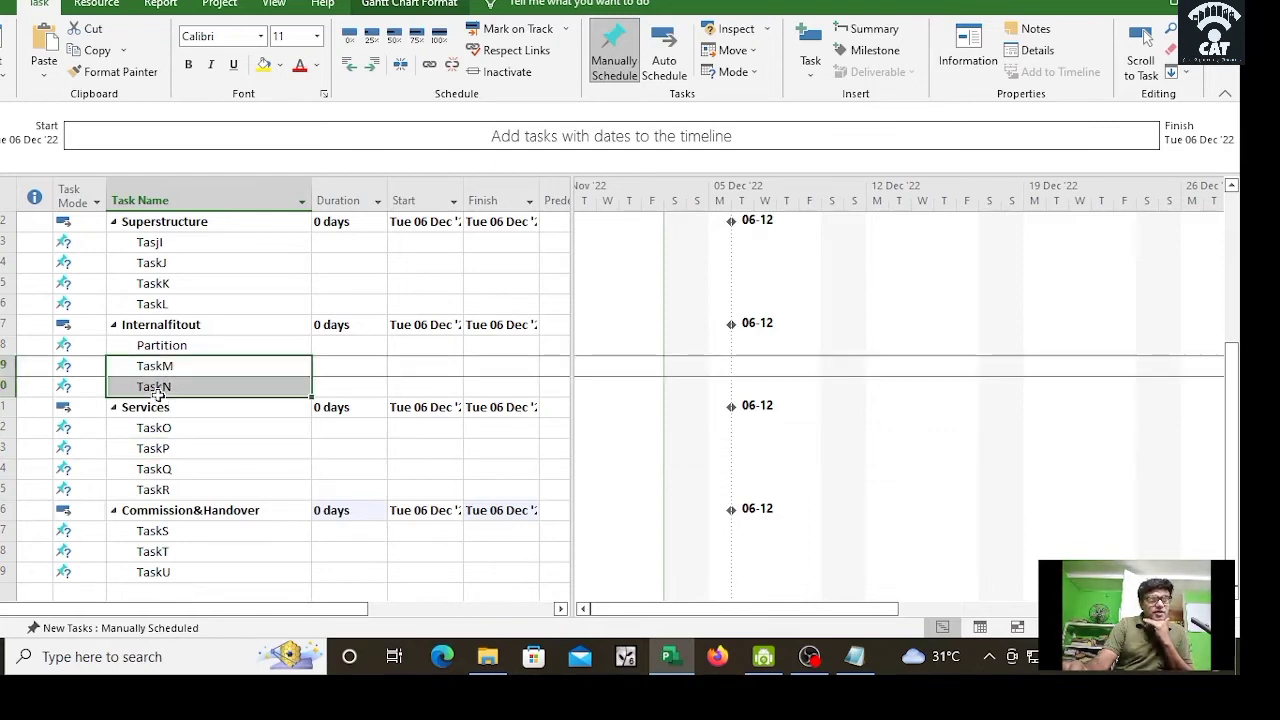
click(371, 66)
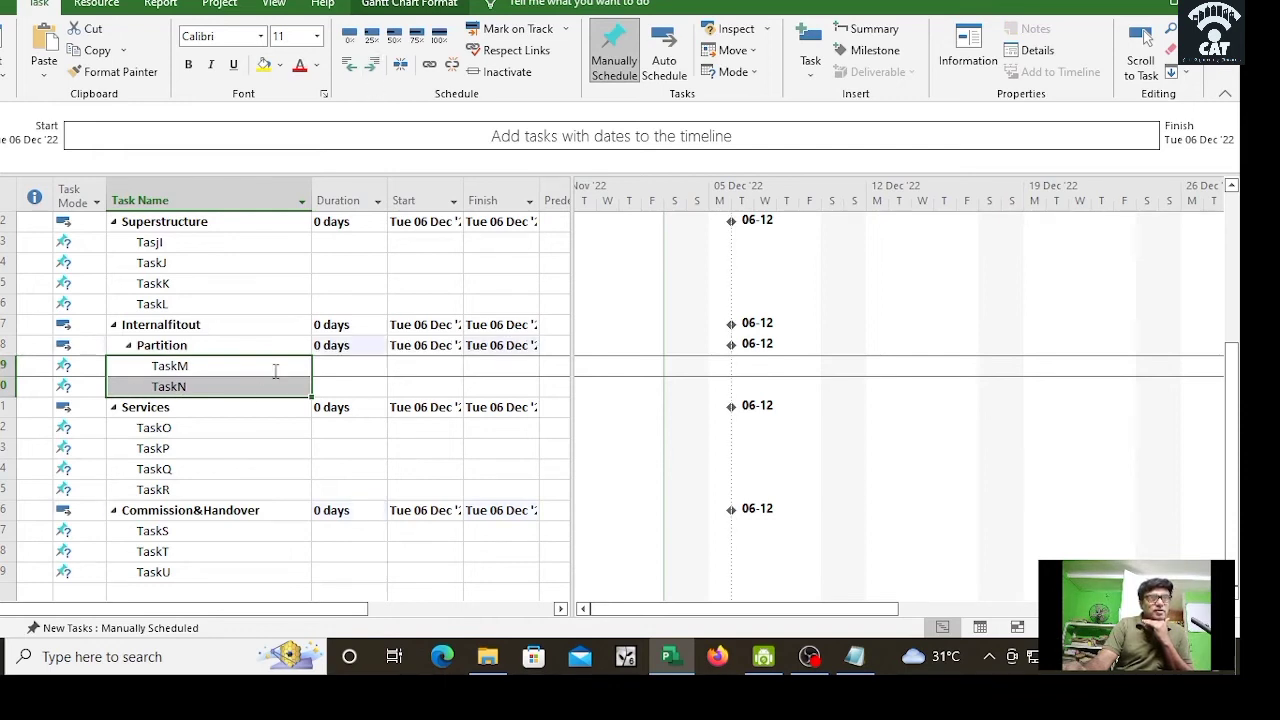
click(268, 455)
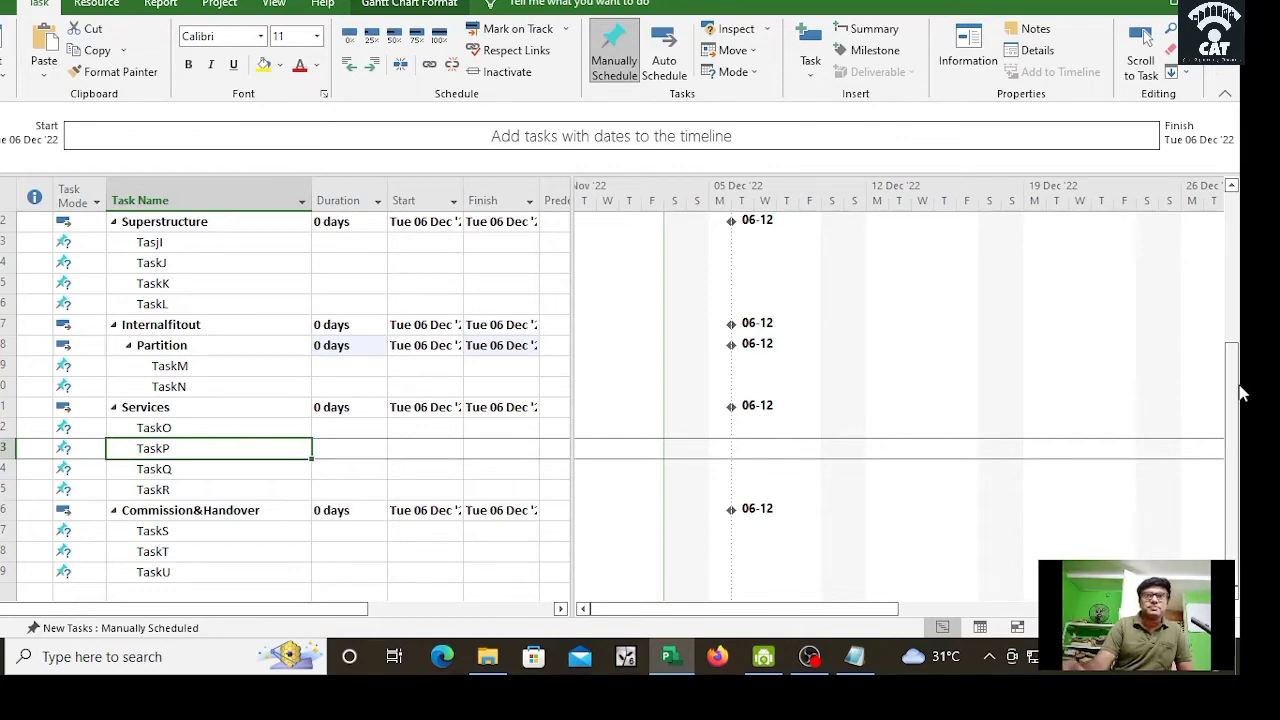
drag(1240, 405, 1232, 250)
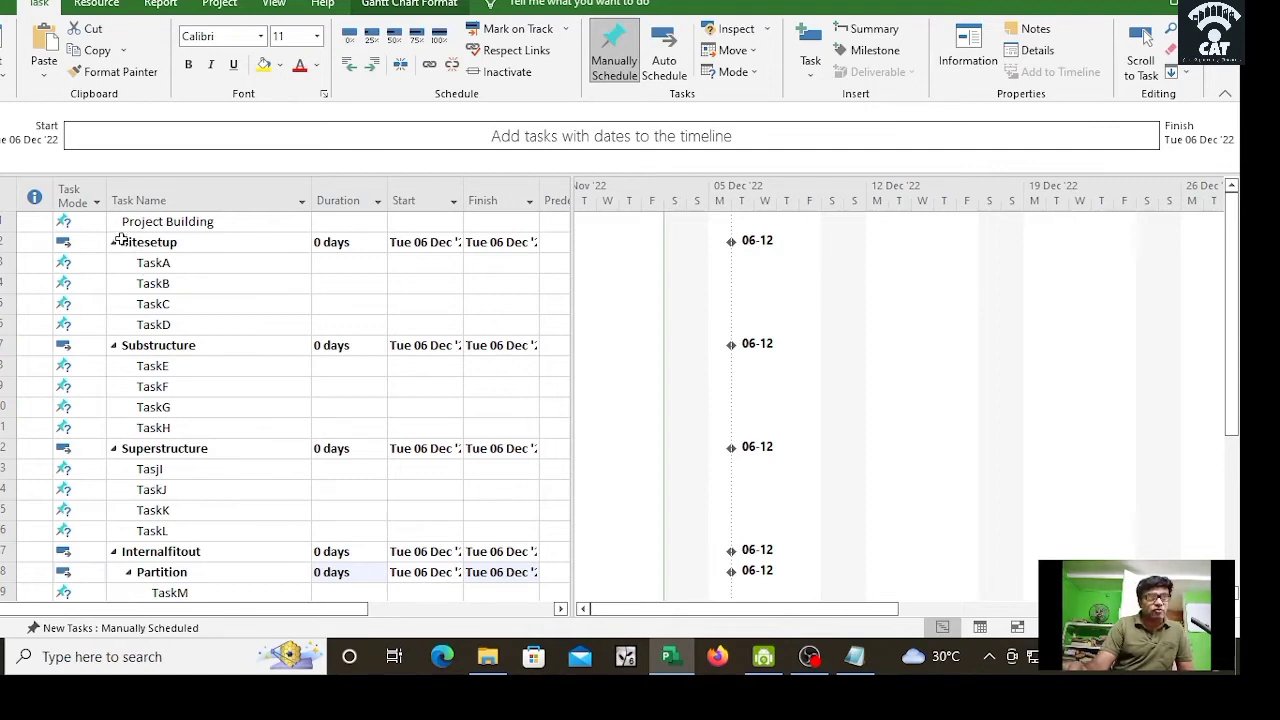
Step: Indent every row from Sitesetup down to TaskU beneath Project Building
drag(120, 240, 181, 283)
click(262, 409)
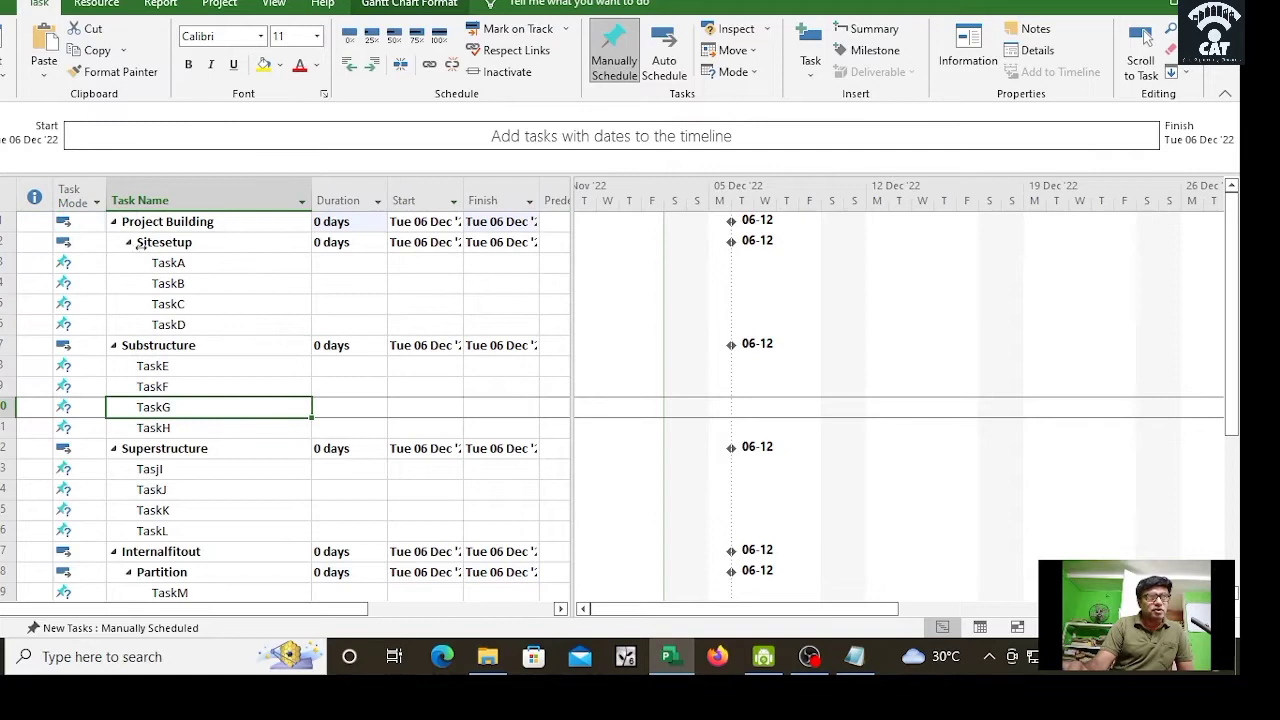
drag(141, 246, 240, 477)
scroll(386, 443, up, 5)
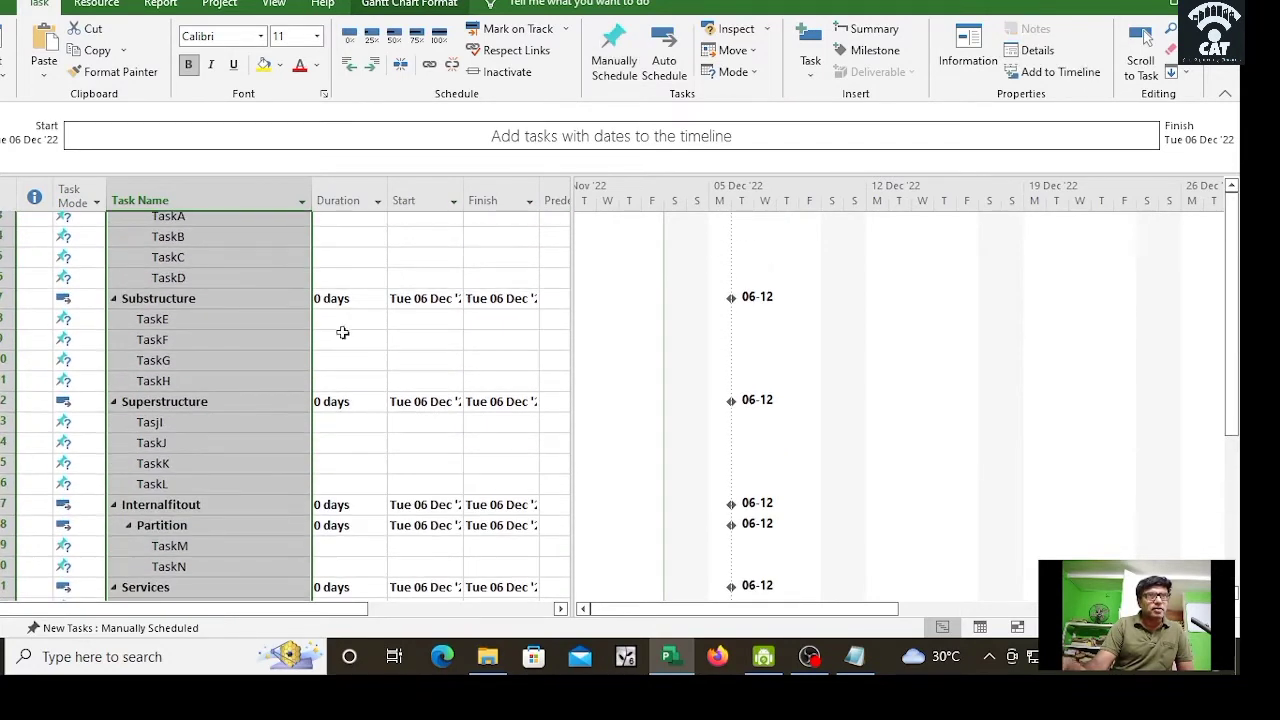
scroll(433, 170, up, 1)
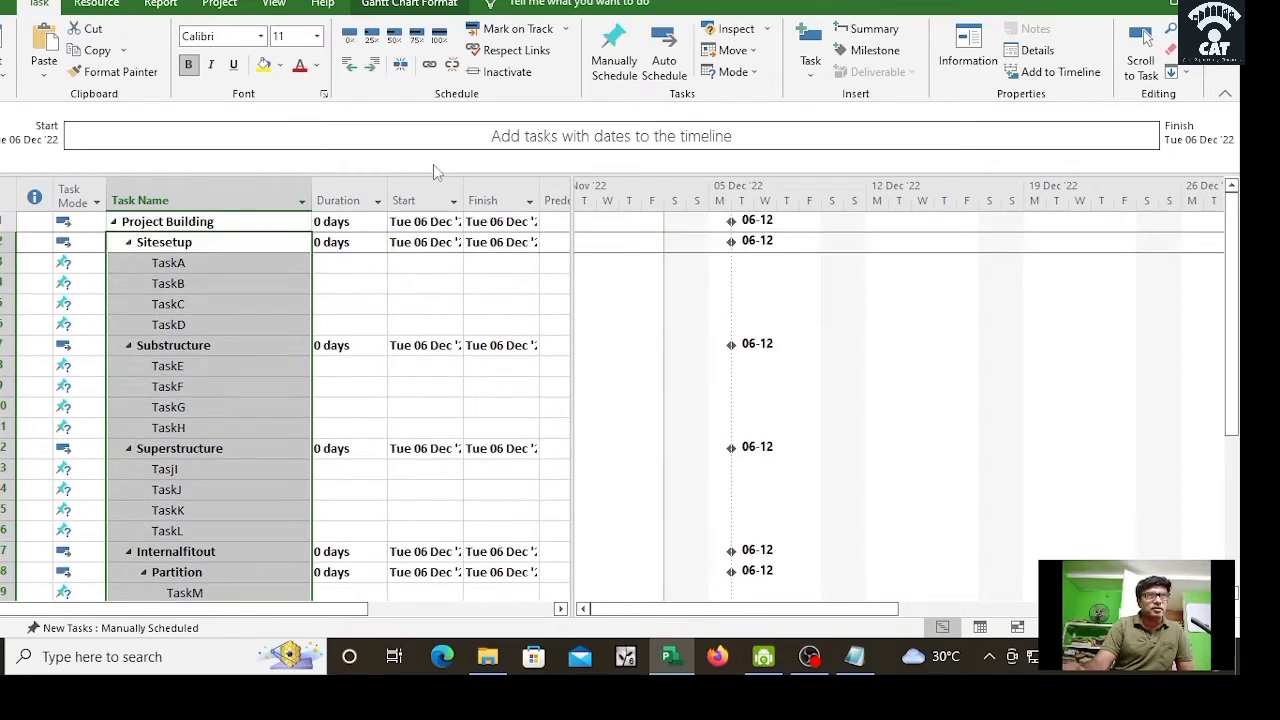
click(420, 285)
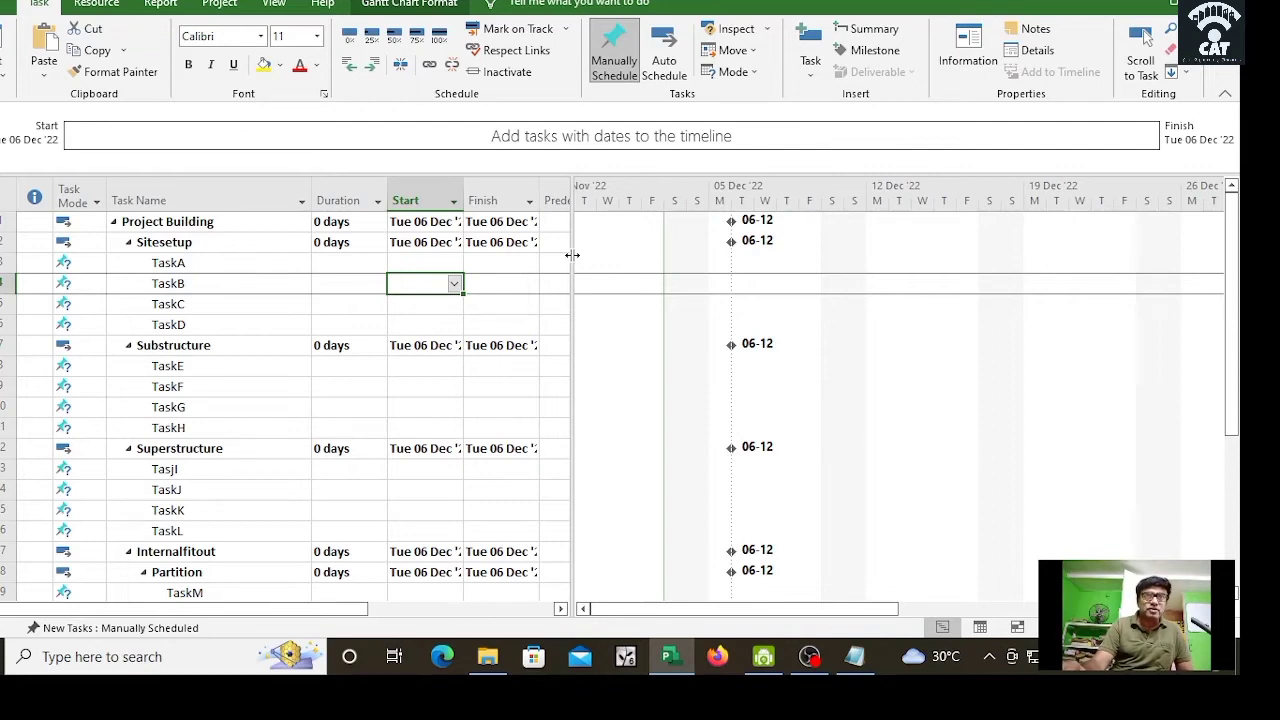
Step: Widen the task table to reveal Predecessors and Resource Names, and open the Add New Column list
drag(572, 255, 839, 284)
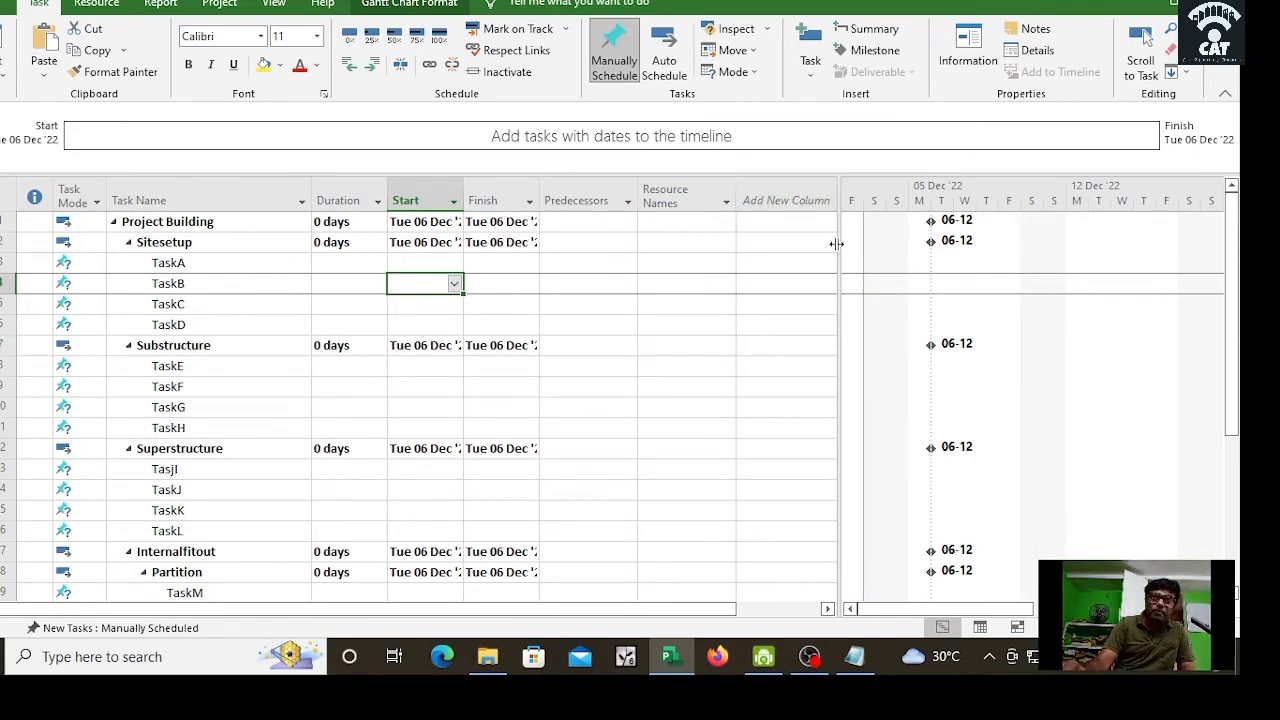
drag(836, 243, 846, 578)
click(820, 205)
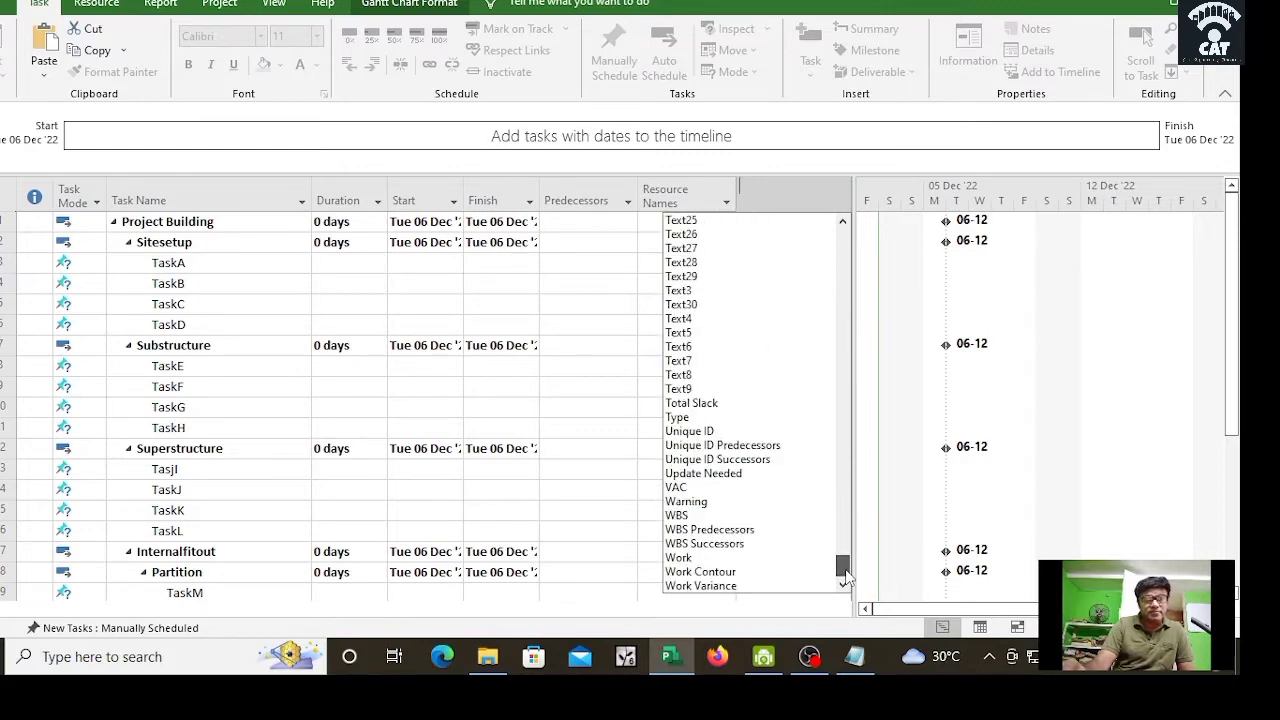
Step: Insert WBS as a new column in the task table
click(680, 515)
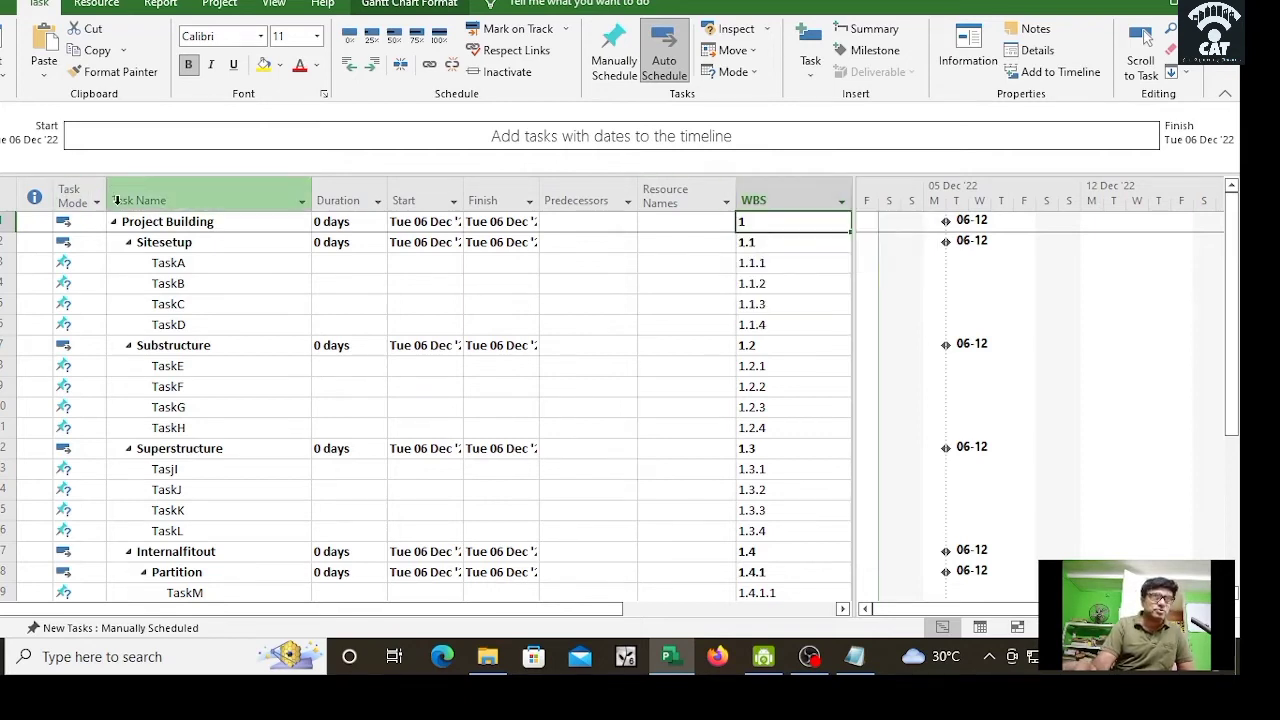
Step: Move the WBS column so it sits directly before Task Name
click(785, 199)
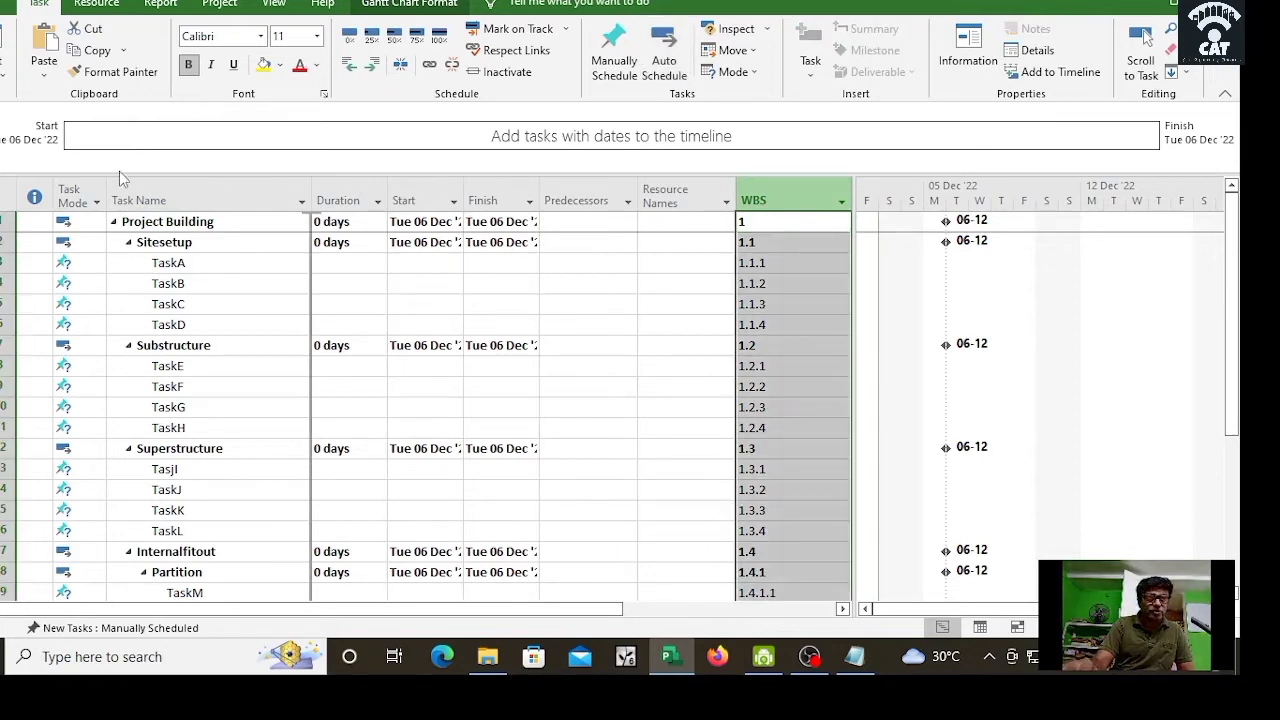
drag(117, 213, 124, 173)
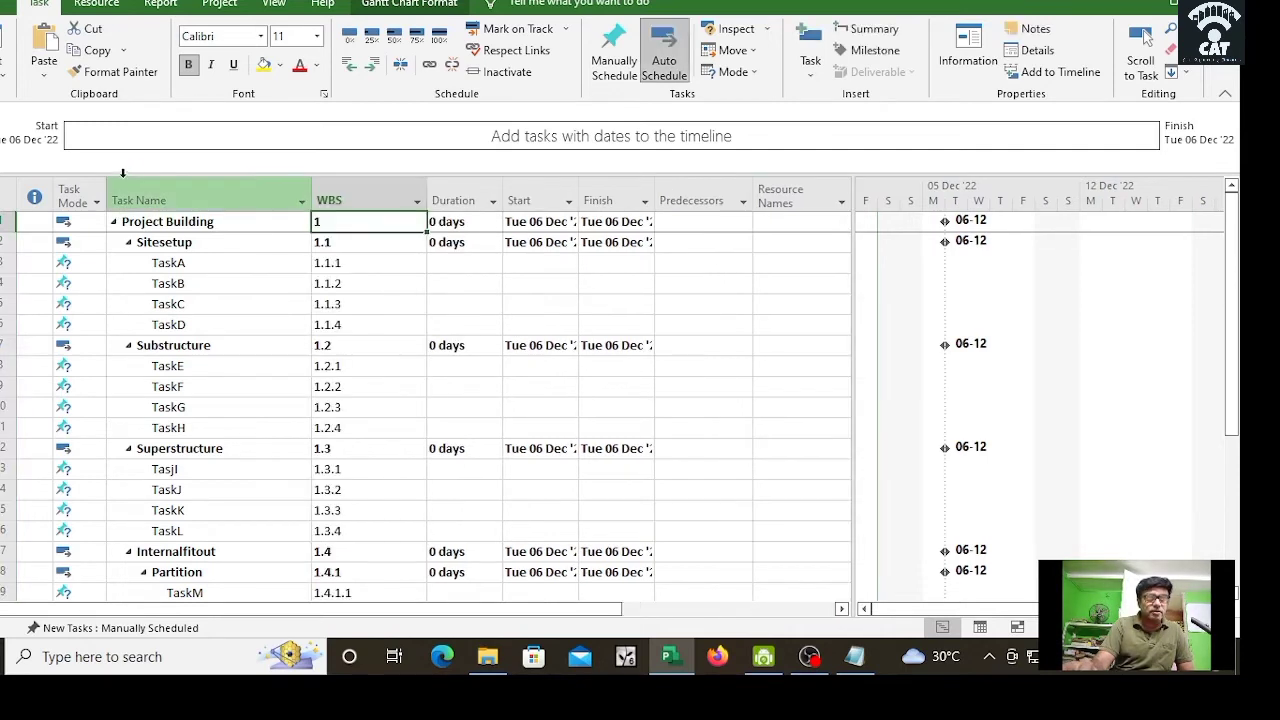
click(349, 192)
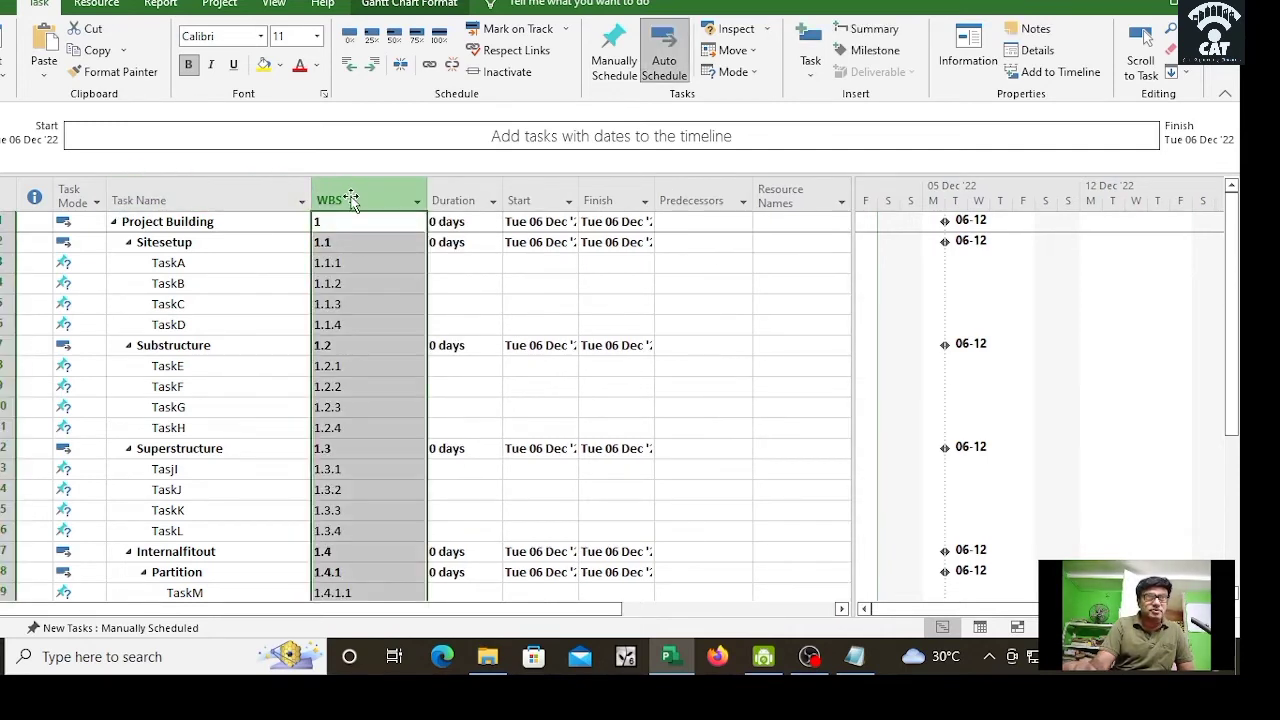
click(141, 200)
click(331, 196)
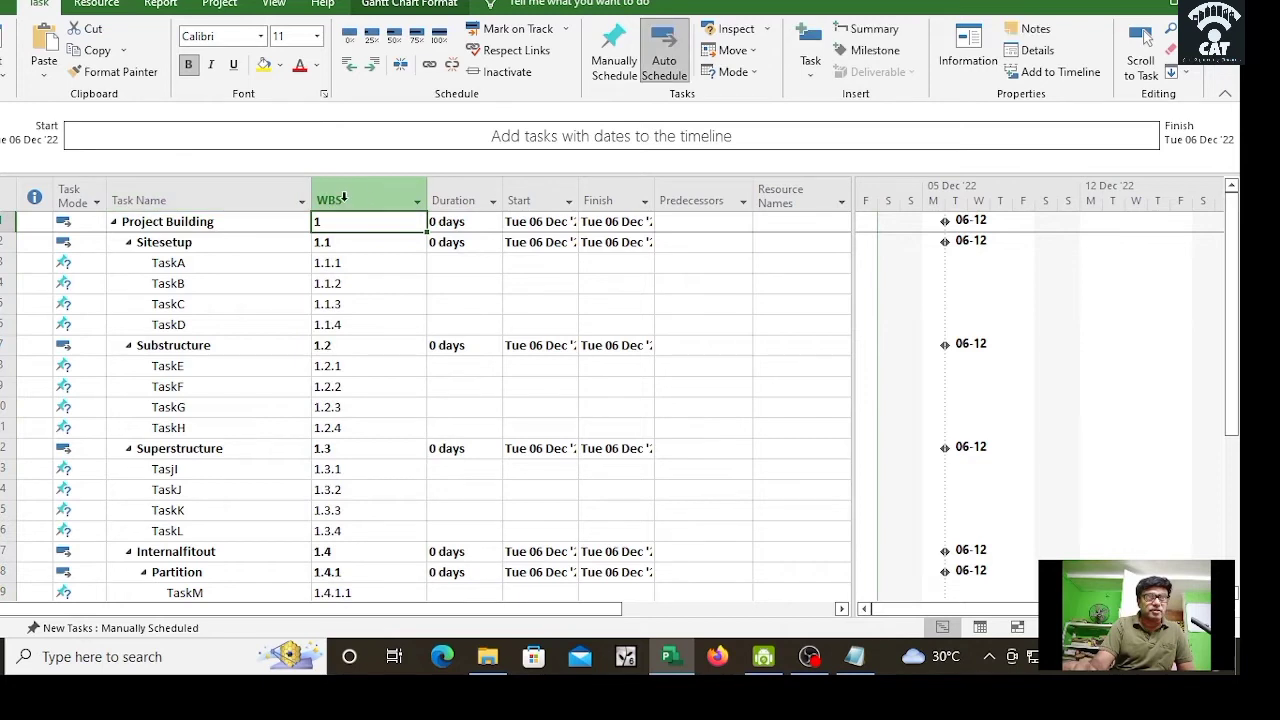
drag(118, 226, 59, 198)
click(745, 362)
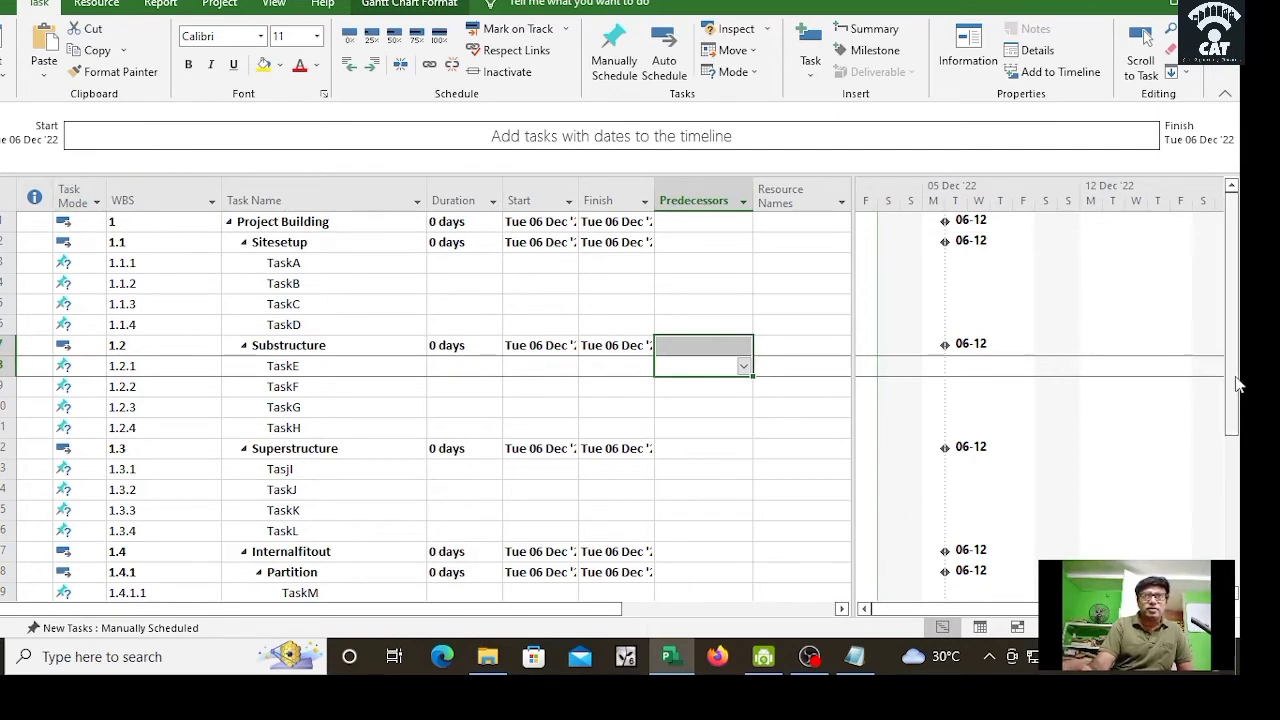
Step: Narrow the task table to end at Predecessors, enlarging the Gantt chart
scroll(1237, 382, down, 2)
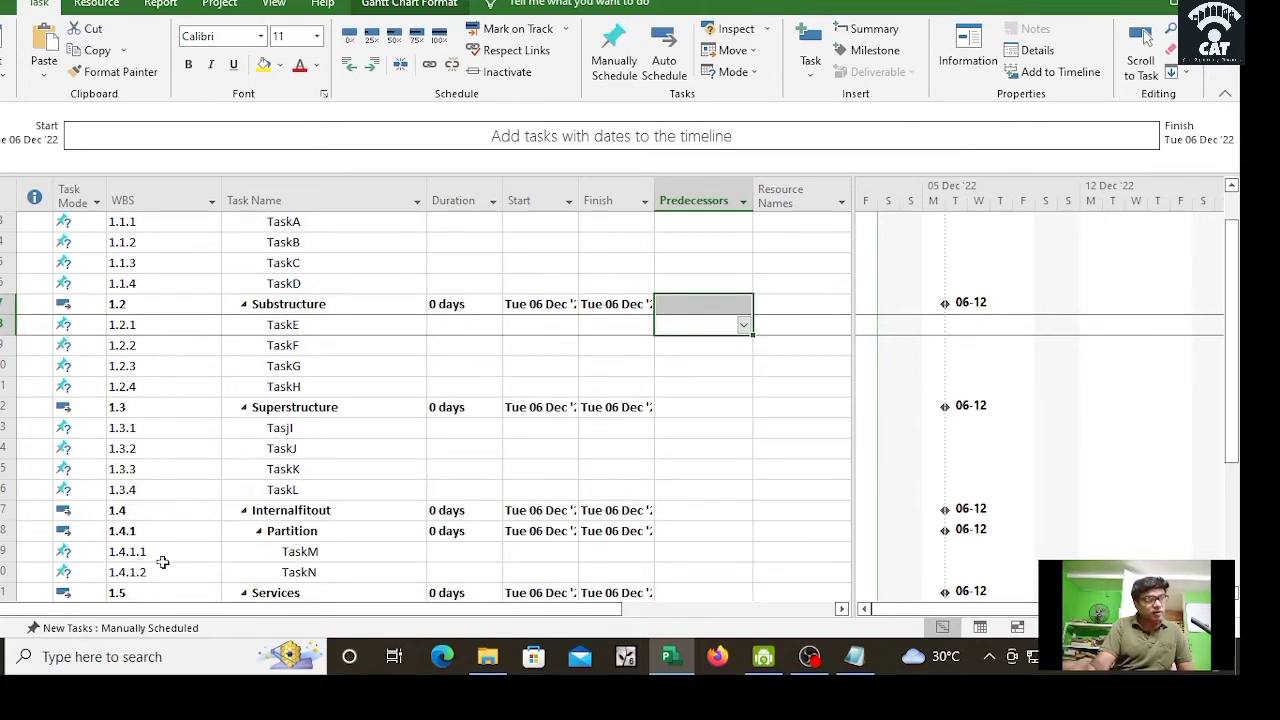
scroll(410, 462, up, 1)
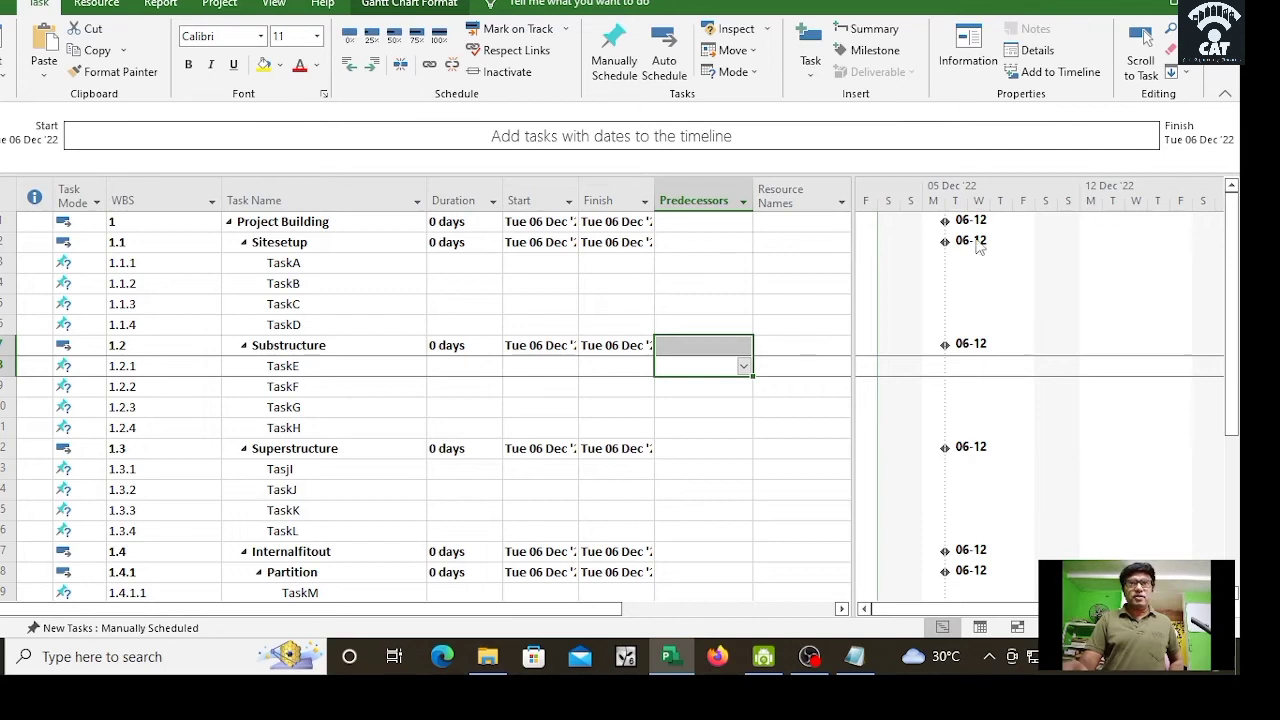
drag(853, 320, 750, 325)
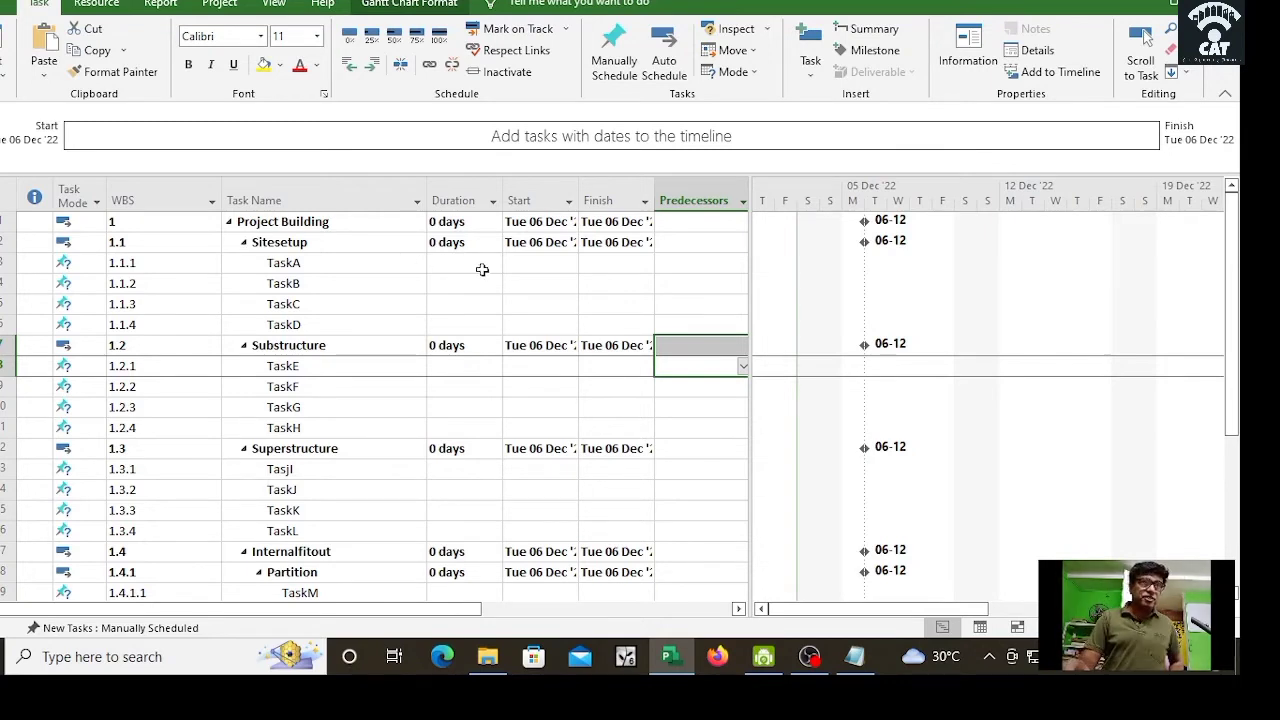
Step: Enter durations of 3, 2, 4 and 3 days for TaskA through TaskD
click(290, 263)
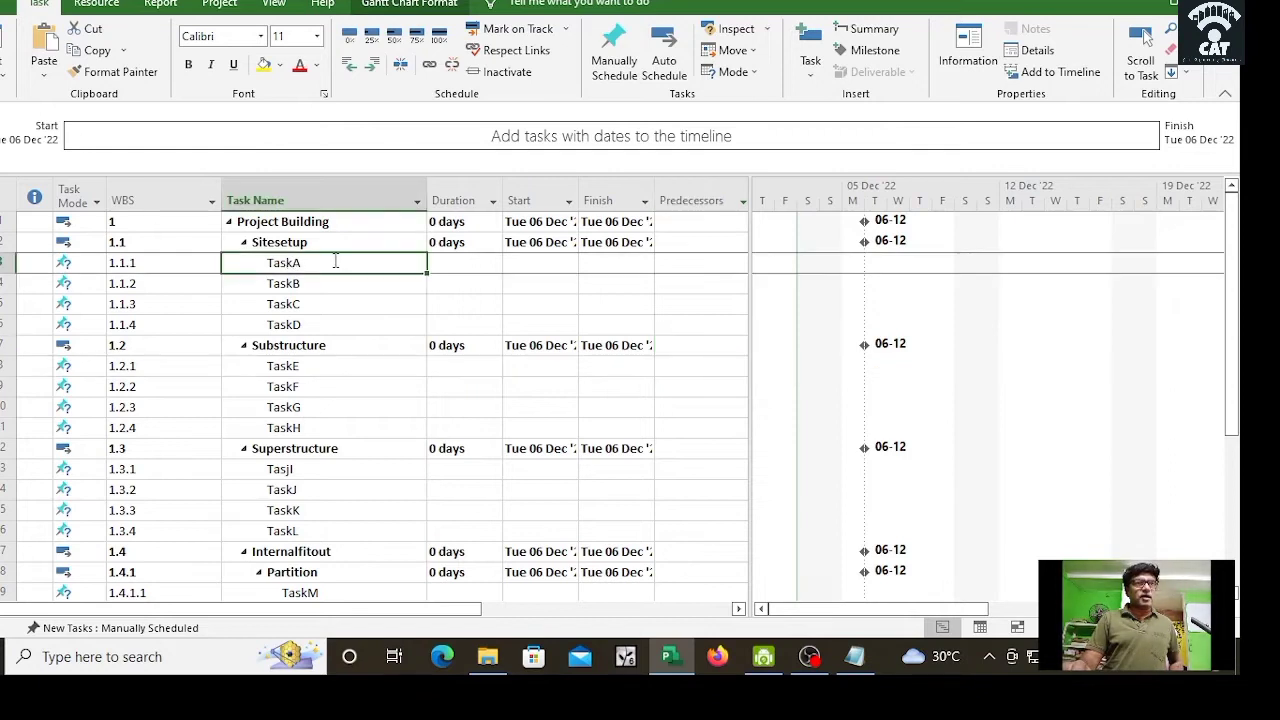
click(465, 262)
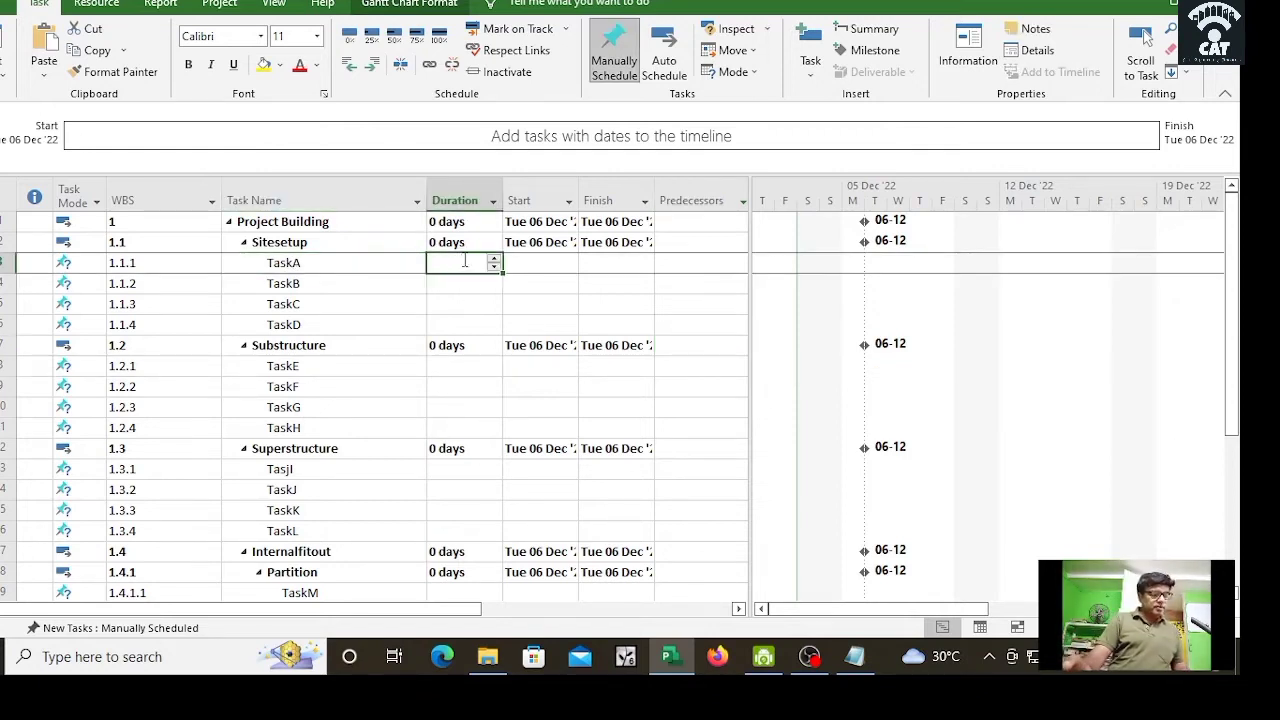
text(3)
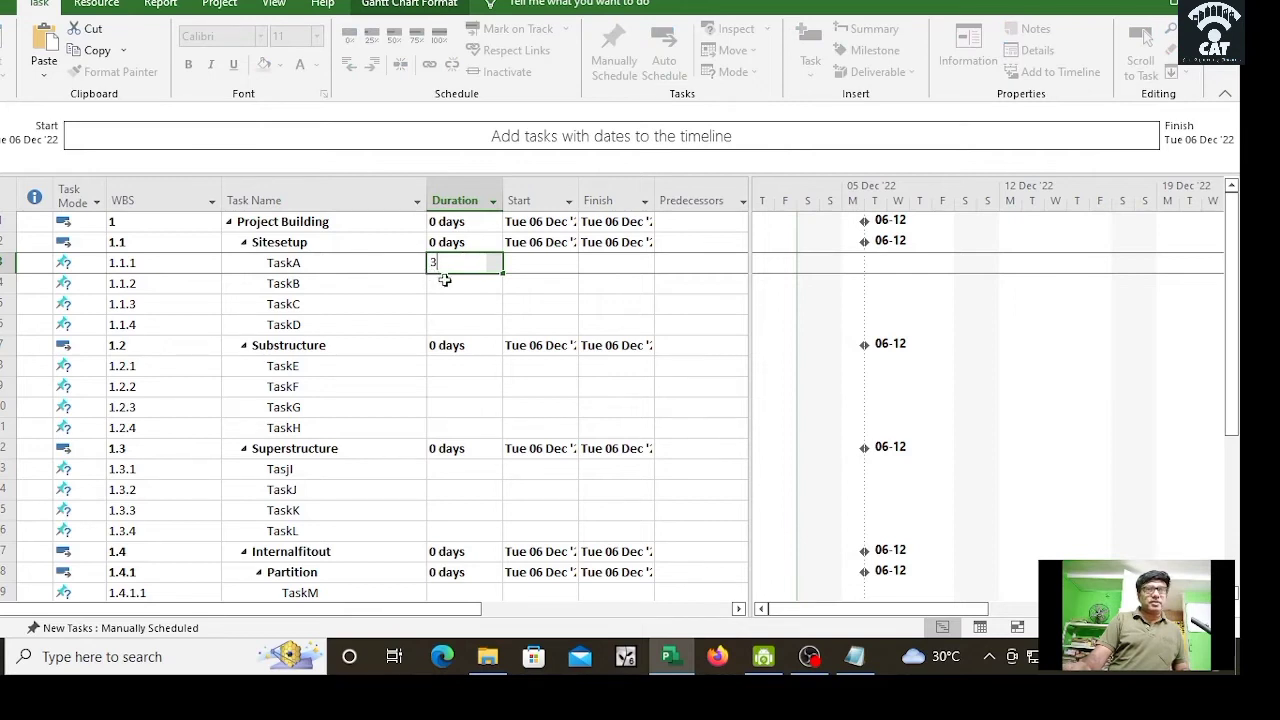
key(Return)
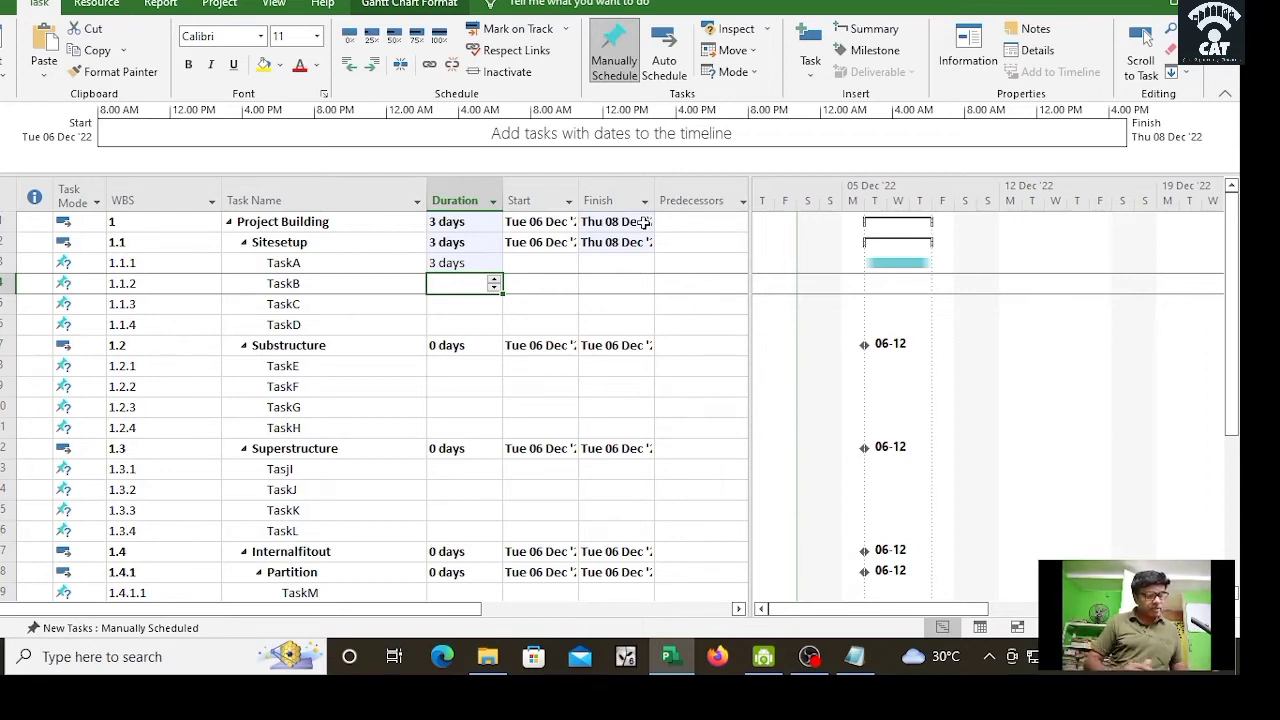
text(2)
key(Return)
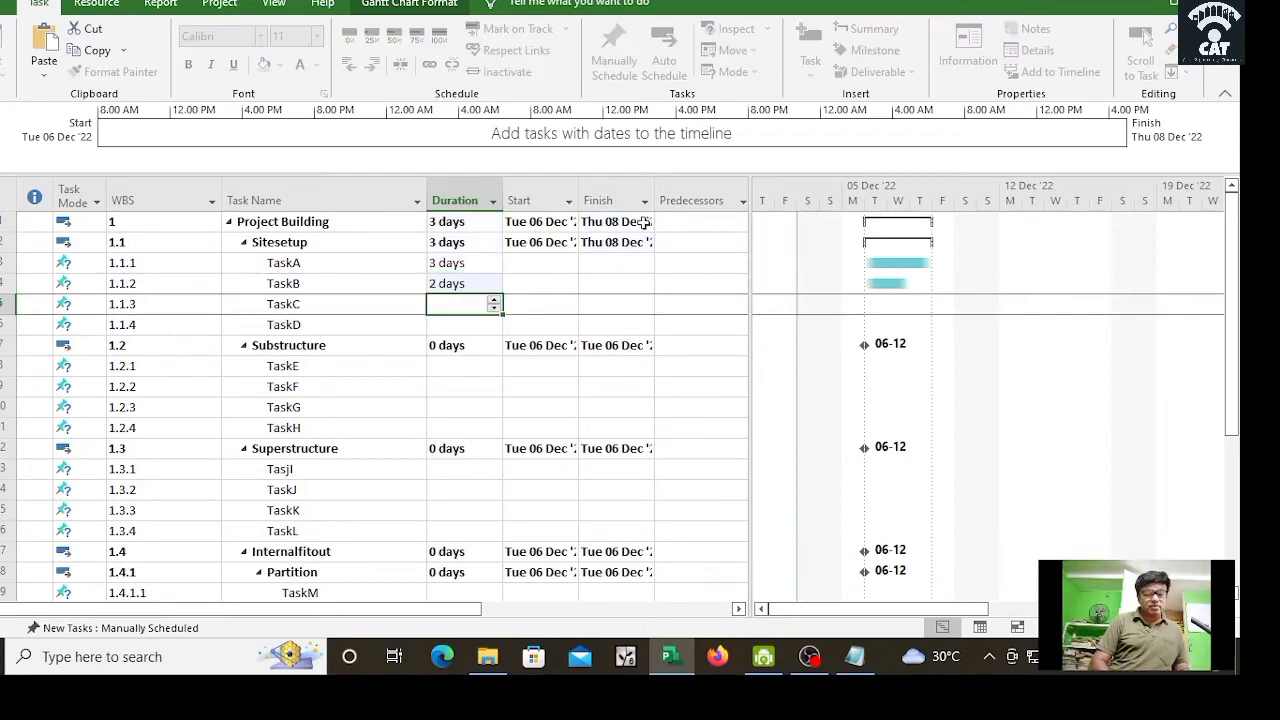
key(Down)
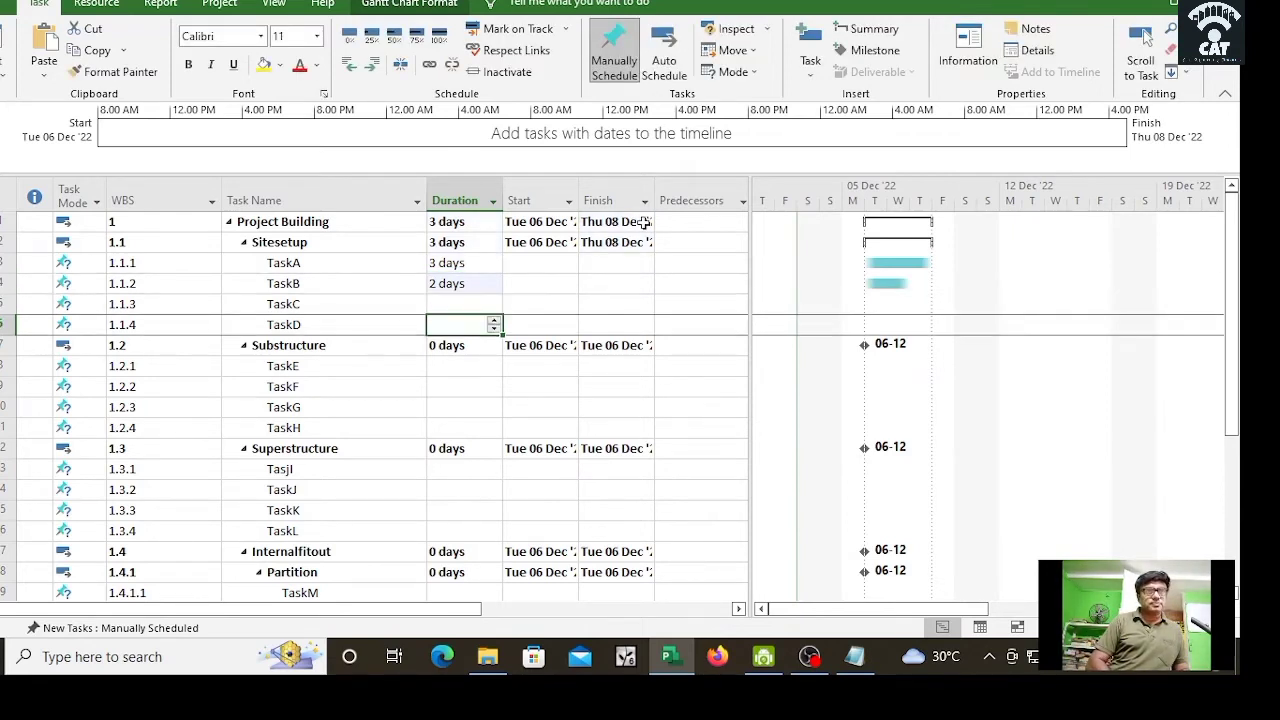
text(3)
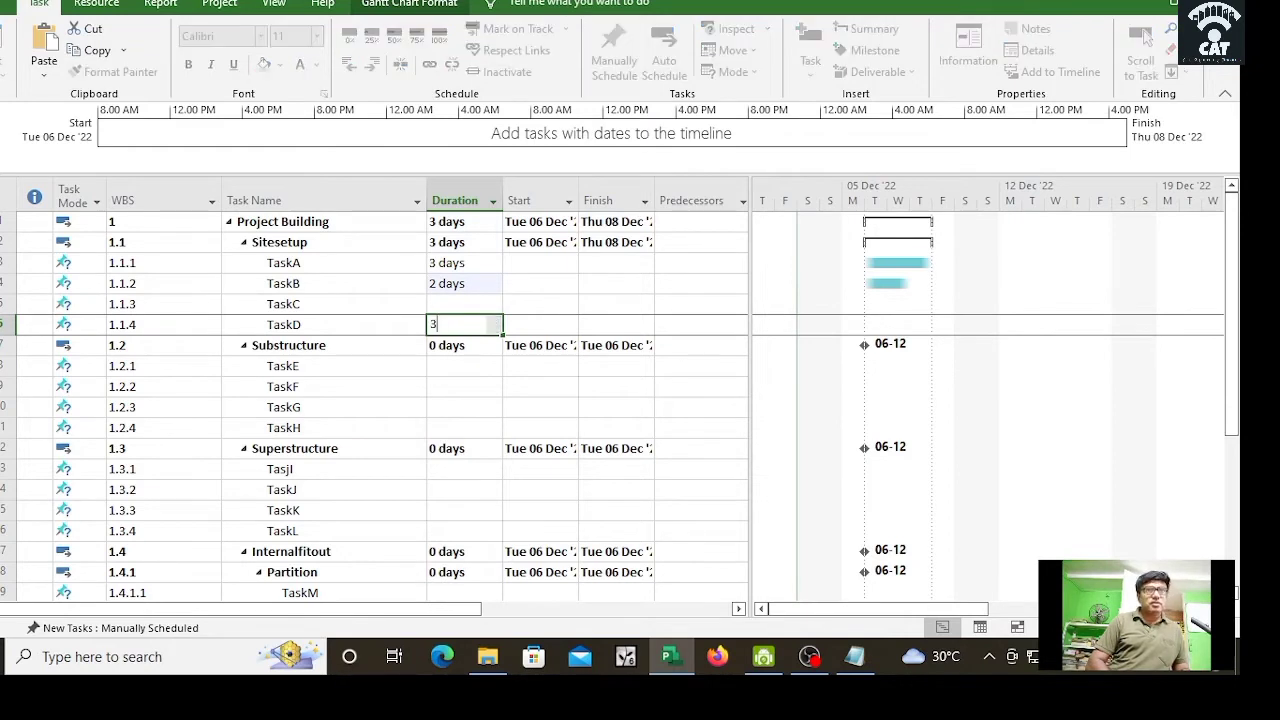
key(Up)
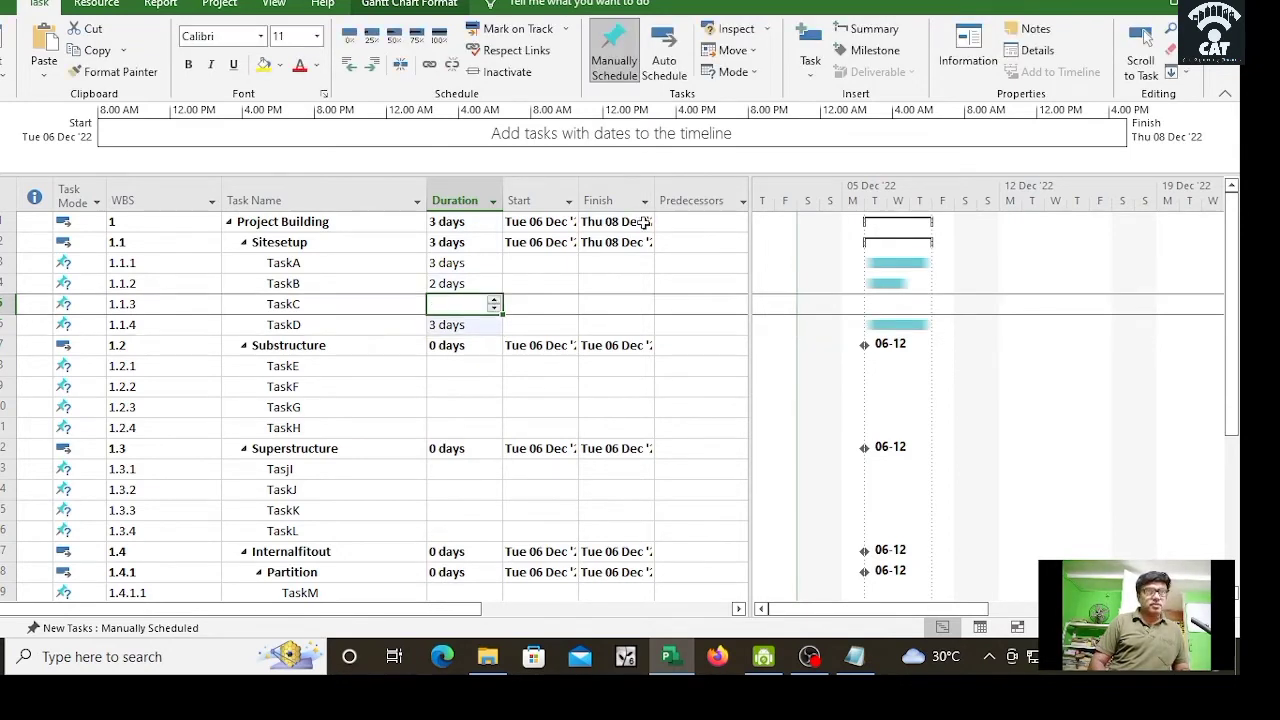
text(4)
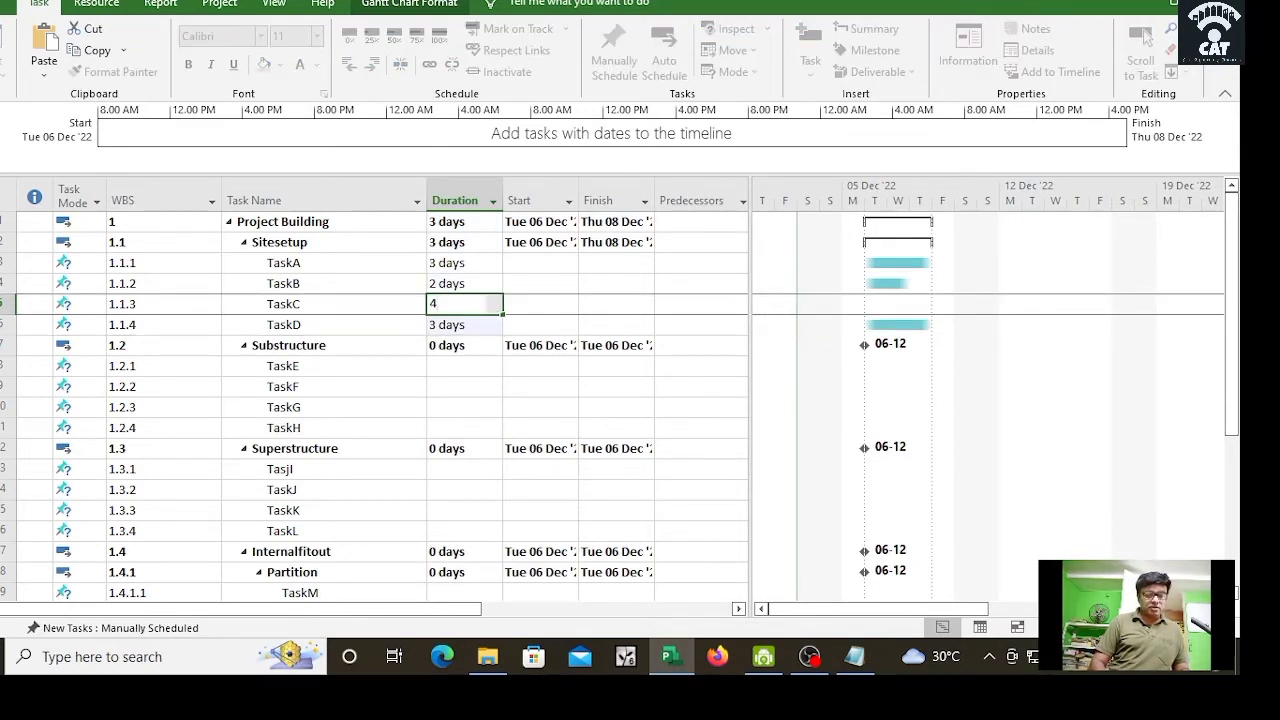
key(Return)
key(Down)
key(Down)
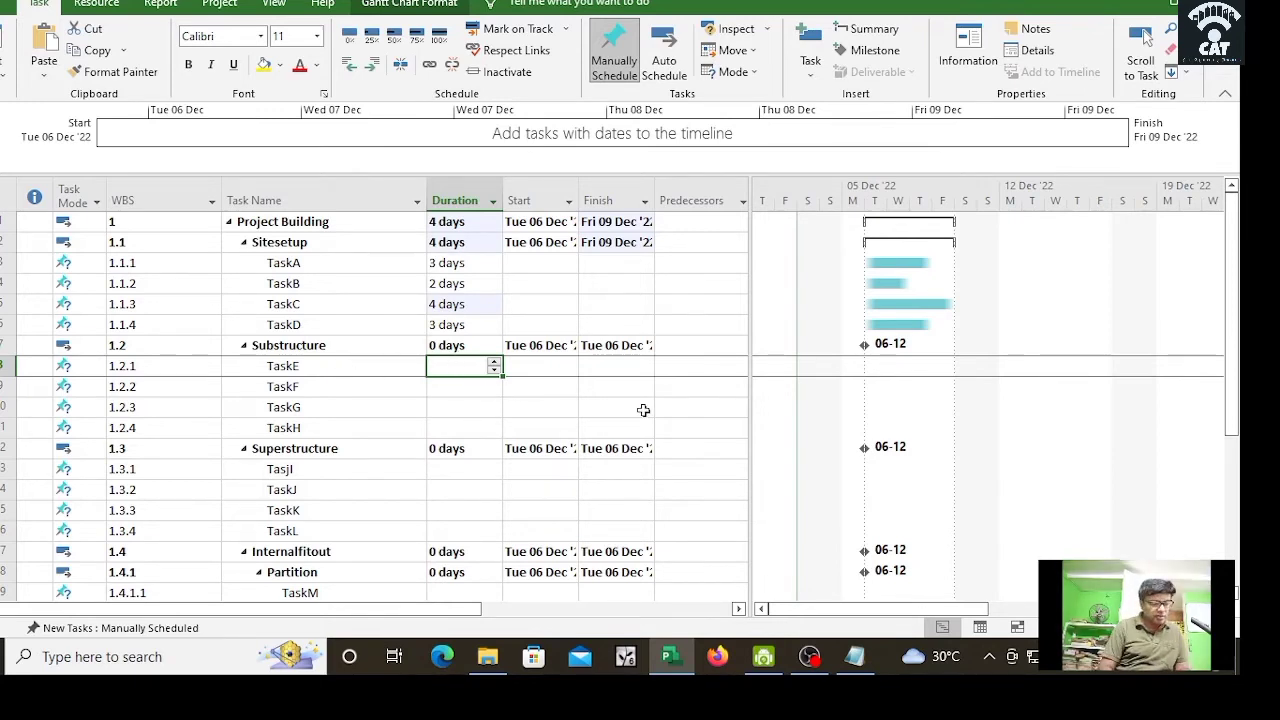
Step: Enter durations of 3, 4, 2 and 3 days for TaskE through TaskH
text(3)
key(Return)
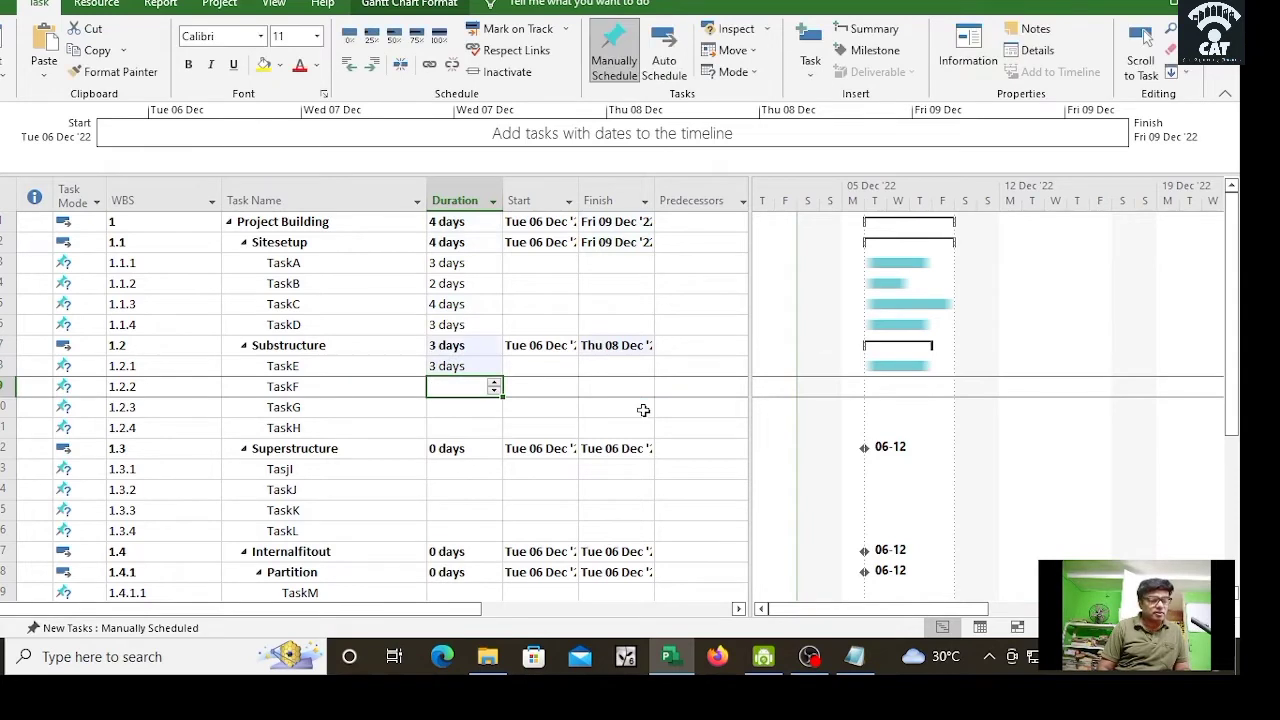
text(4)
key(Return)
text(2)
key(Return)
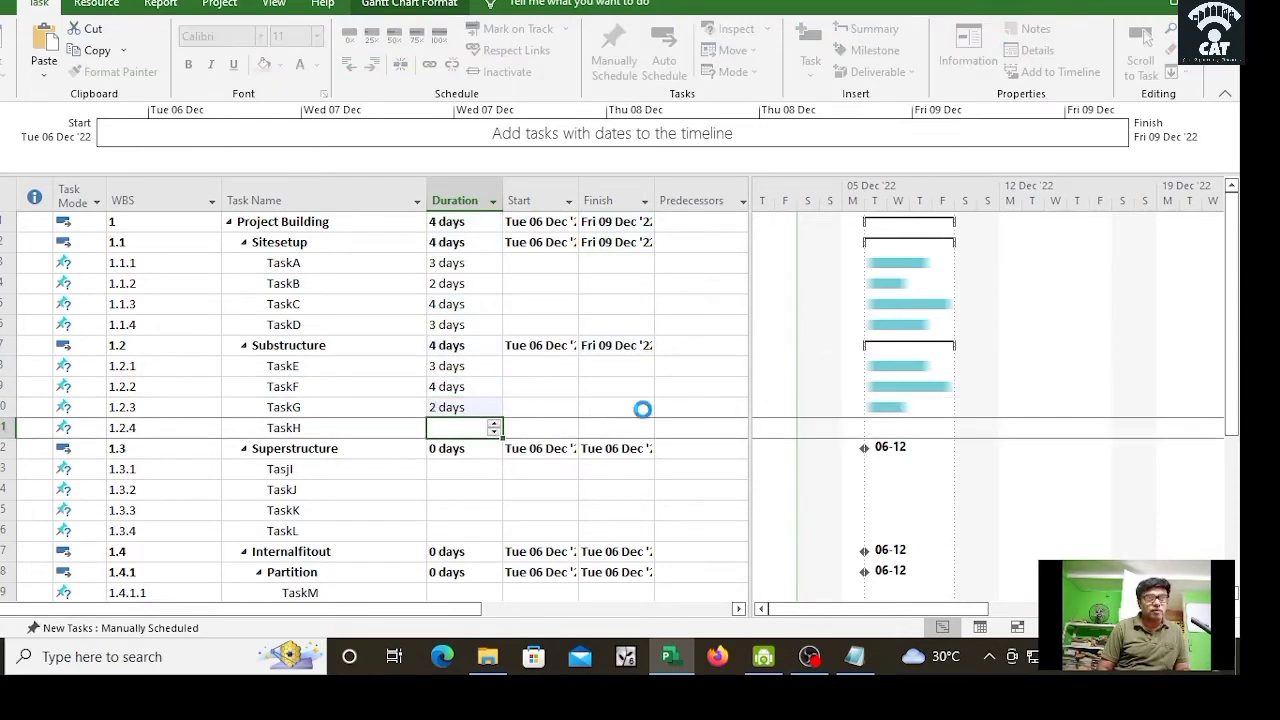
text(3)
key(Return)
key(Return)
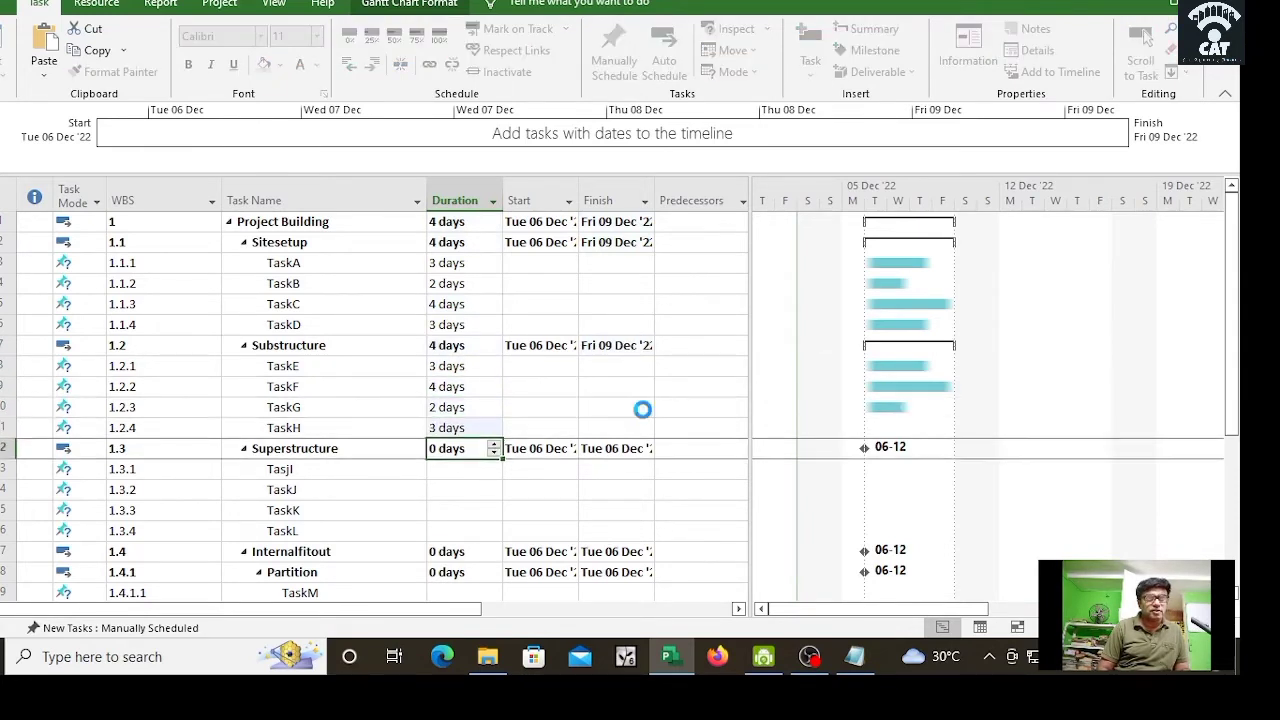
Step: Enter durations of 4, 5, 2 and 2 days for TasjI–TaskL, and 2 days for TaskM
text(4)
key(Return)
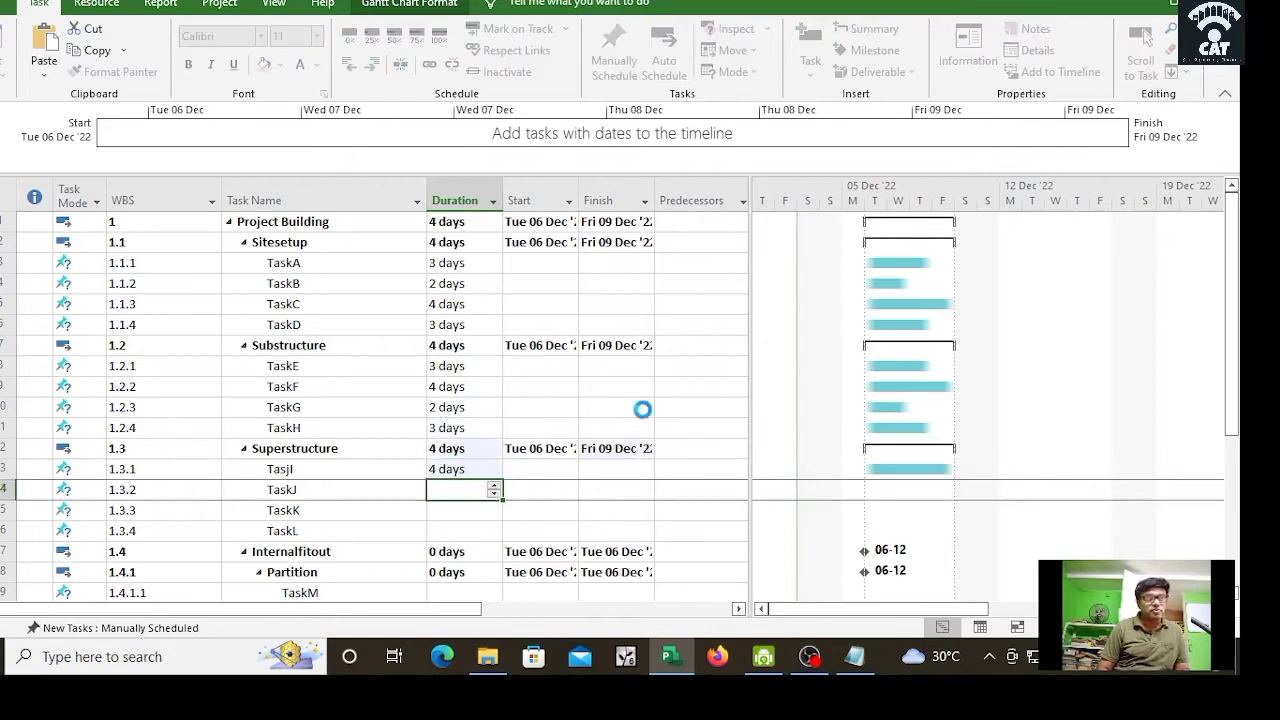
text(56)
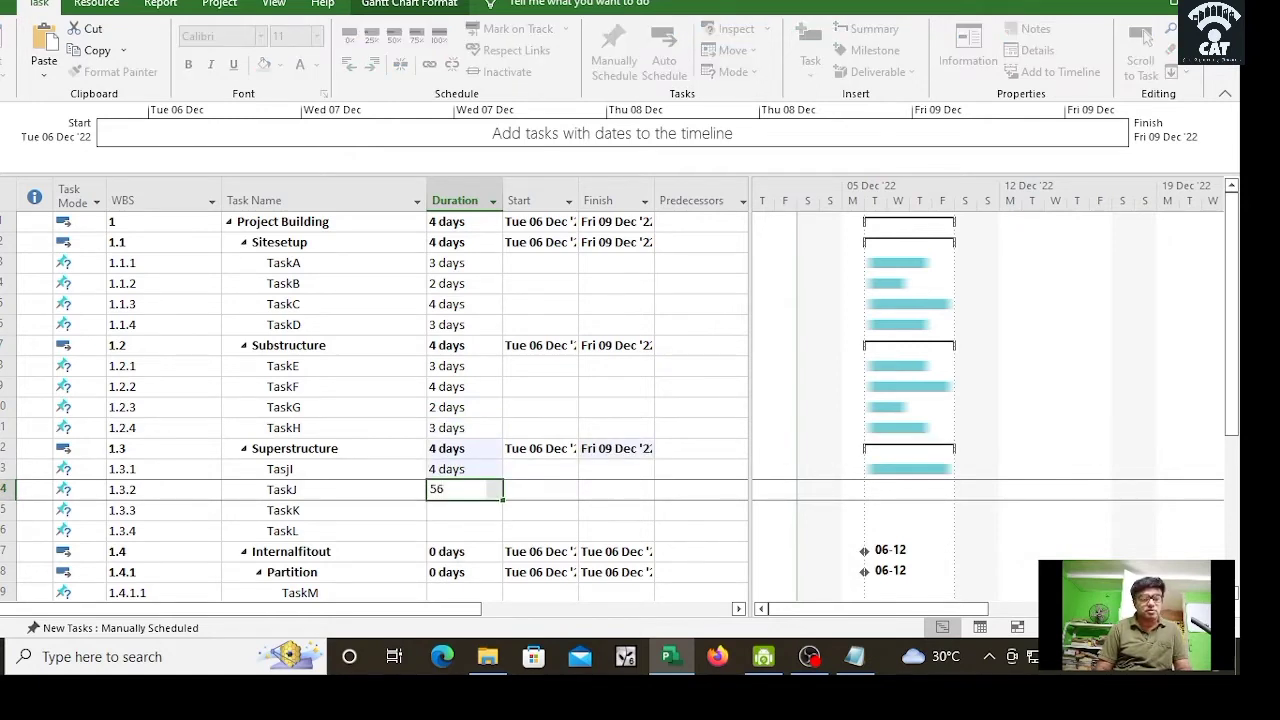
key(Return)
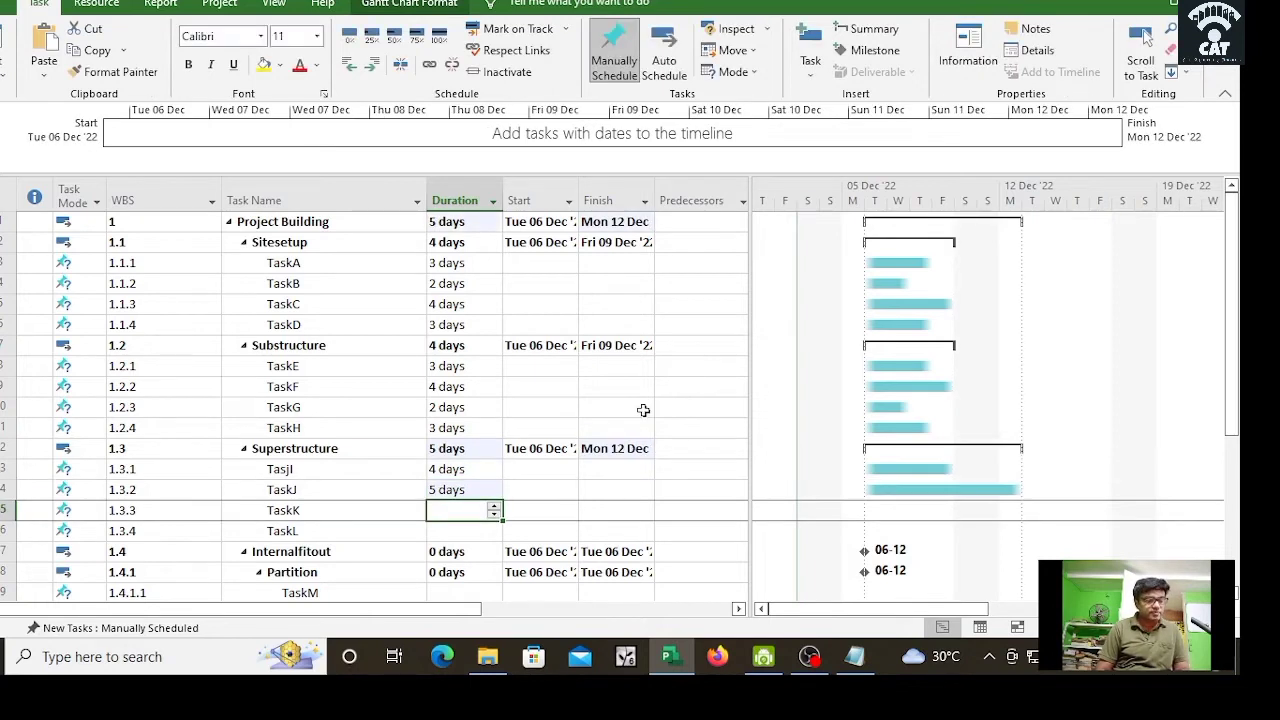
text(2)
key(Return)
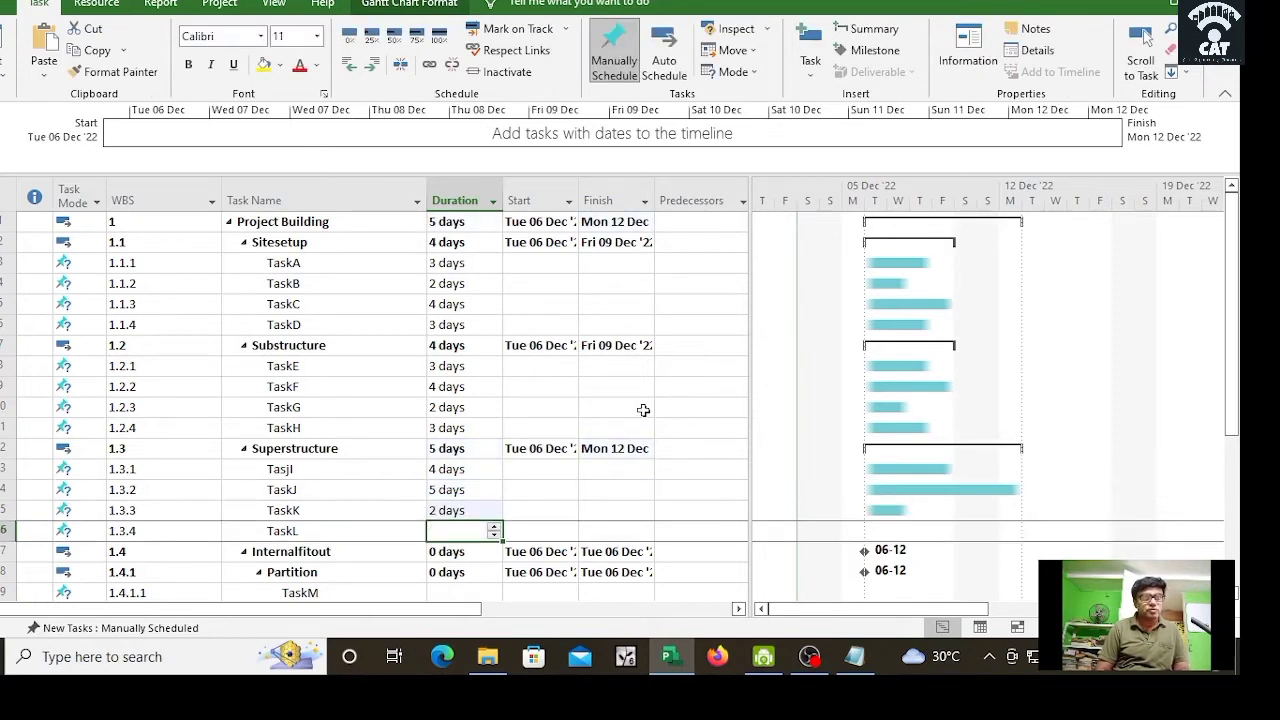
text(2)
key(Return)
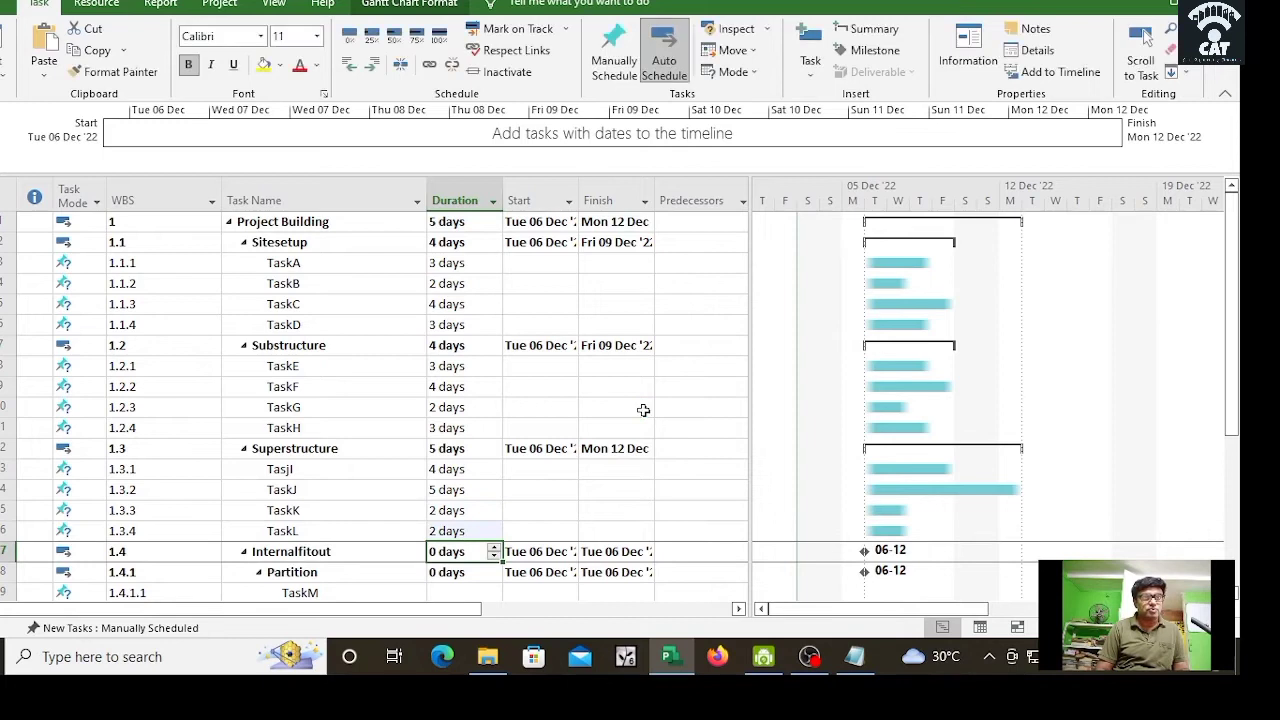
key(Return)
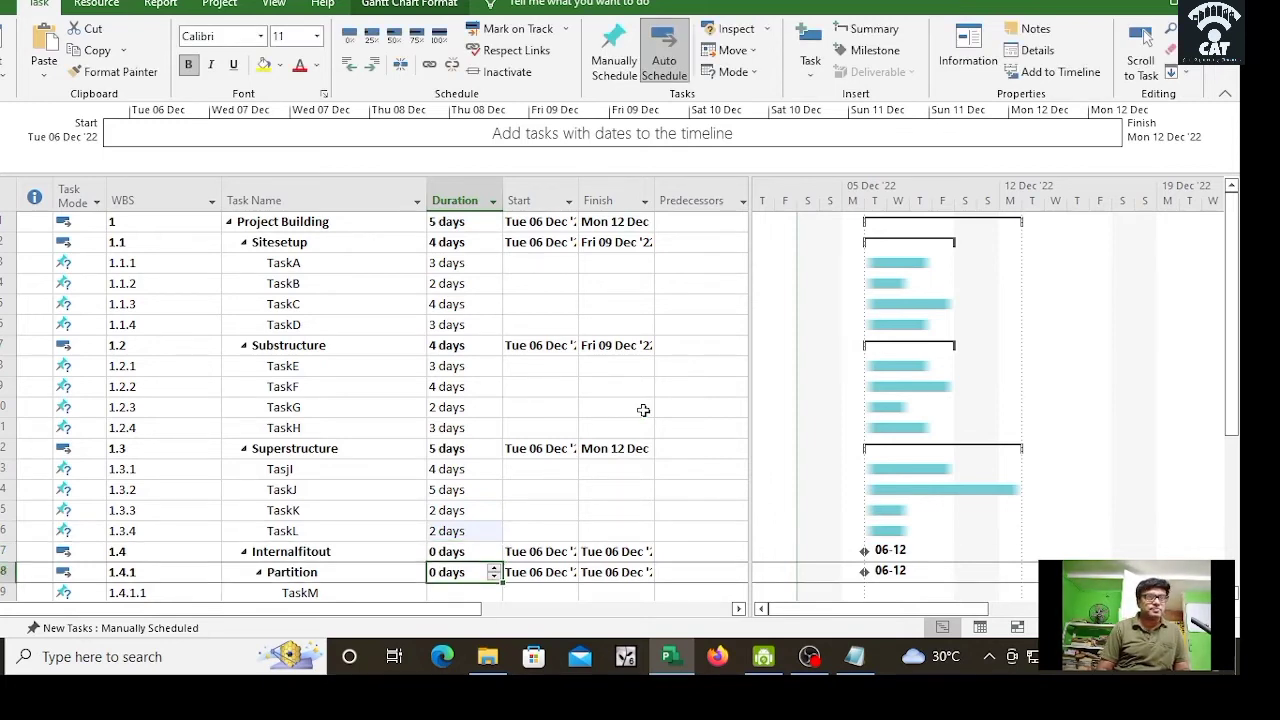
key(Return)
text(2)
key(Return)
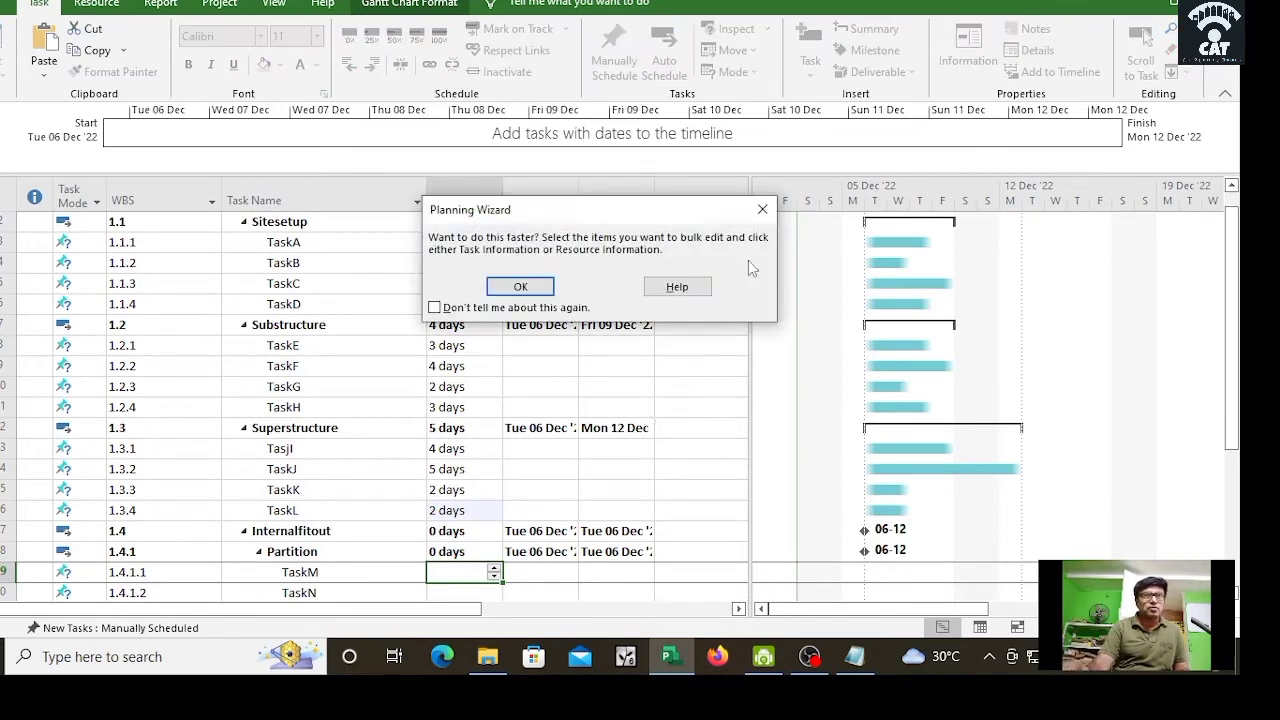
Step: Dismiss the Planning Wizard and enter durations 3, 4, 3, 4, 3 days for TaskN–TaskR
click(763, 212)
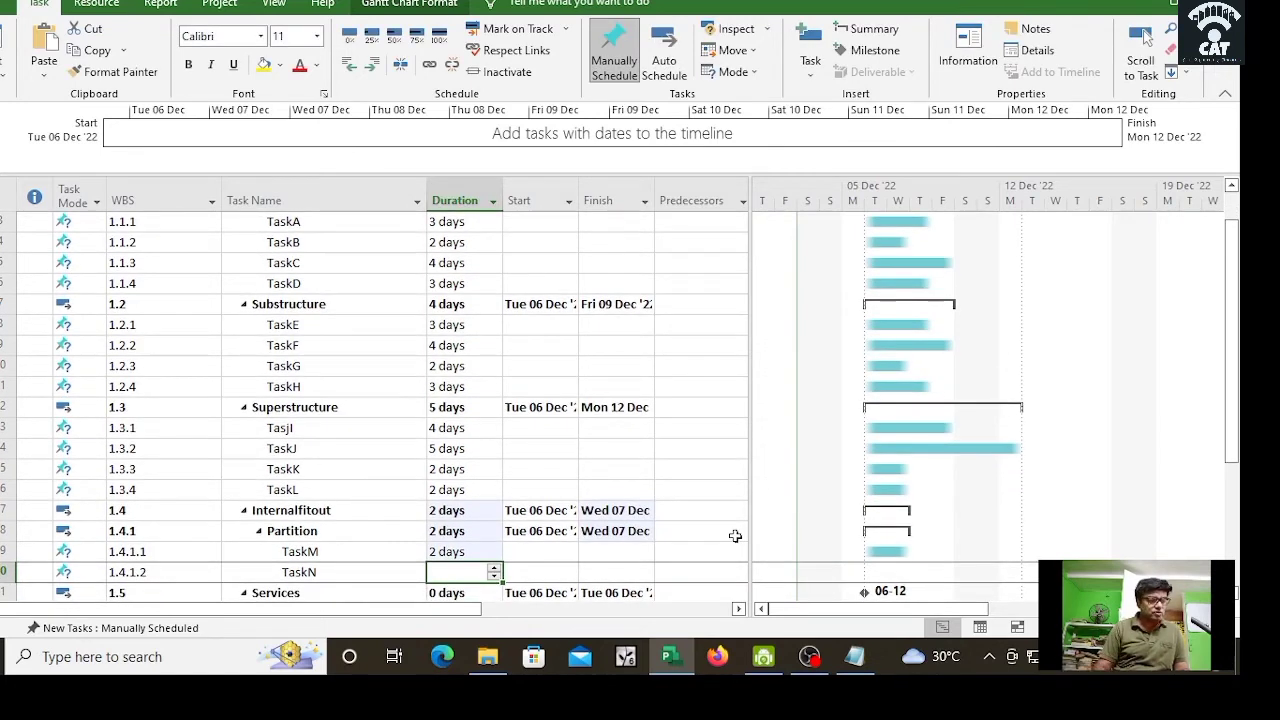
text(3)
key(Return)
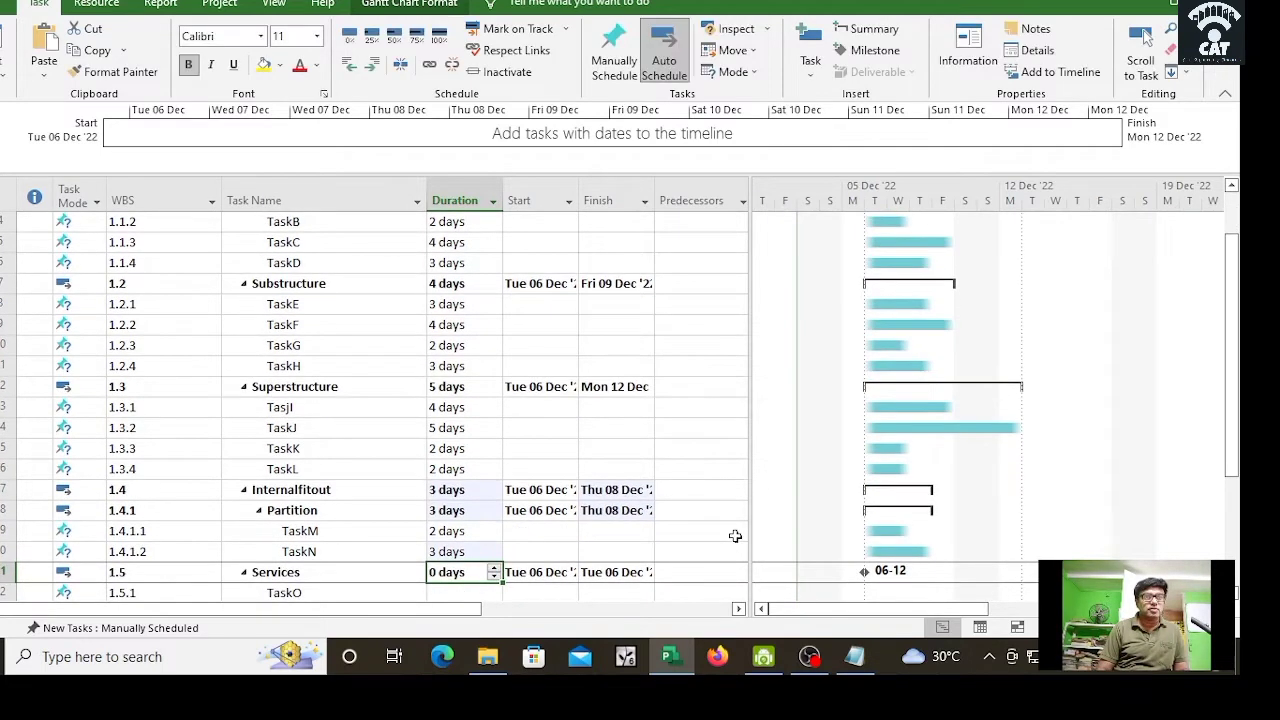
key(Return)
text(4)
key(Return)
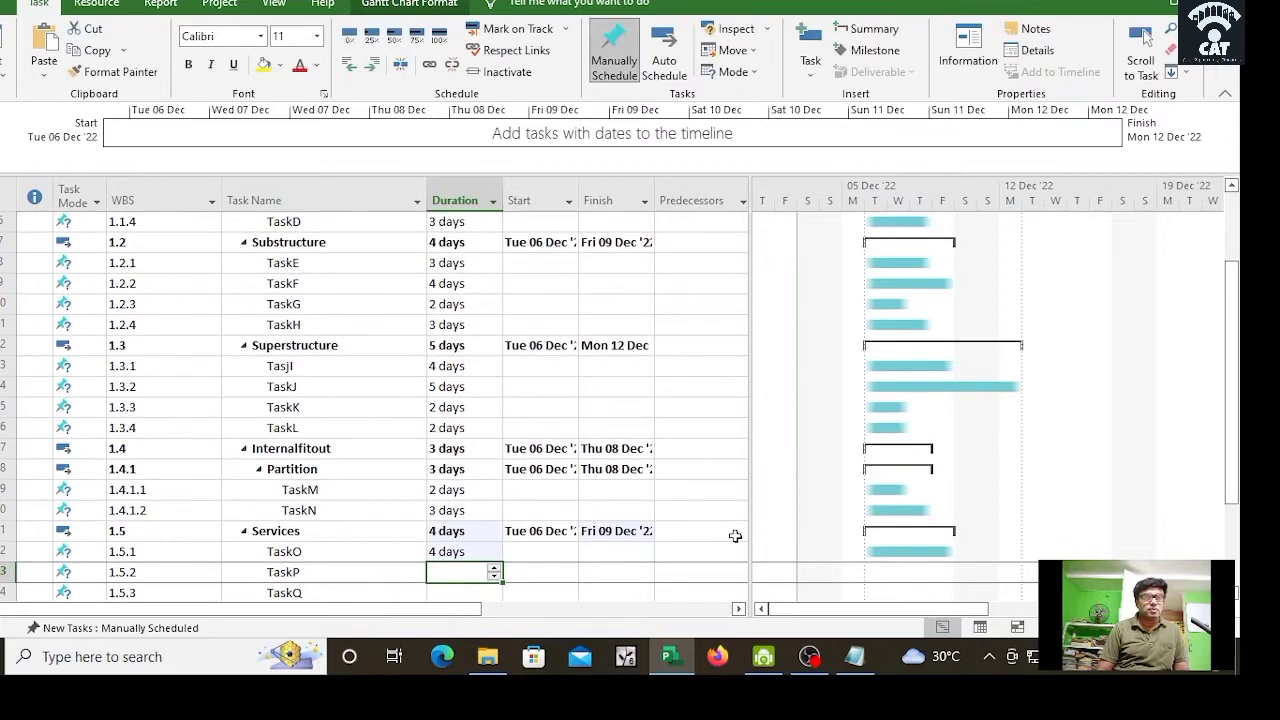
text(3)
key(Return)
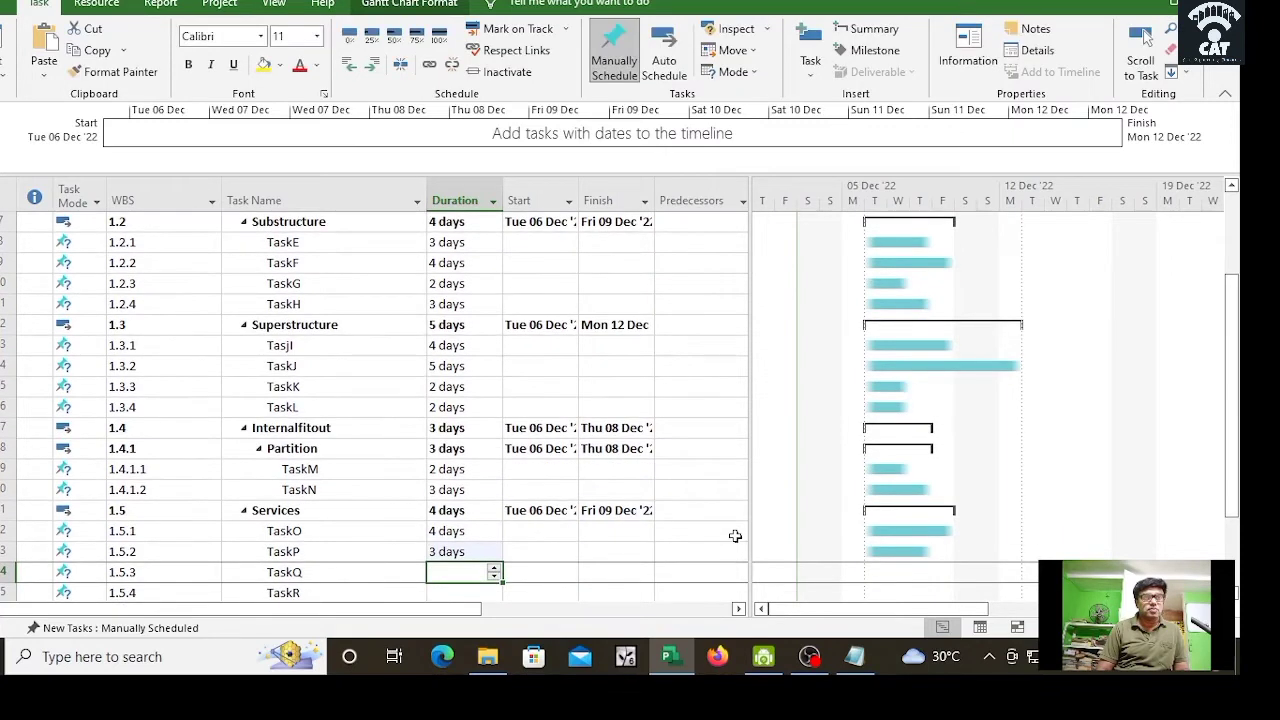
text(4)
key(Return)
text(3)
key(Return)
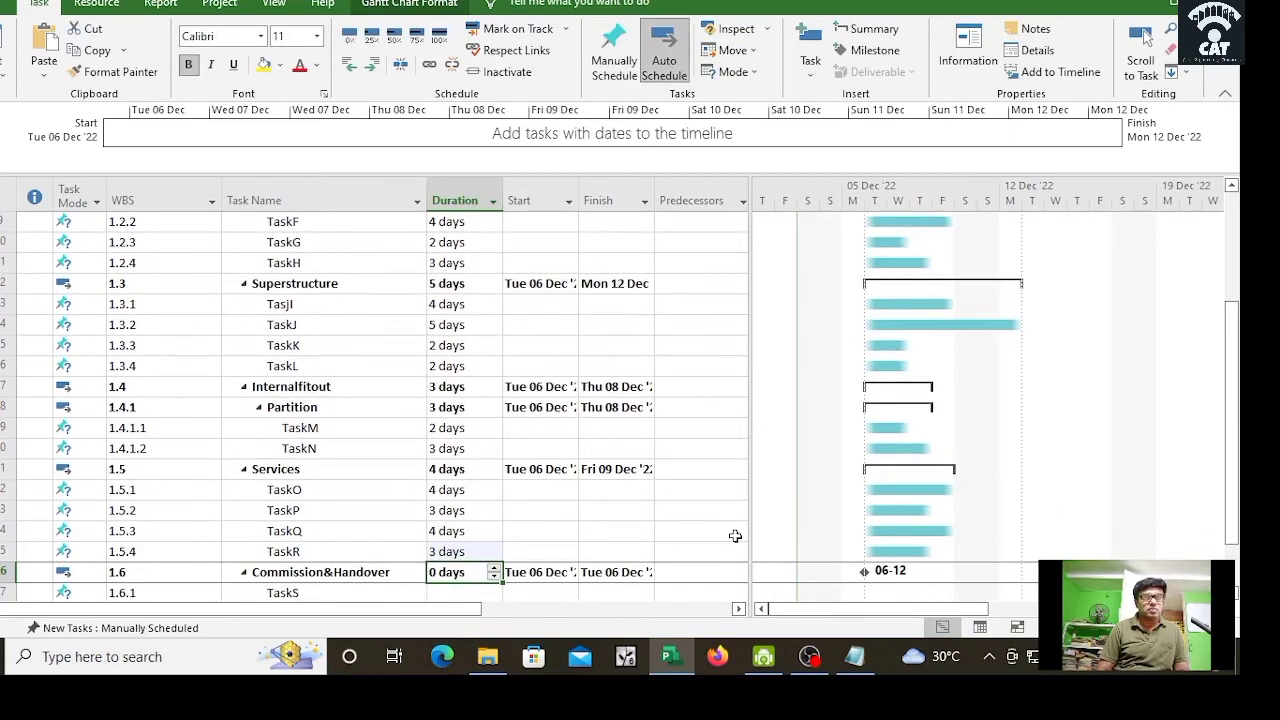
Step: Enter durations of 4, 5 and 3 days for TaskS through TaskU
key(Return)
text(4)
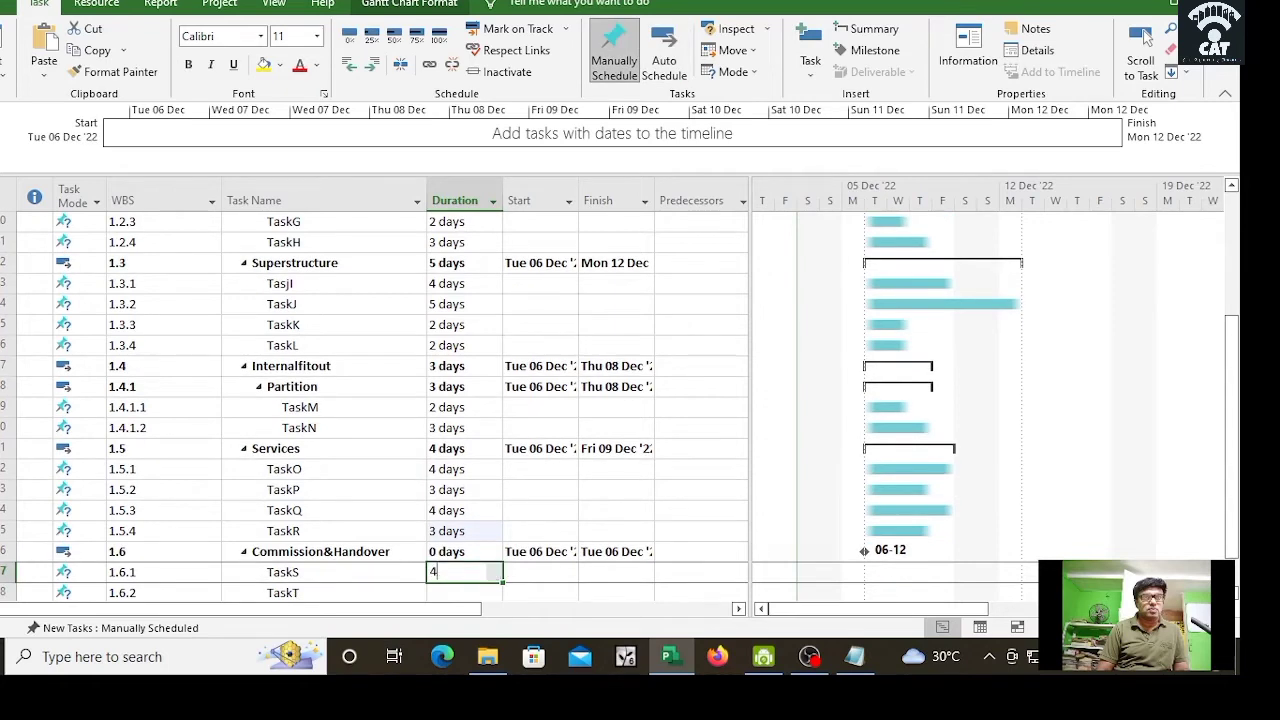
key(Return)
text(5)
key(Return)
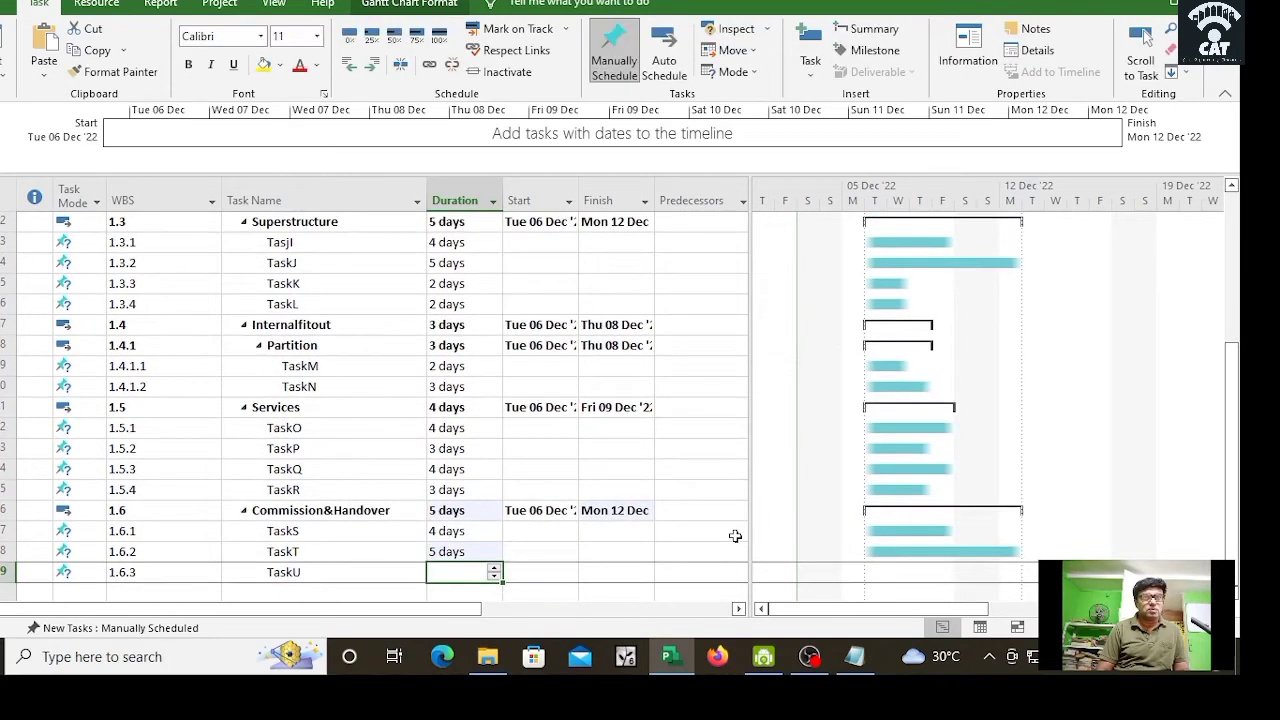
text(3 days)
key(Return)
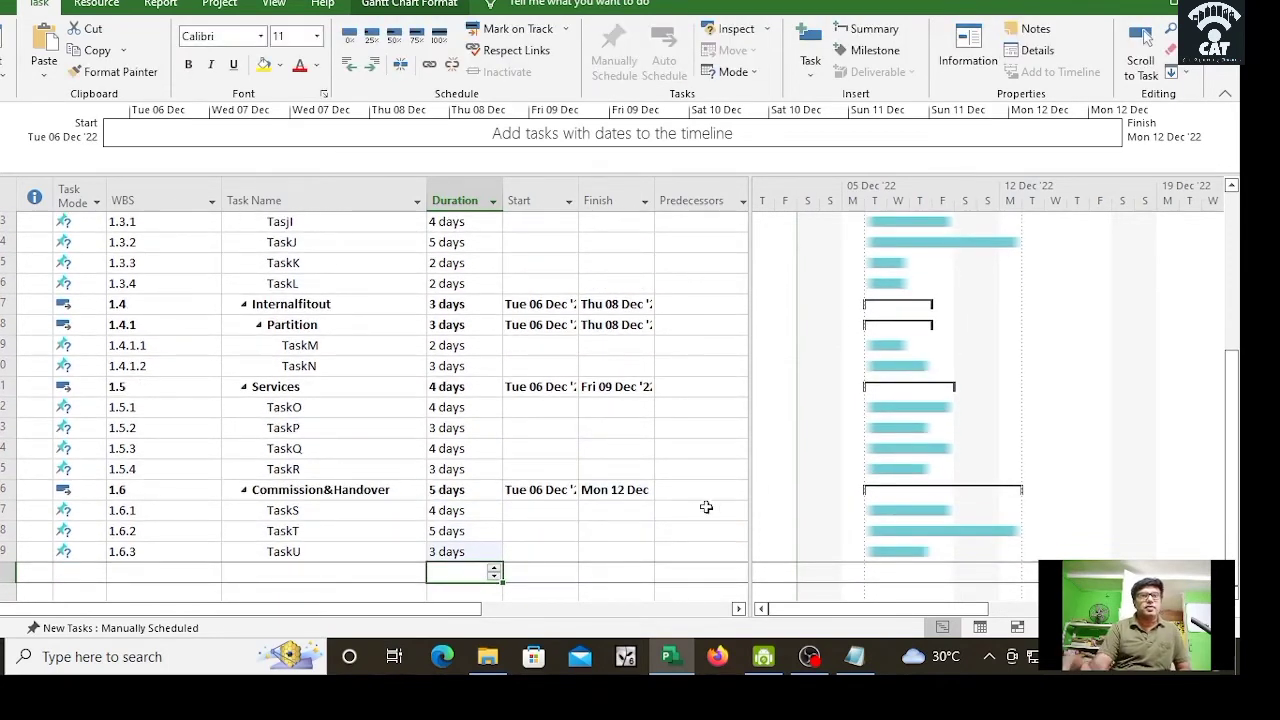
scroll(737, 457, up, 5)
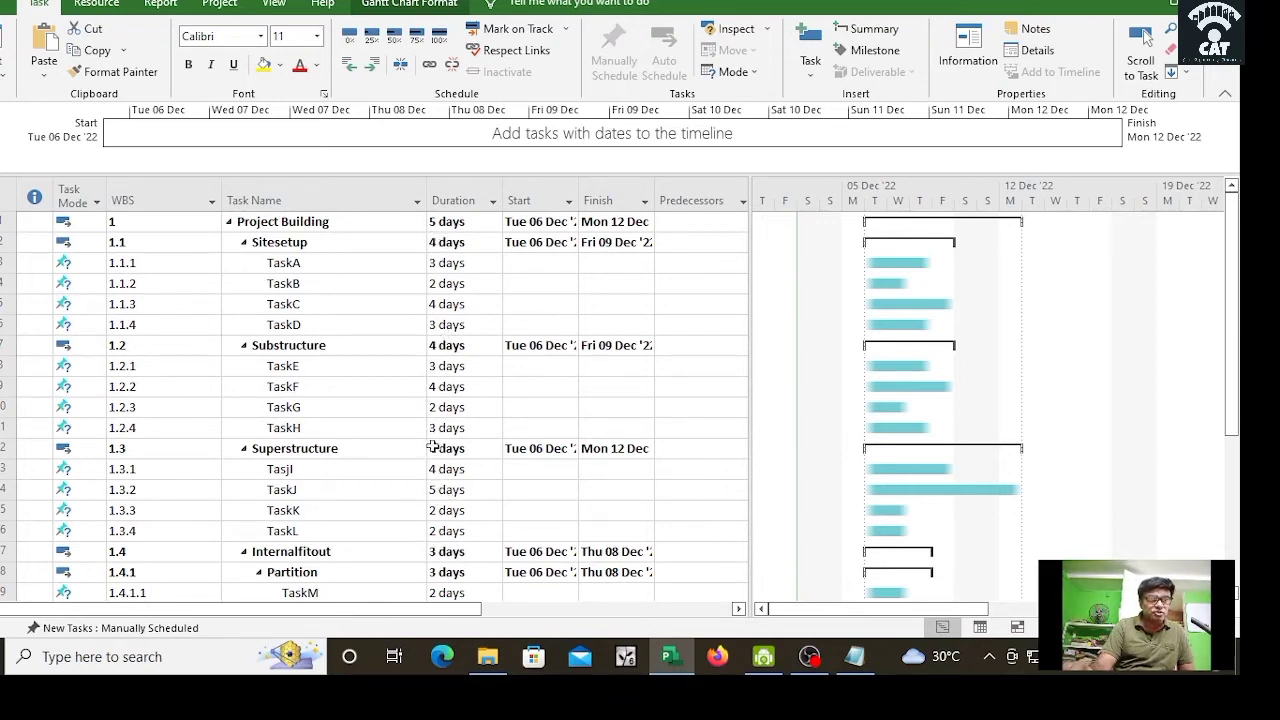
scroll(600, 490, down, 3)
scroll(592, 484, down, 3)
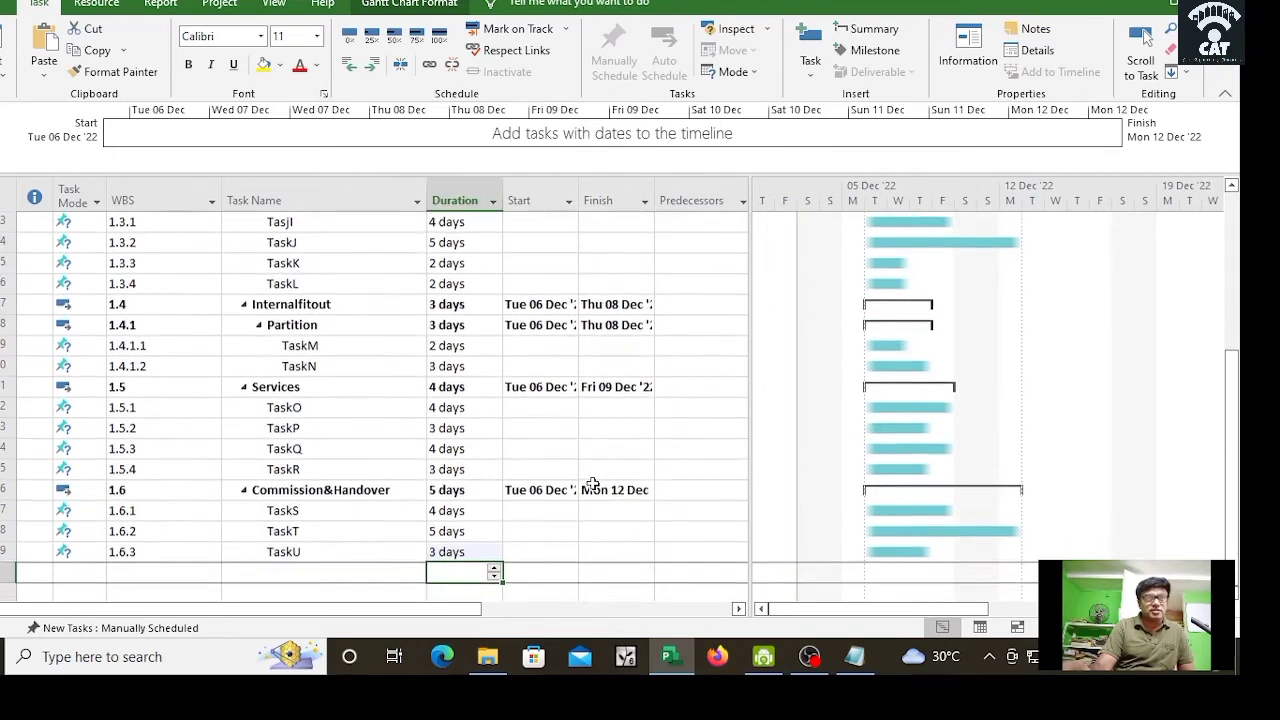
scroll(593, 483, up, 3)
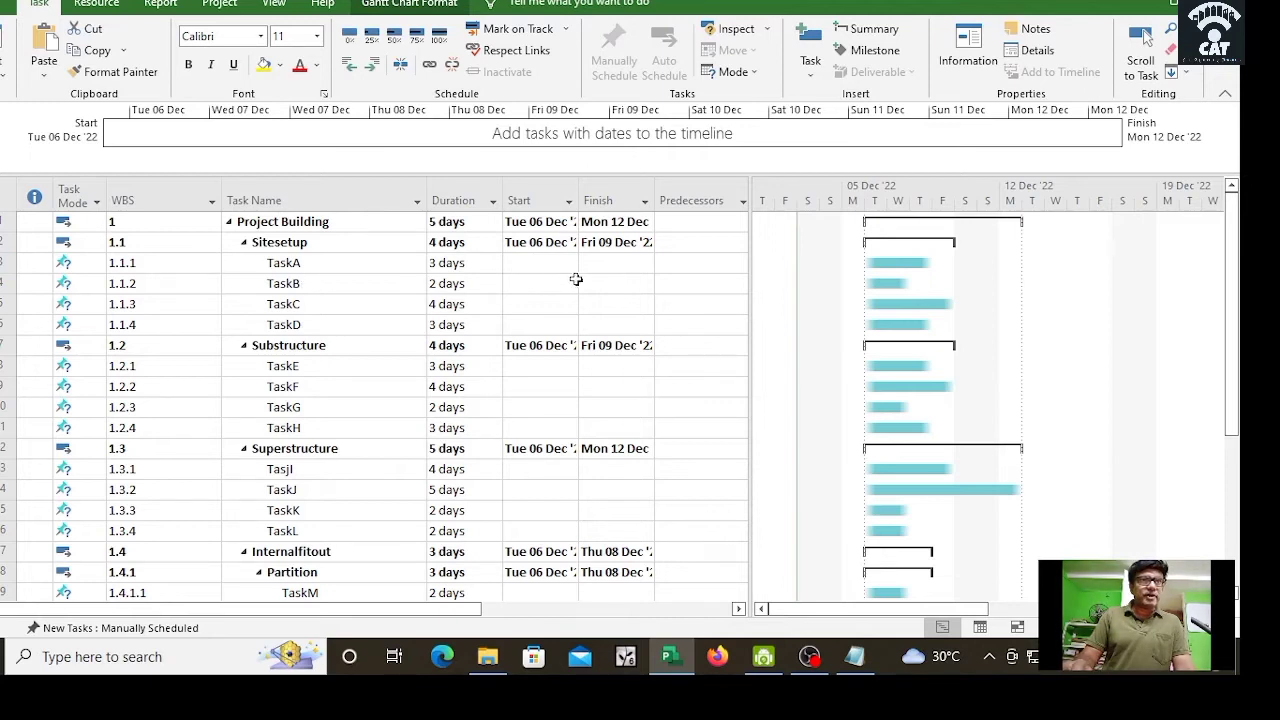
Step: Collapse Sitesetup, Substructure, Superstructure, Internalfitout, Services and Commission&Handover to hide their subtasks
click(243, 243)
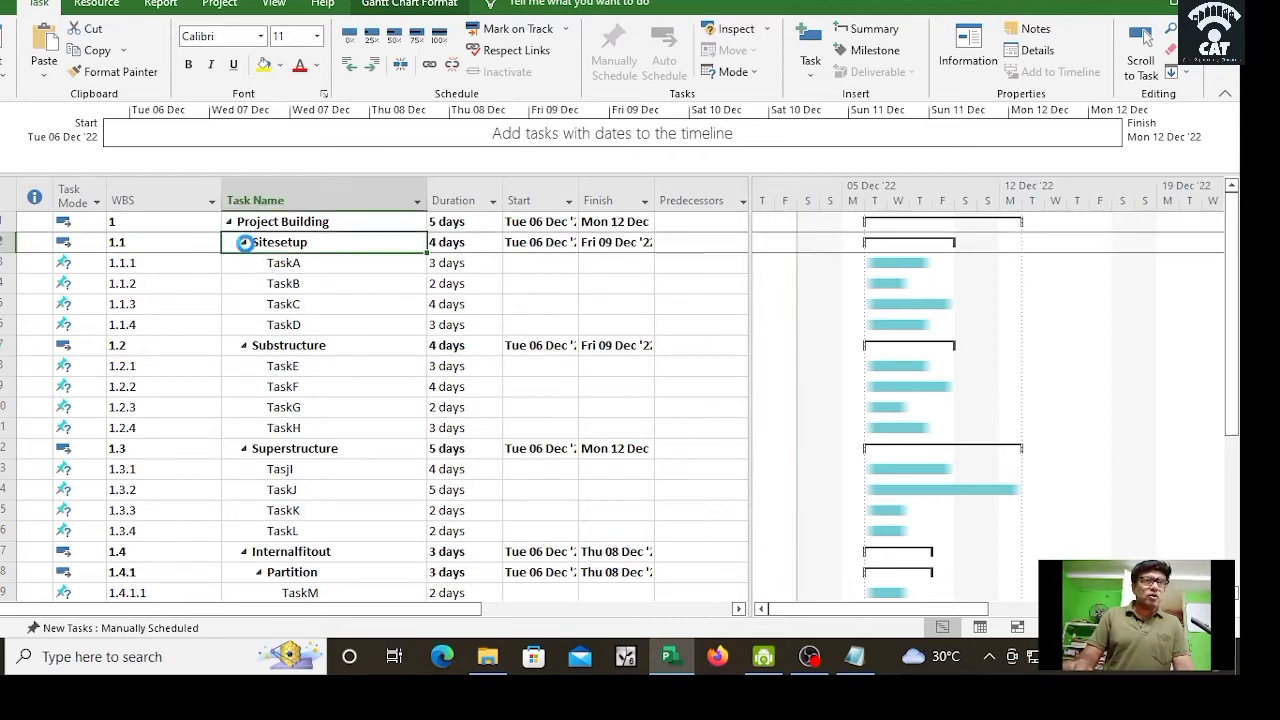
click(244, 264)
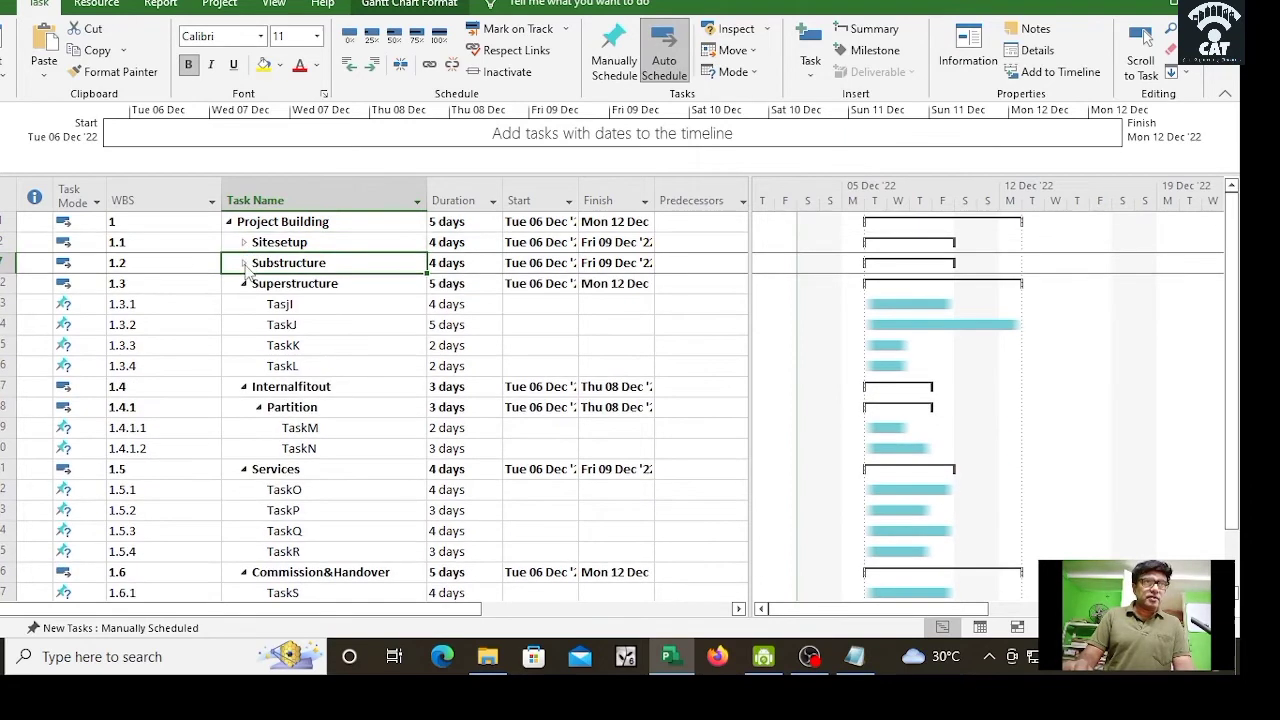
click(244, 284)
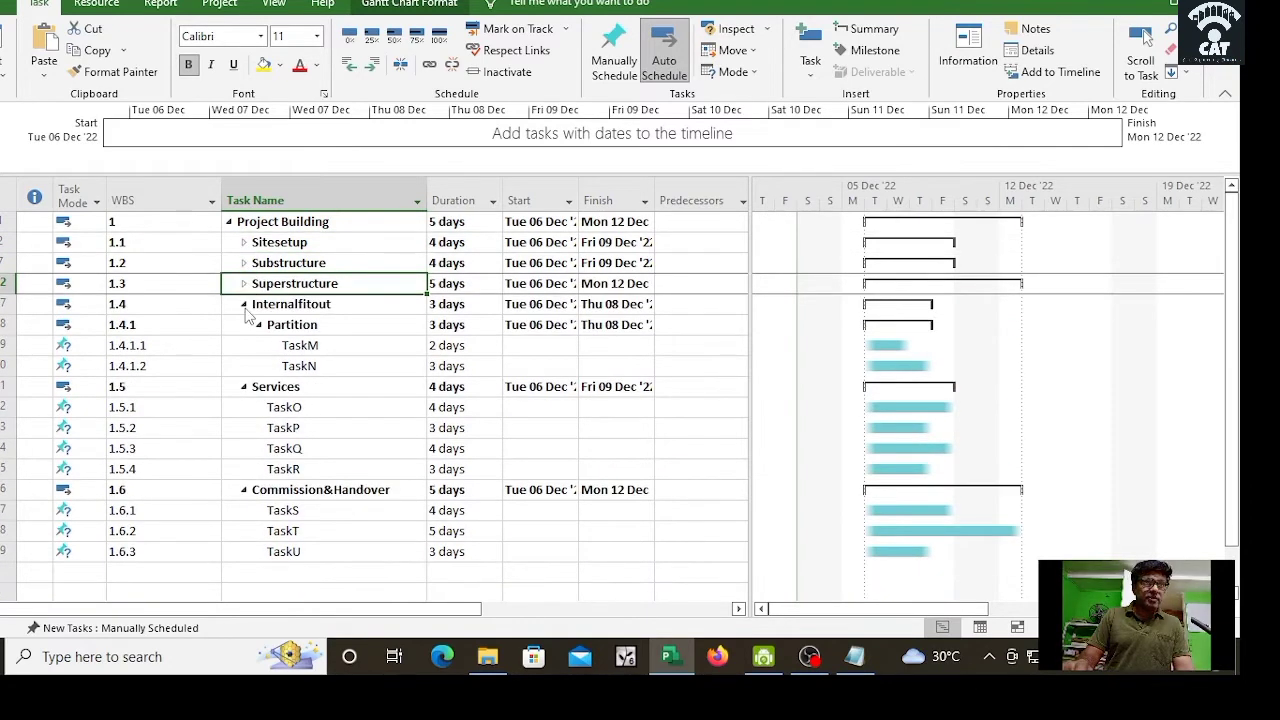
click(246, 305)
click(244, 325)
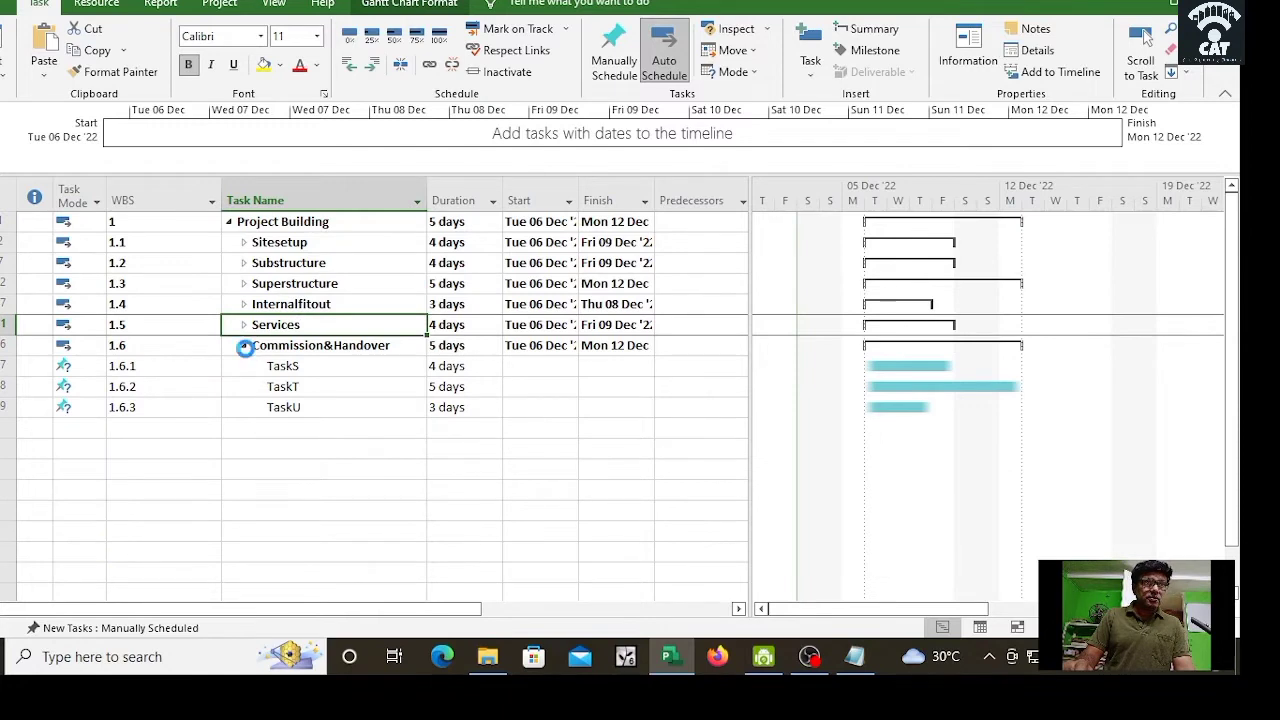
click(244, 345)
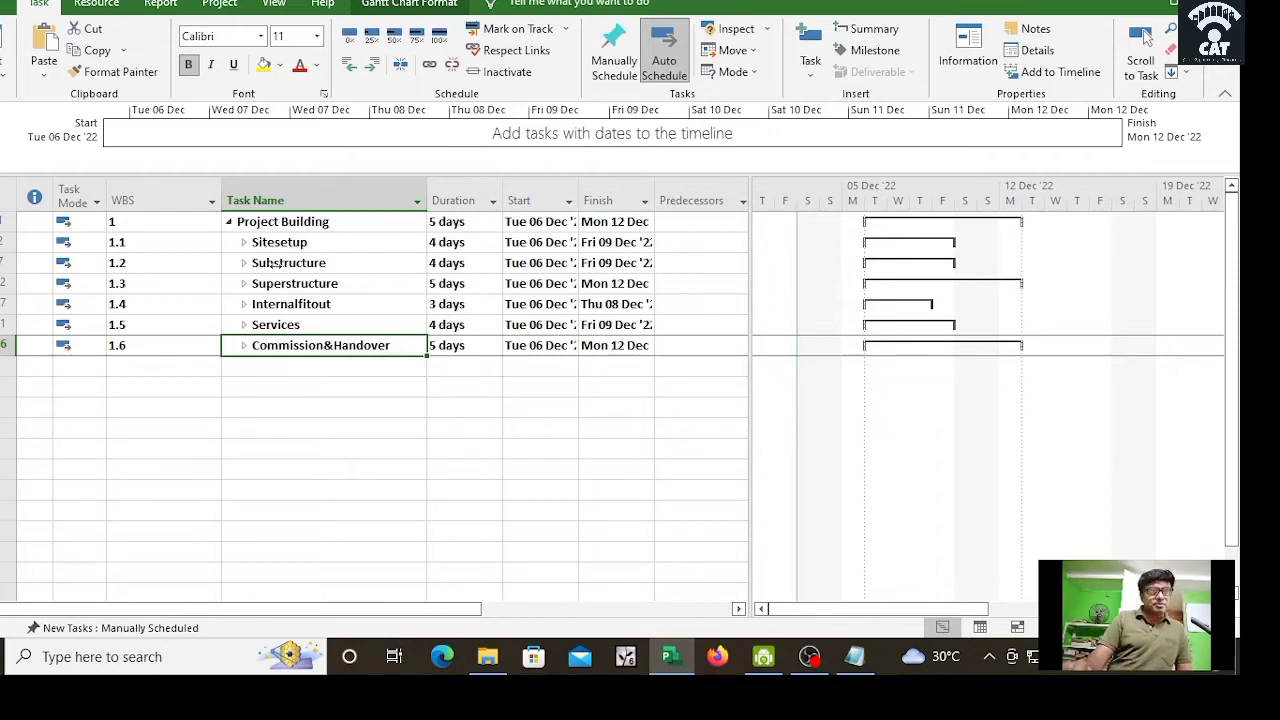
click(701, 265)
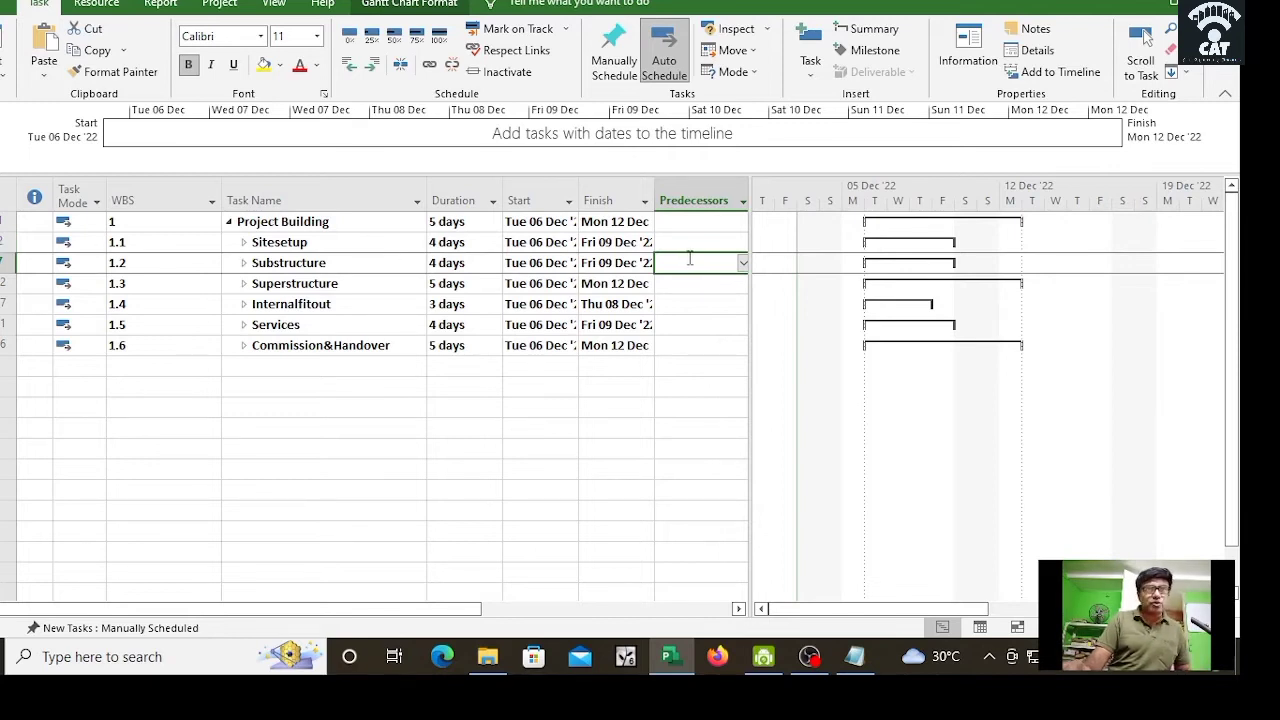
Step: Give Substructure predecessor 2 and Superstructure predecessor 7
text(2)
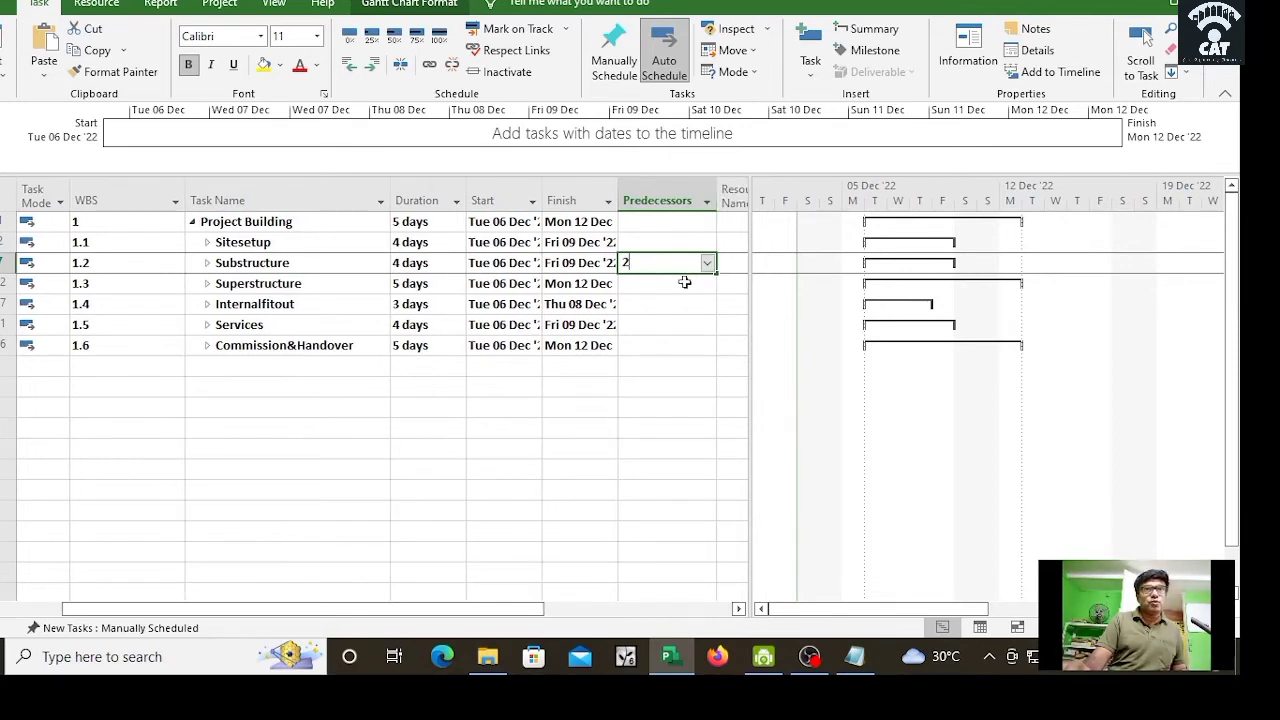
click(666, 287)
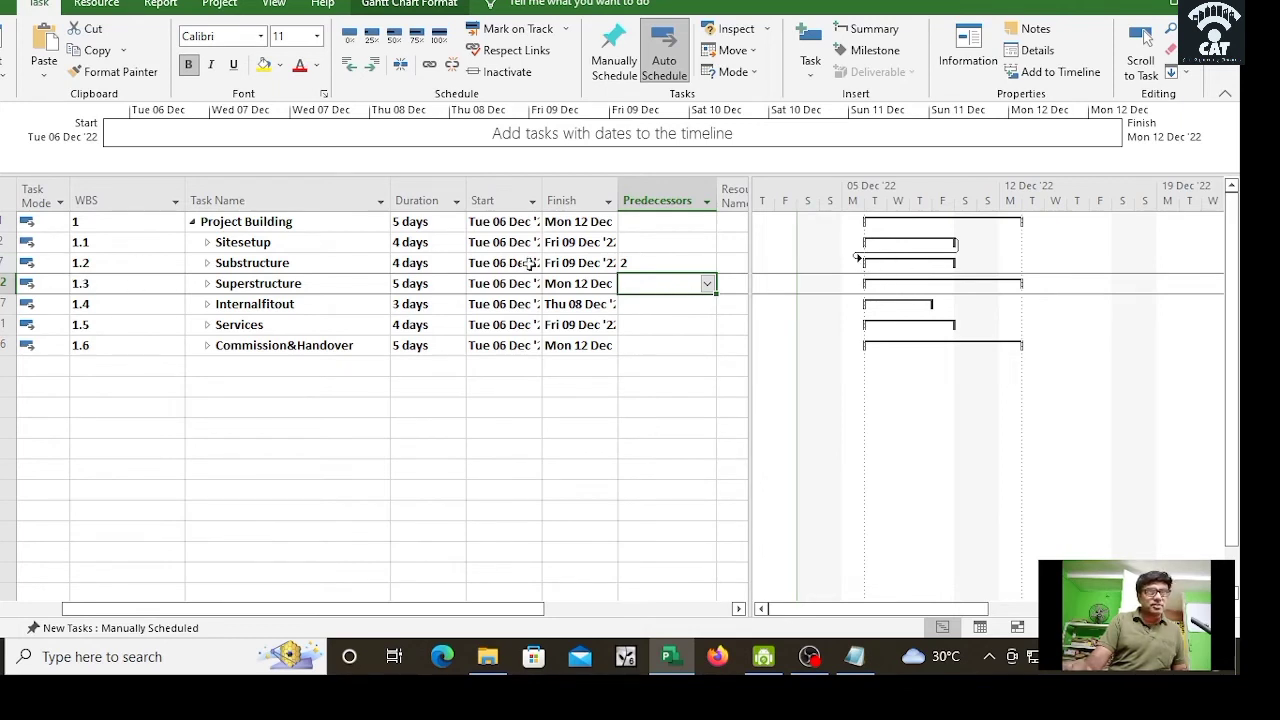
text(7)
click(669, 345)
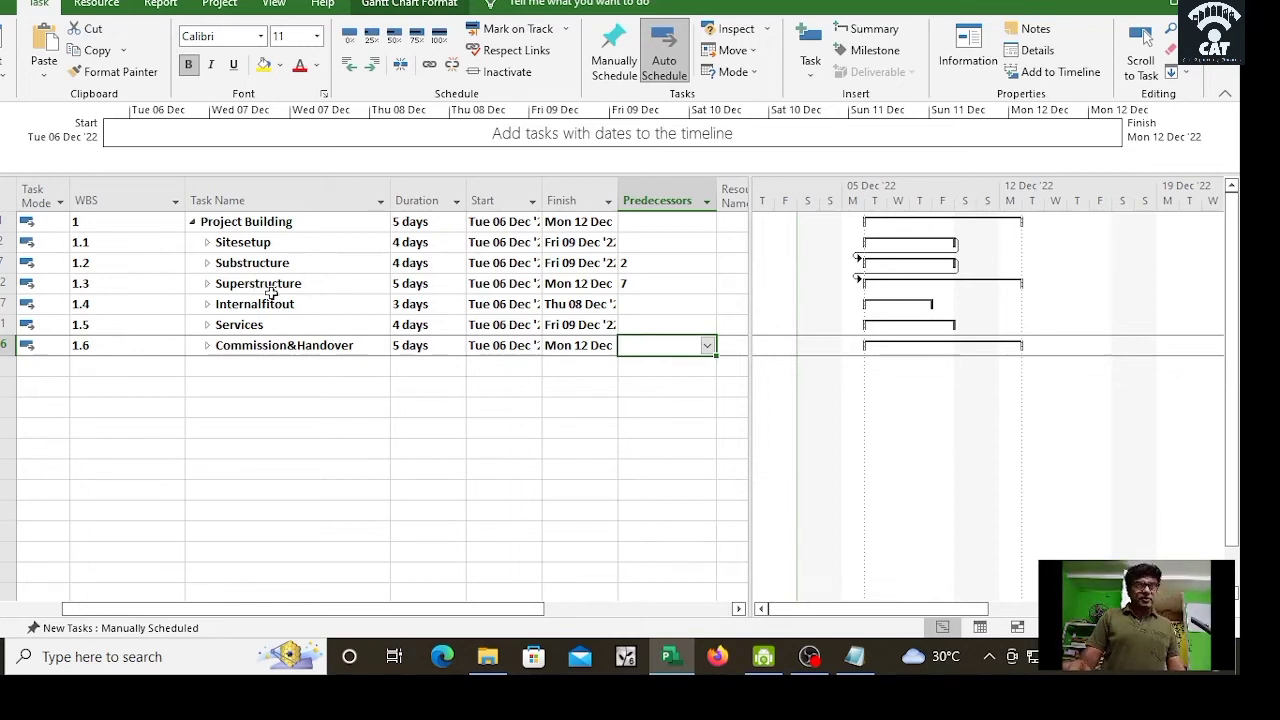
Step: Give Internalfitout, Services and Commission&Handover predecessors 12, 17 and 21
click(656, 306)
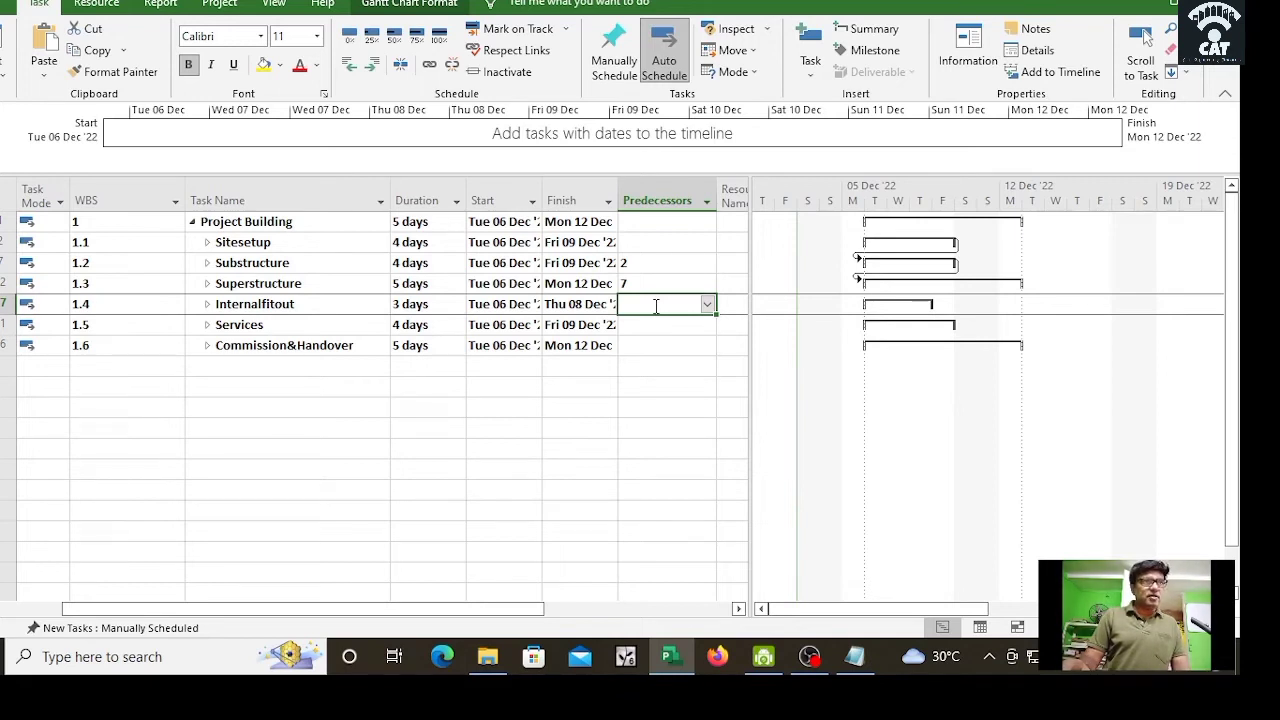
text(12)
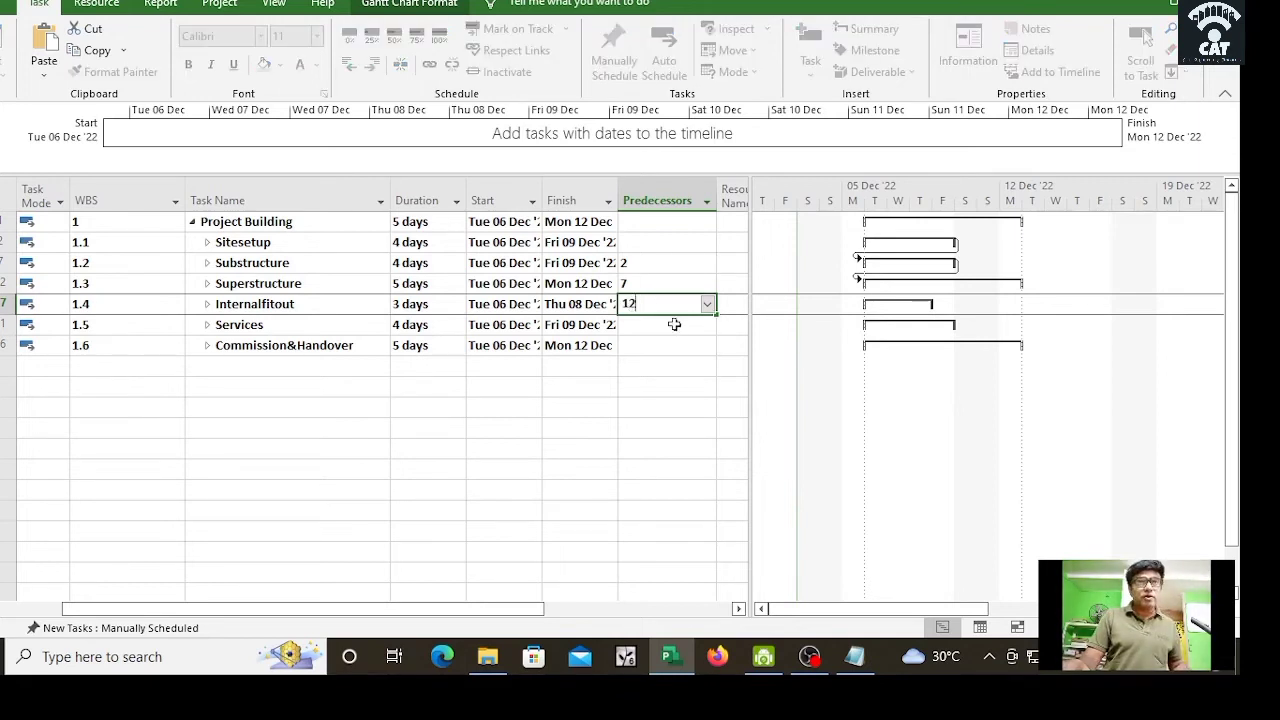
key(Return)
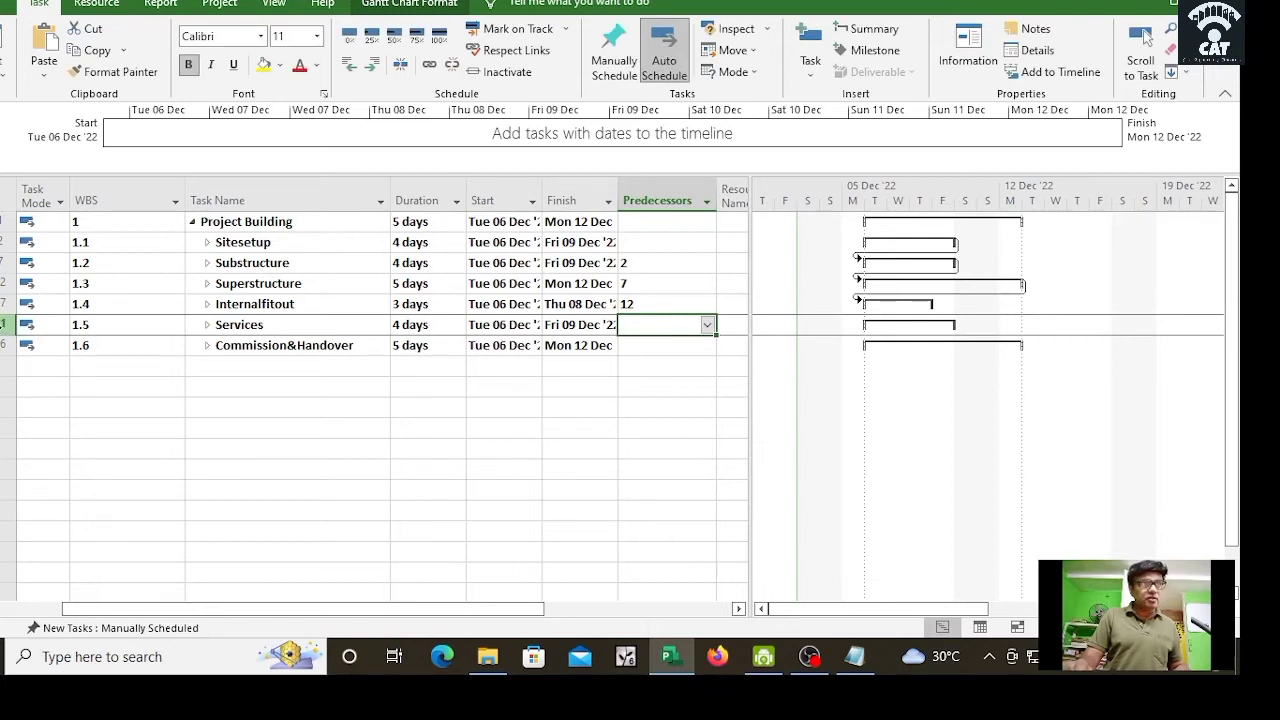
text(17)
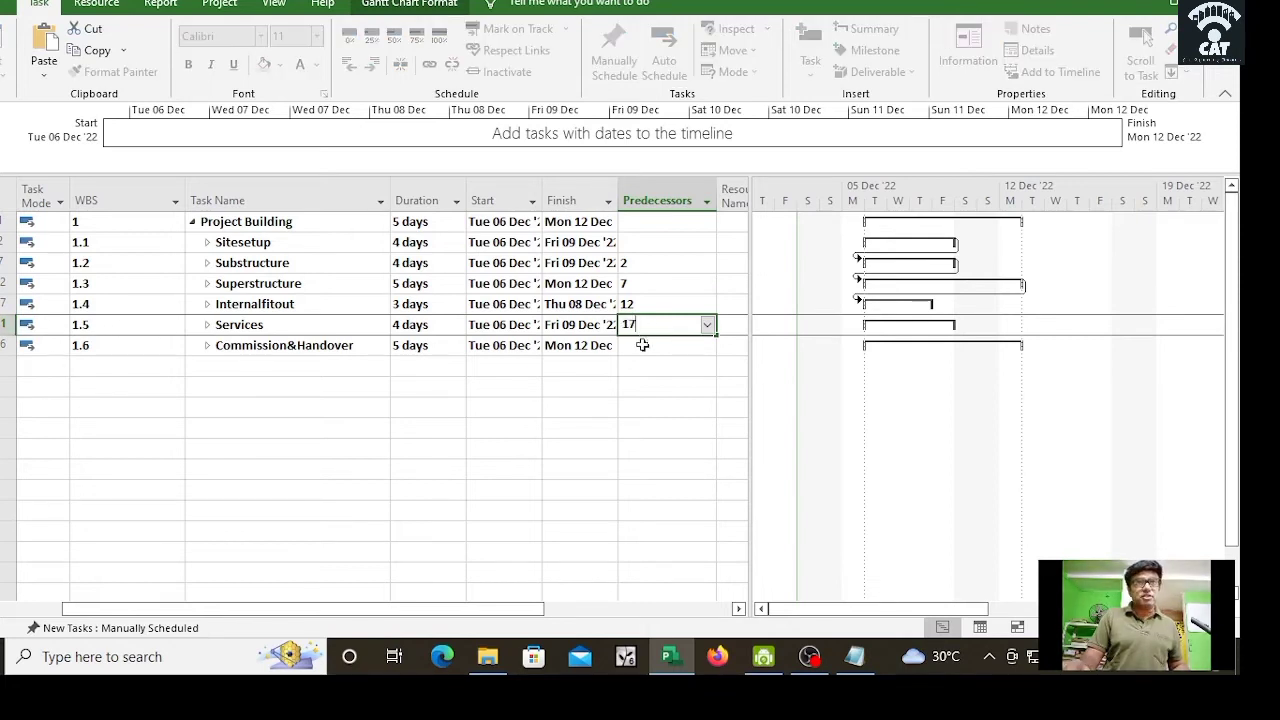
key(Return)
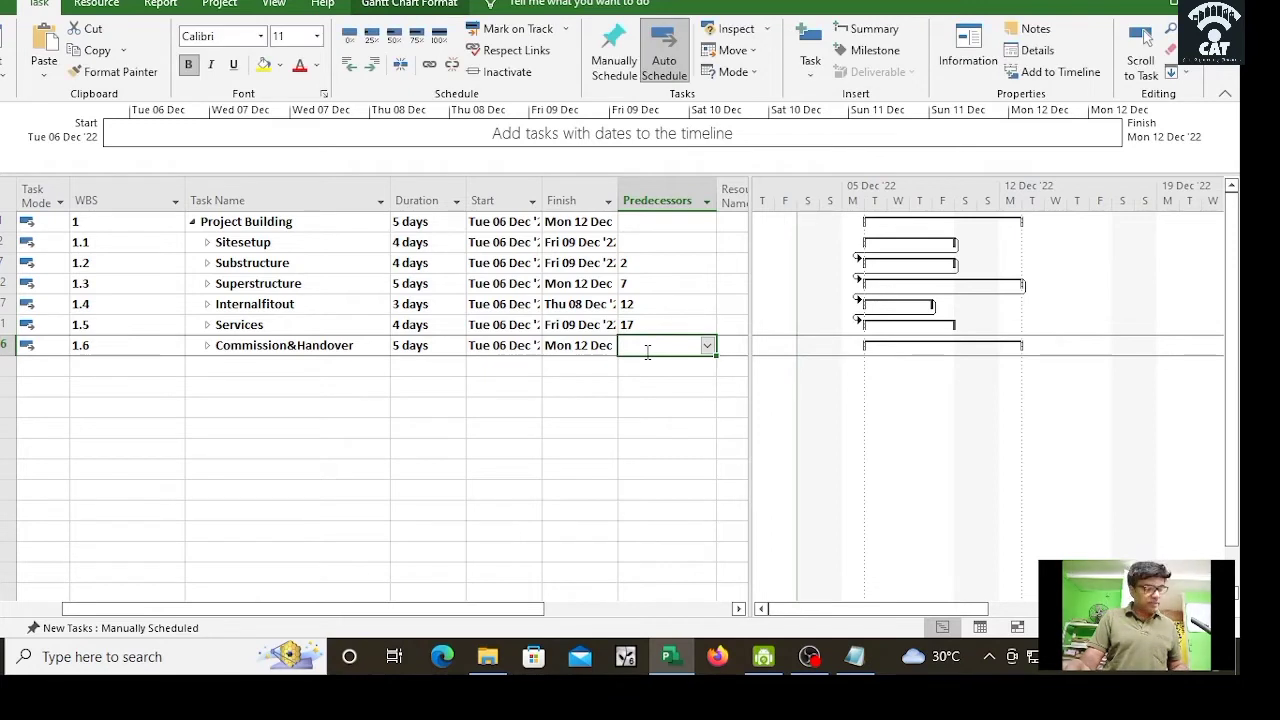
text(21)
key(Return)
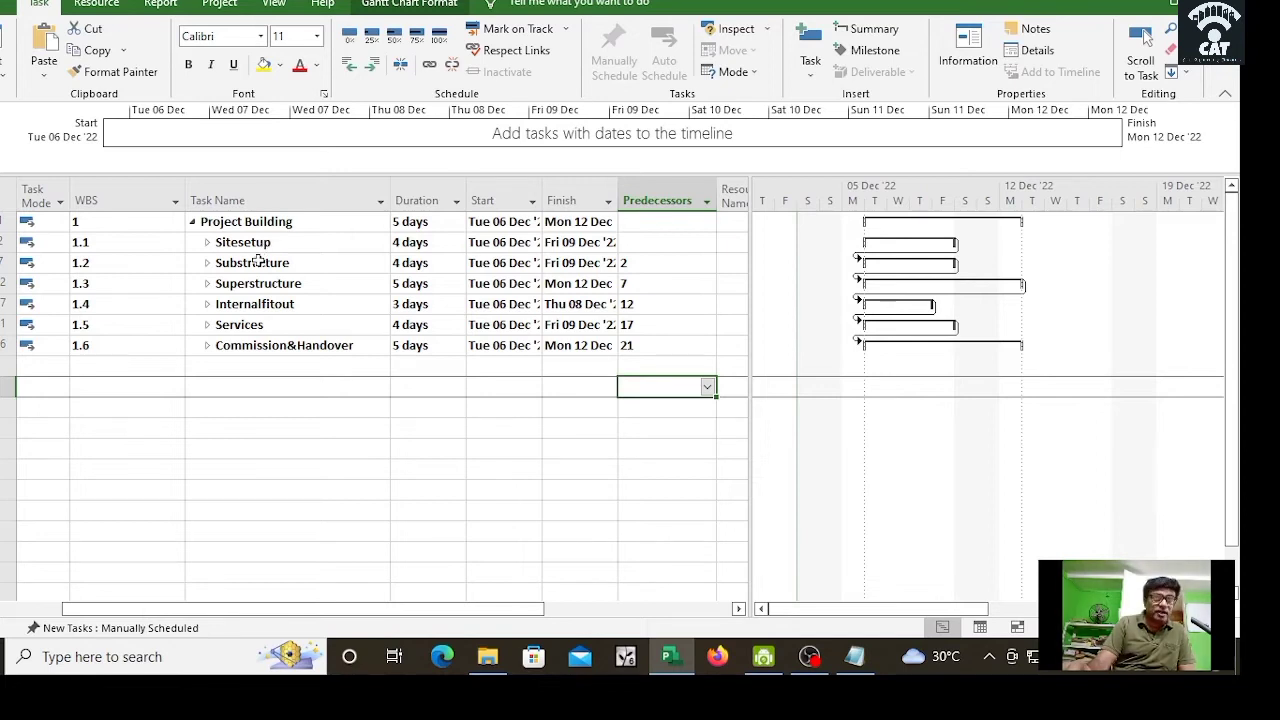
Step: Expand all six phases, Sitesetup through Commission&Handover, to list their subtasks again
click(207, 243)
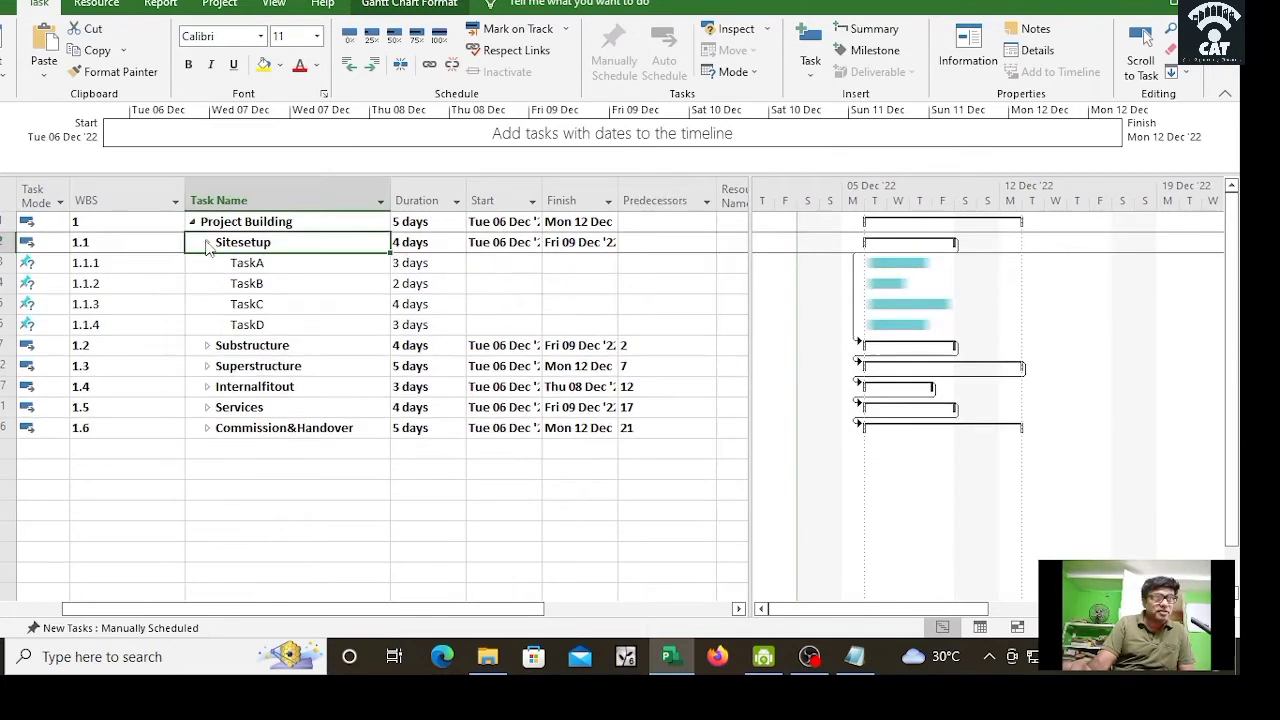
click(207, 345)
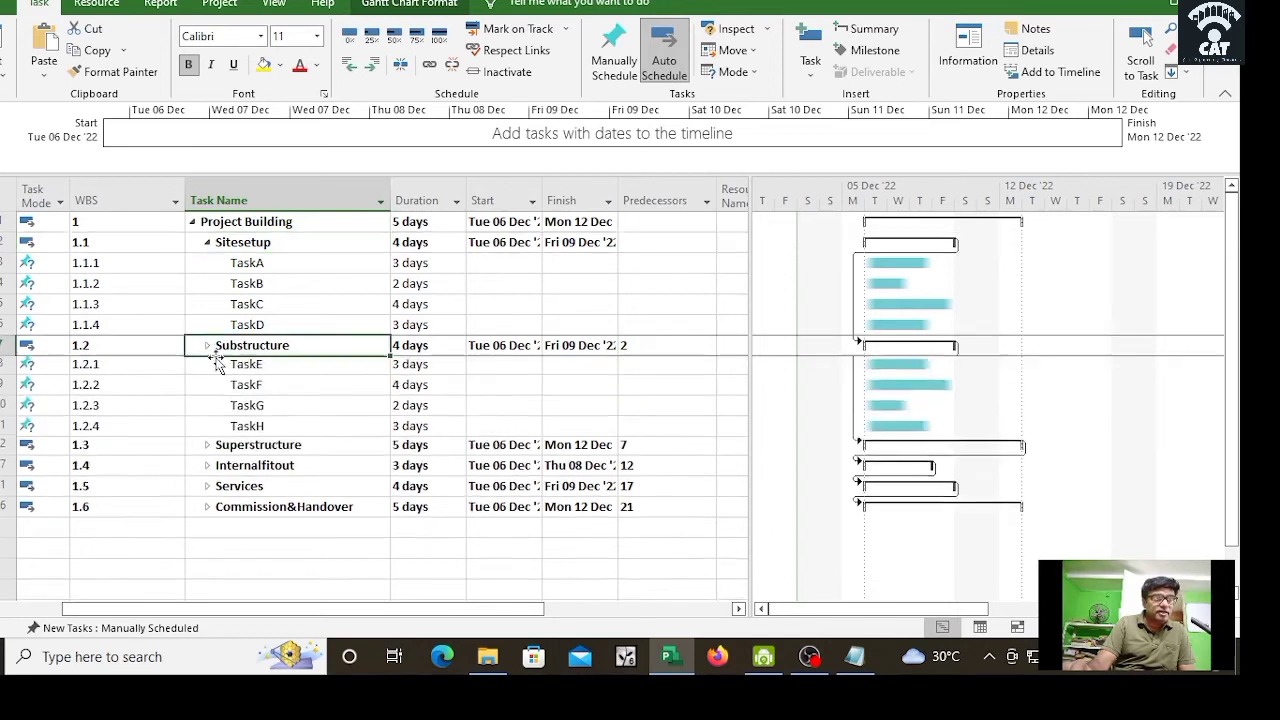
click(207, 448)
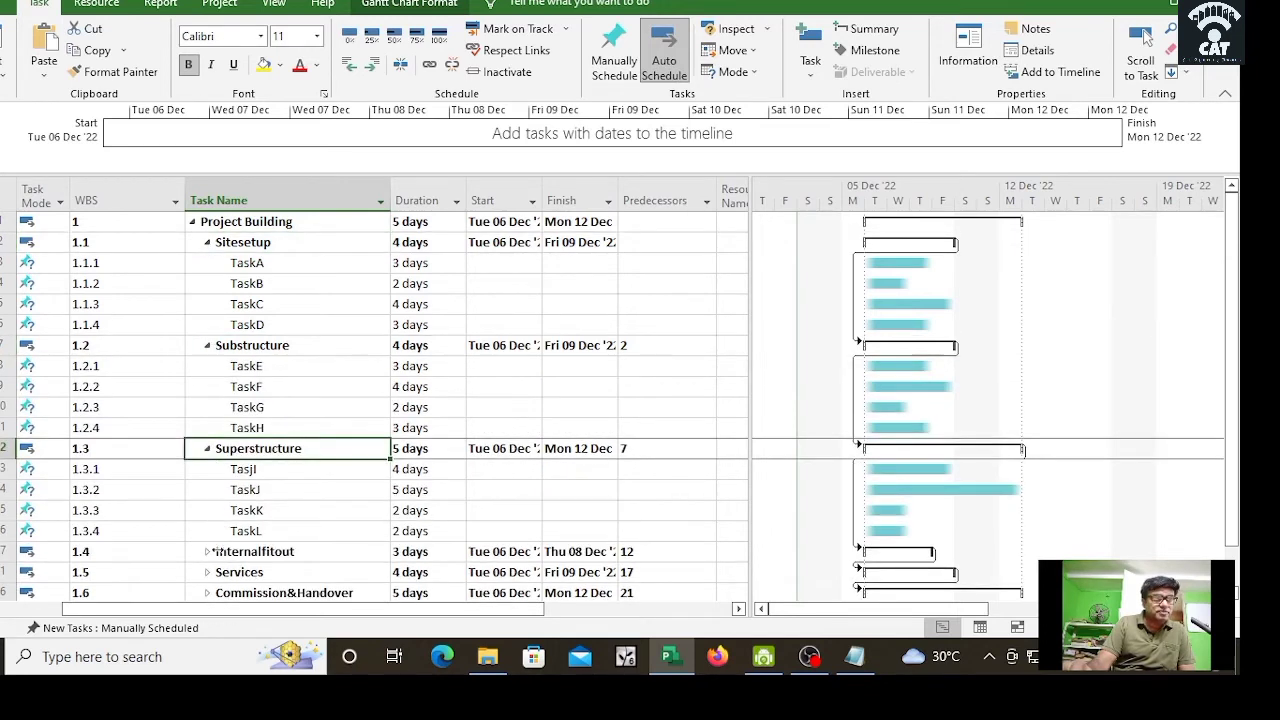
click(207, 552)
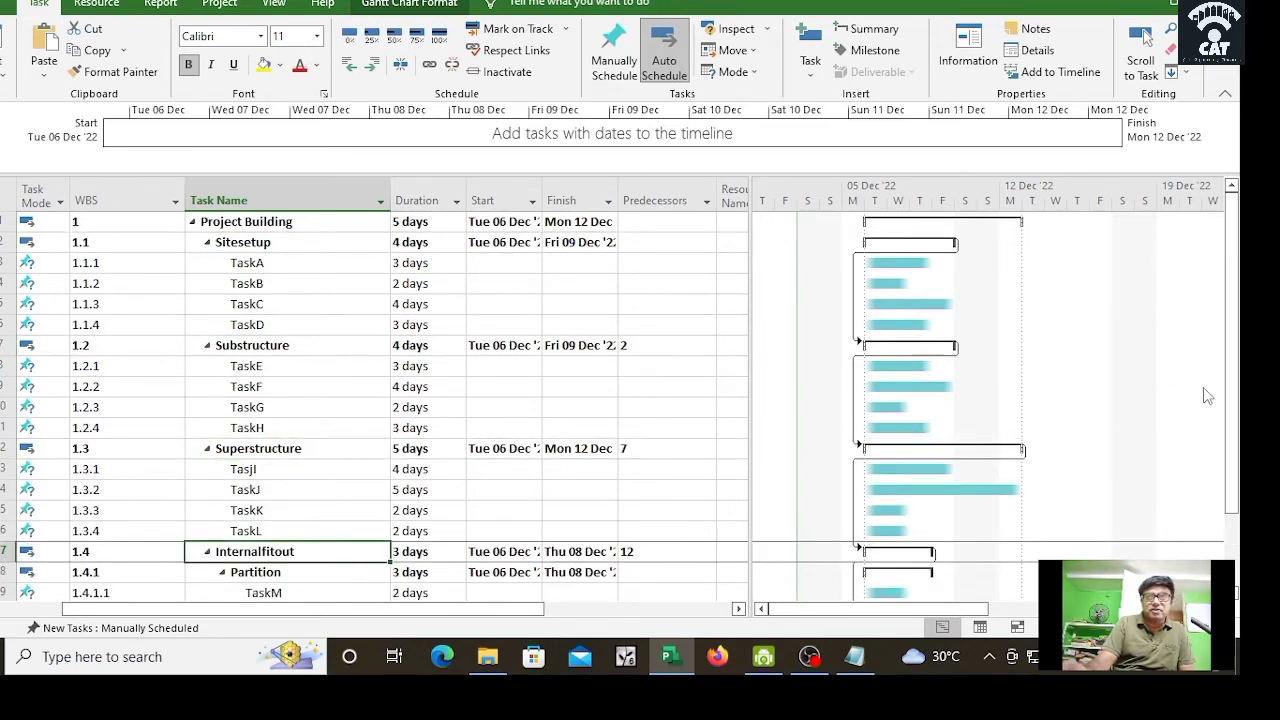
scroll(1226, 420, down, 2)
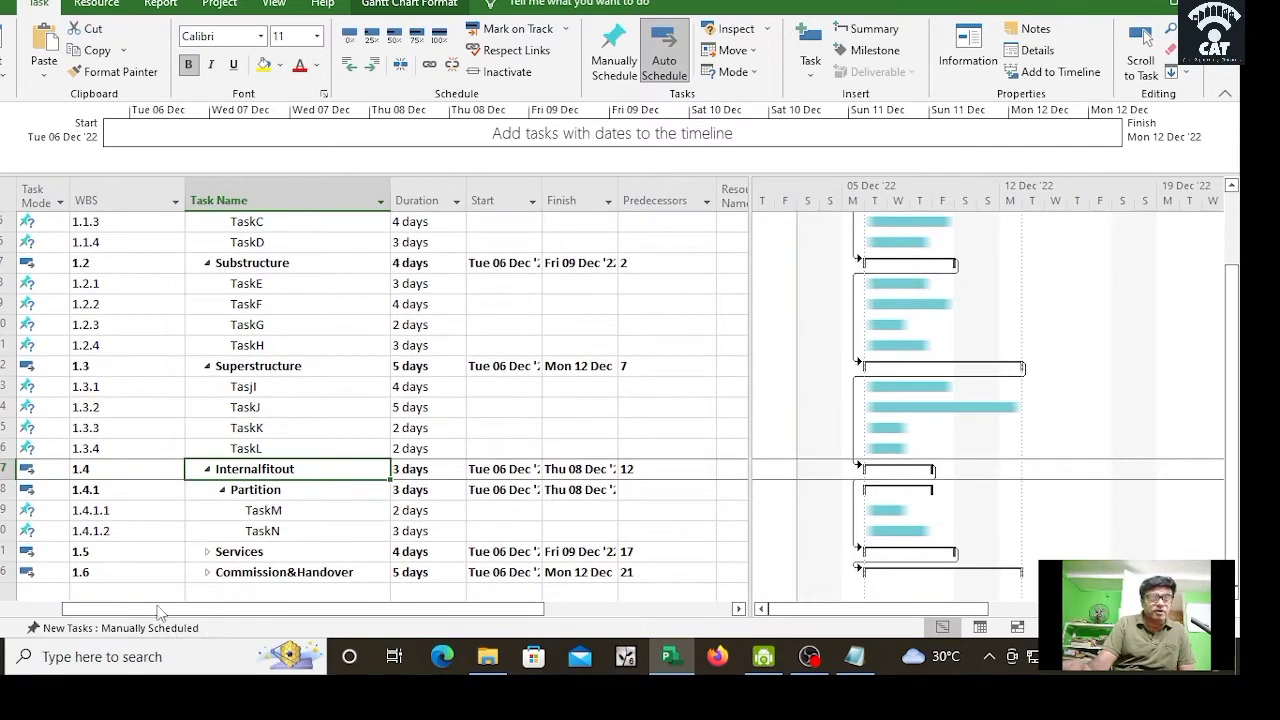
click(206, 556)
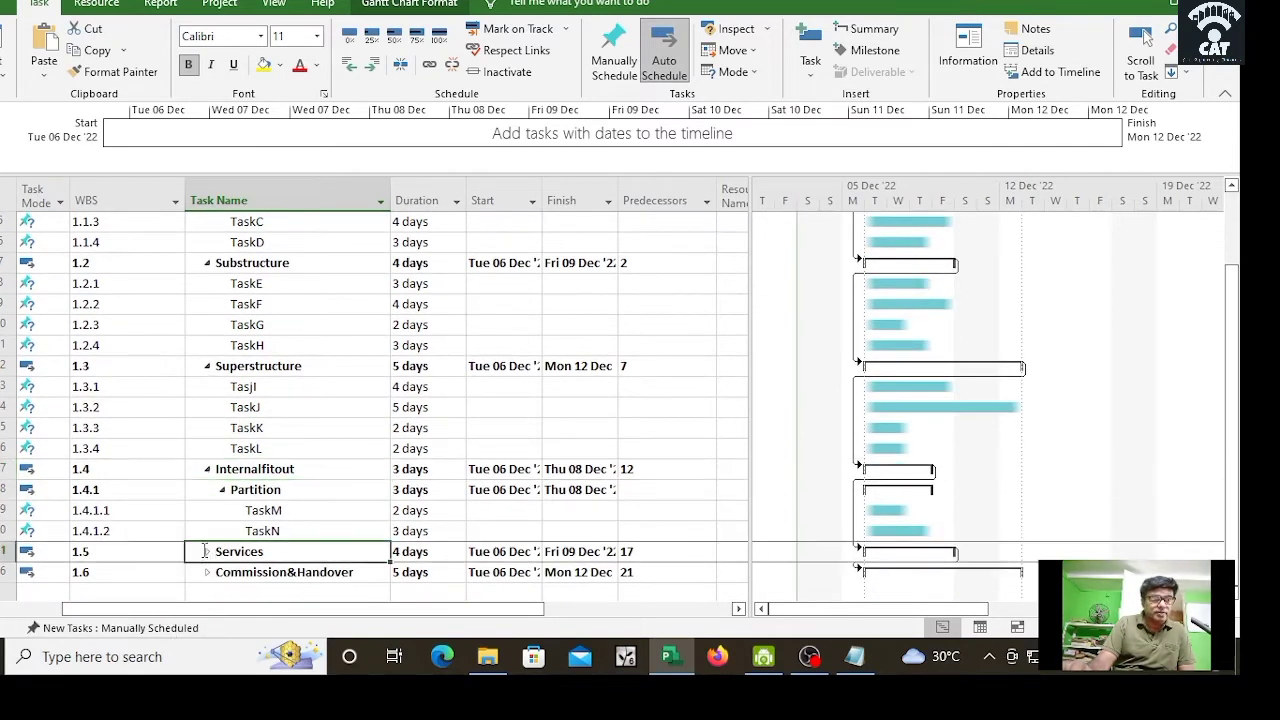
click(207, 552)
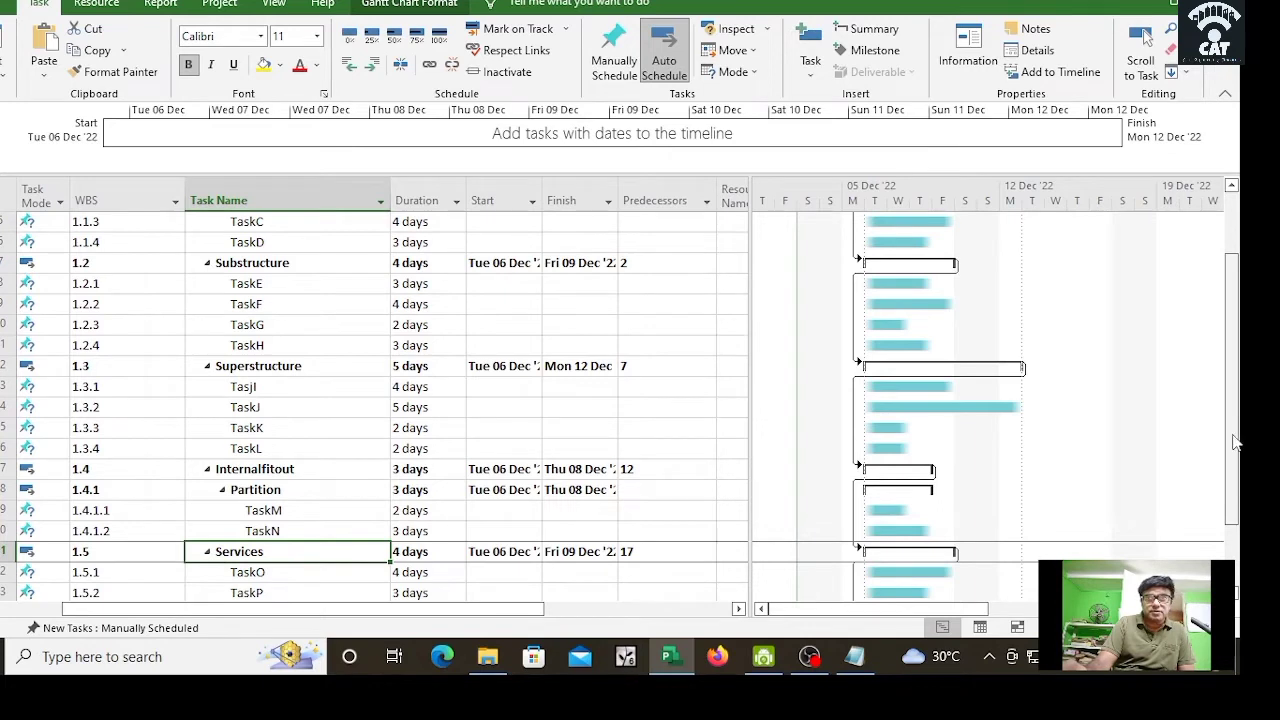
scroll(1238, 440, down, 2)
click(206, 582)
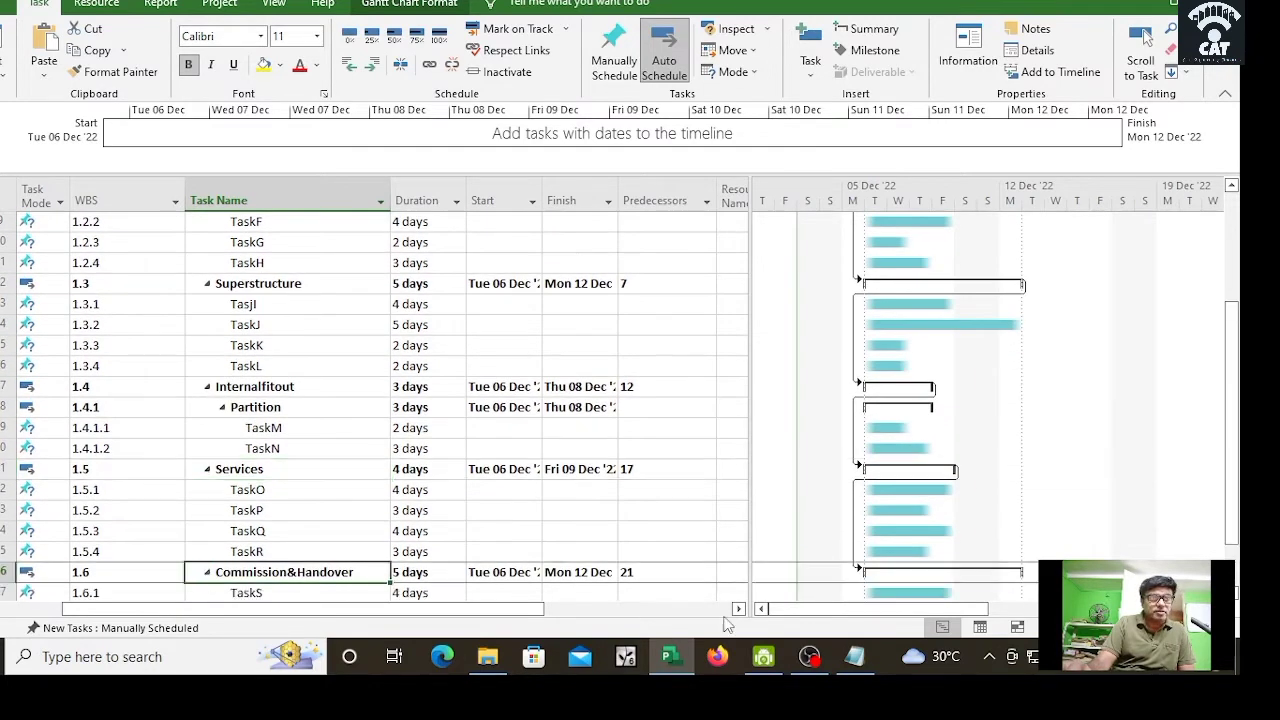
scroll(1236, 242, up, 5)
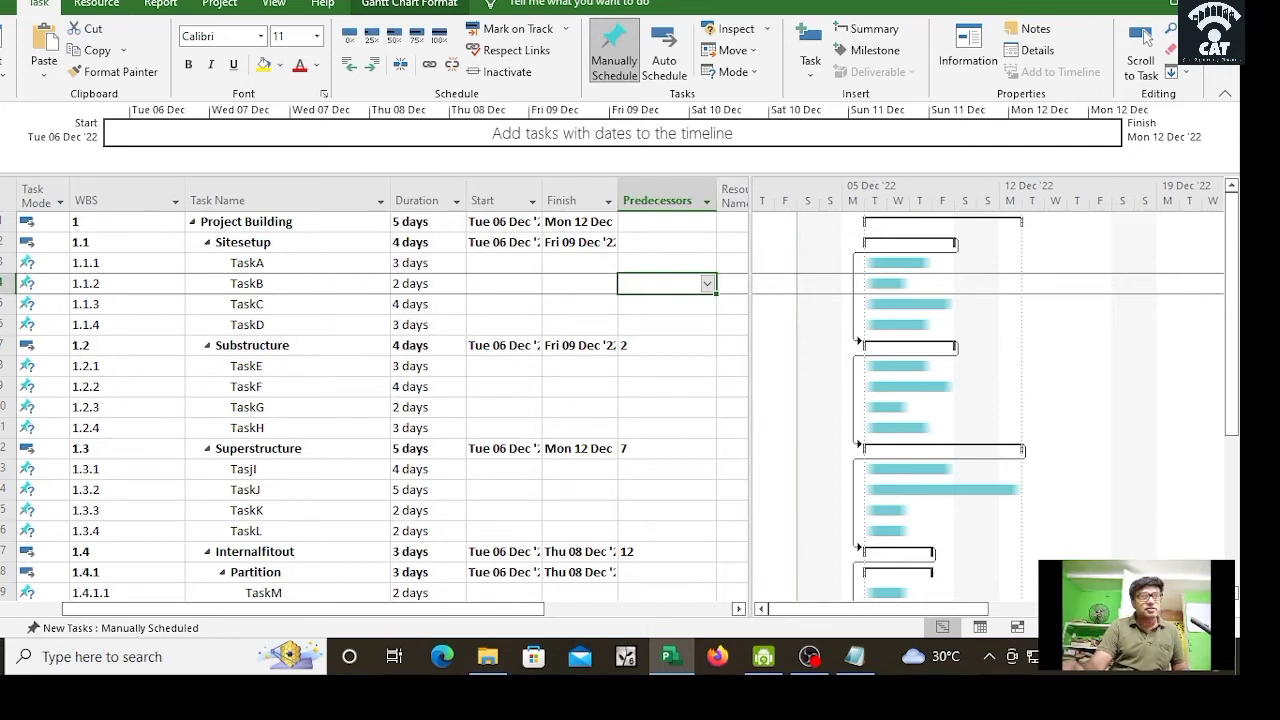
Step: Give TaskB, TaskC, TaskD and TaskE predecessors 3, 4, 5 and 6
text(3)
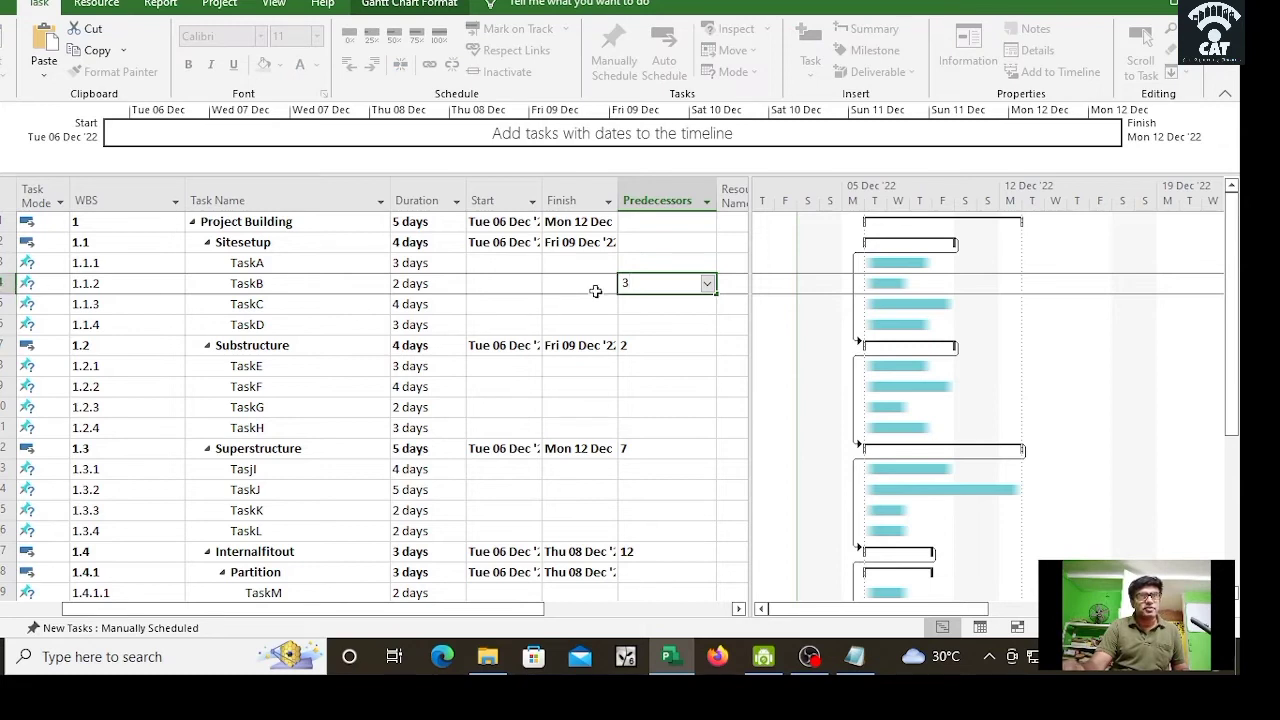
click(639, 303)
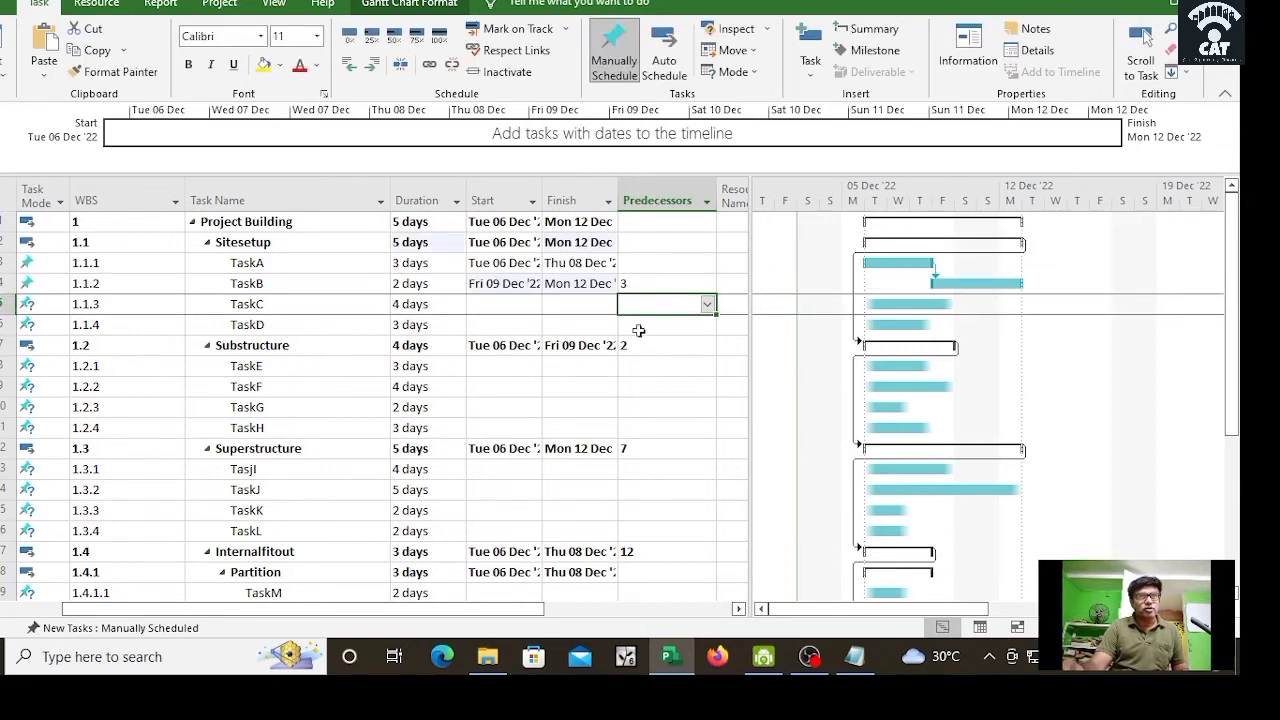
text(4)
click(651, 327)
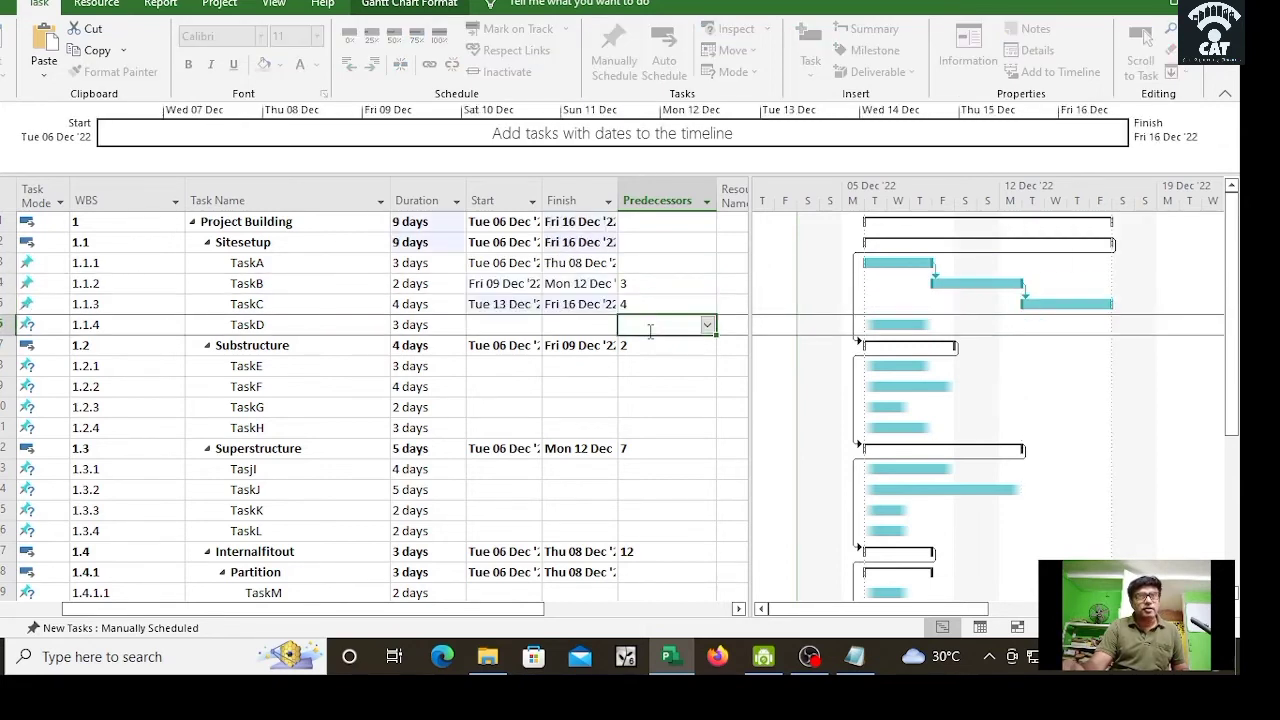
text(5)
click(647, 367)
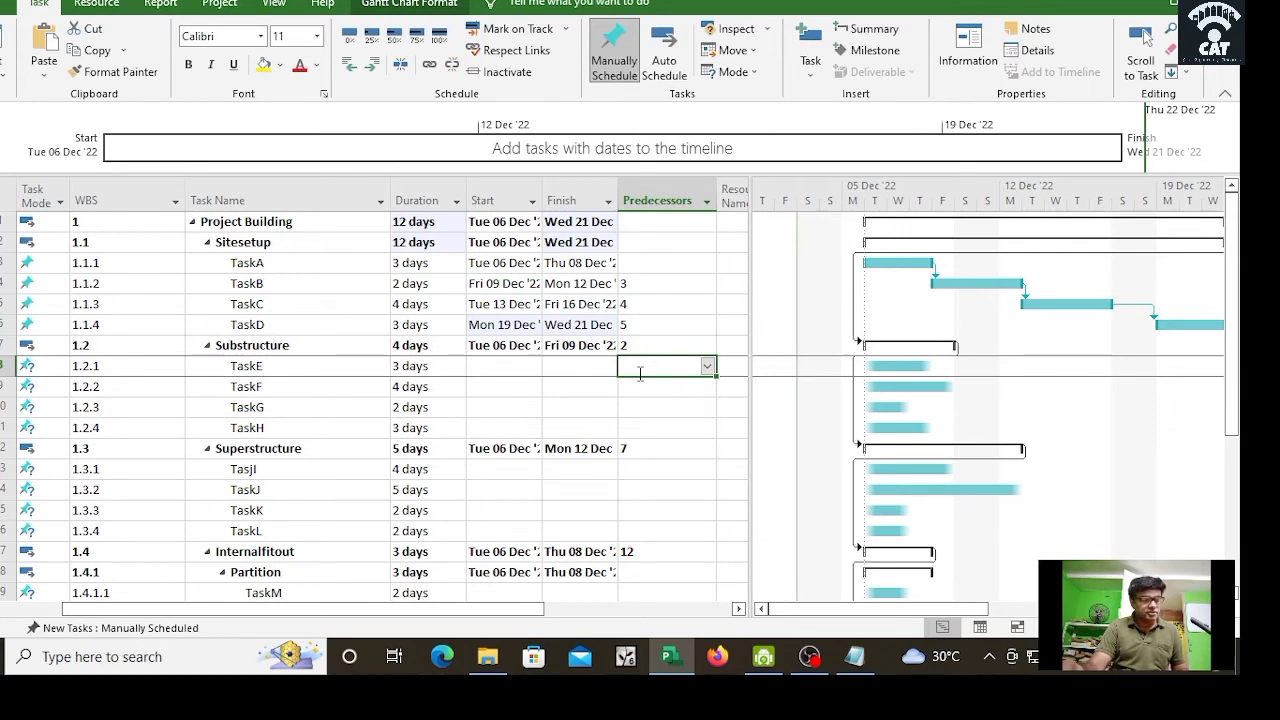
text(6)
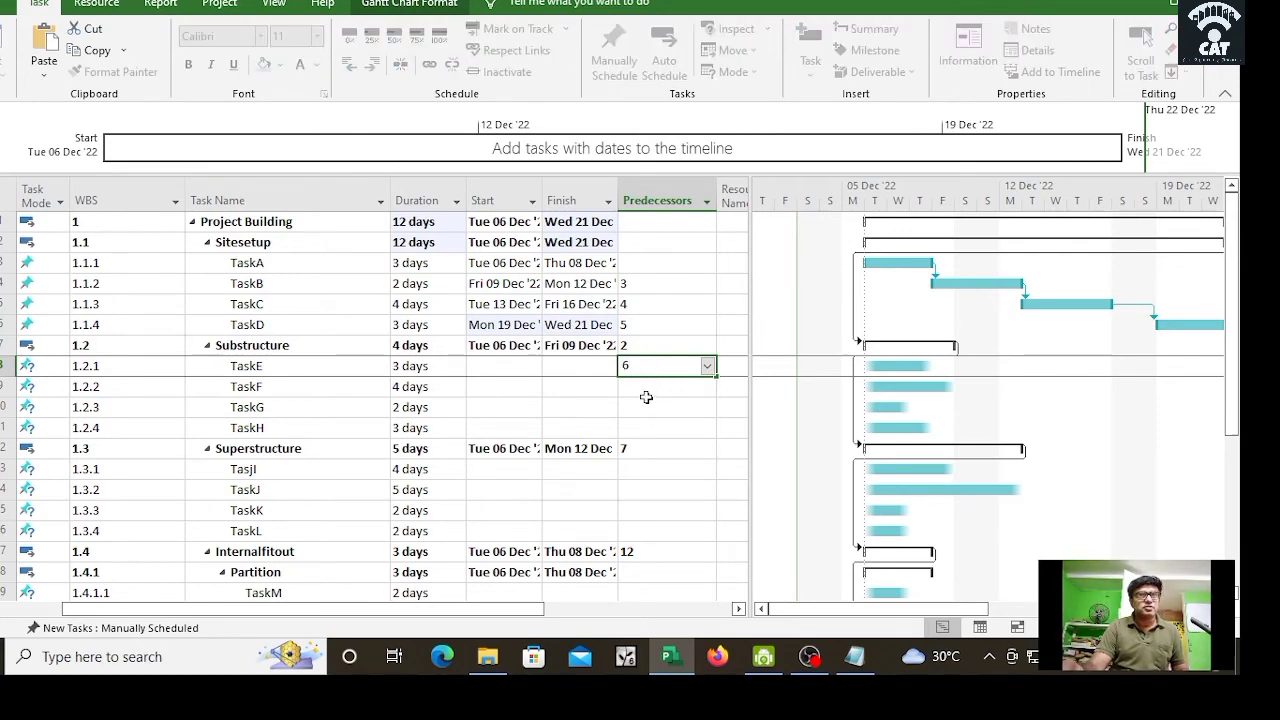
click(644, 393)
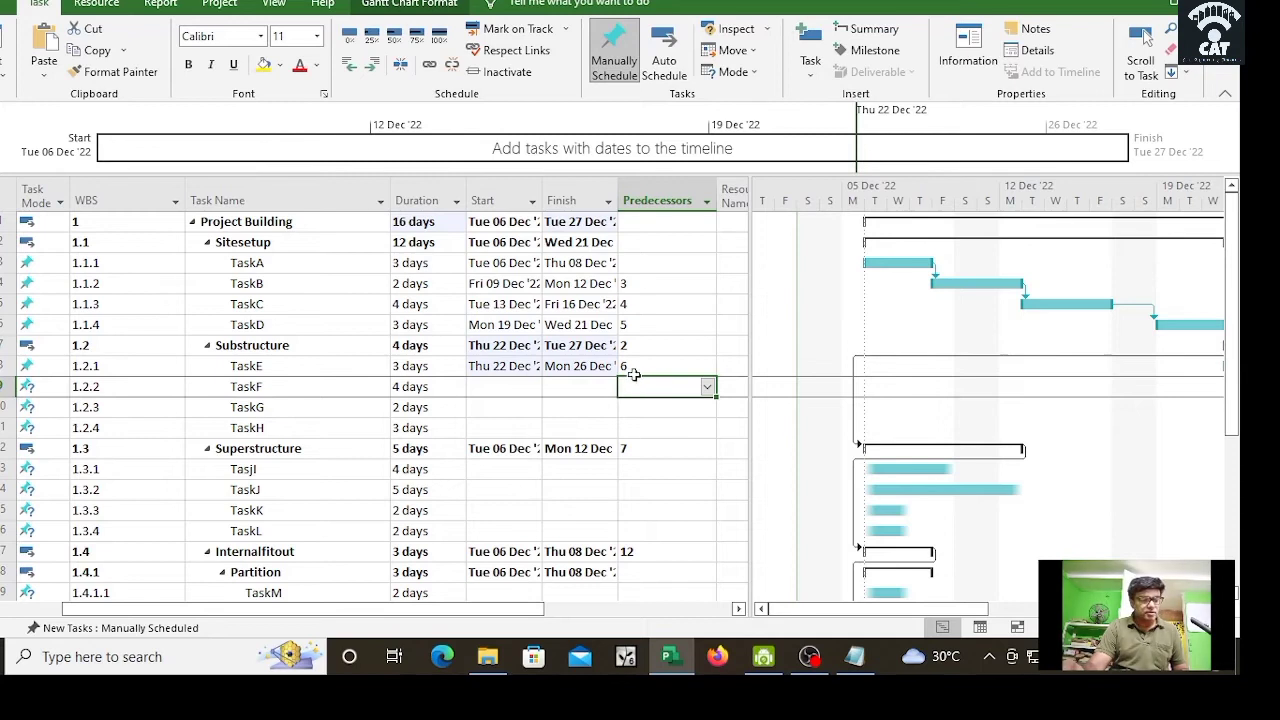
Step: Give TaskF, TaskG and TaskH predecessors 8, 8 and 9
text(8)
click(648, 408)
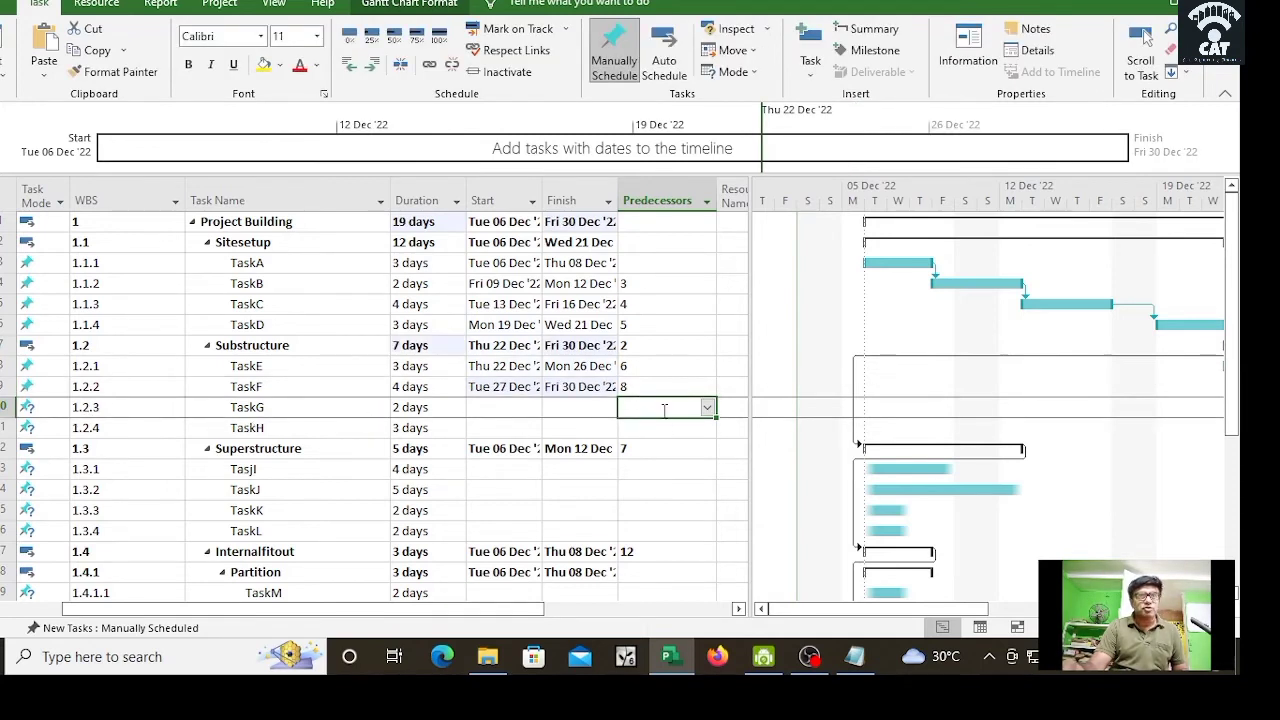
text(8)
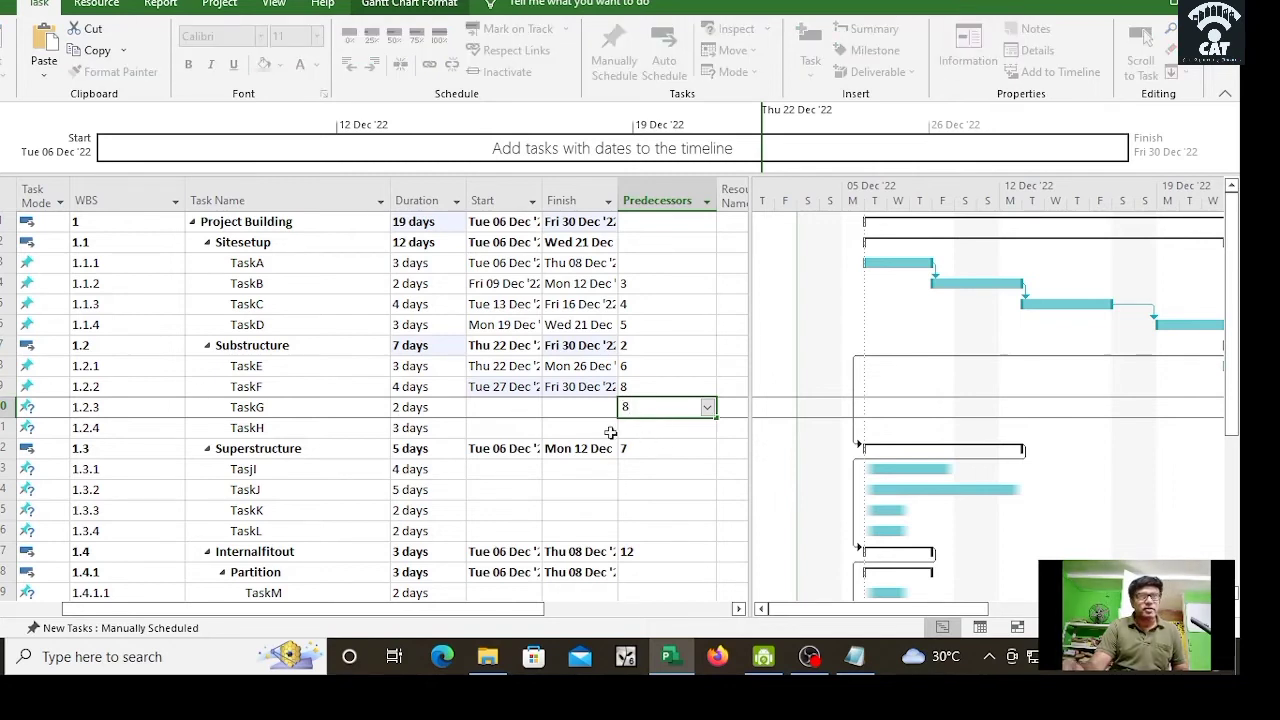
click(650, 429)
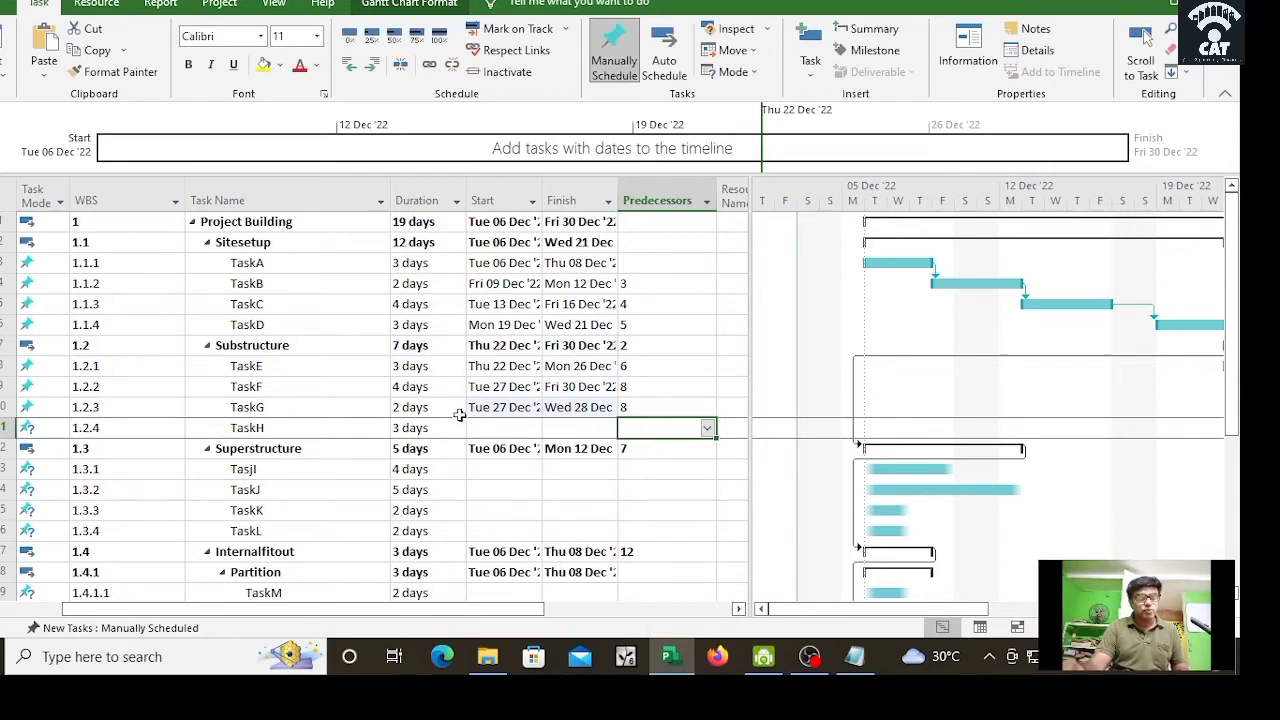
text(9)
click(662, 476)
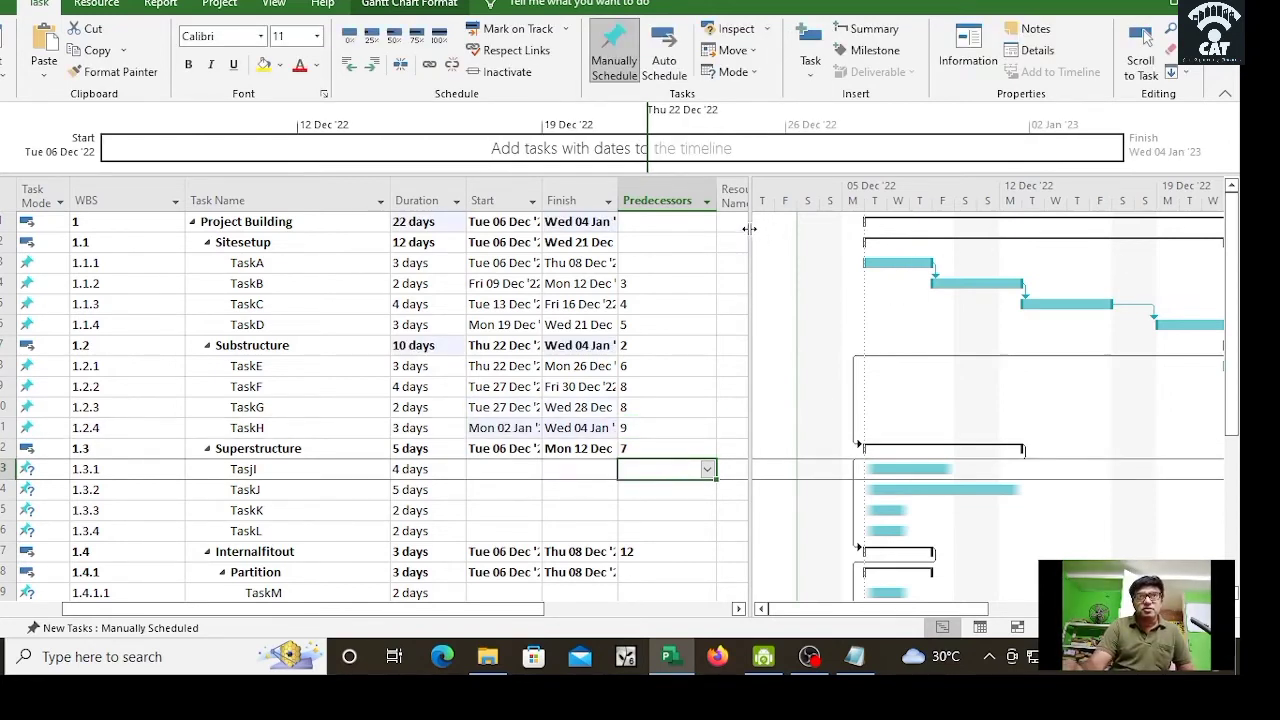
Step: Widen the Gantt chart area and zoom the timescale out to show the schedule through early January
drag(750, 235, 666, 254)
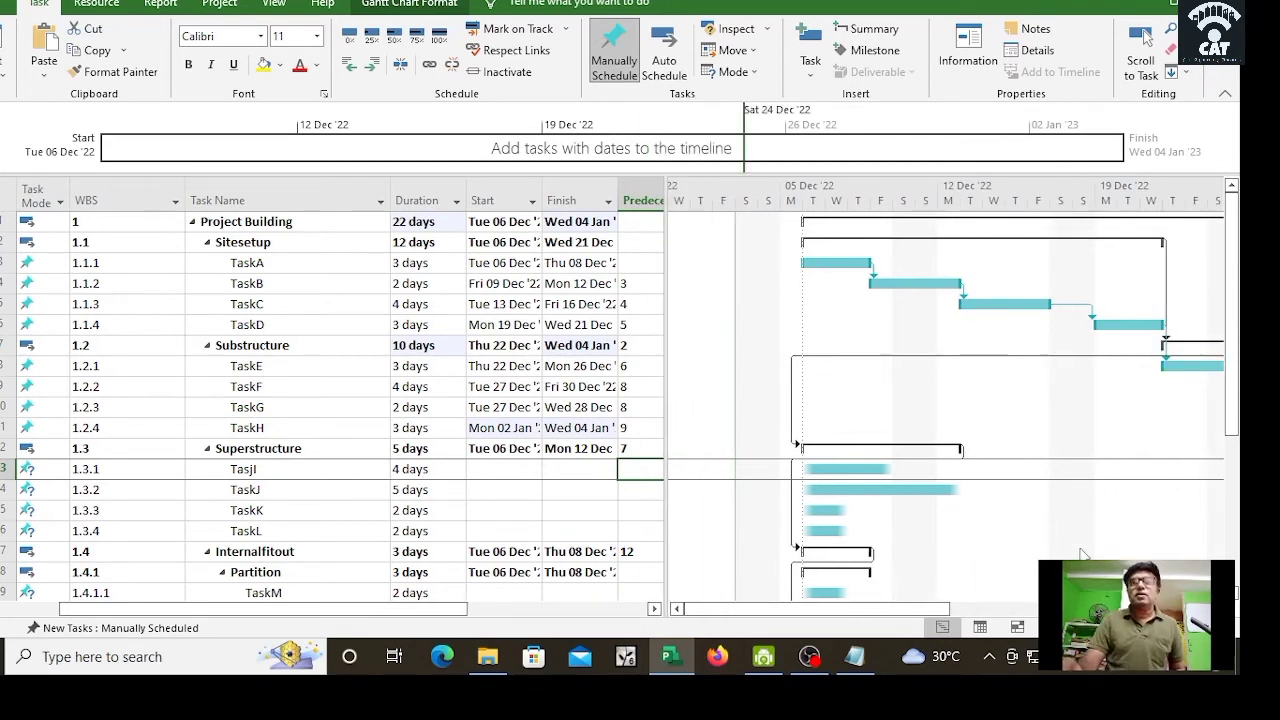
drag(887, 610, 930, 627)
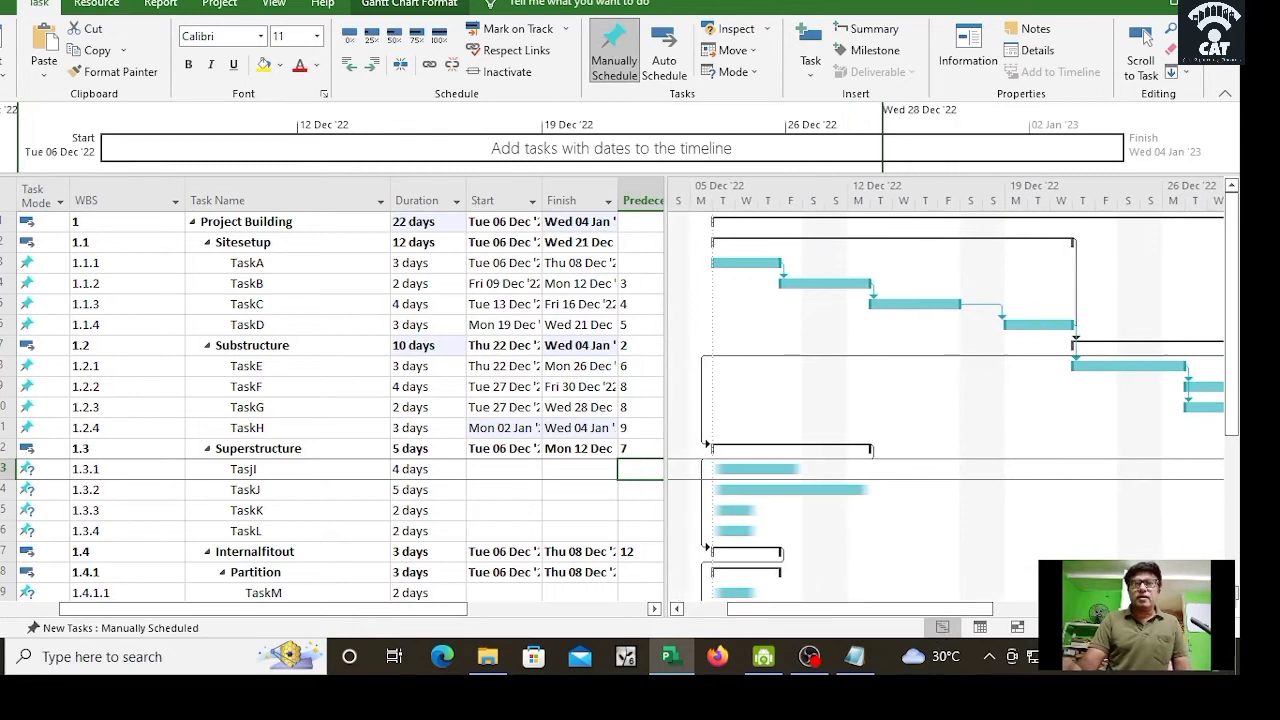
click(1120, 627)
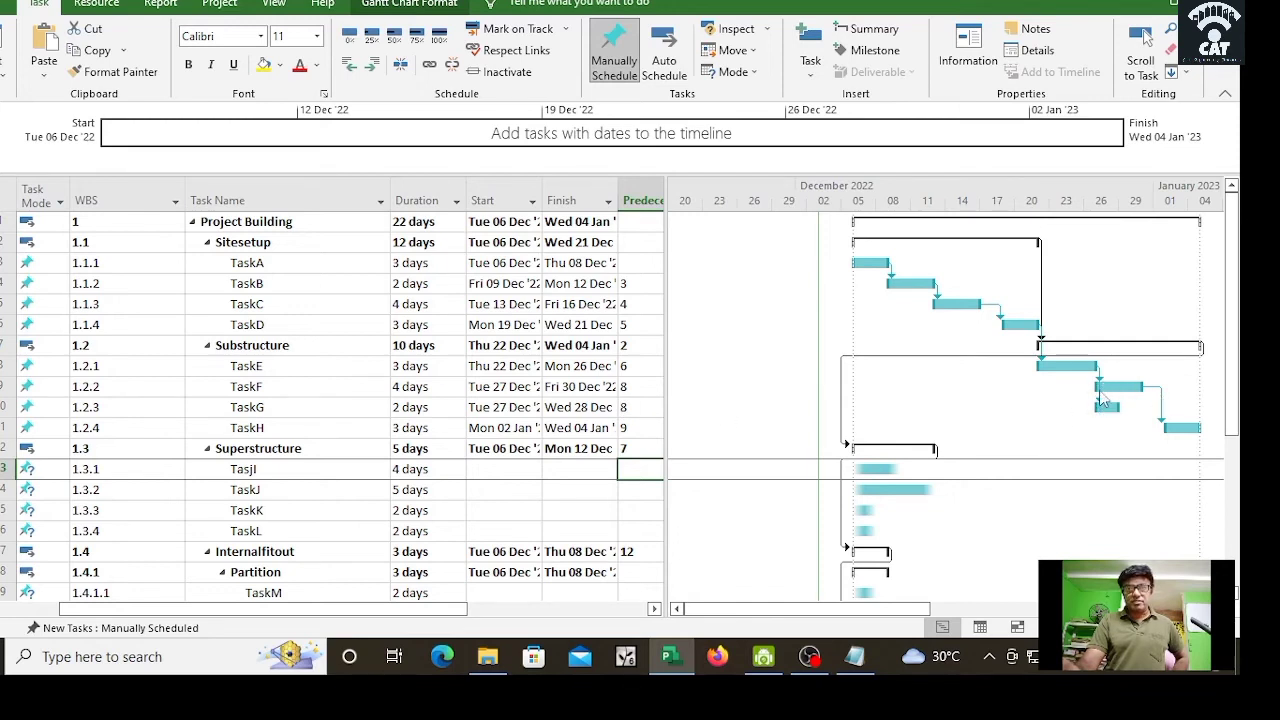
Step: Give TaskI, TaskJ, TaskK and TaskL predecessors 11, 13, 14 and 15
click(633, 470)
text(11)
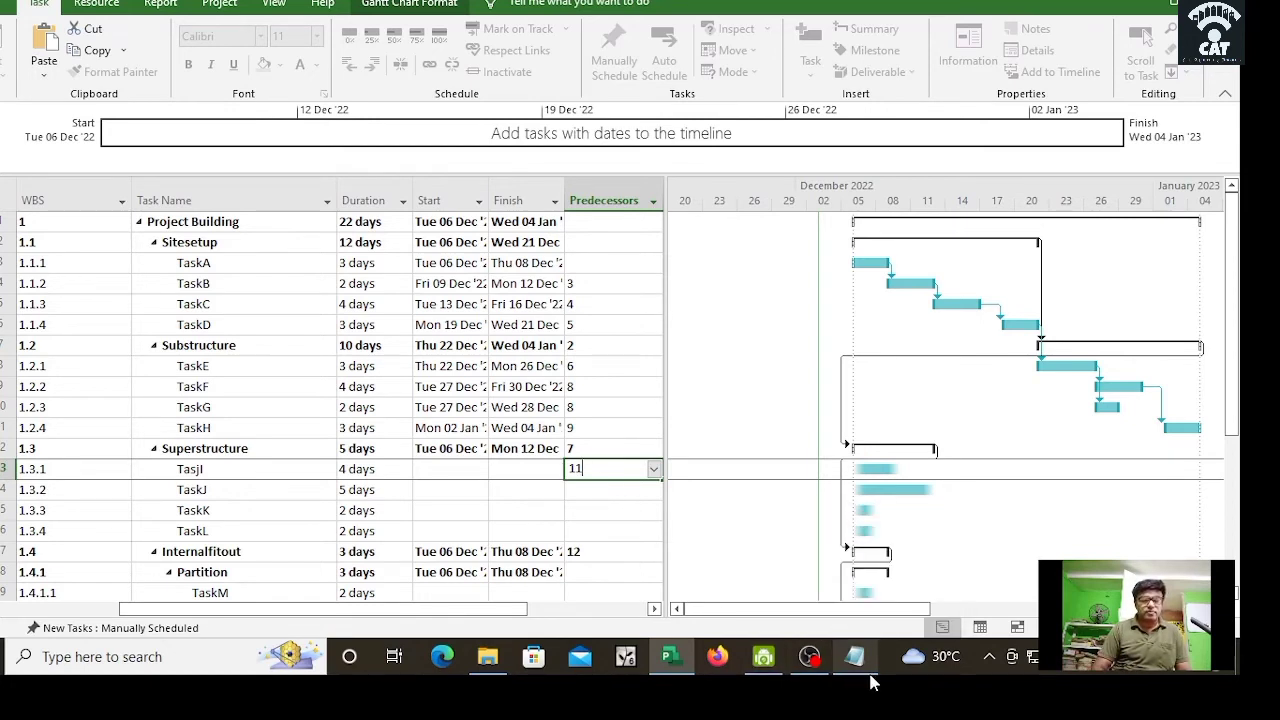
click(520, 525)
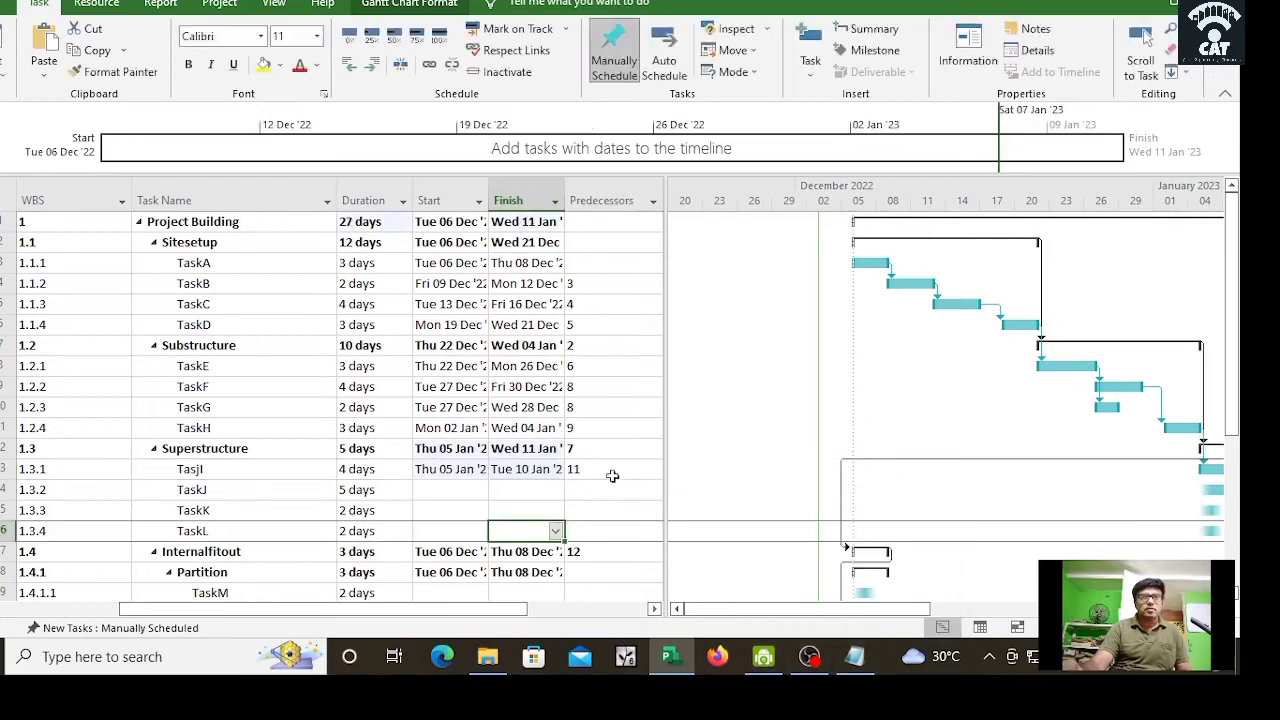
click(603, 486)
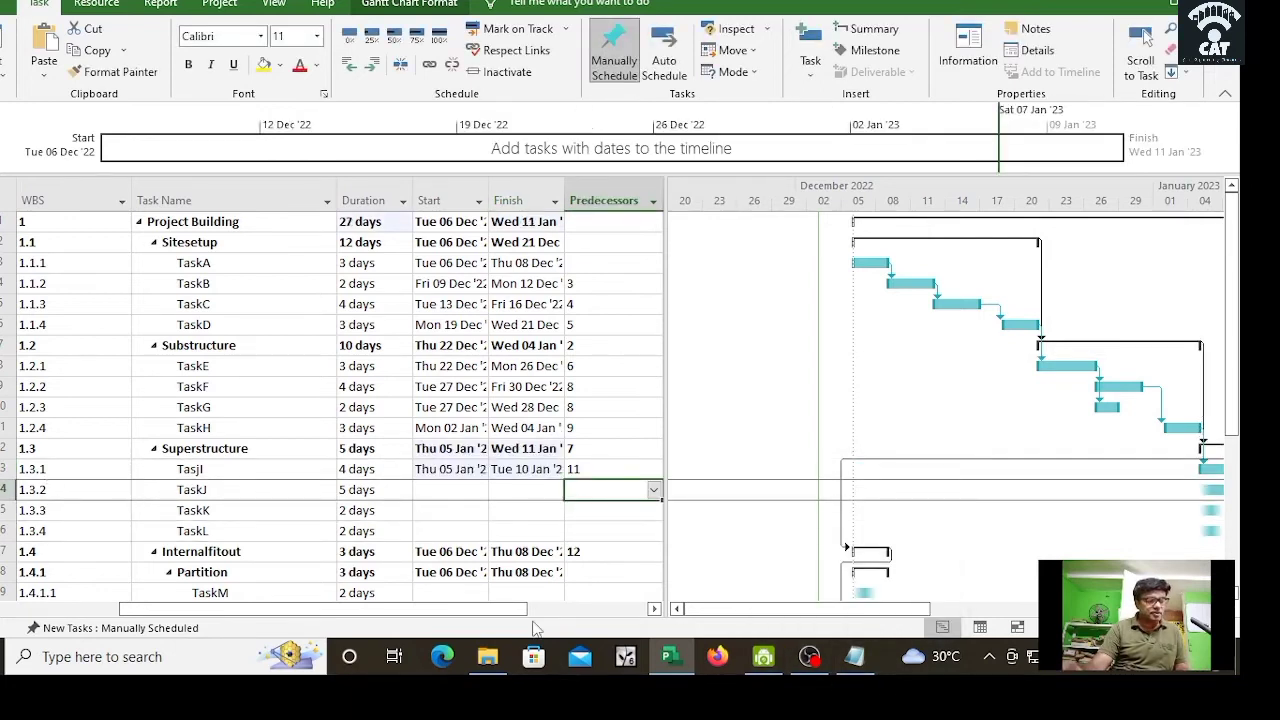
text(1)
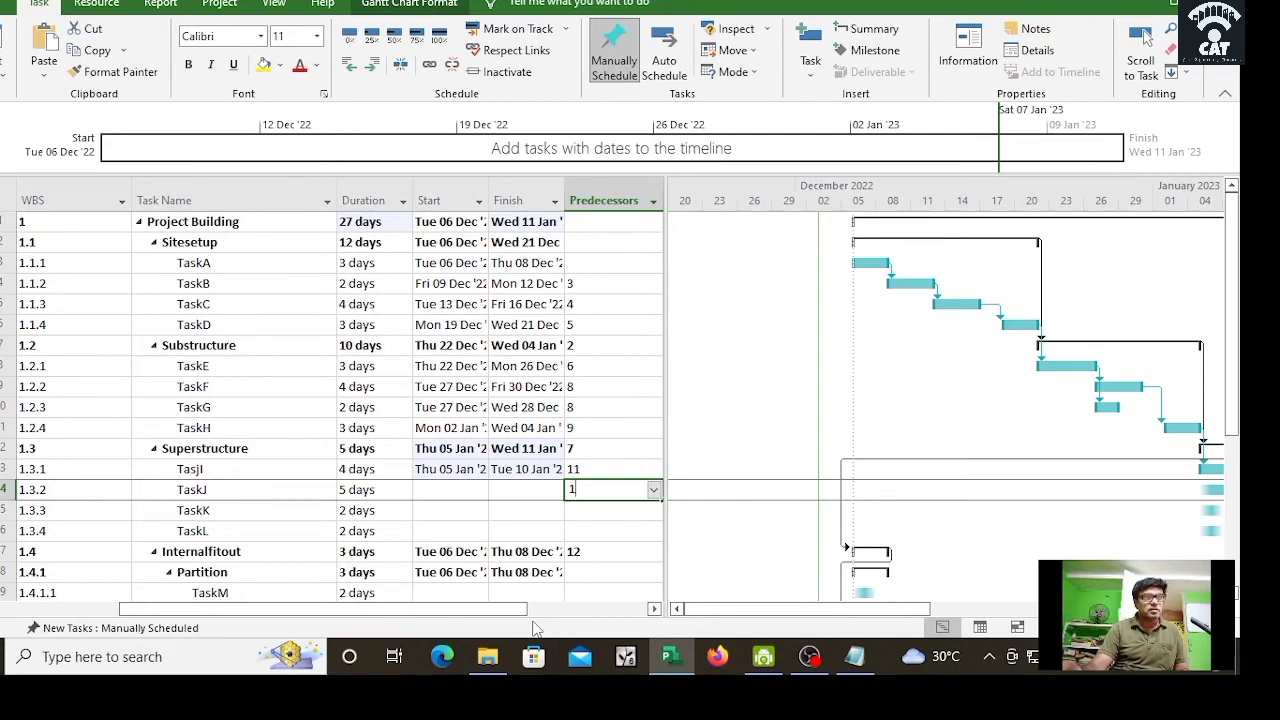
text(3)
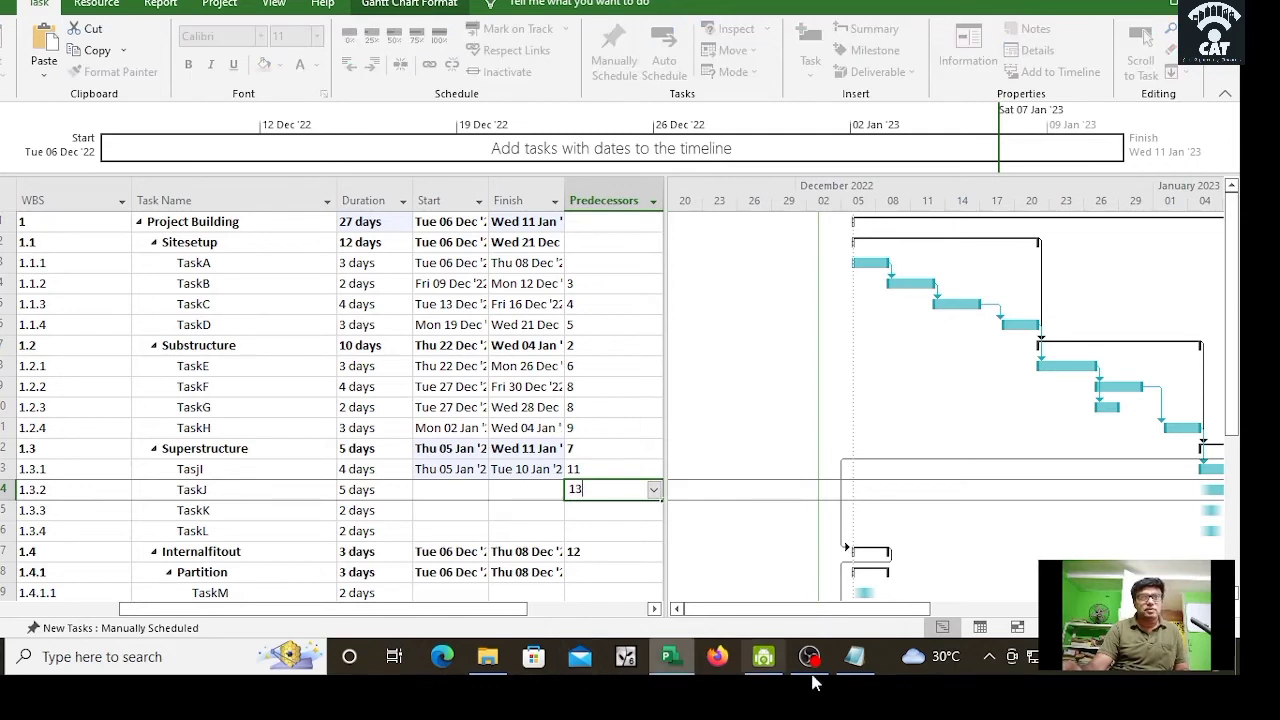
key(Return)
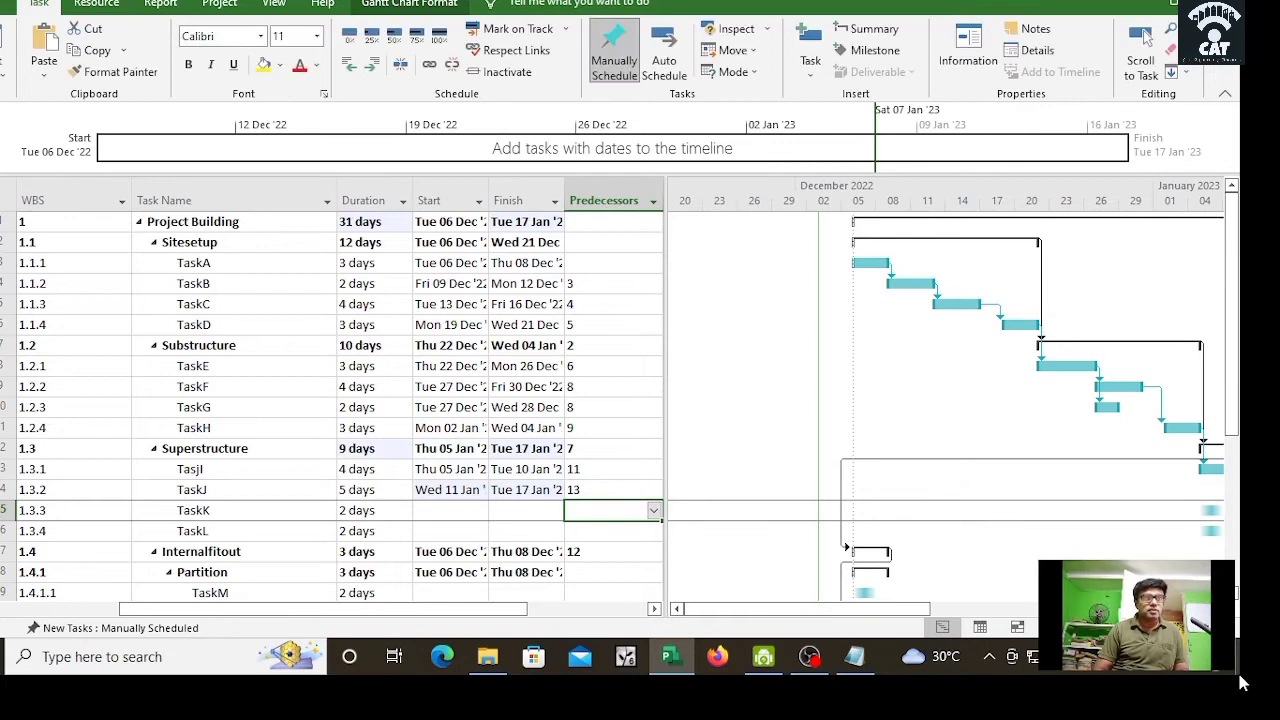
text(14)
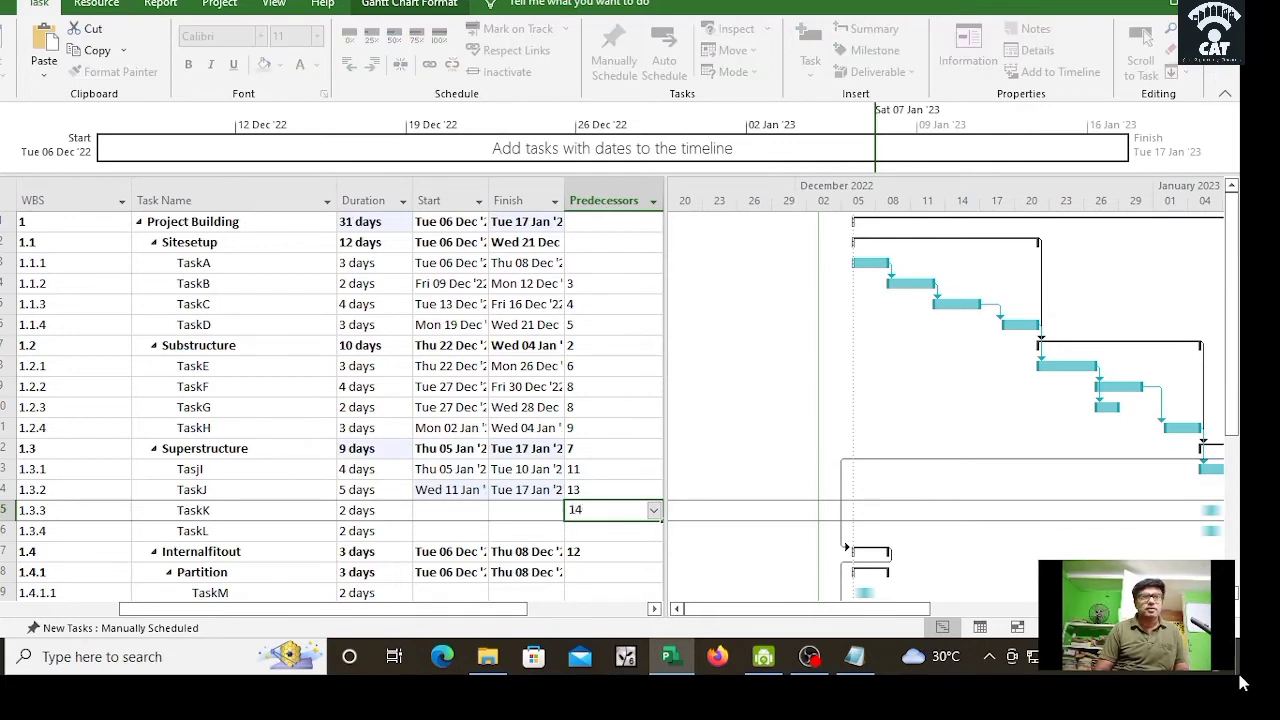
key(Return)
text(15)
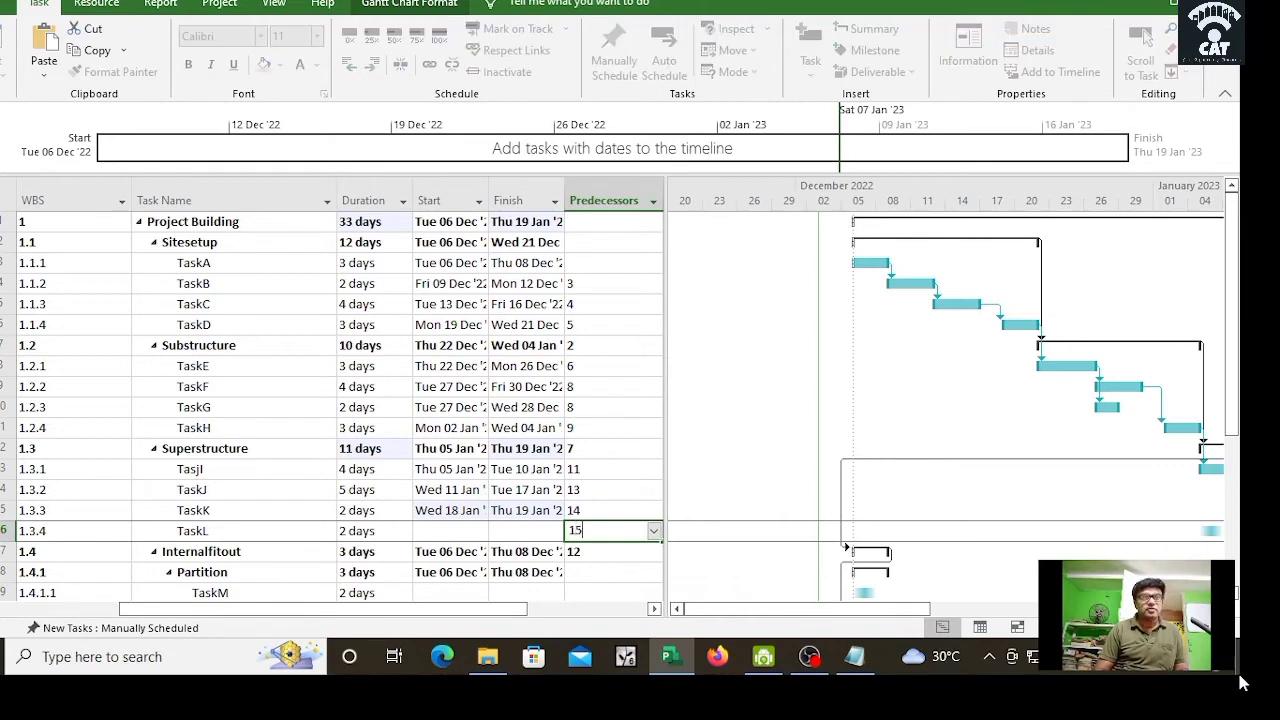
key(Return)
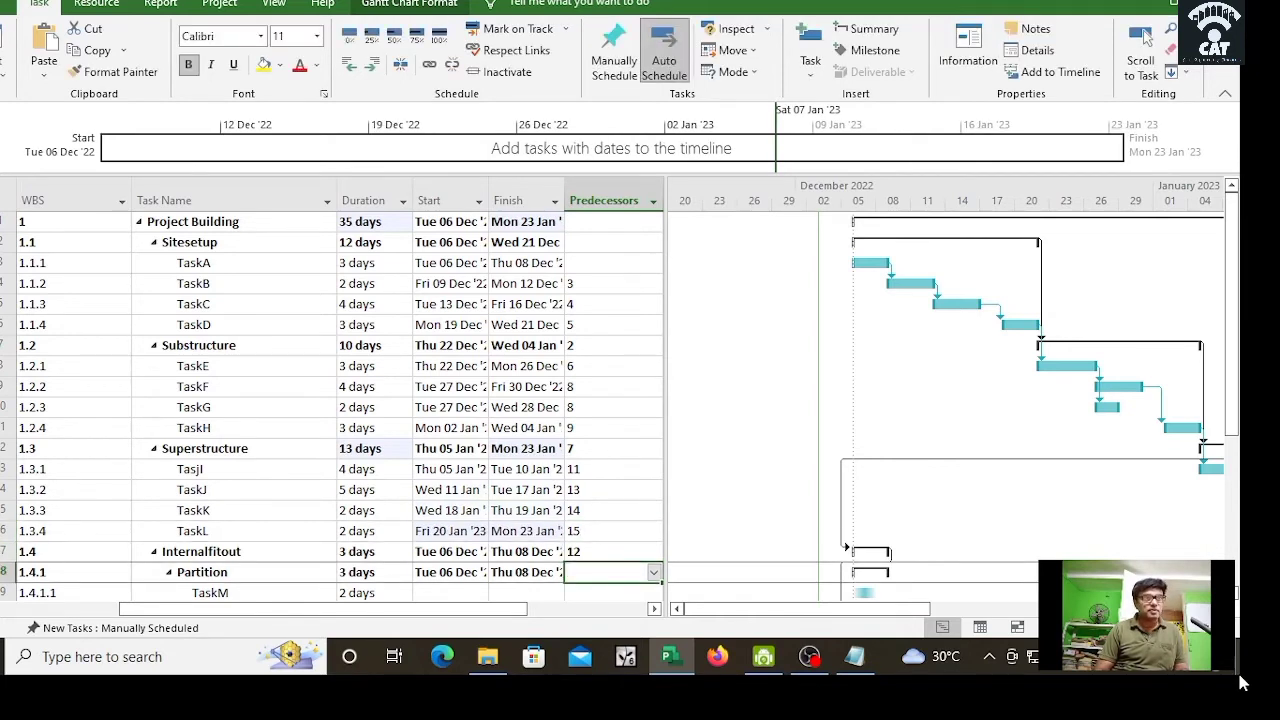
Step: Give Partition, TaskM and TaskN predecessors 16, 16 and 19
text(1)
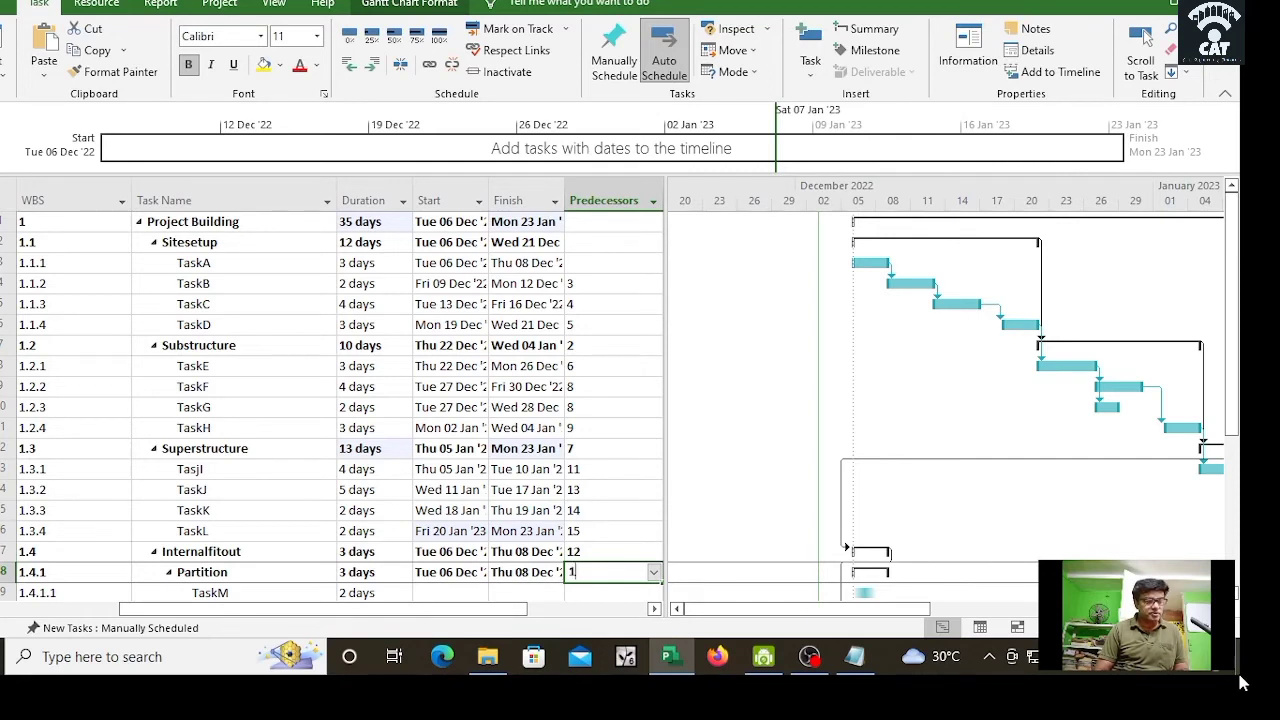
text(6)
key(Return)
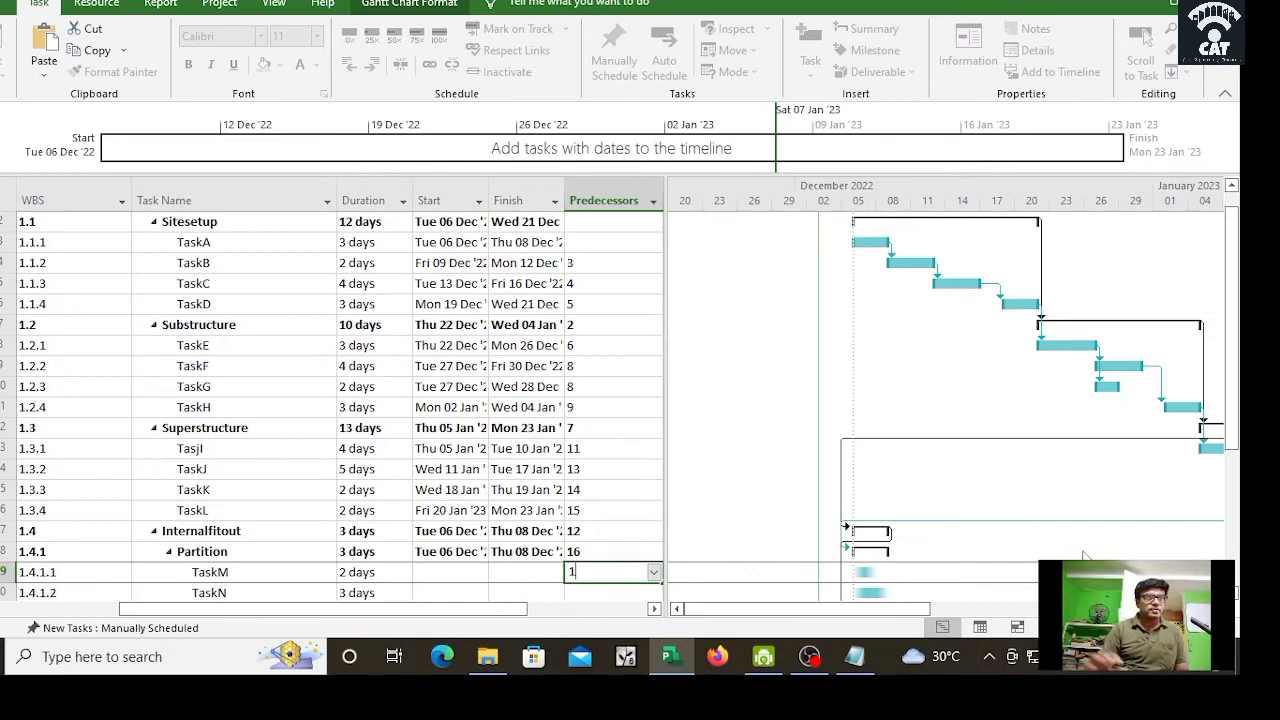
text(16)
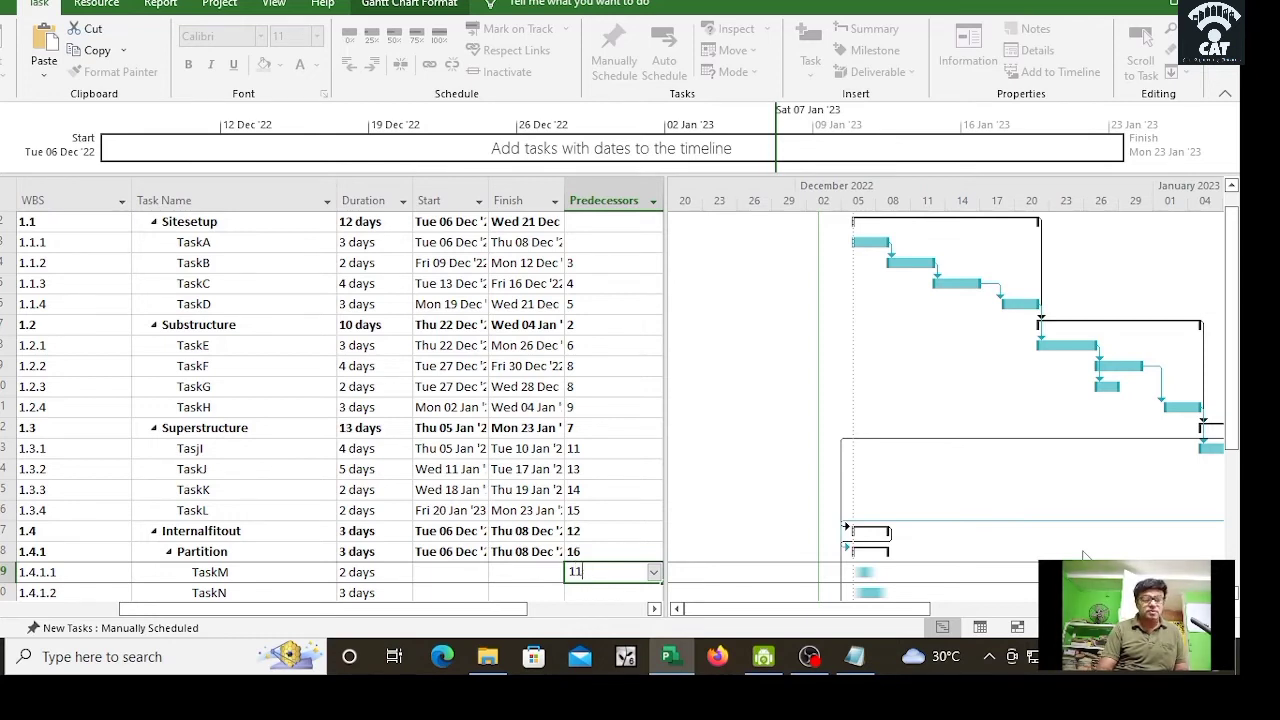
key(BackSpace)
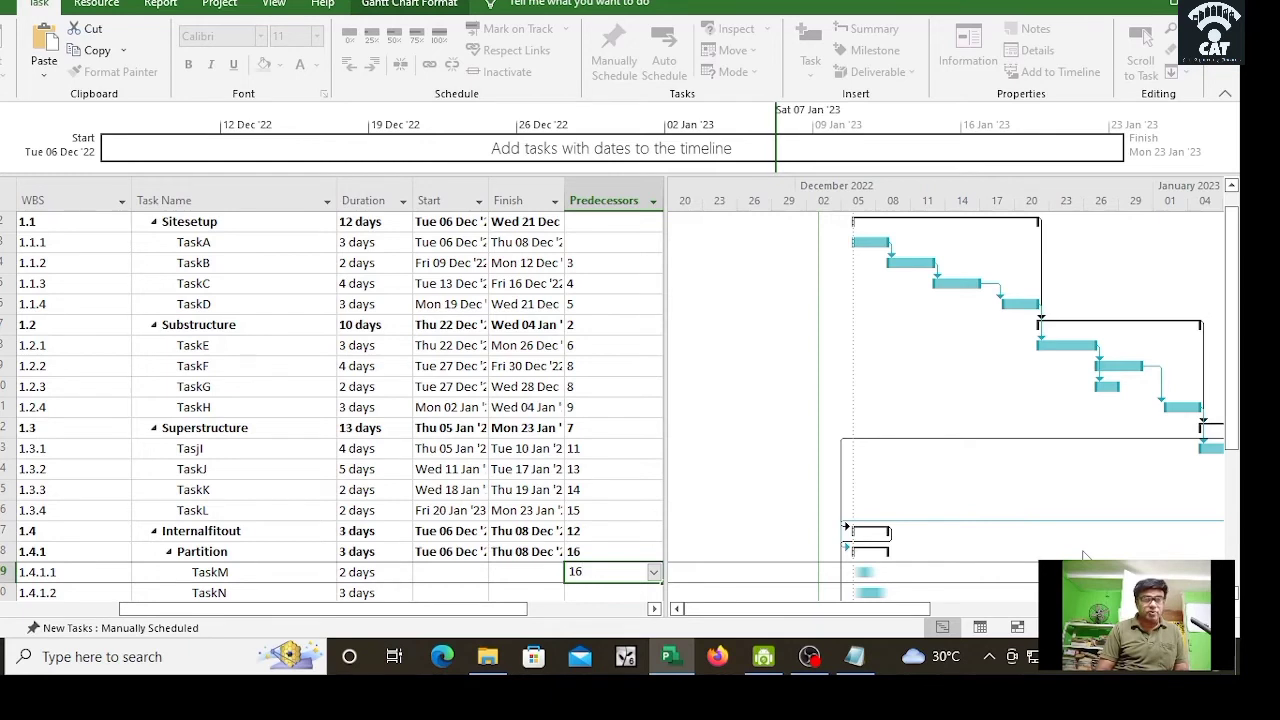
key(Return)
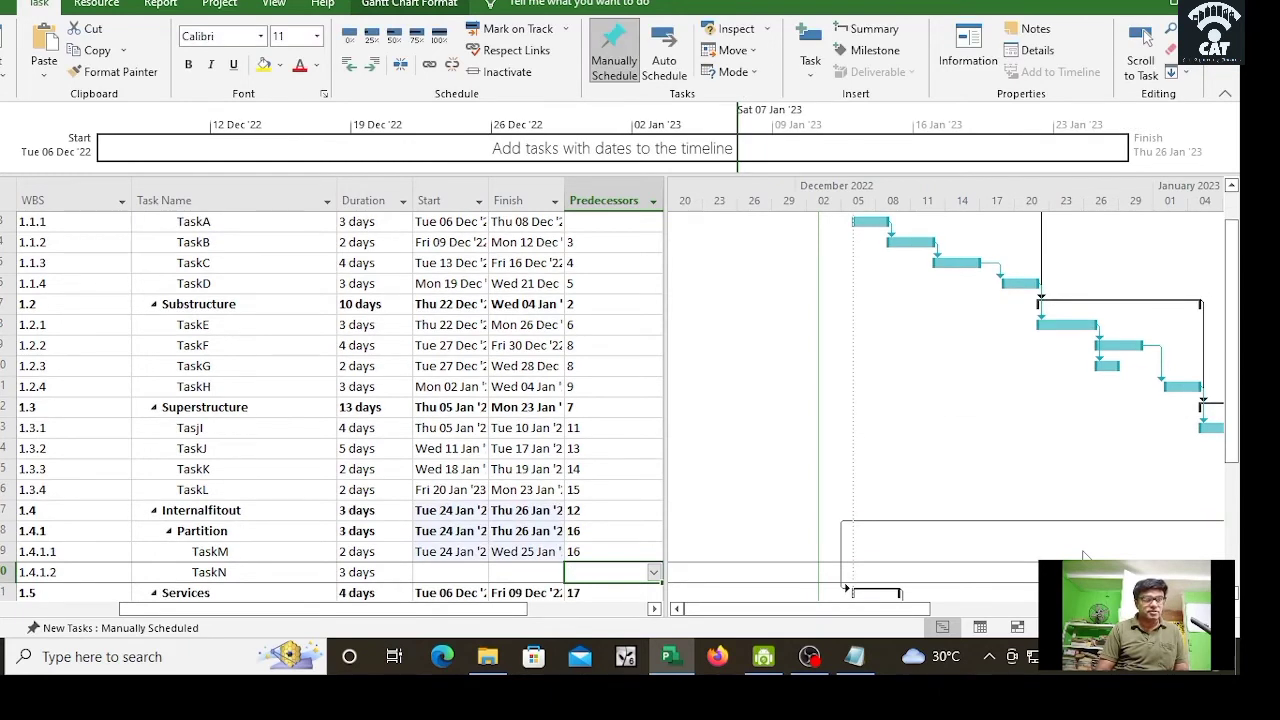
text(19)
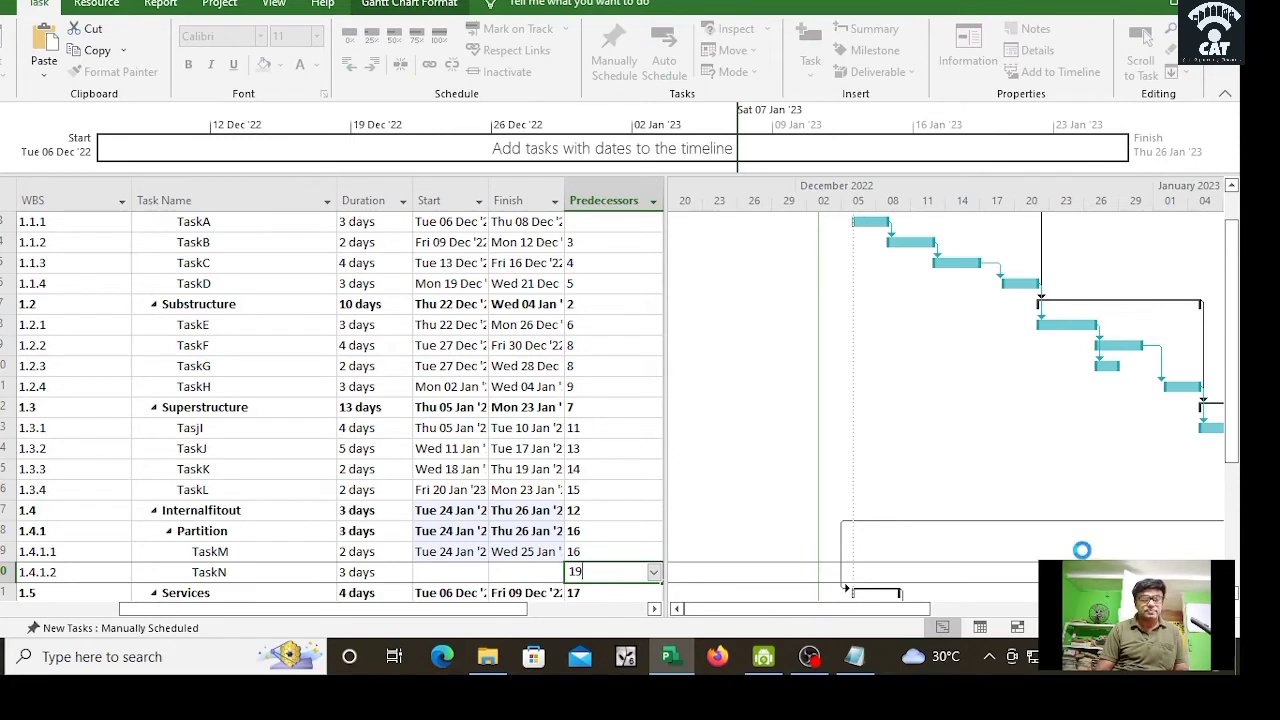
key(Return)
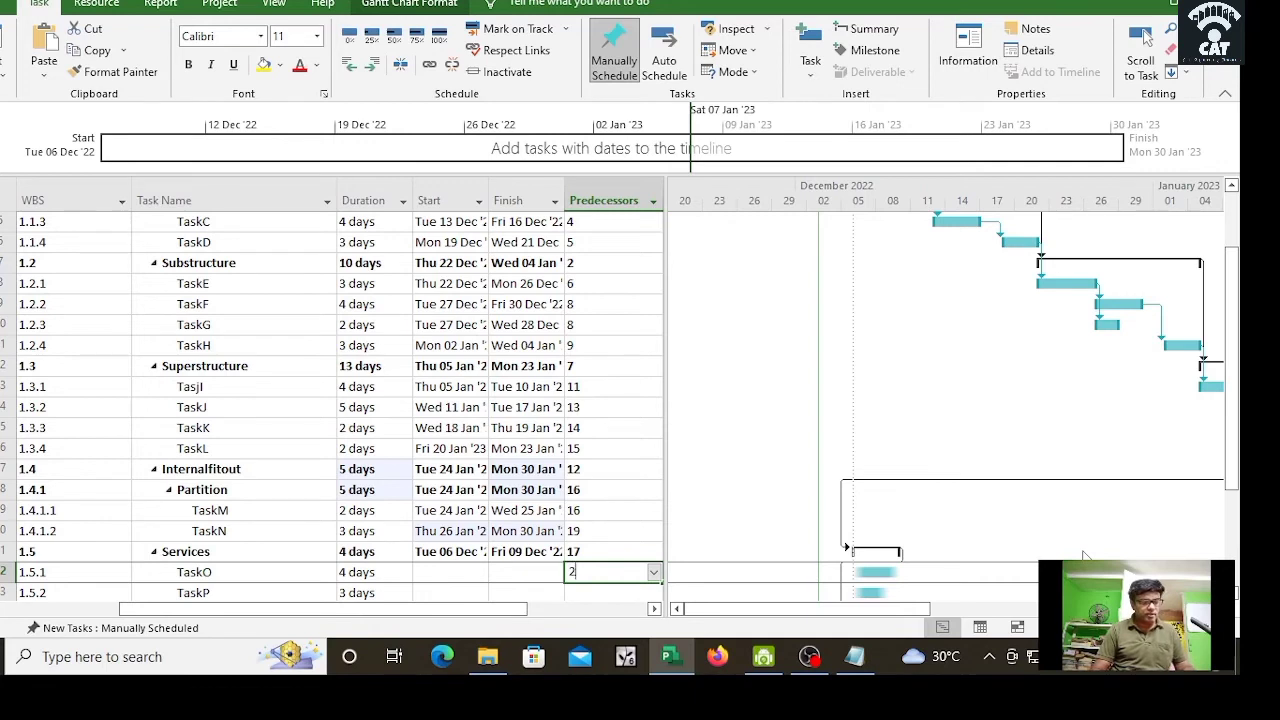
Step: Give TaskO, TaskP, TaskQ, TaskR and TaskS predecessors 20, 22, 23, 24 and 25
text(0)
key(Return)
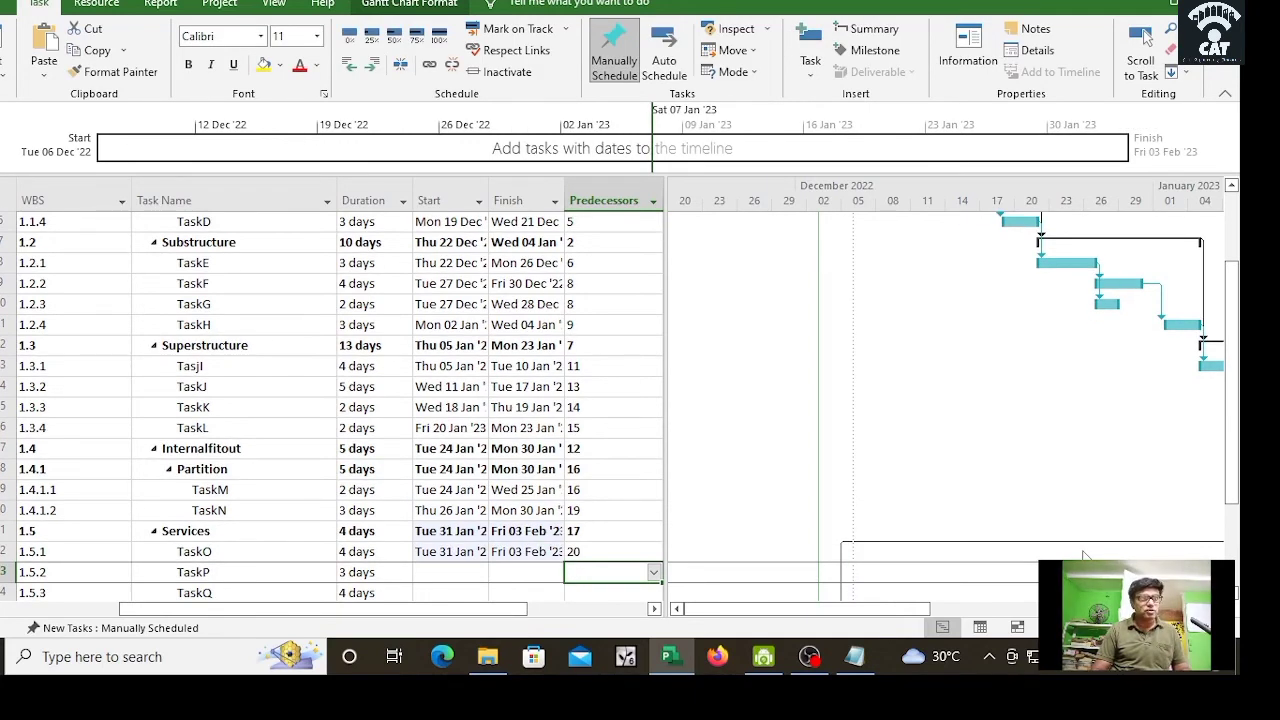
text(22)
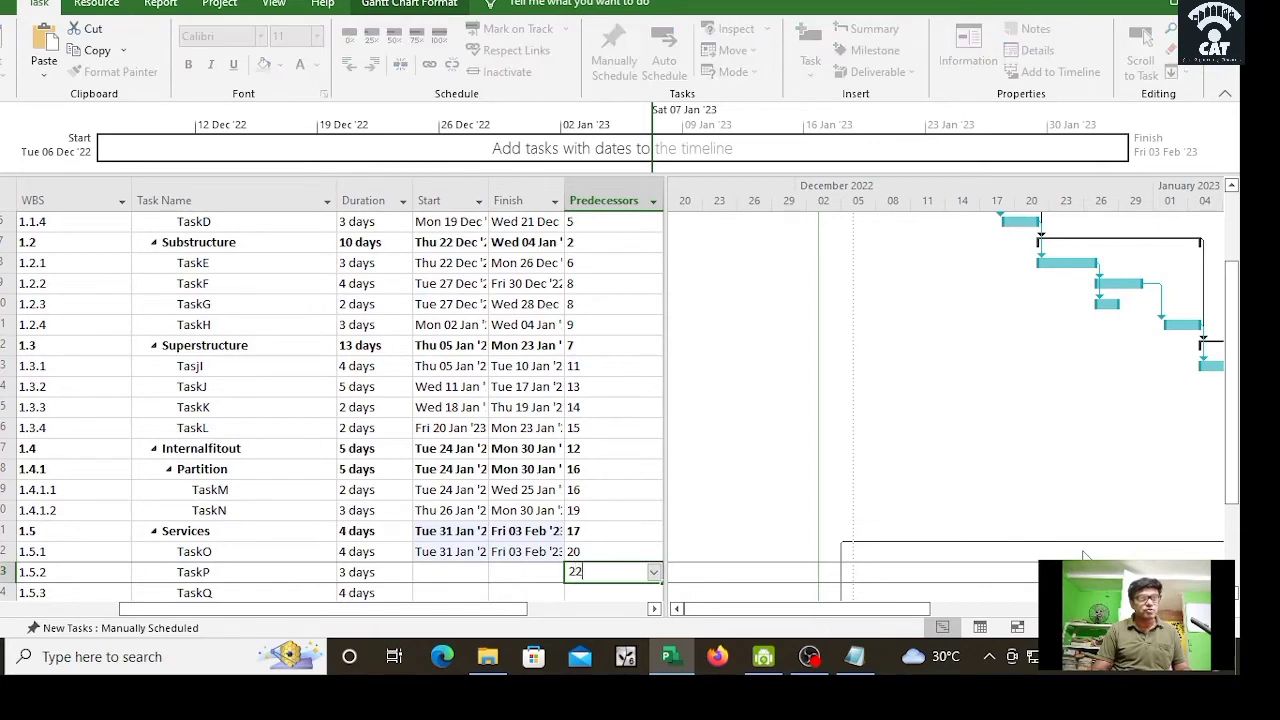
key(Return)
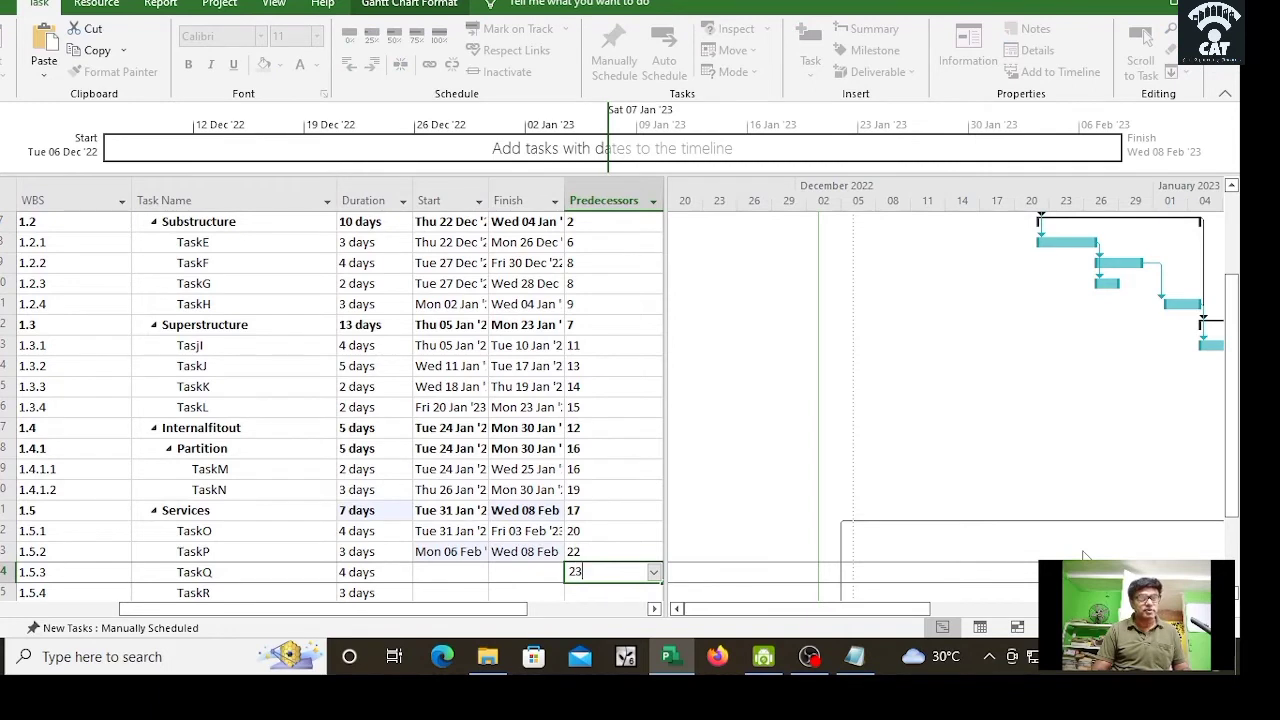
key(Return)
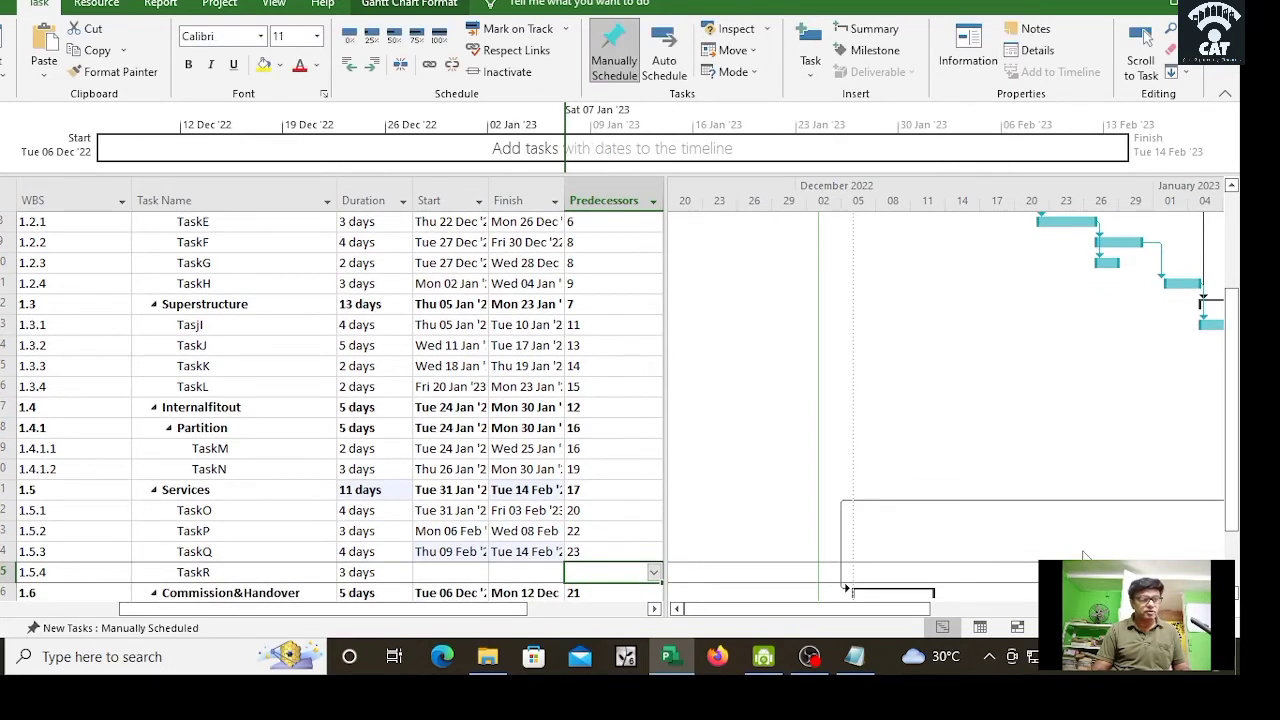
text(24)
key(Return)
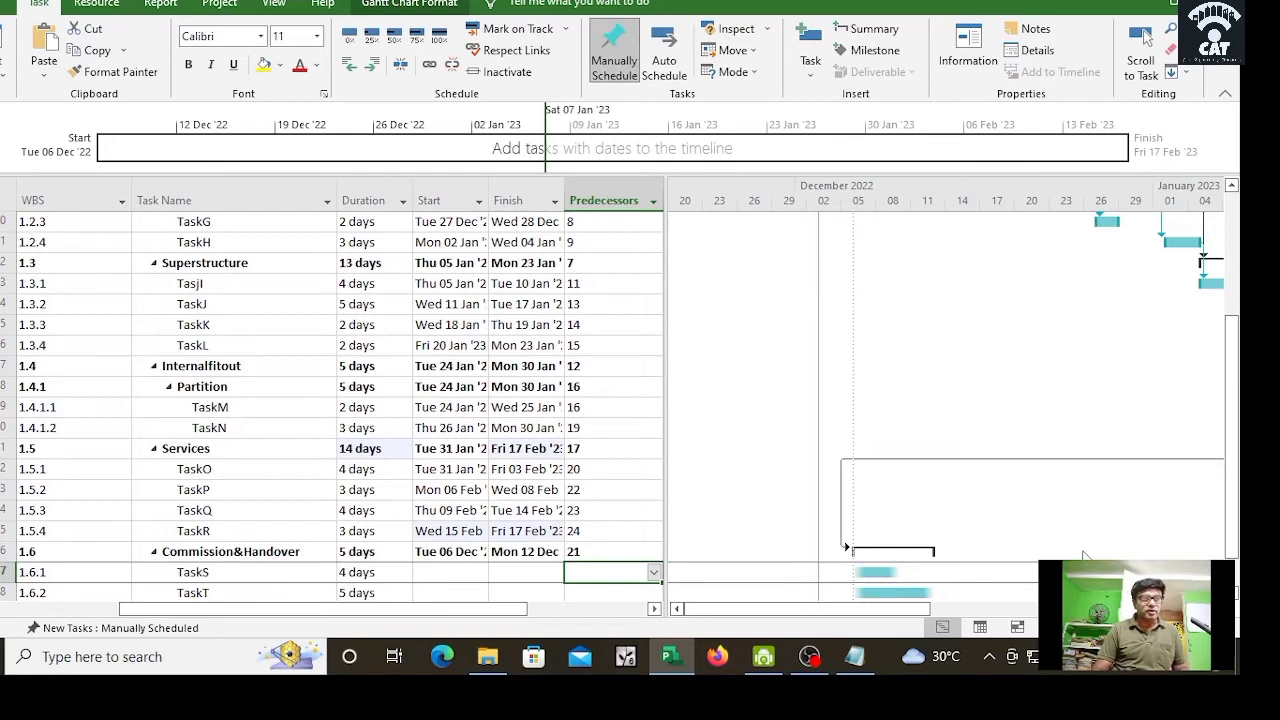
text(25)
key(Return)
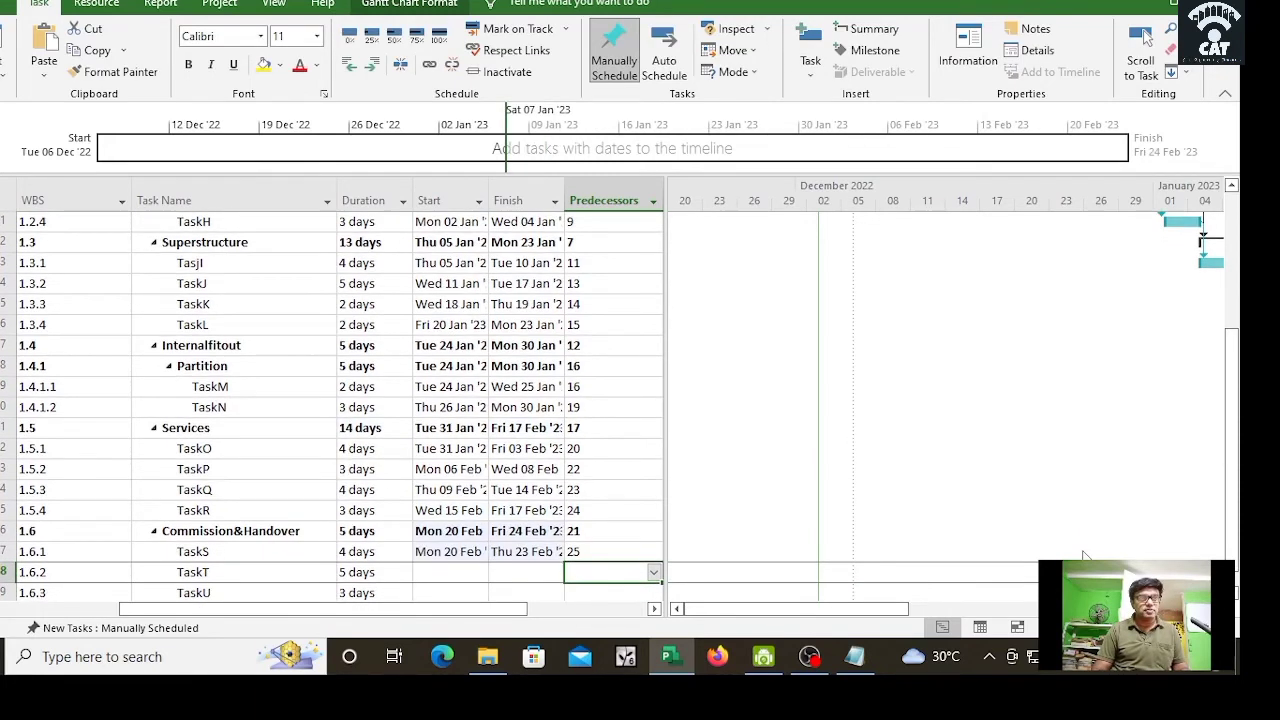
Step: Give TaskT predecessor 27 (corrected from 30), TaskU 28 and row 1.6.4 29
text(30)
key(Return)
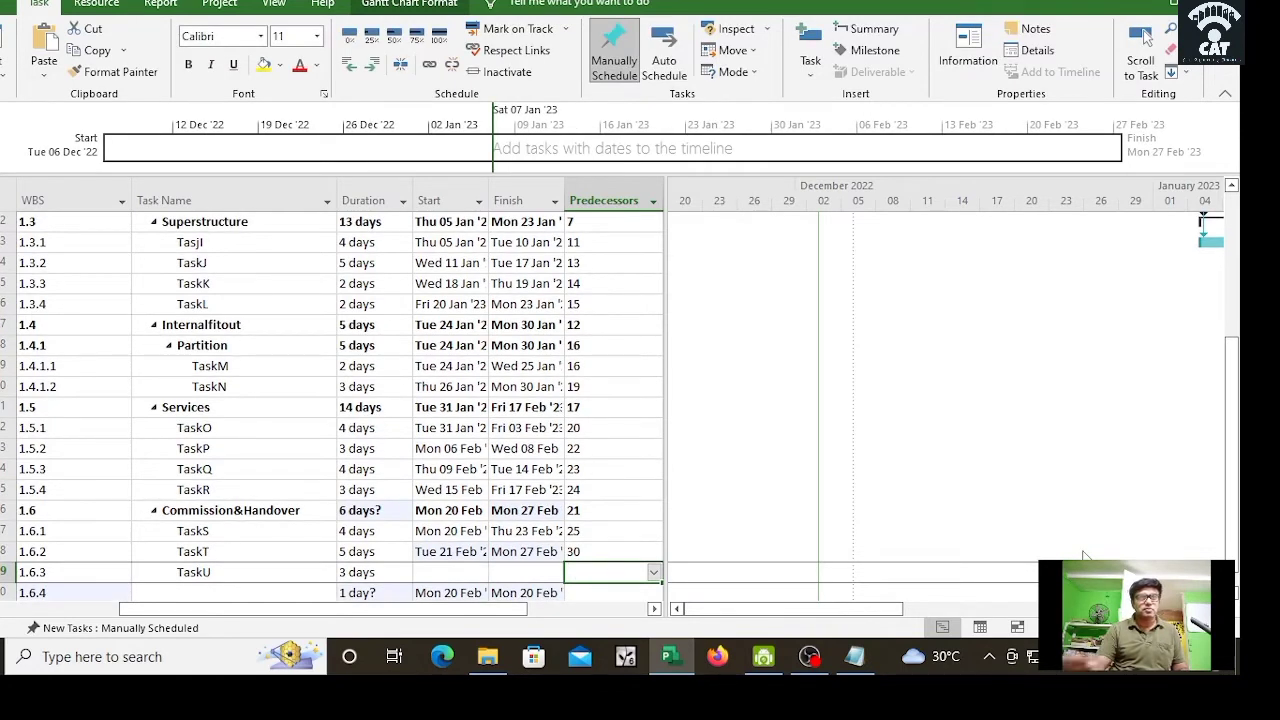
click(590, 551)
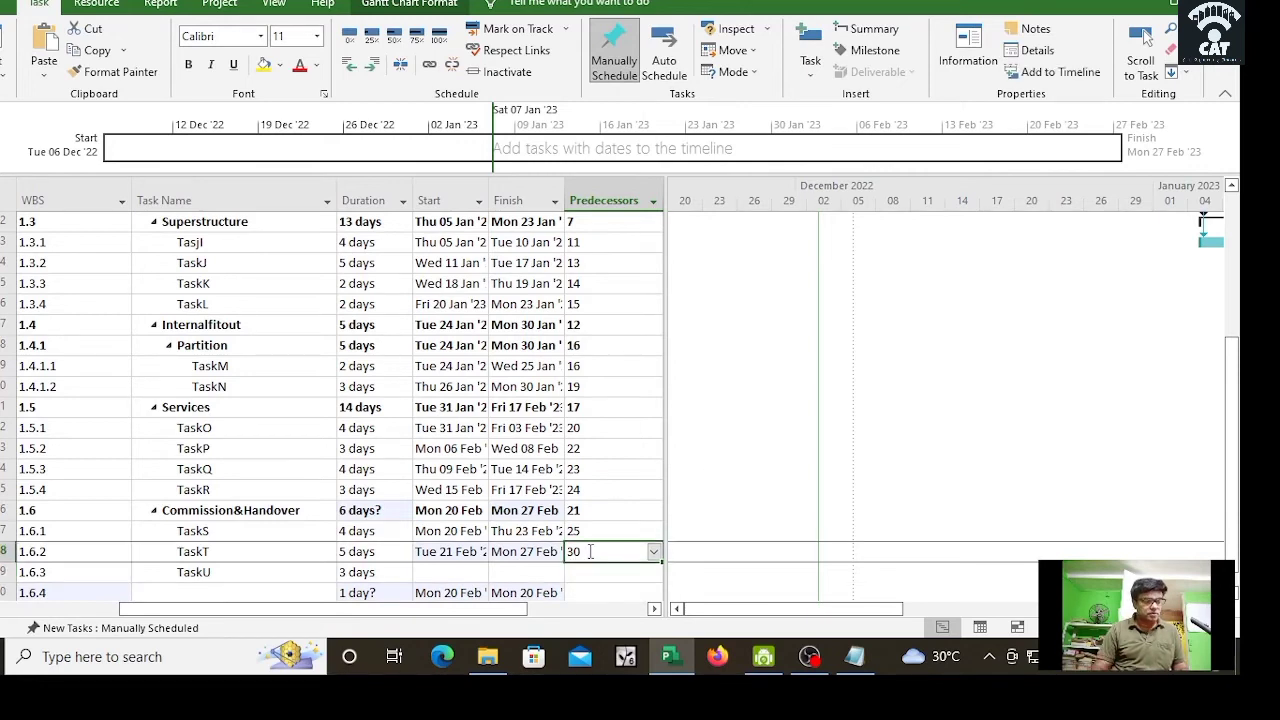
text(27)
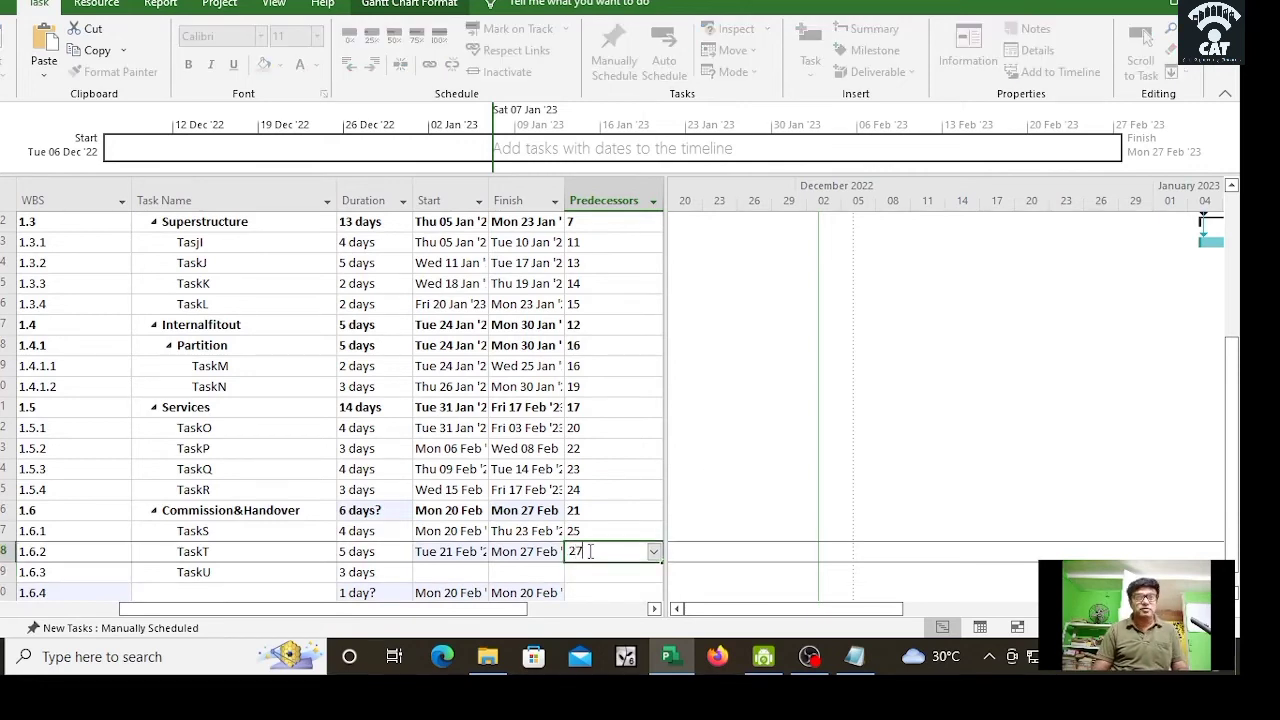
key(Return)
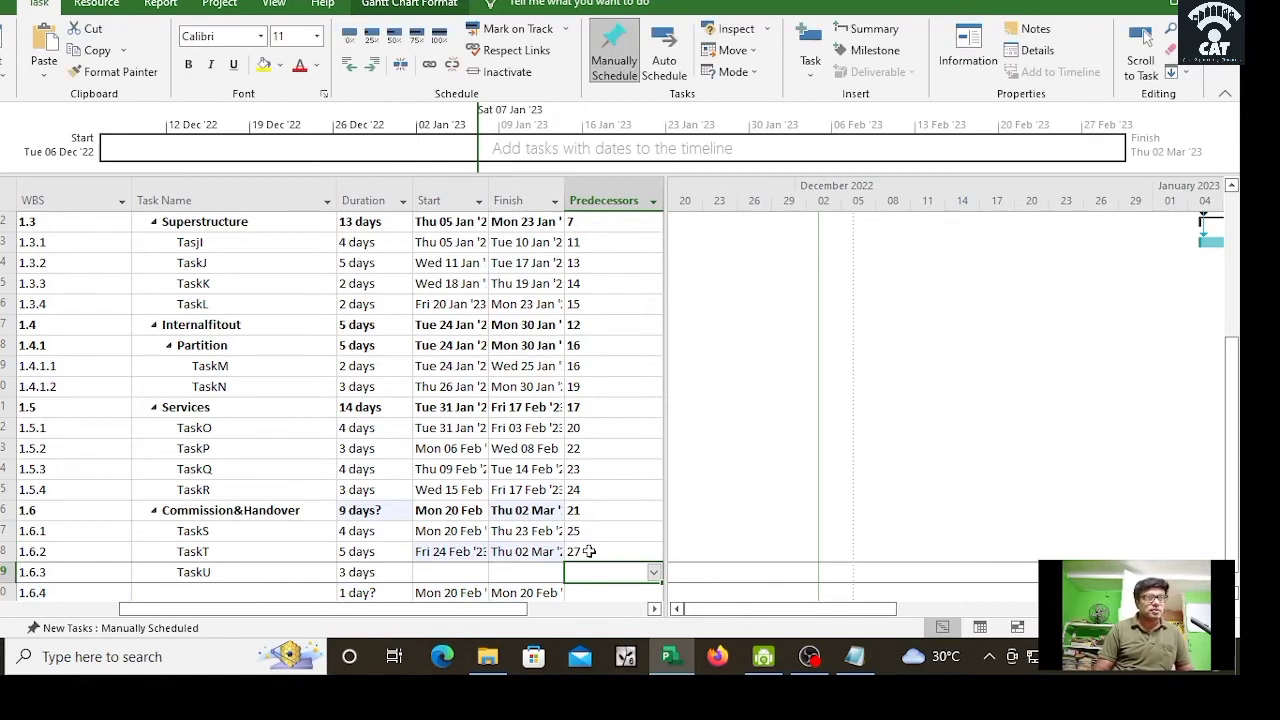
text(28)
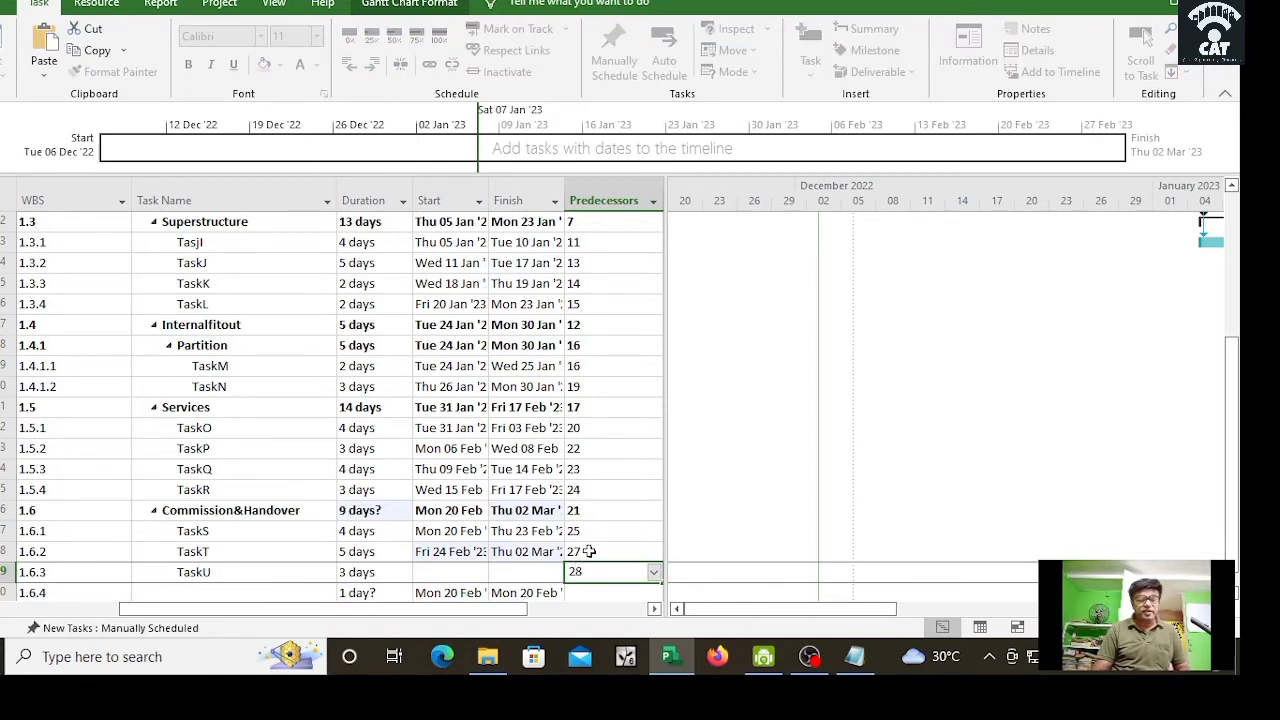
key(Return)
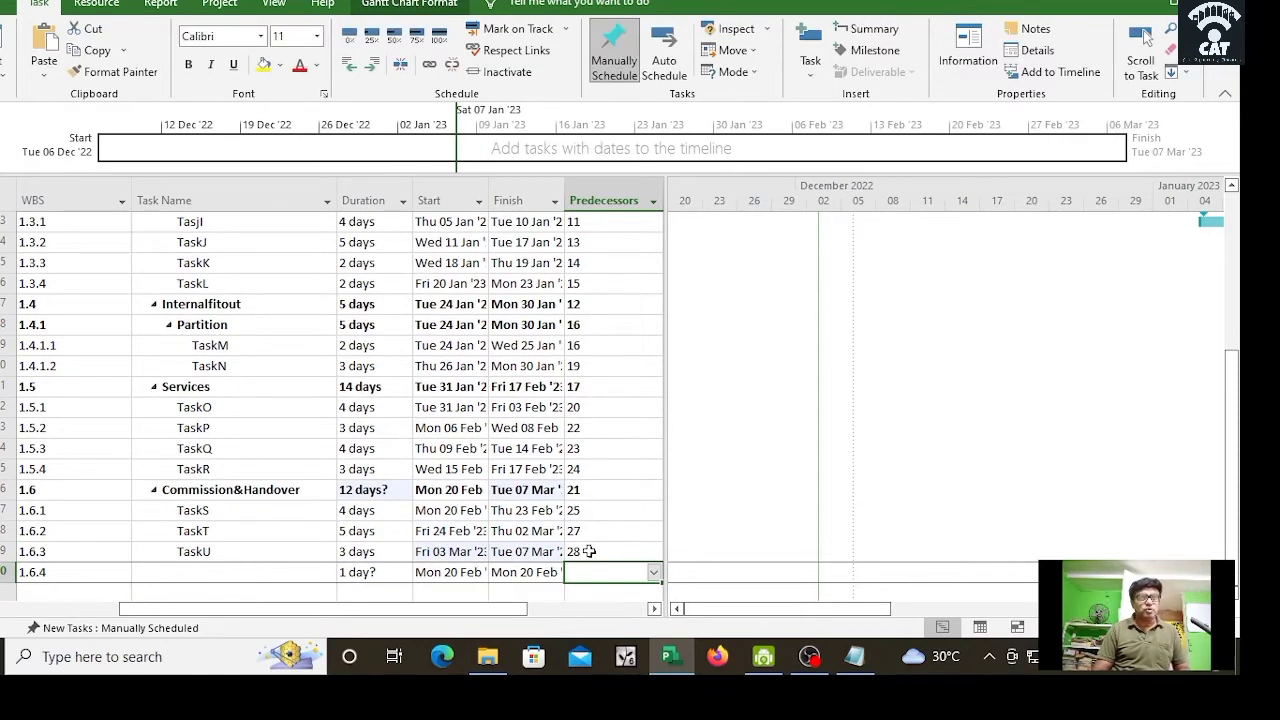
text(29)
key(Return)
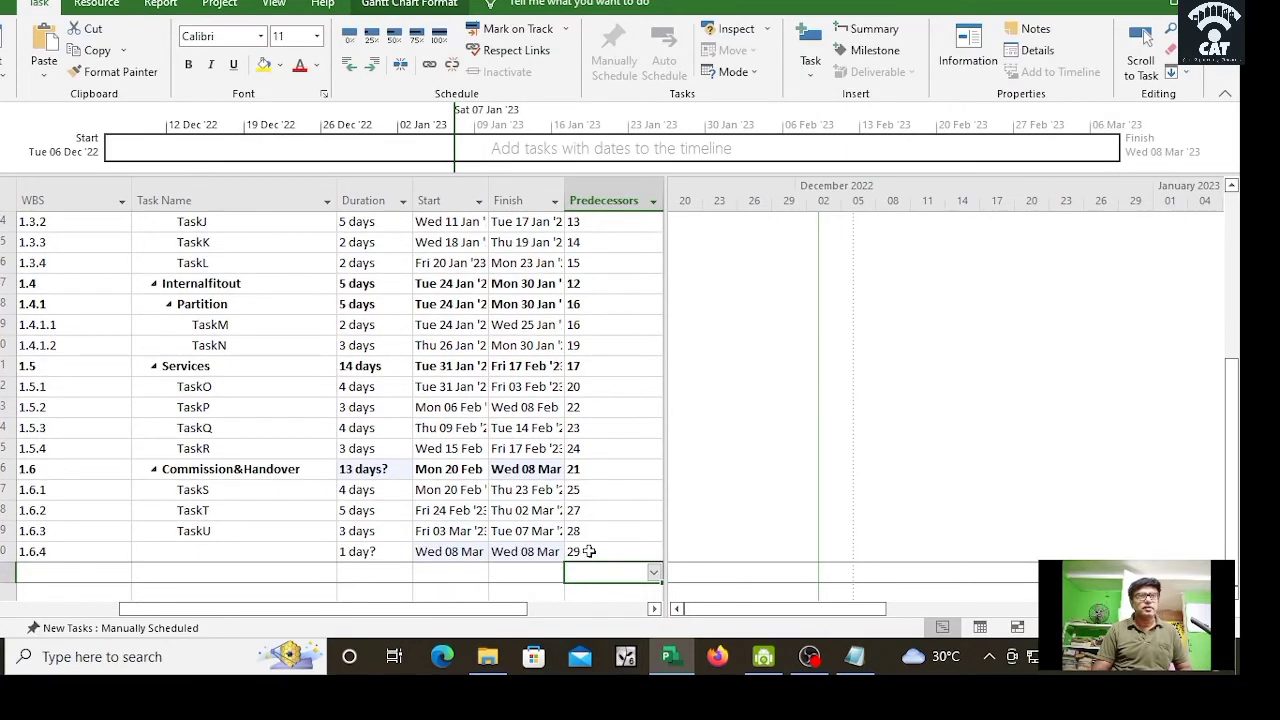
scroll(618, 408, up, 5)
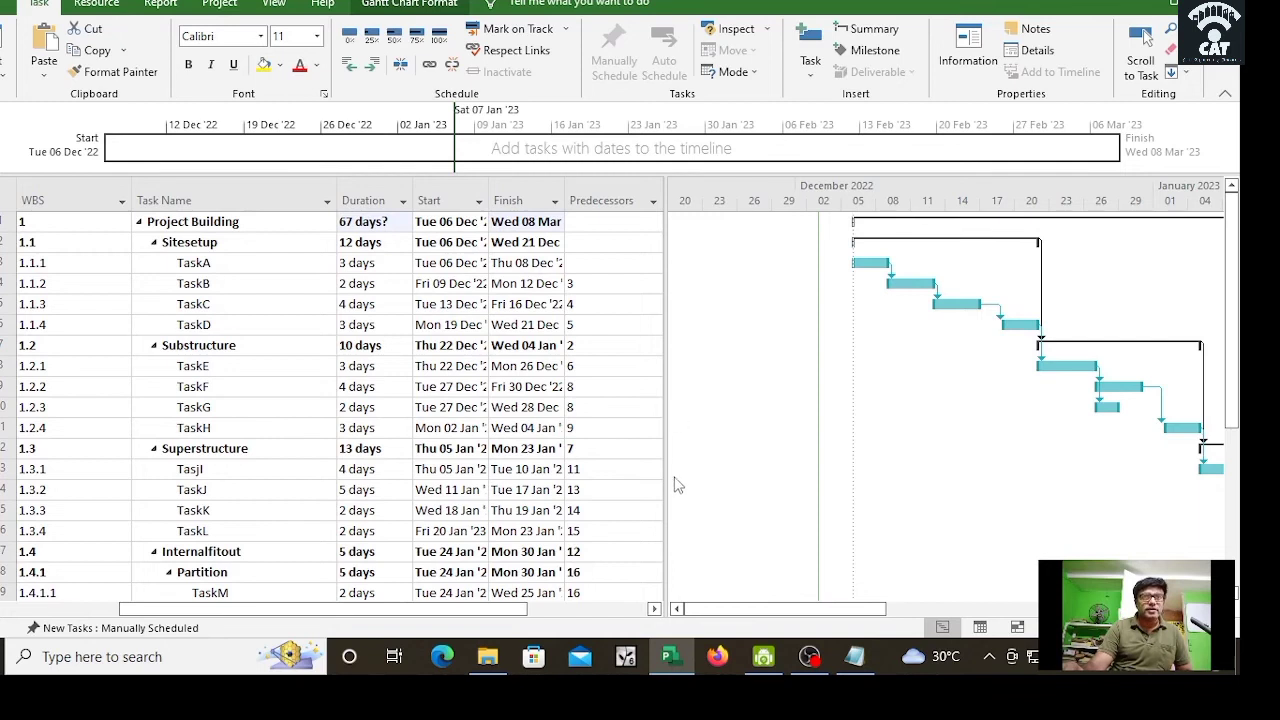
scroll(640, 453, down, 6)
scroll(640, 453, up, 6)
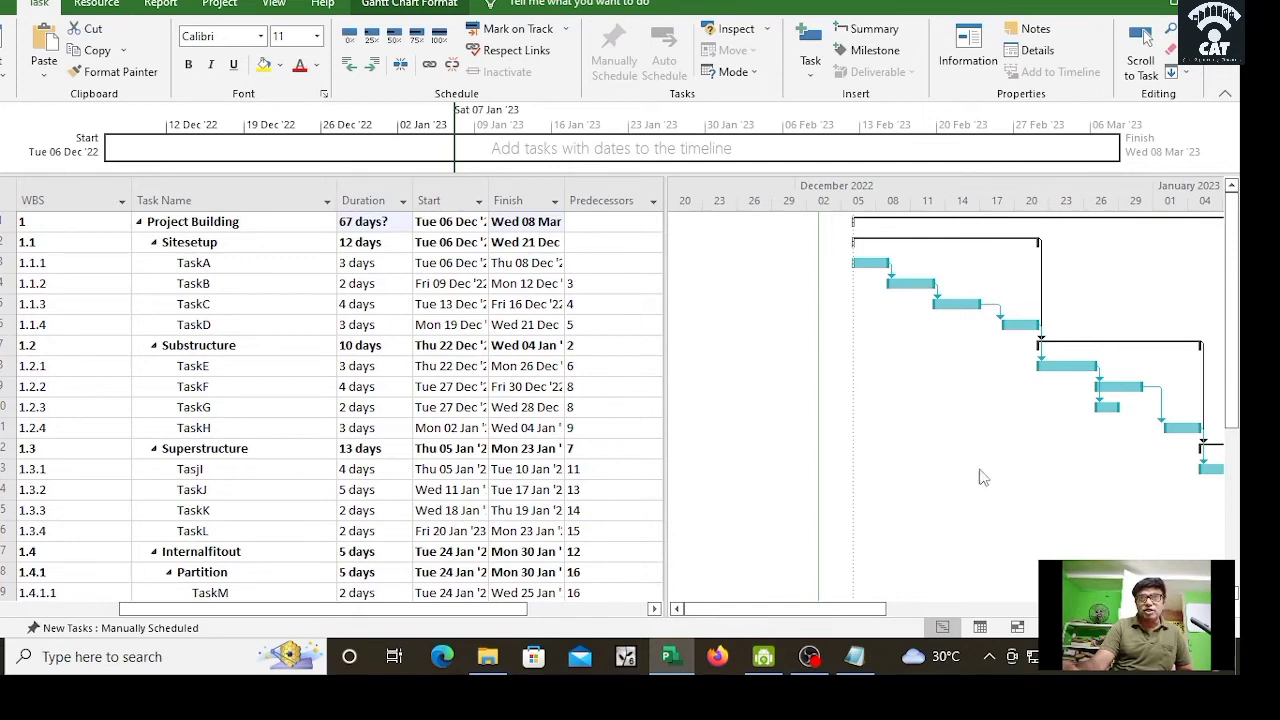
drag(836, 610, 993, 622)
drag(1240, 382, 1232, 510)
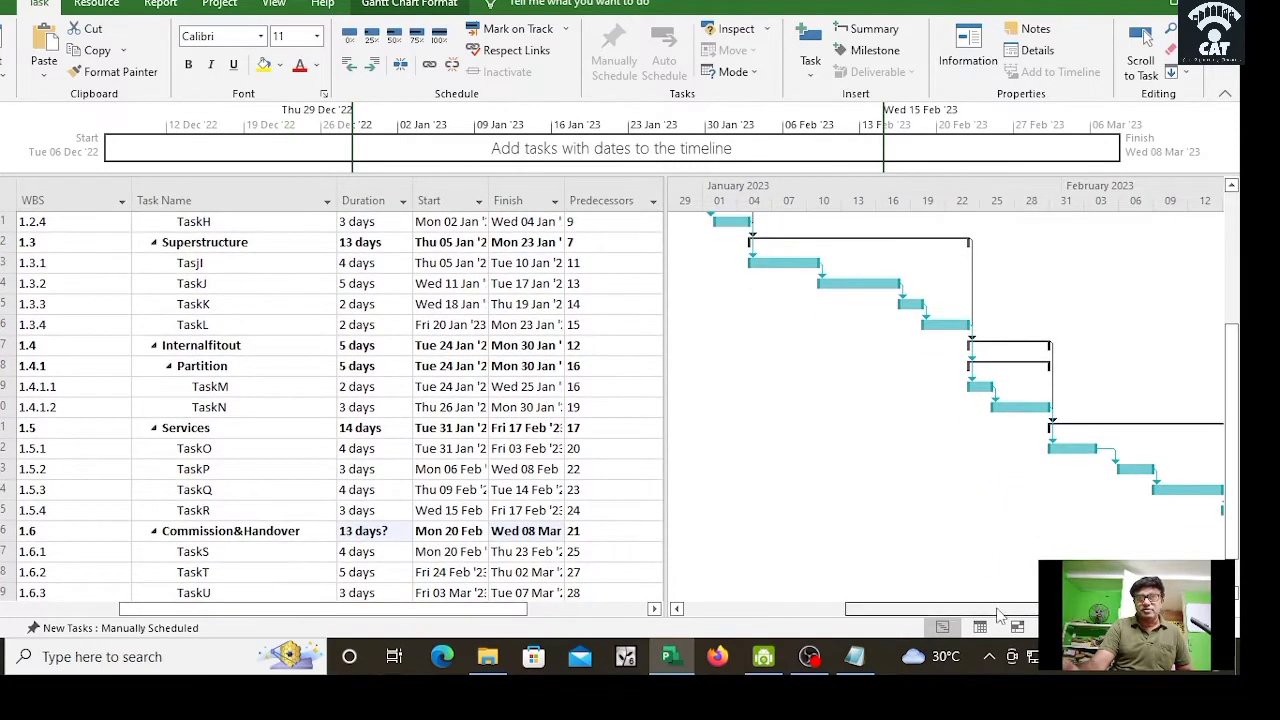
drag(985, 607, 1094, 607)
drag(1237, 484, 1236, 545)
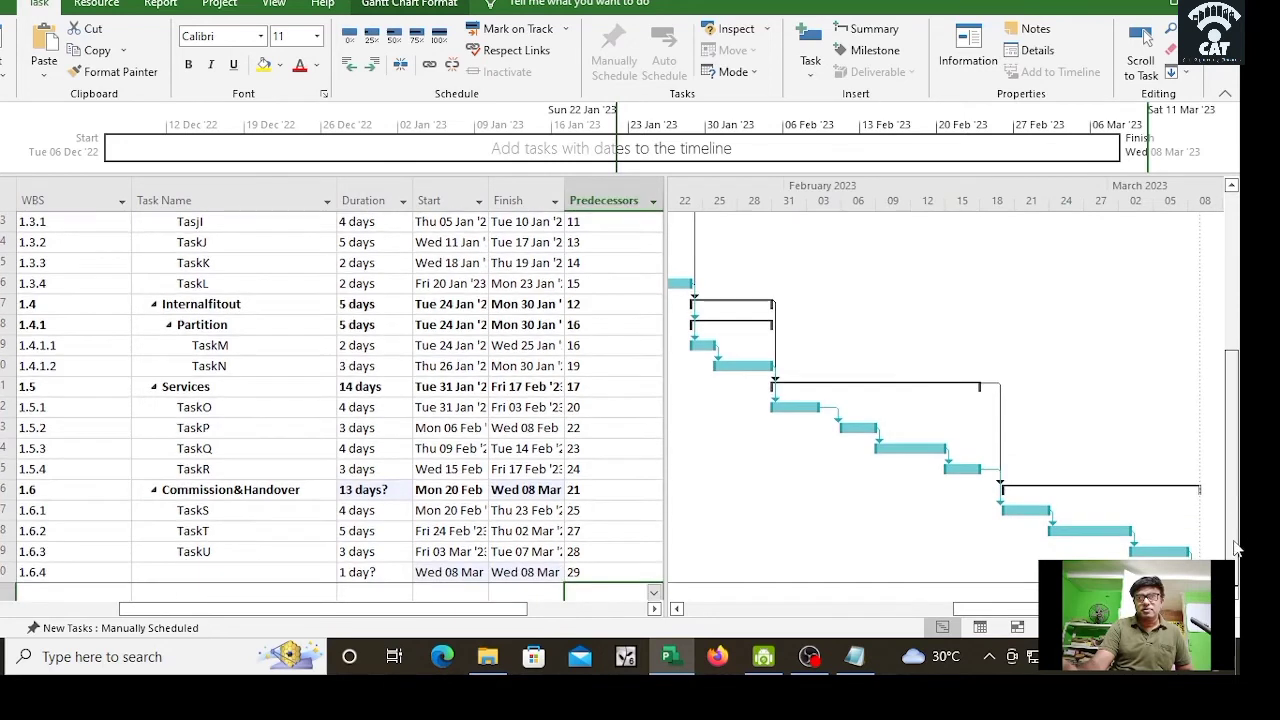
mouse_move(1014, 611)
mouse_down()
mouse_move(1054, 611)
mouse_move(1014, 611)
mouse_up()
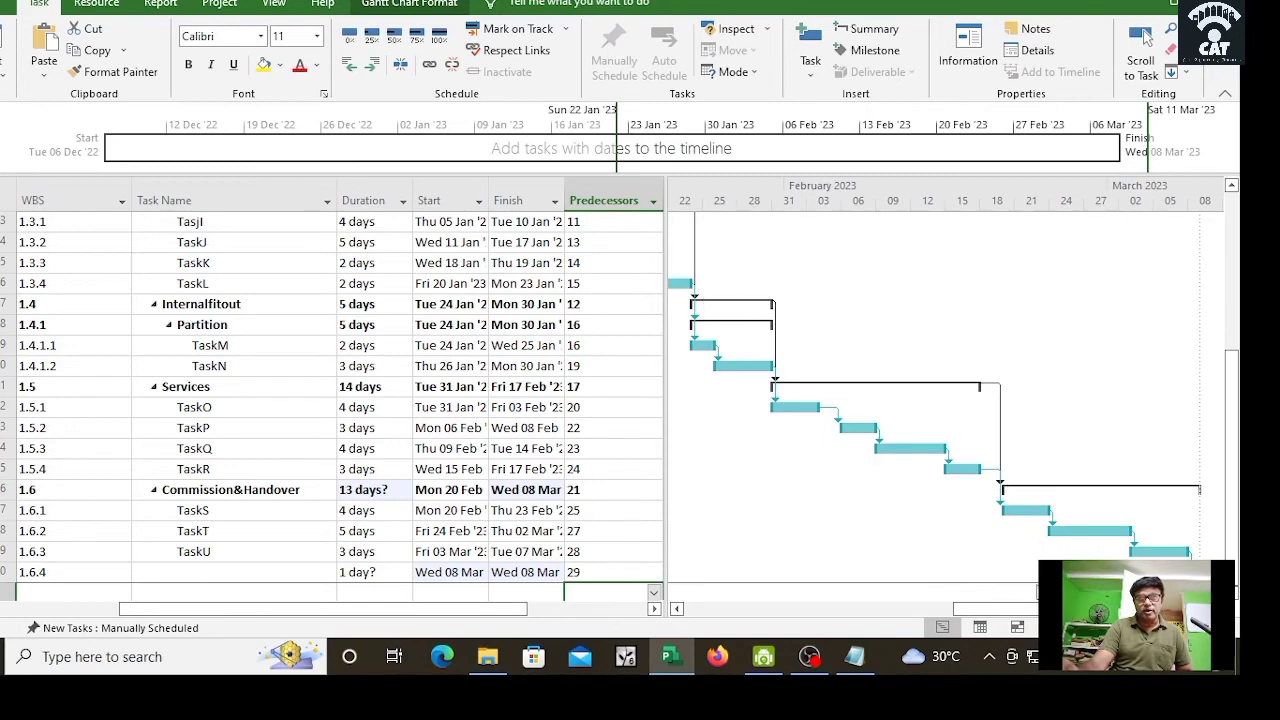
drag(1002, 612, 838, 615)
drag(725, 608, 873, 608)
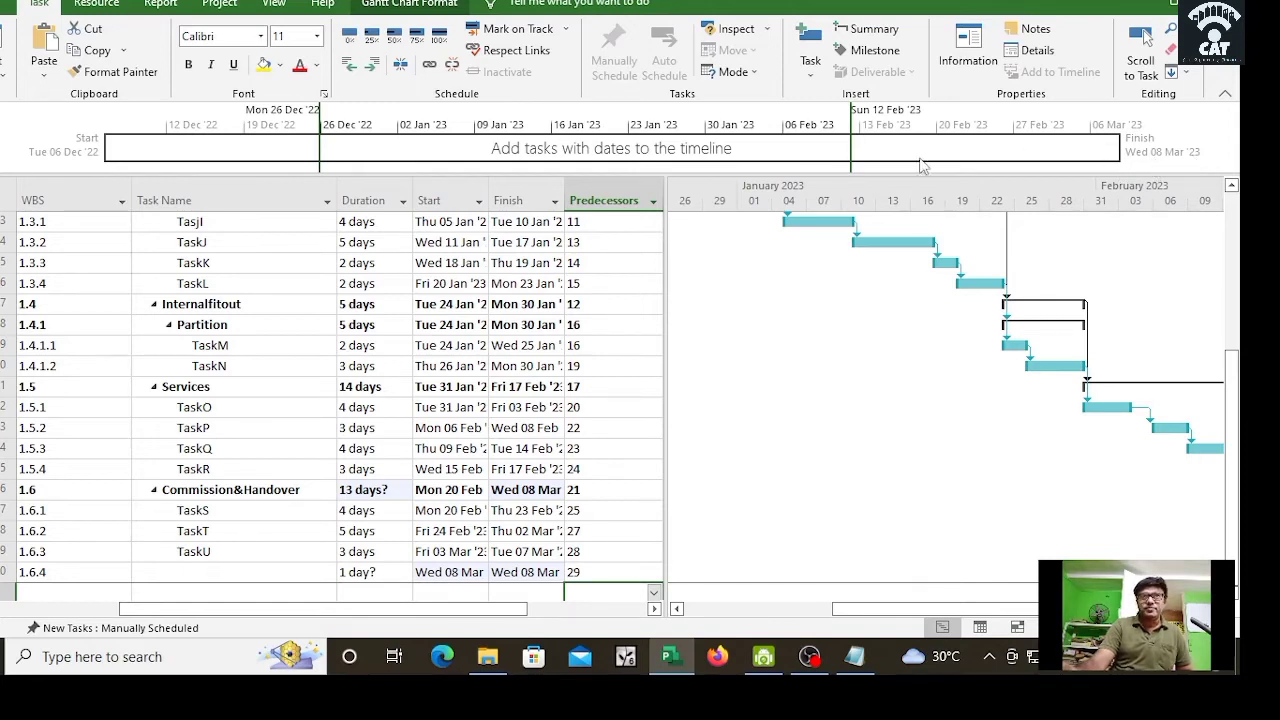
Step: Widen the task table to reveal Resource Names, then scroll it back to the Indicators and Mode columns
click(570, 127)
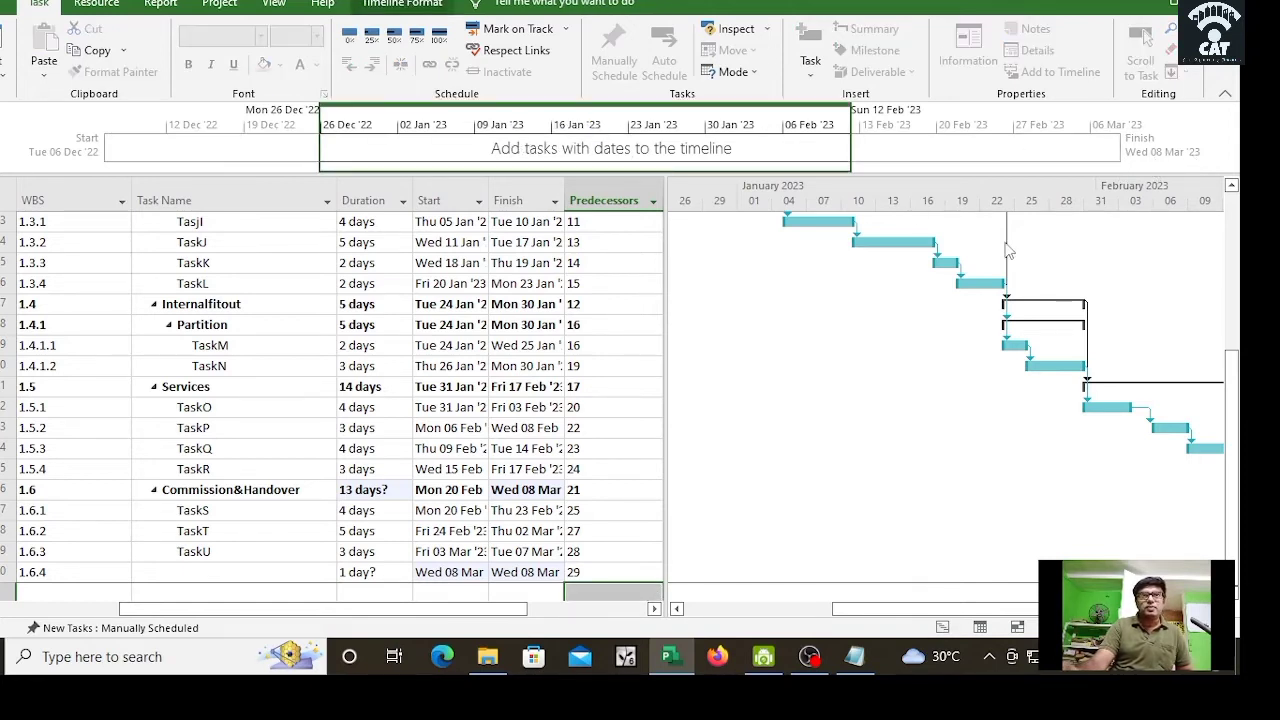
drag(980, 608, 1006, 608)
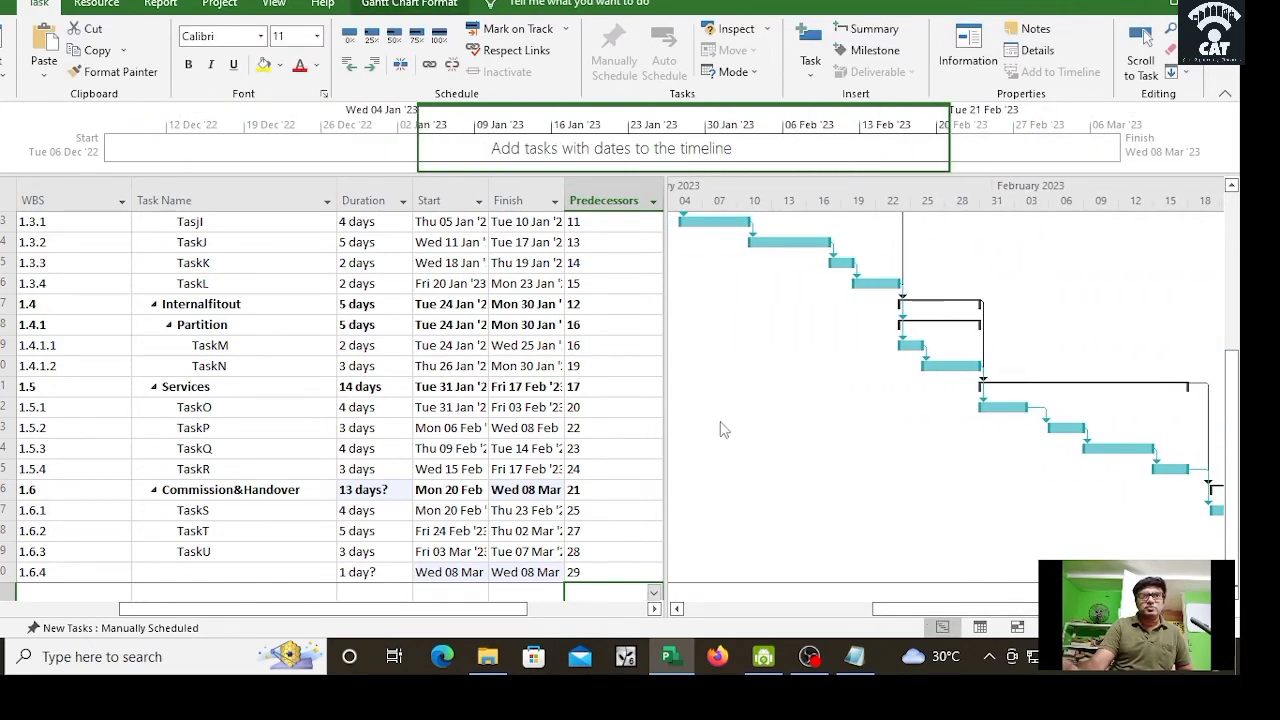
mouse_move(666, 409)
mouse_down()
mouse_move(522, 410)
mouse_move(676, 414)
mouse_up()
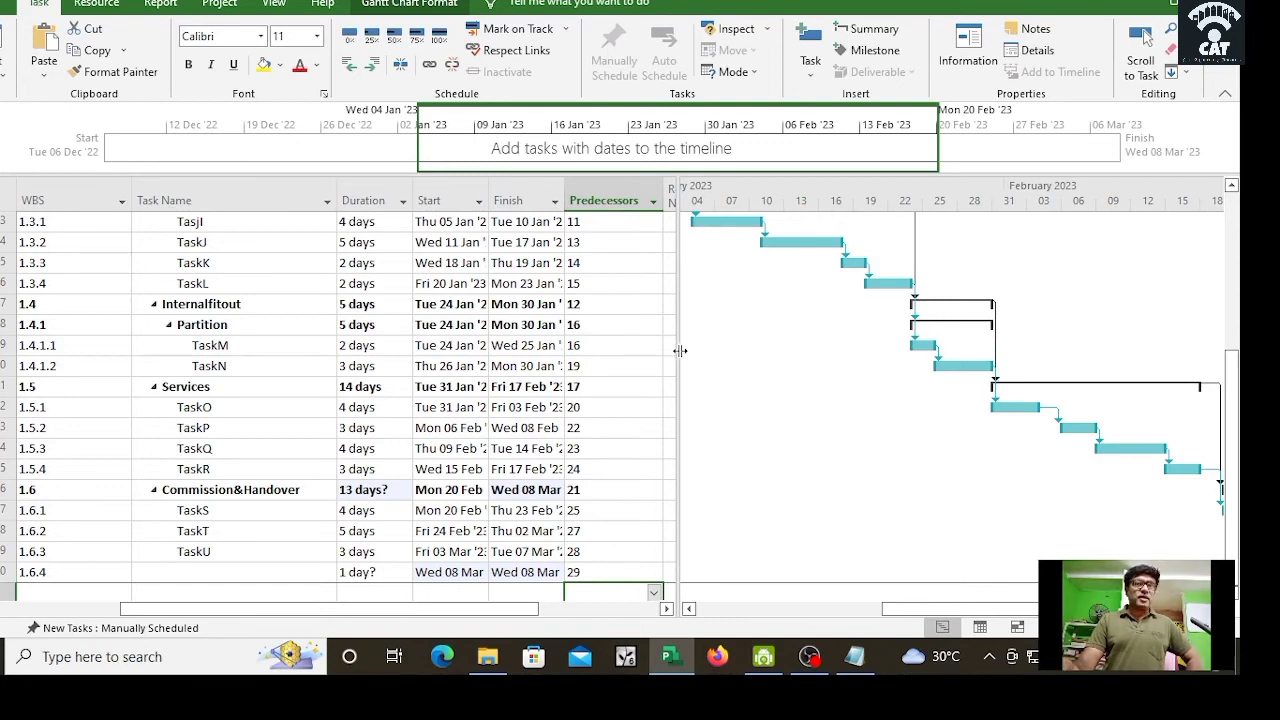
drag(679, 351, 732, 351)
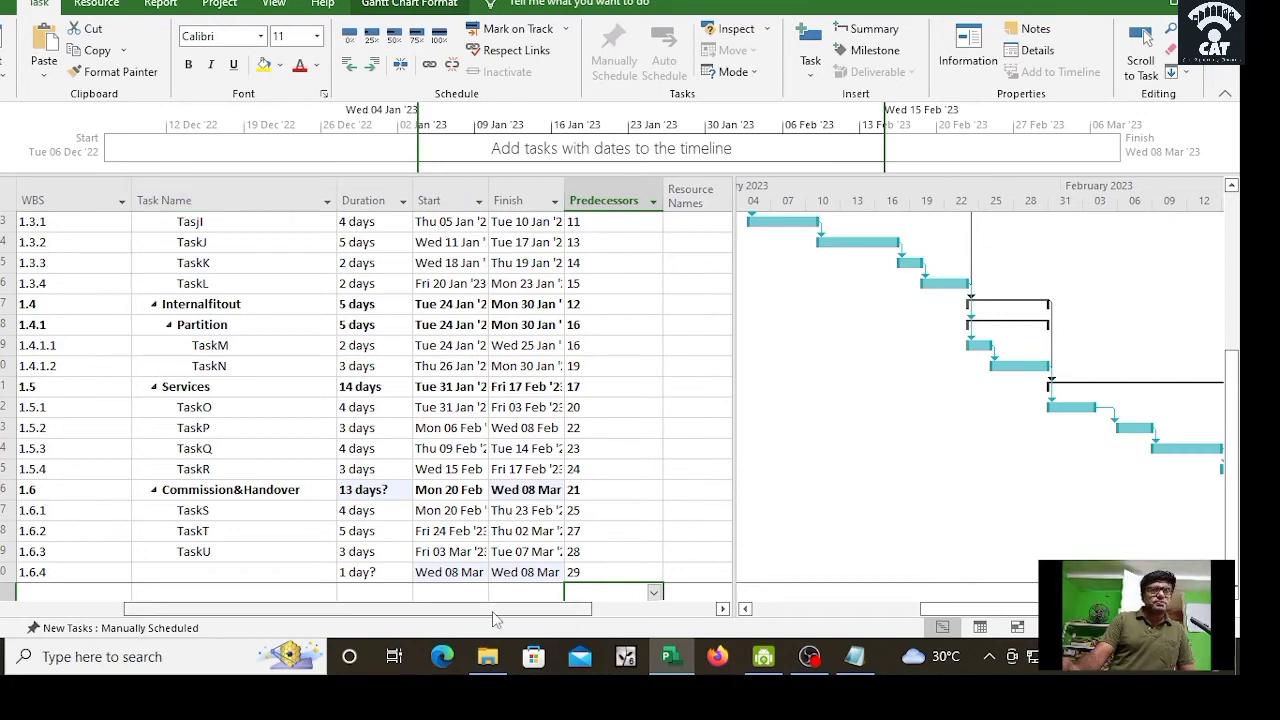
drag(492, 608, 343, 625)
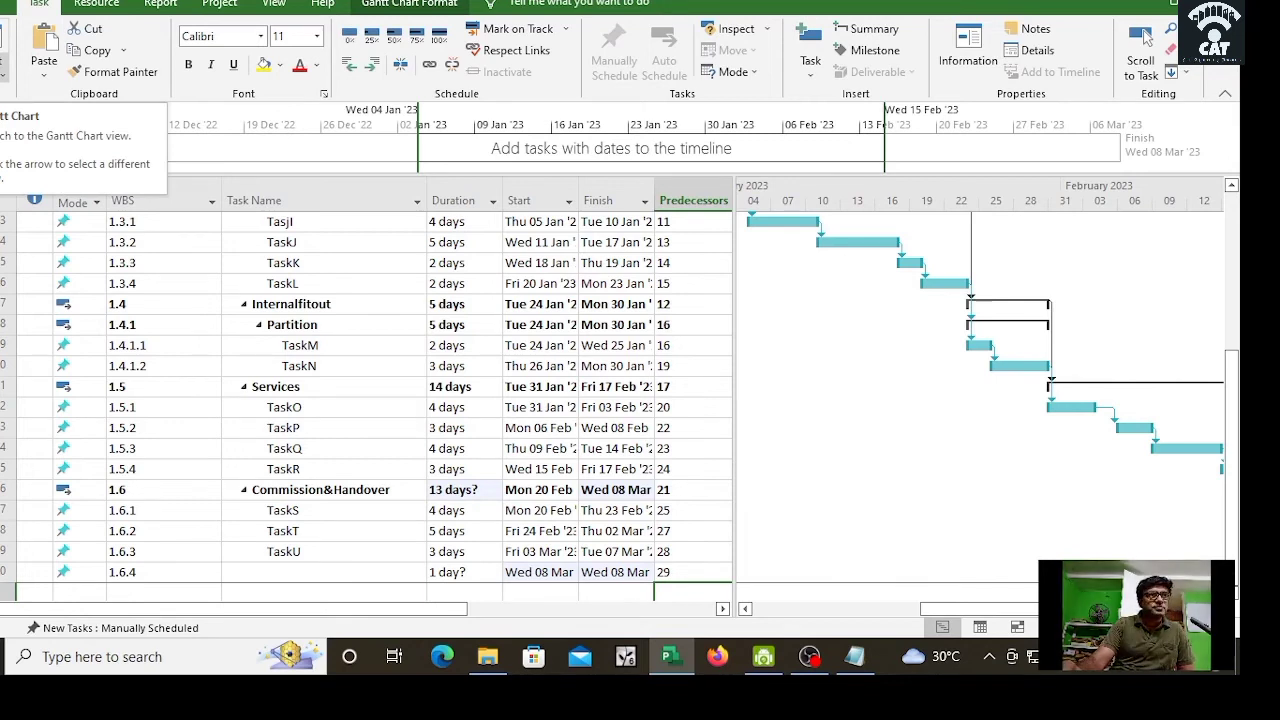
Step: Switch to the Resource Sheet and enter project manager, construction manager and labour1–labour3
click(5, 75)
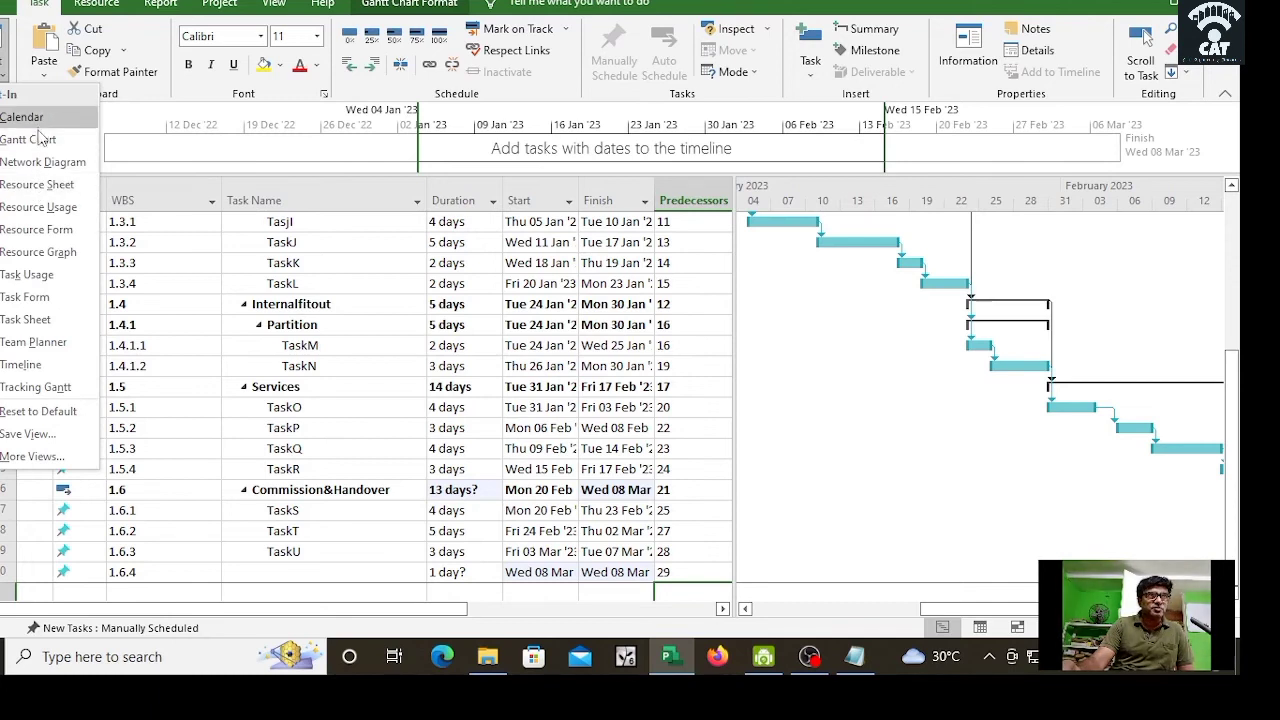
click(42, 186)
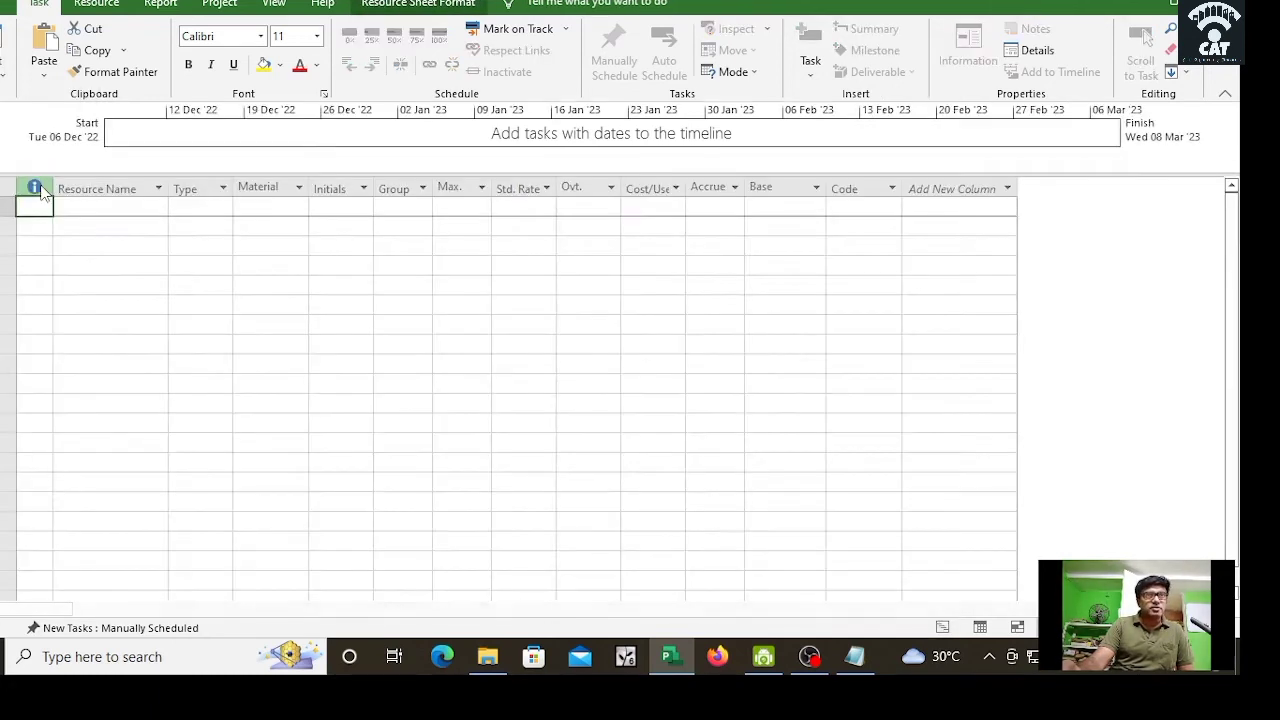
click(95, 211)
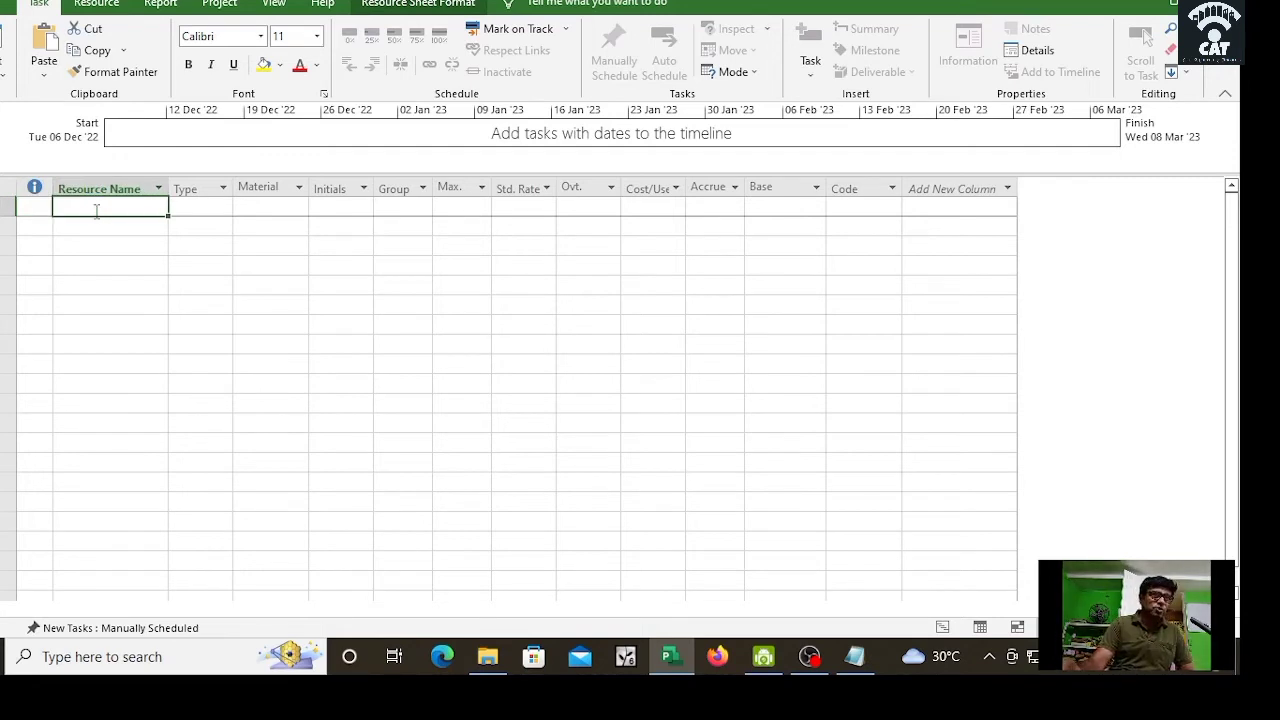
text(proj)
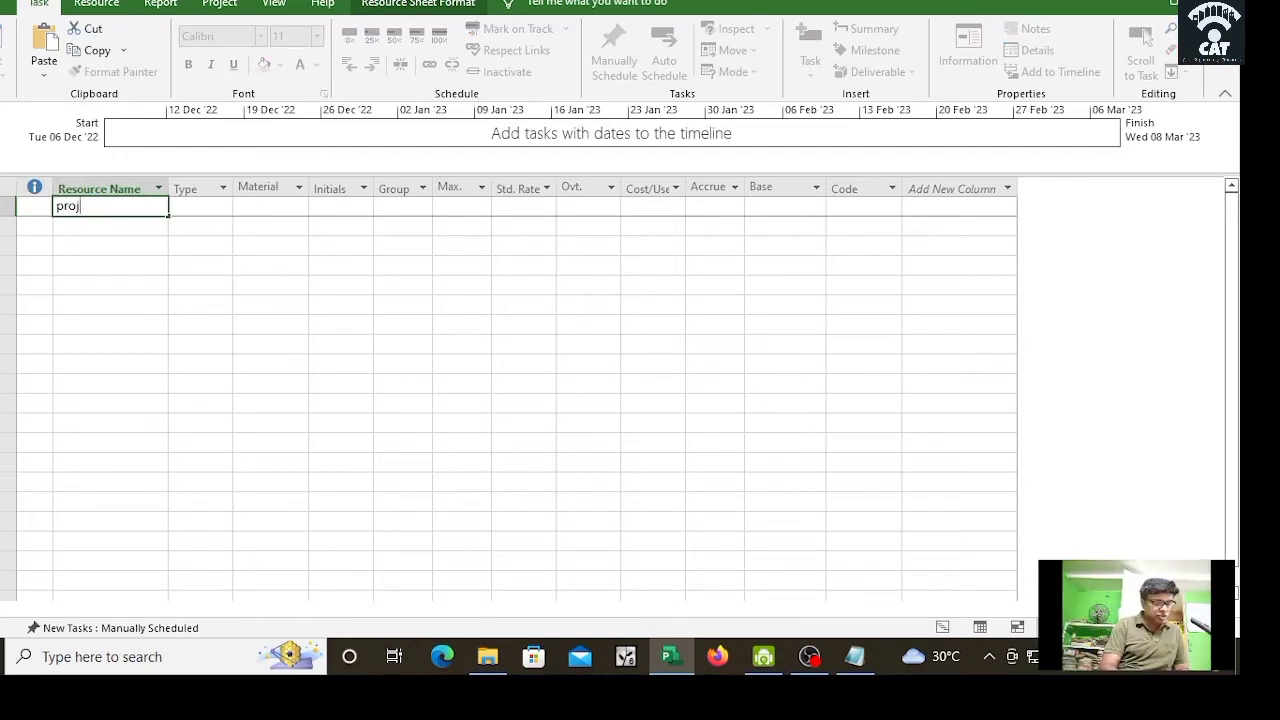
text(ect manager)
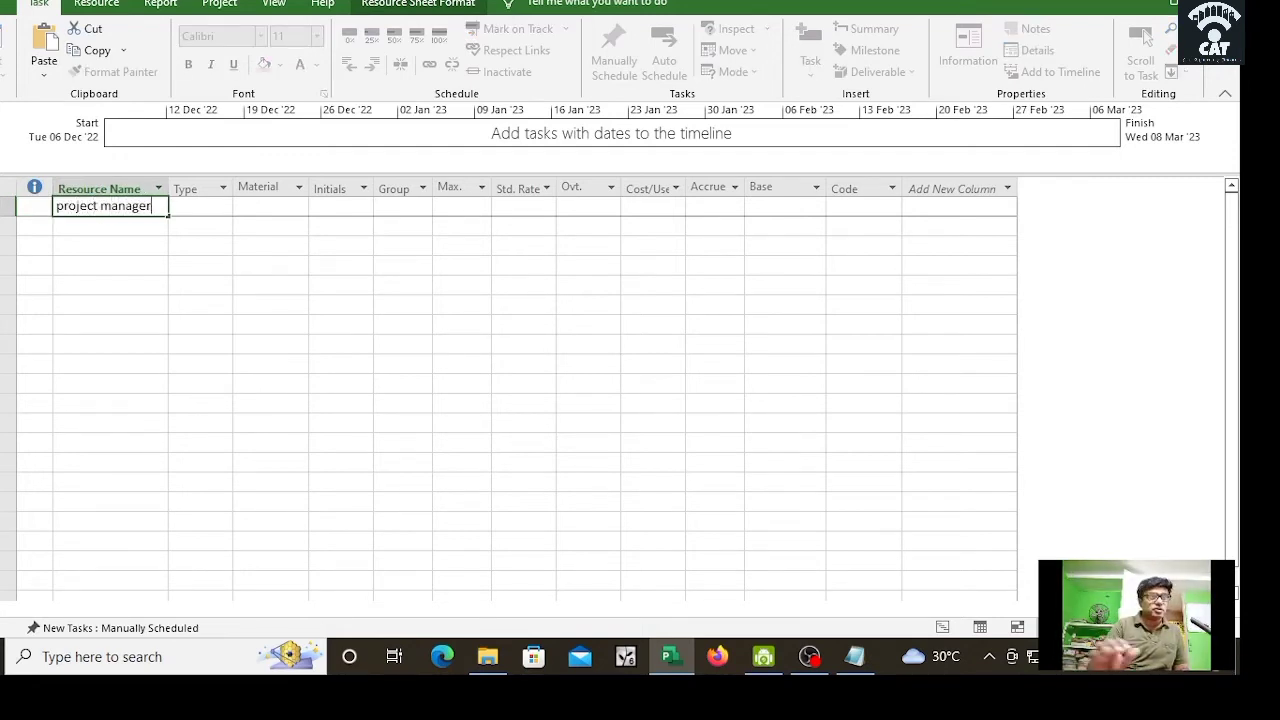
key(Return)
text(construction manager)
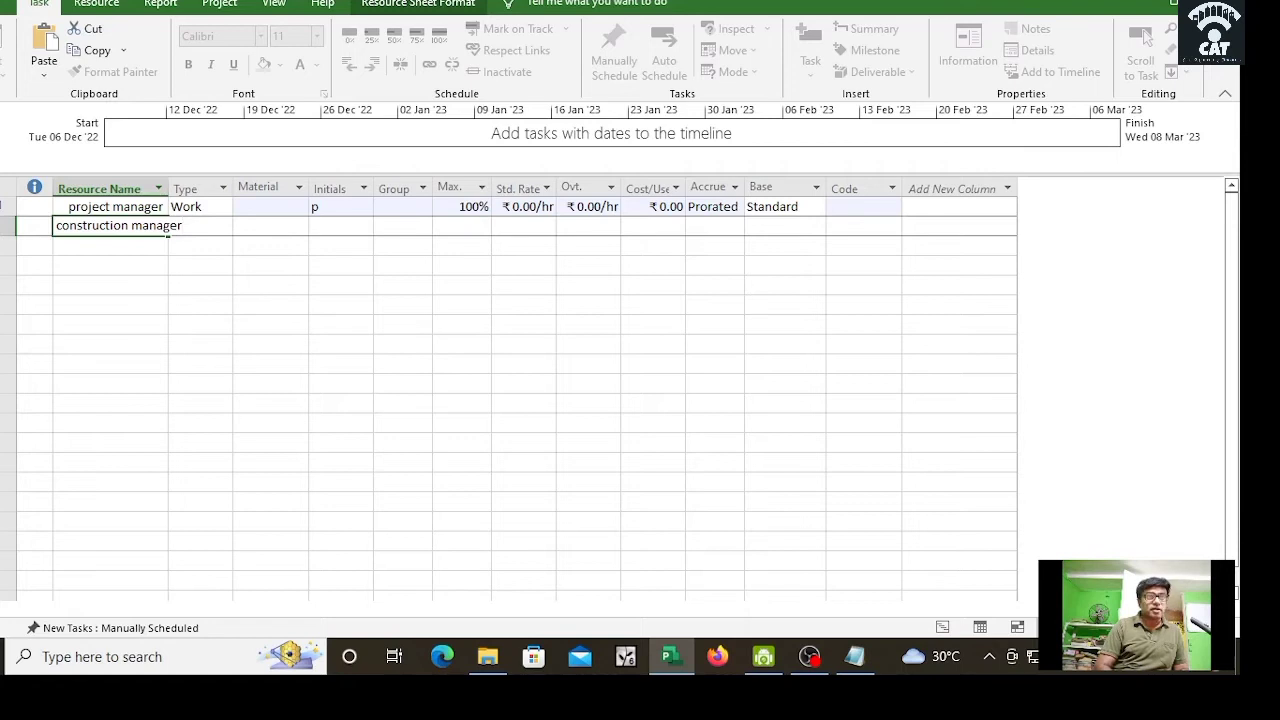
key(Return)
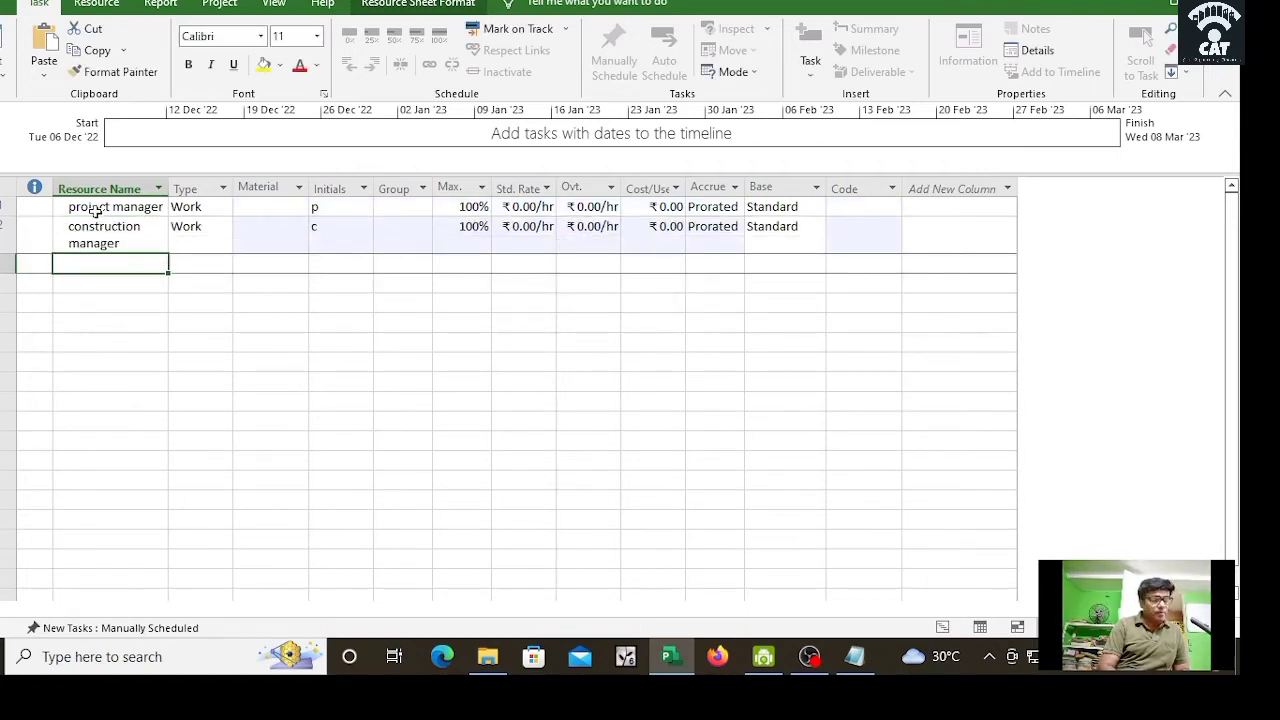
text(labour1)
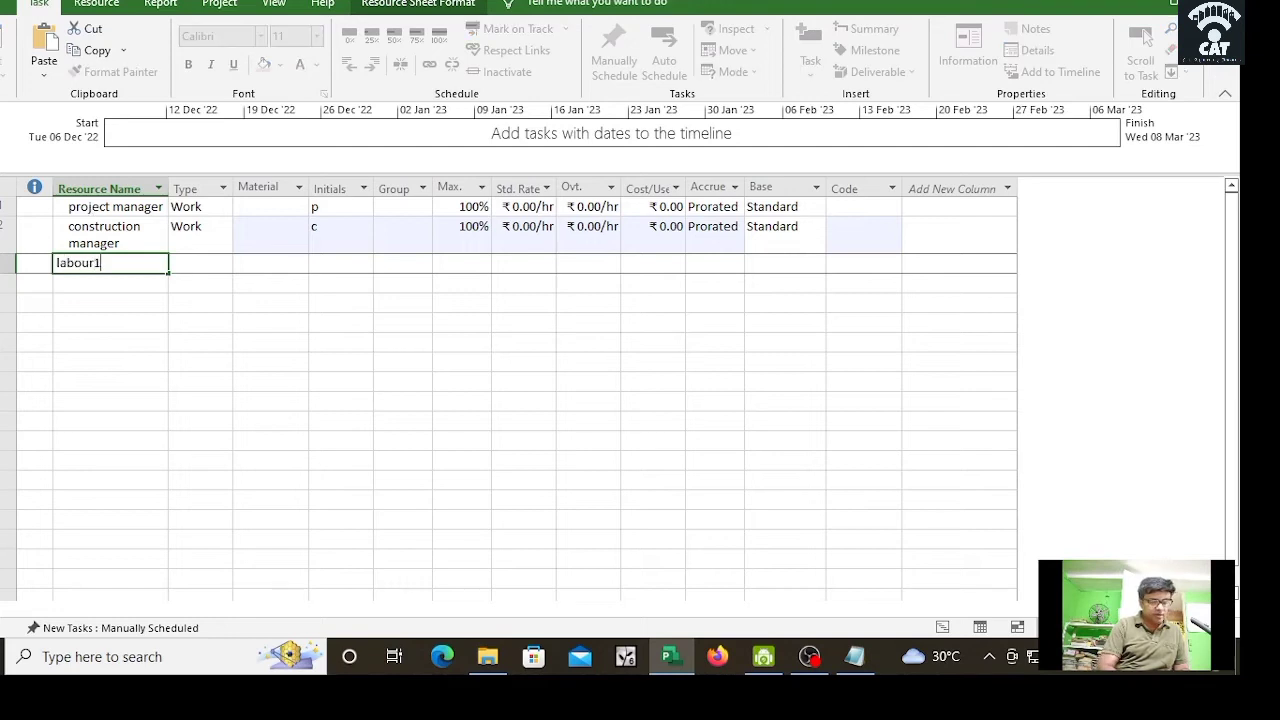
key(Return)
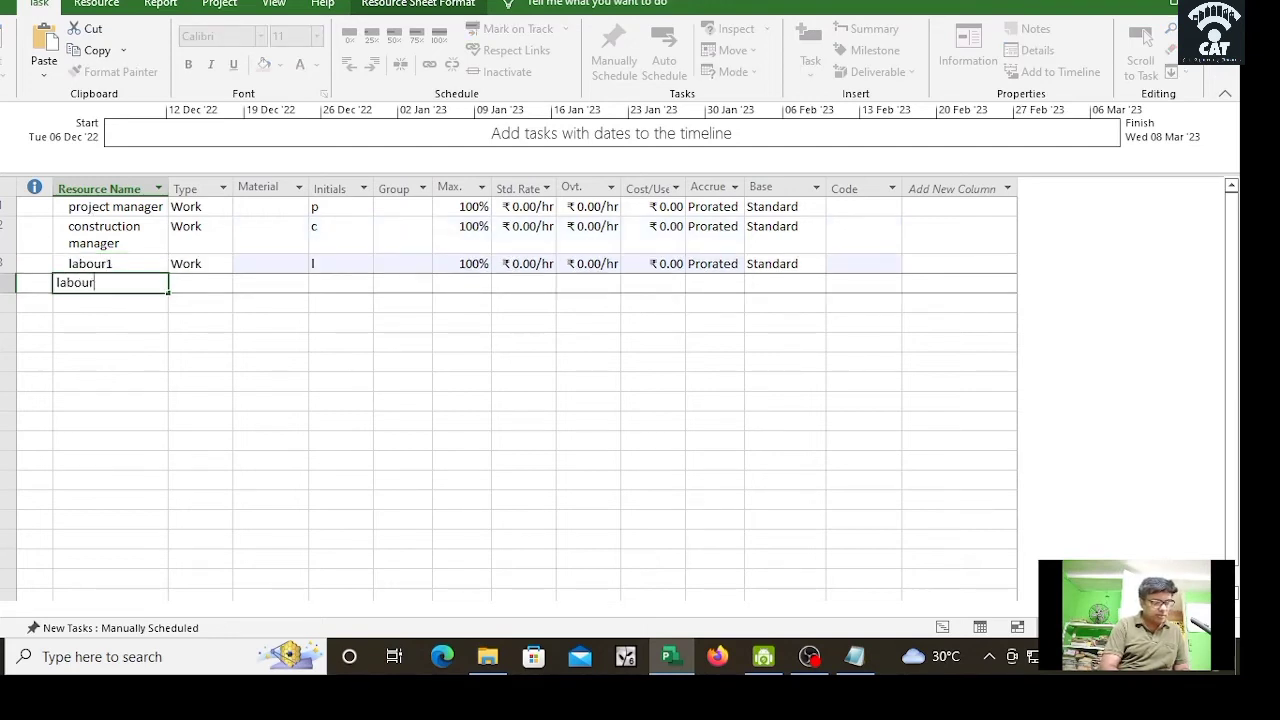
key(Return)
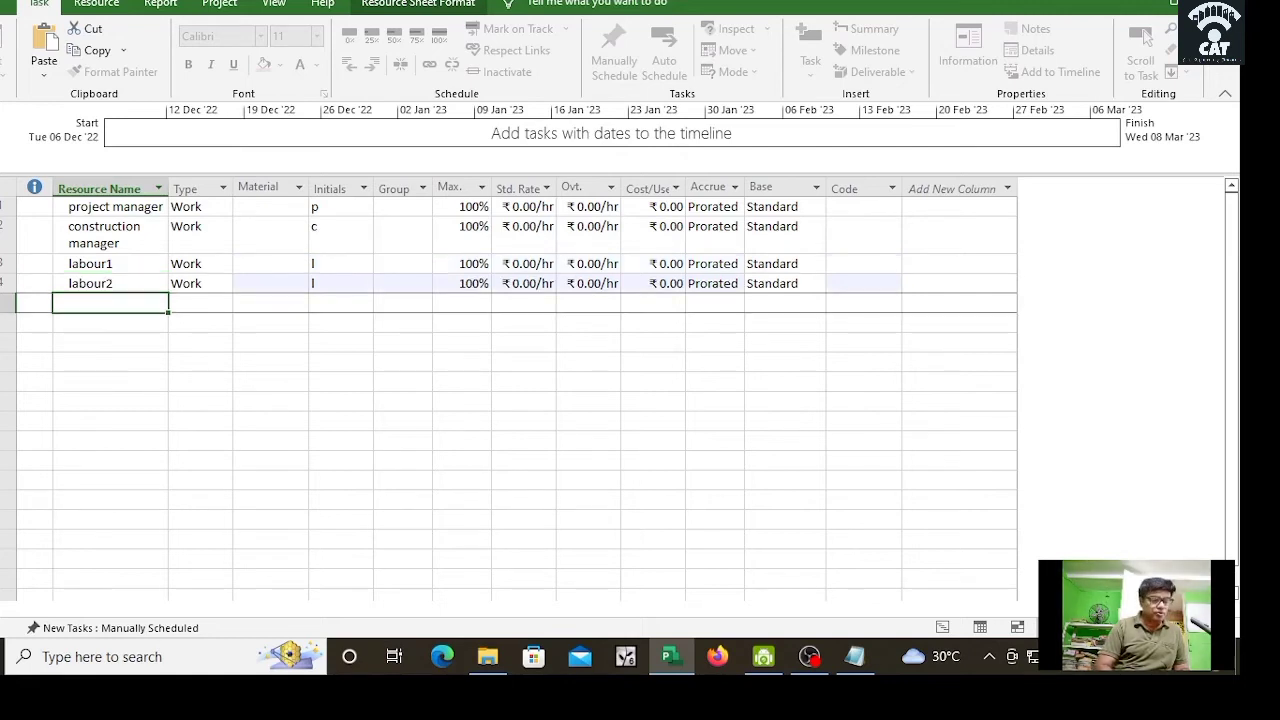
text(;abour)
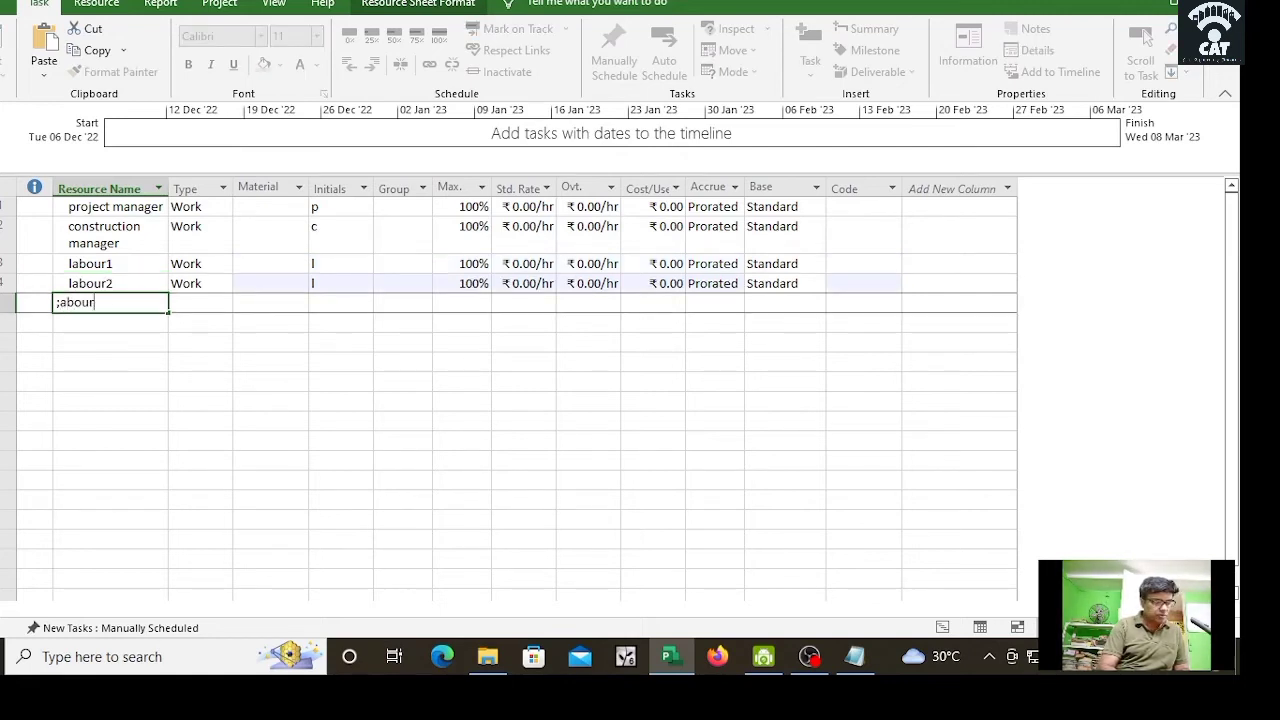
text(3)
key(Return)
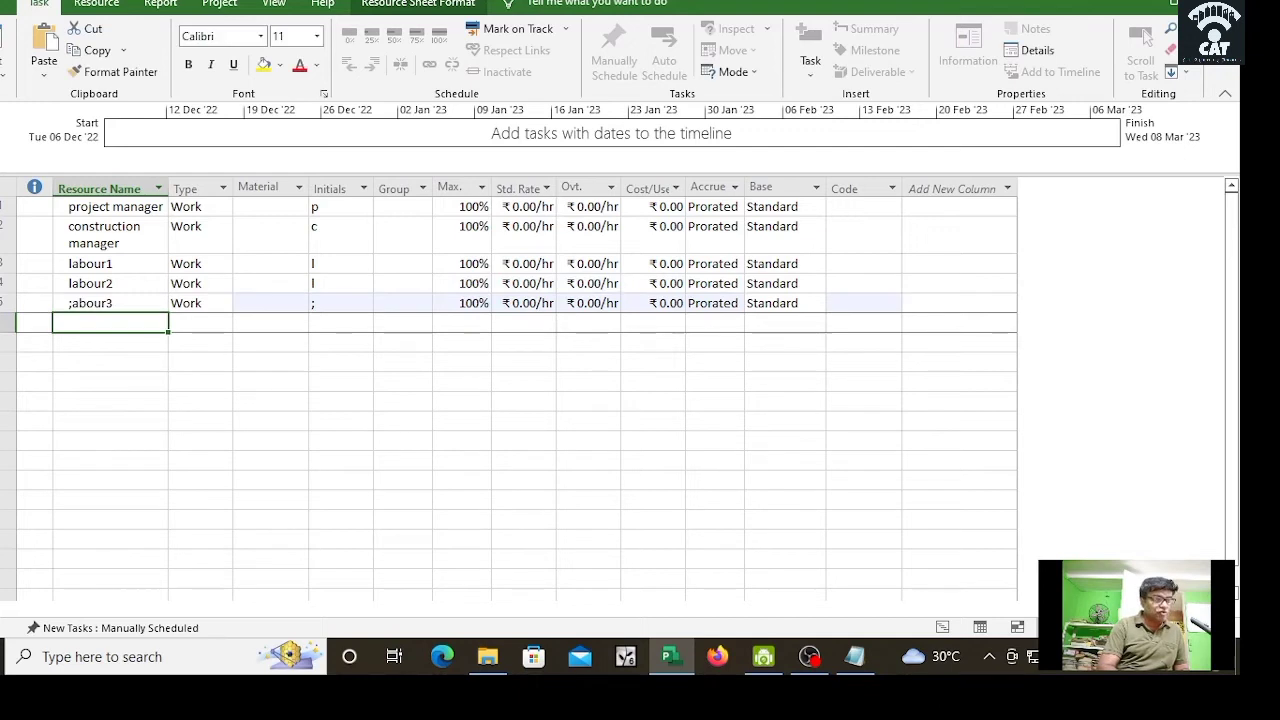
Step: Add staff1 and fill it down into the two rows below
text(staff1)
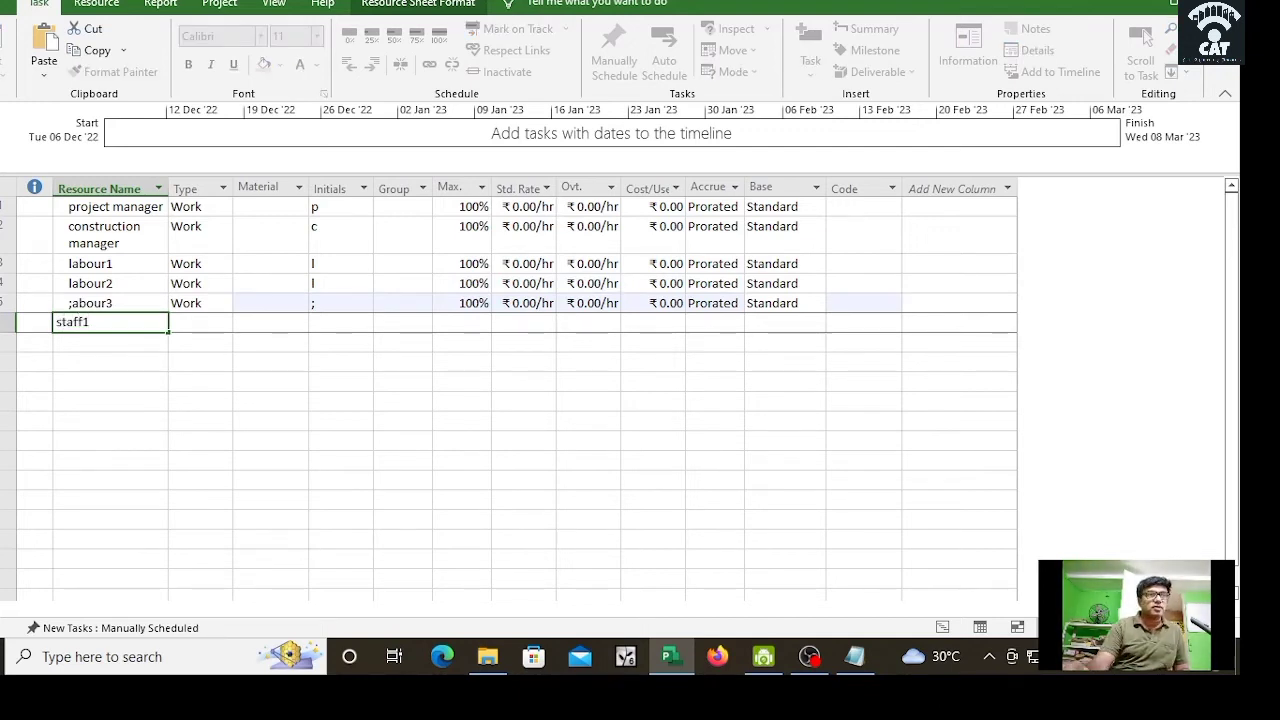
drag(168, 331, 170, 362)
click(148, 360)
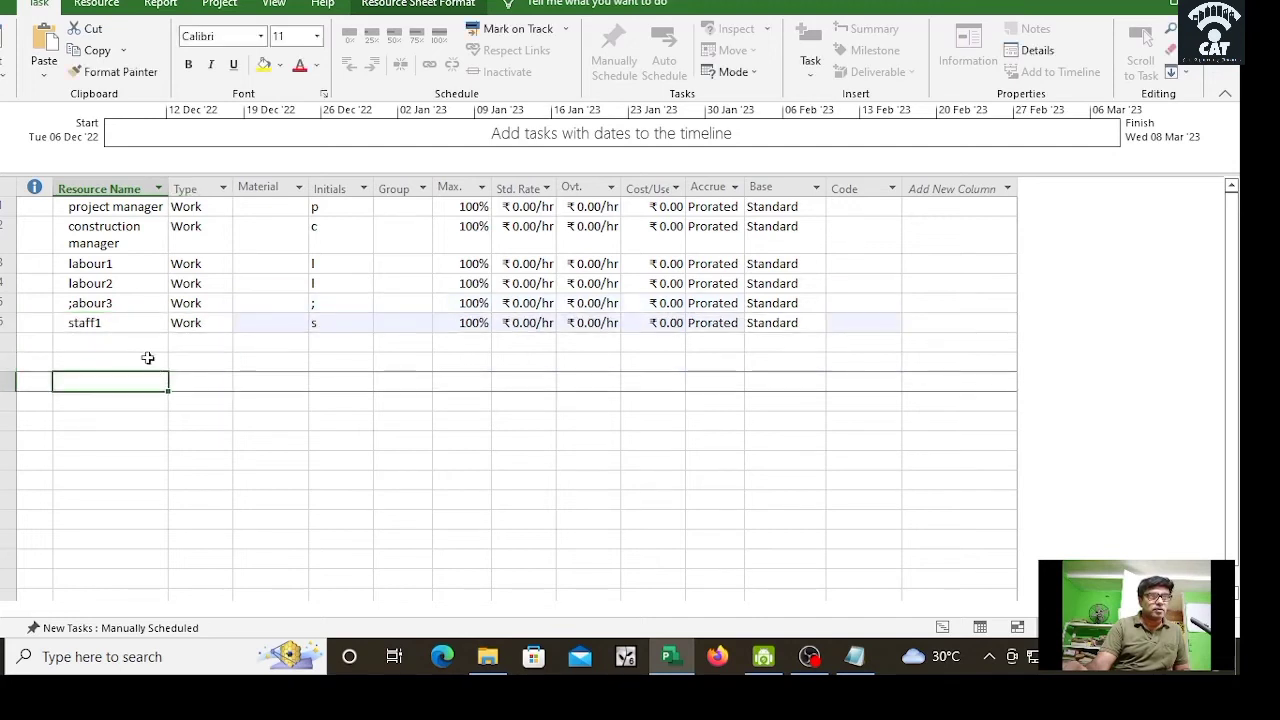
click(143, 326)
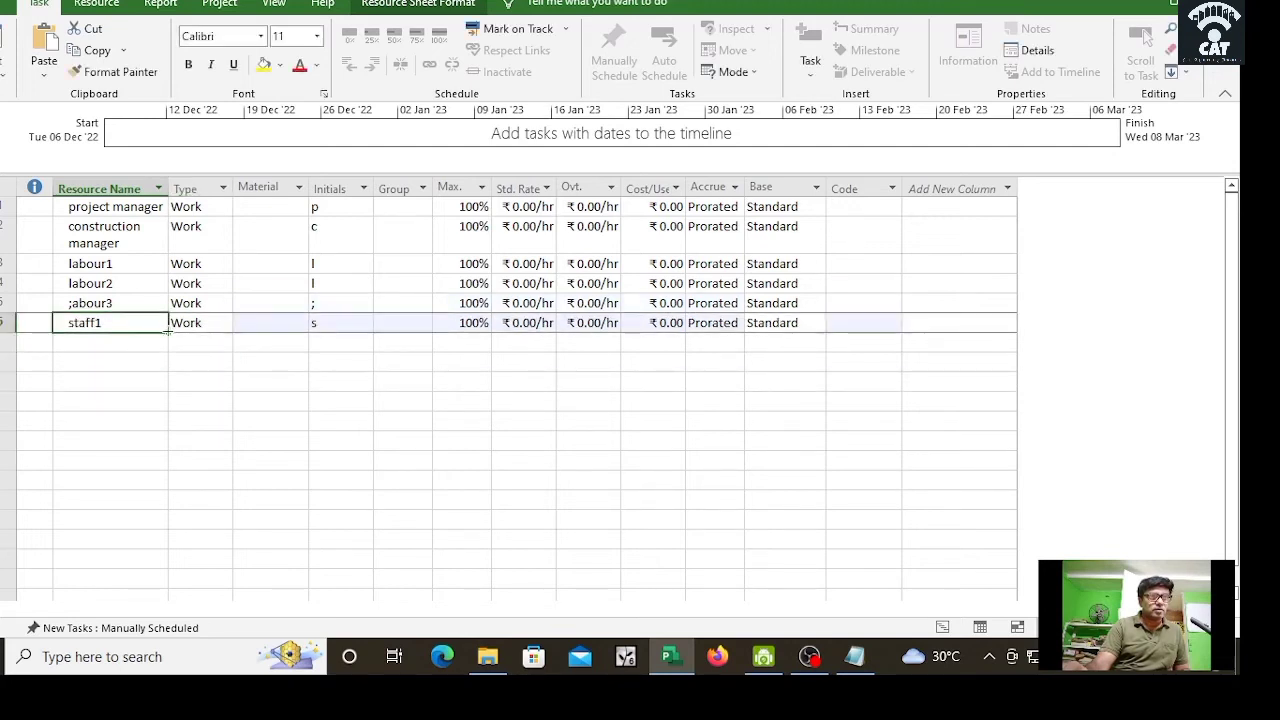
drag(168, 332, 170, 372)
click(189, 440)
Step: Rename the two copied staff1 entries to staff2 and staff3 via Resource Information
double_click(110, 345)
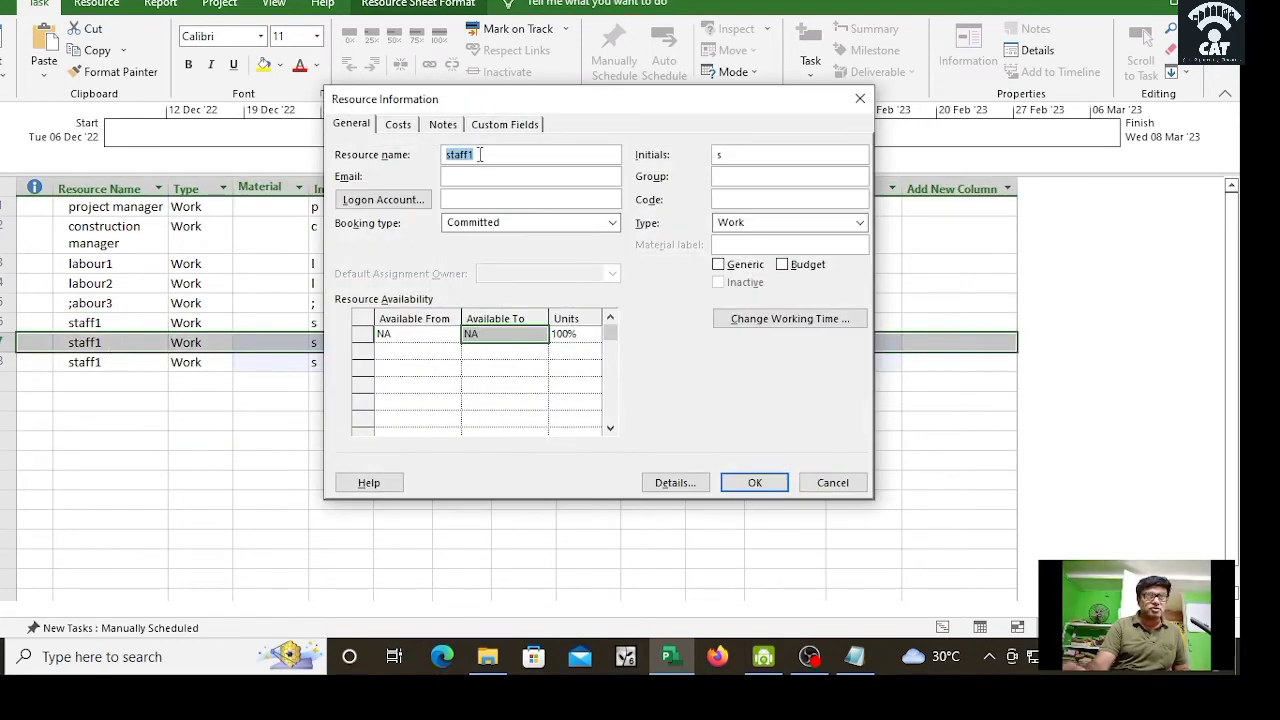
click(471, 155)
text(2)
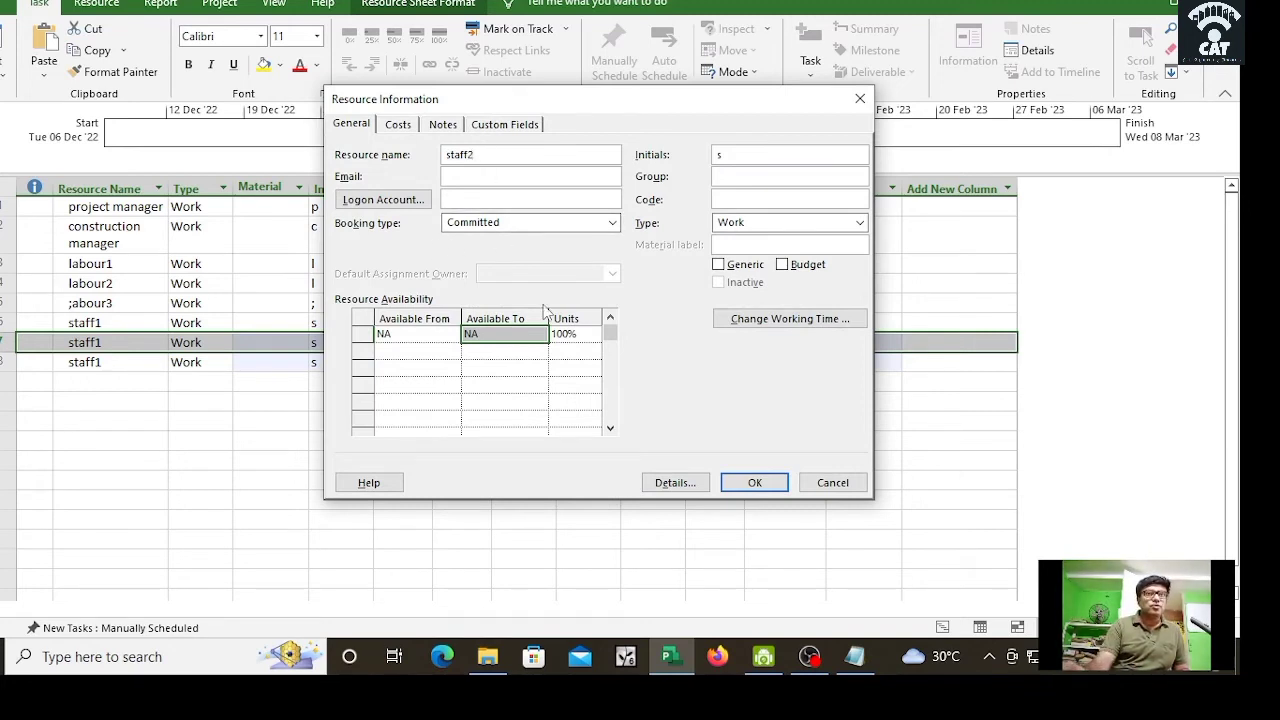
click(754, 482)
click(110, 362)
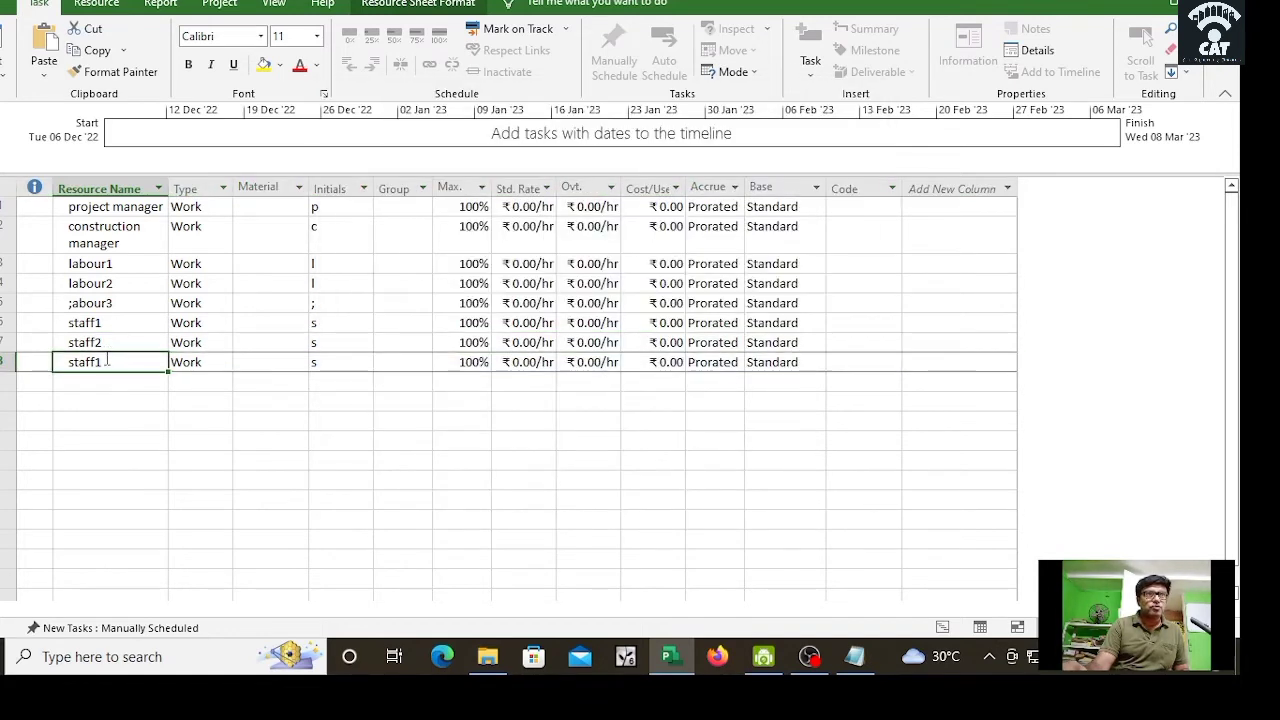
double_click(110, 362)
click(483, 154)
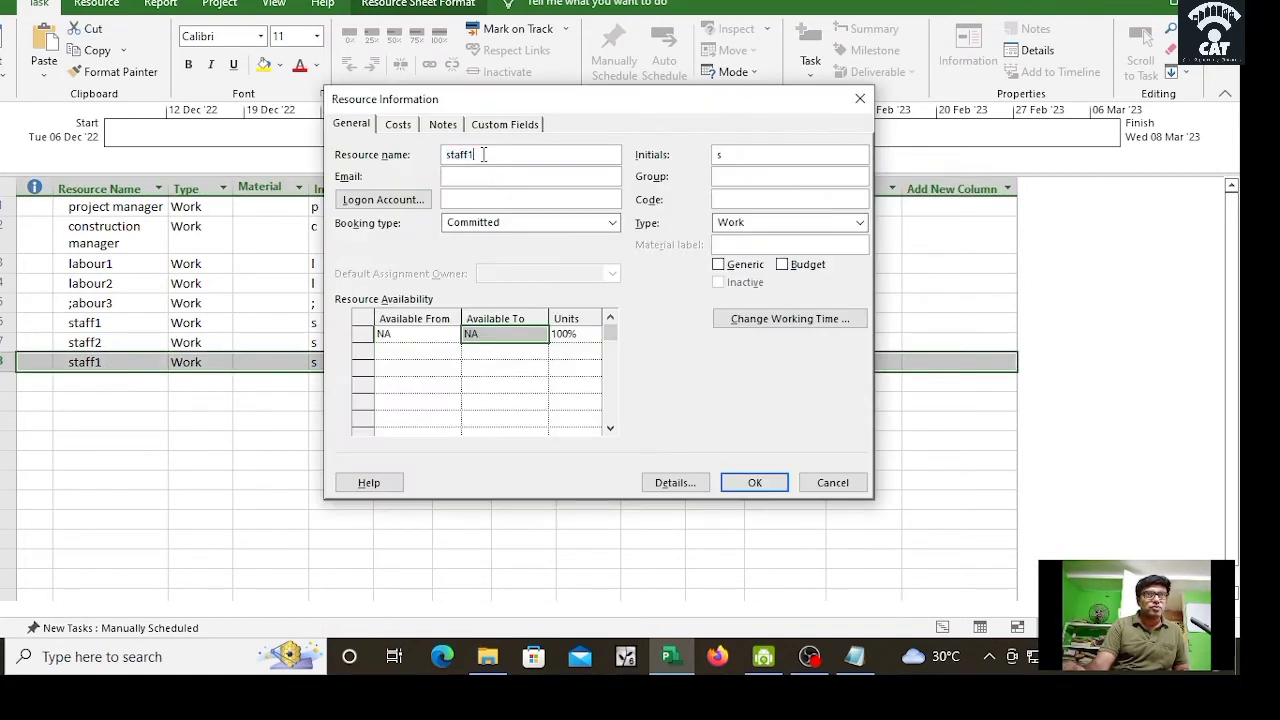
key(BackSpace)
text(3)
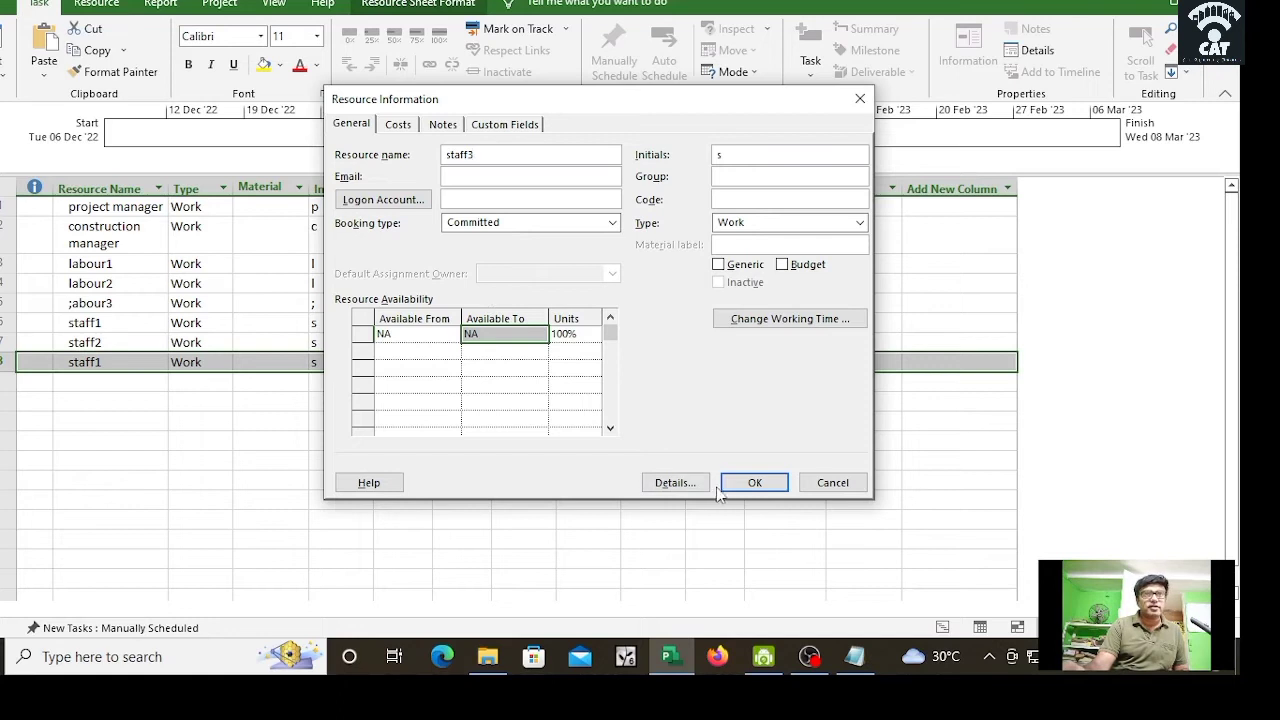
click(755, 482)
click(200, 460)
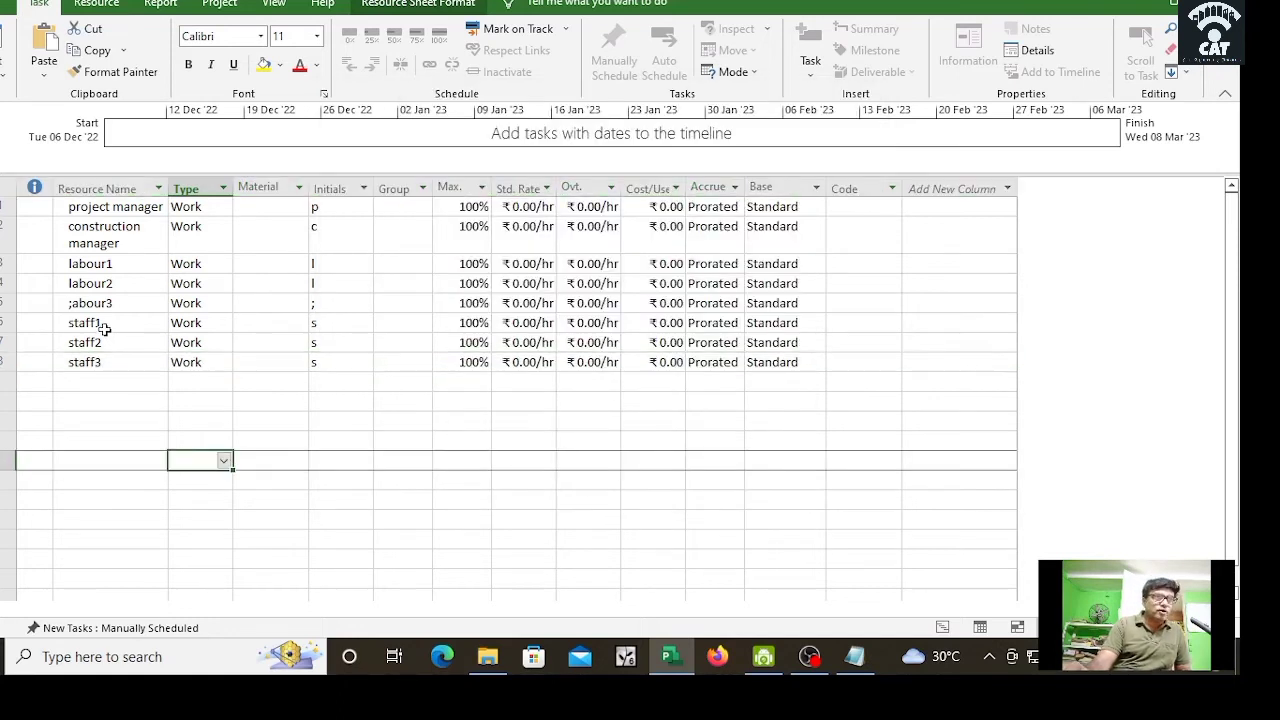
click(140, 325)
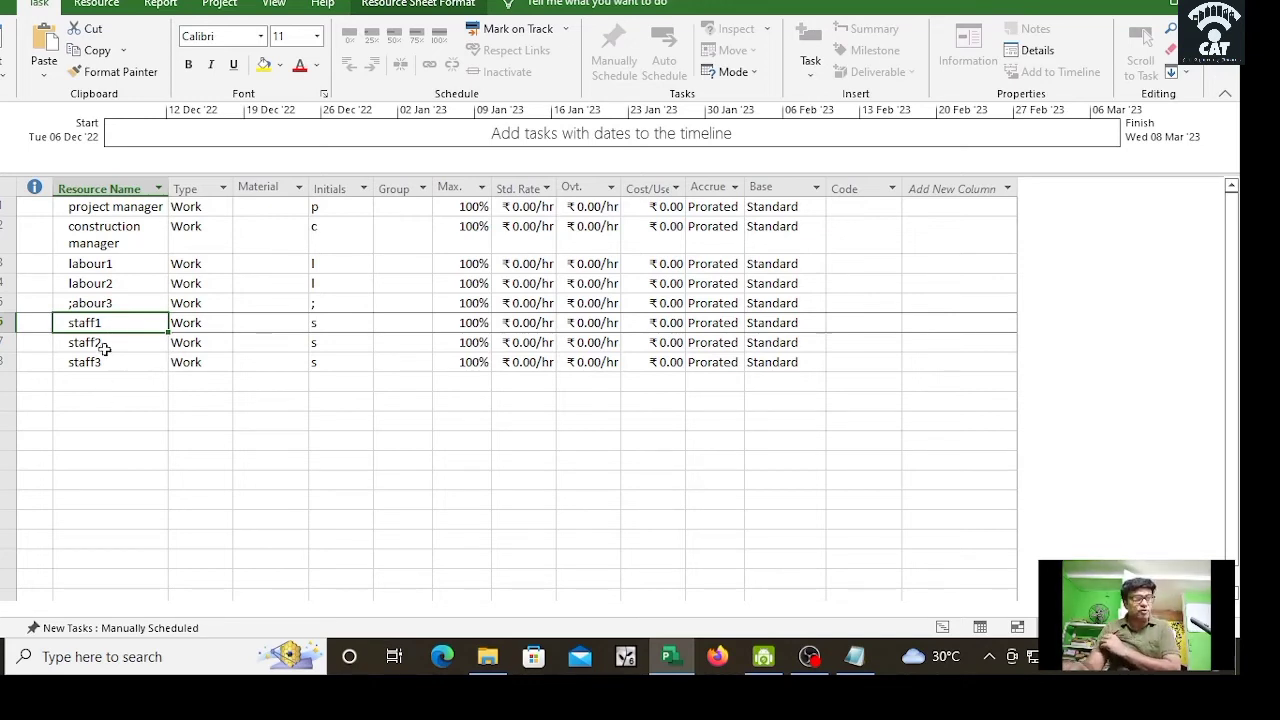
click(127, 404)
Step: Fix the mistyped ';abour3' resource name to labour3
double_click(92, 306)
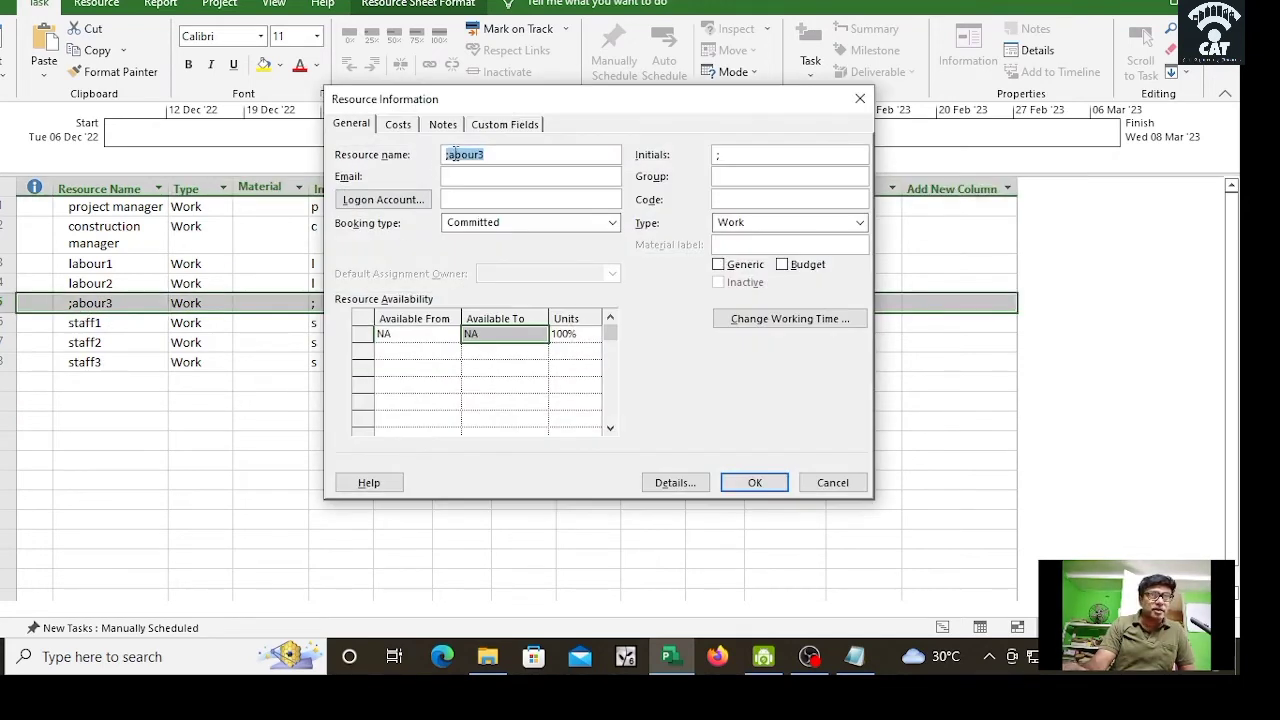
click(445, 155)
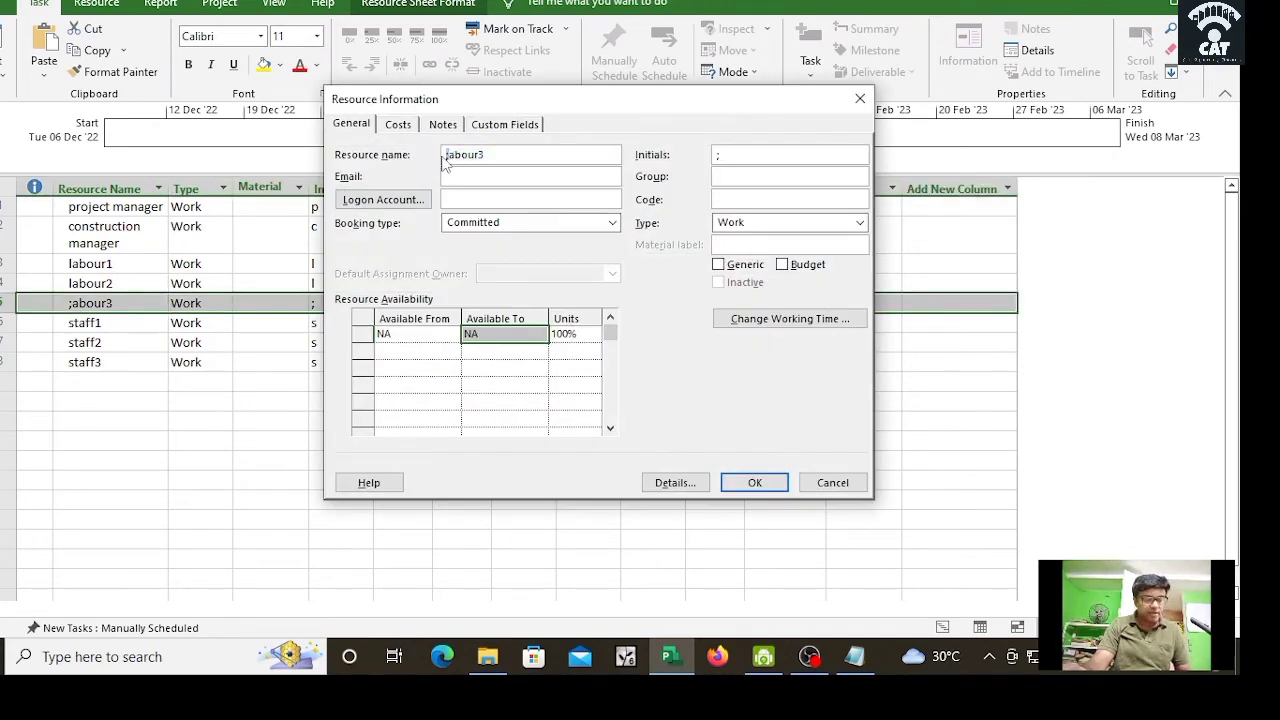
key(Delete)
text(l)
click(752, 483)
click(214, 443)
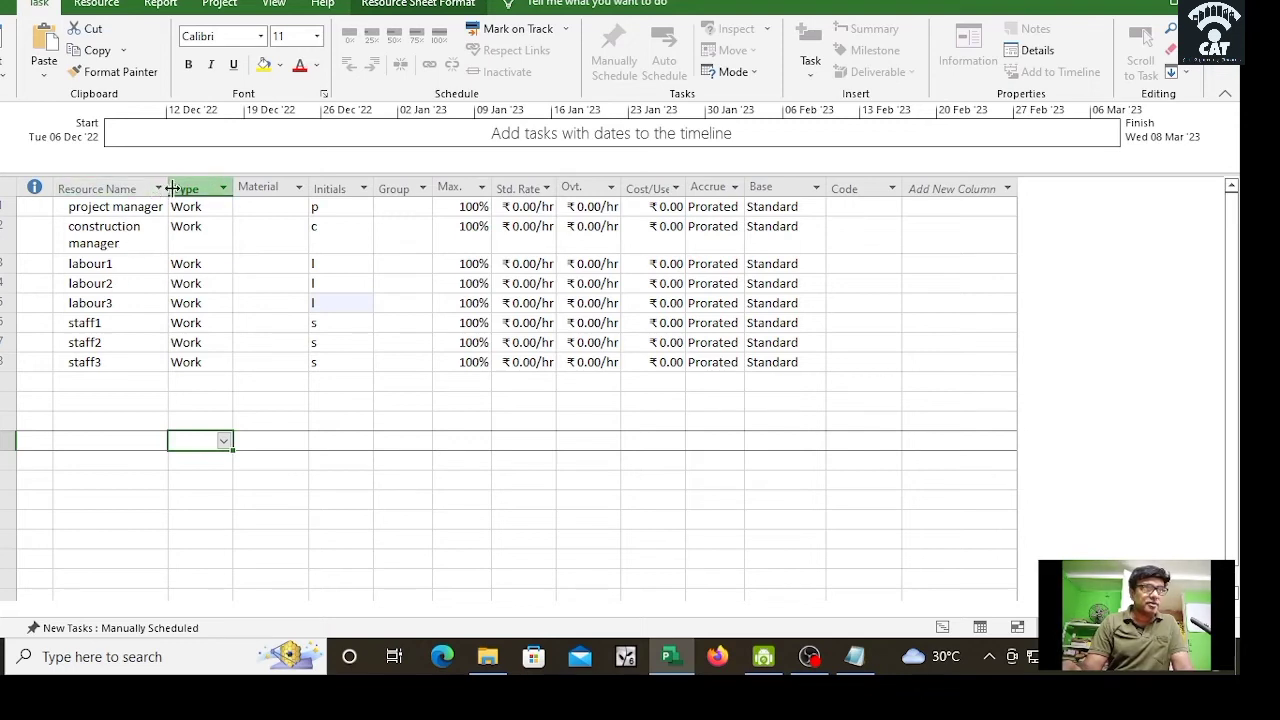
Step: Widen the Resource Name column and check project manager's Type, leaving it as Work
drag(170, 189, 204, 199)
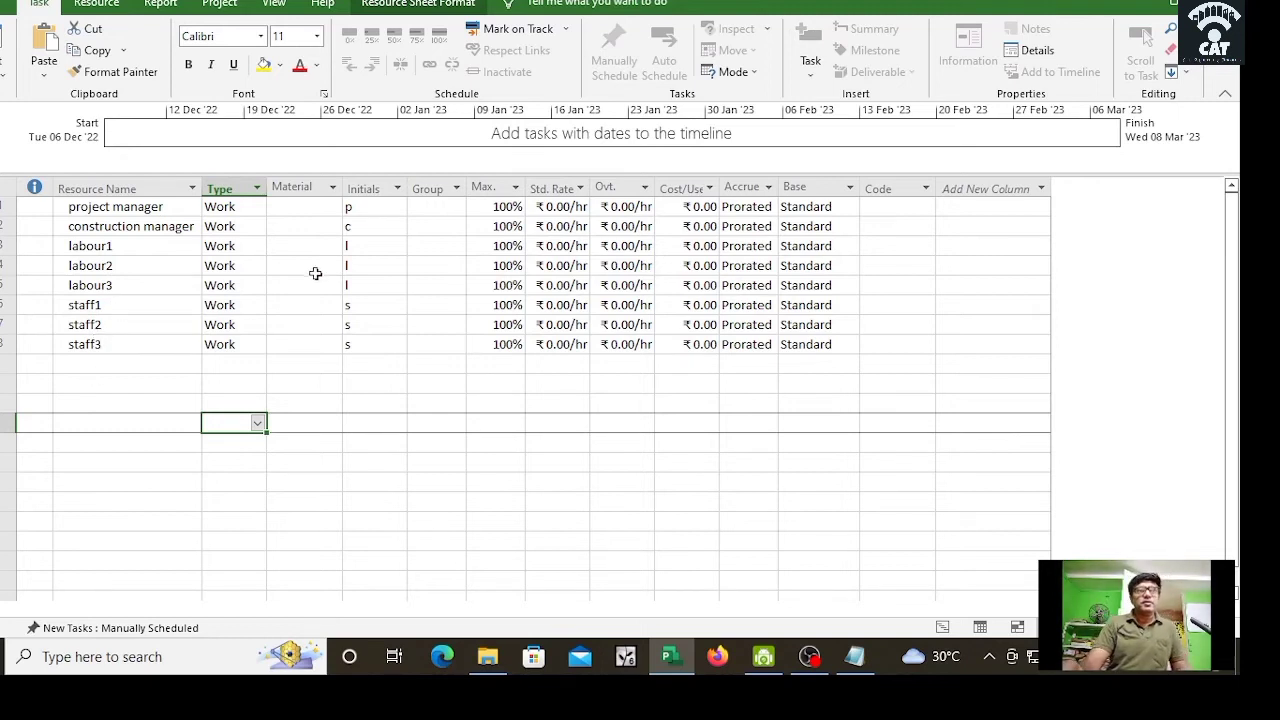
click(257, 208)
click(257, 208)
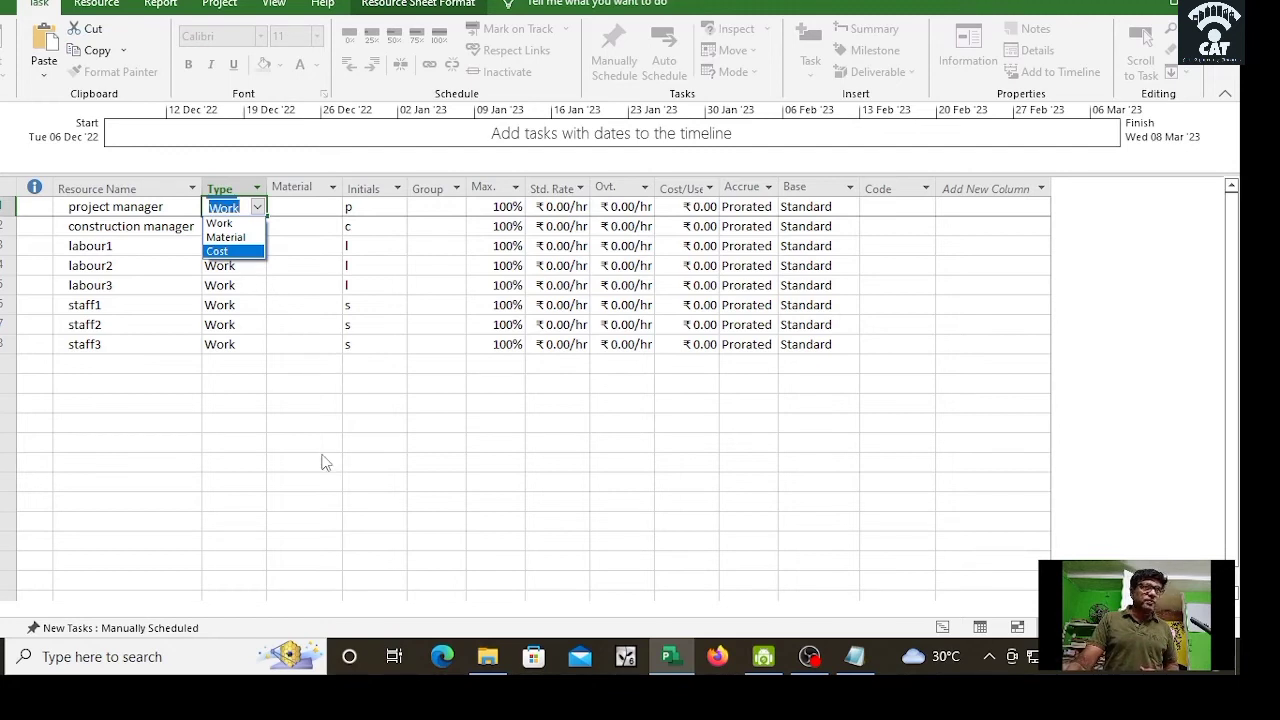
key(Escape)
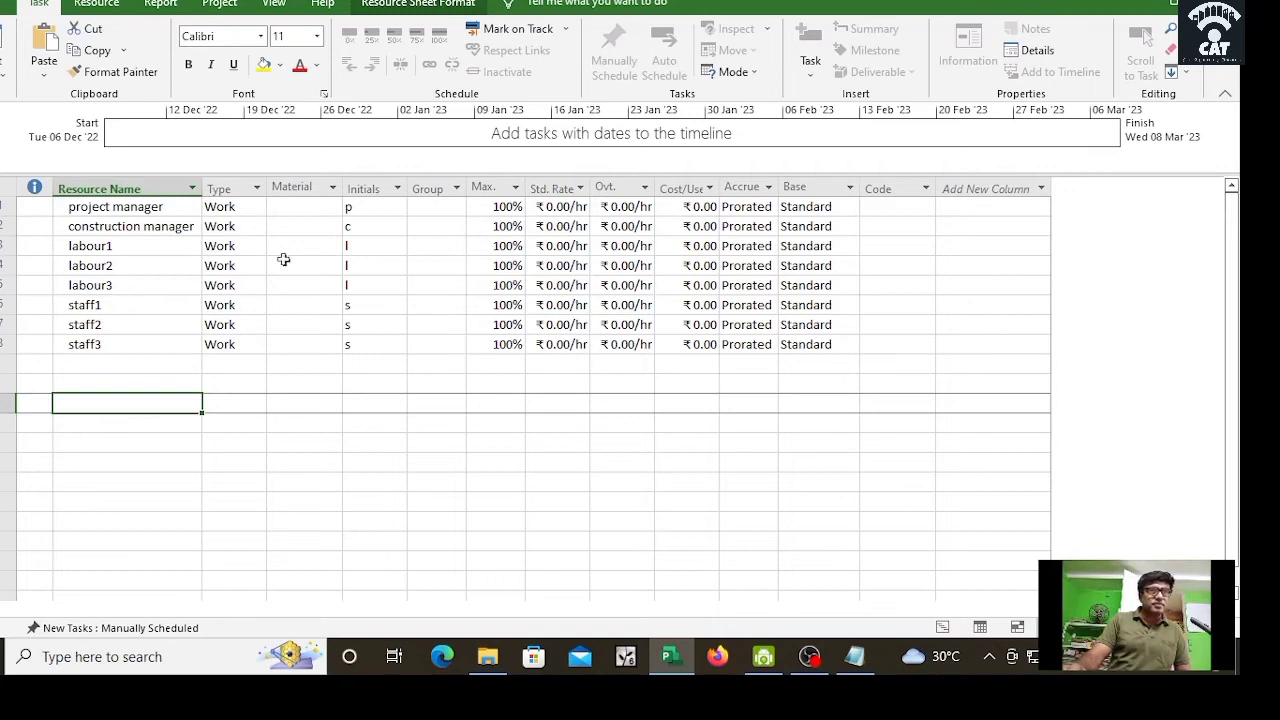
Step: Set the project manager's standard rate to 1,000/day in Resource Information's Costs tab
double_click(575, 207)
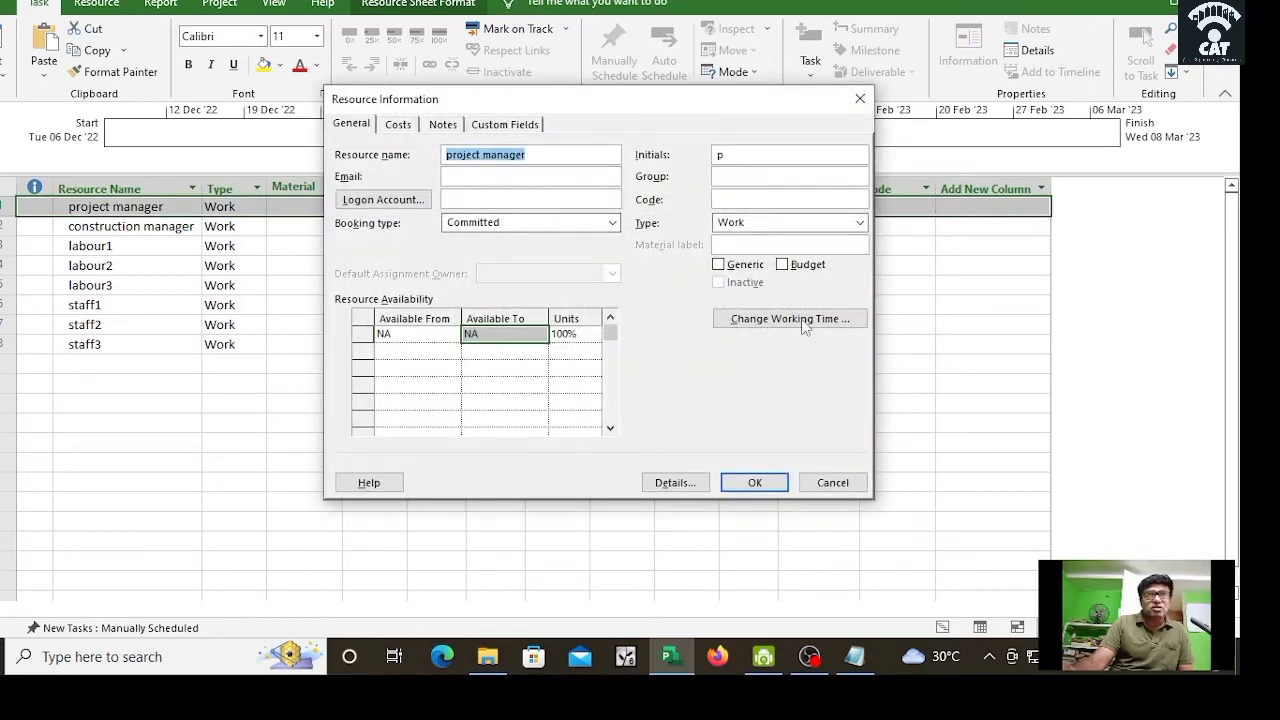
click(400, 126)
click(504, 283)
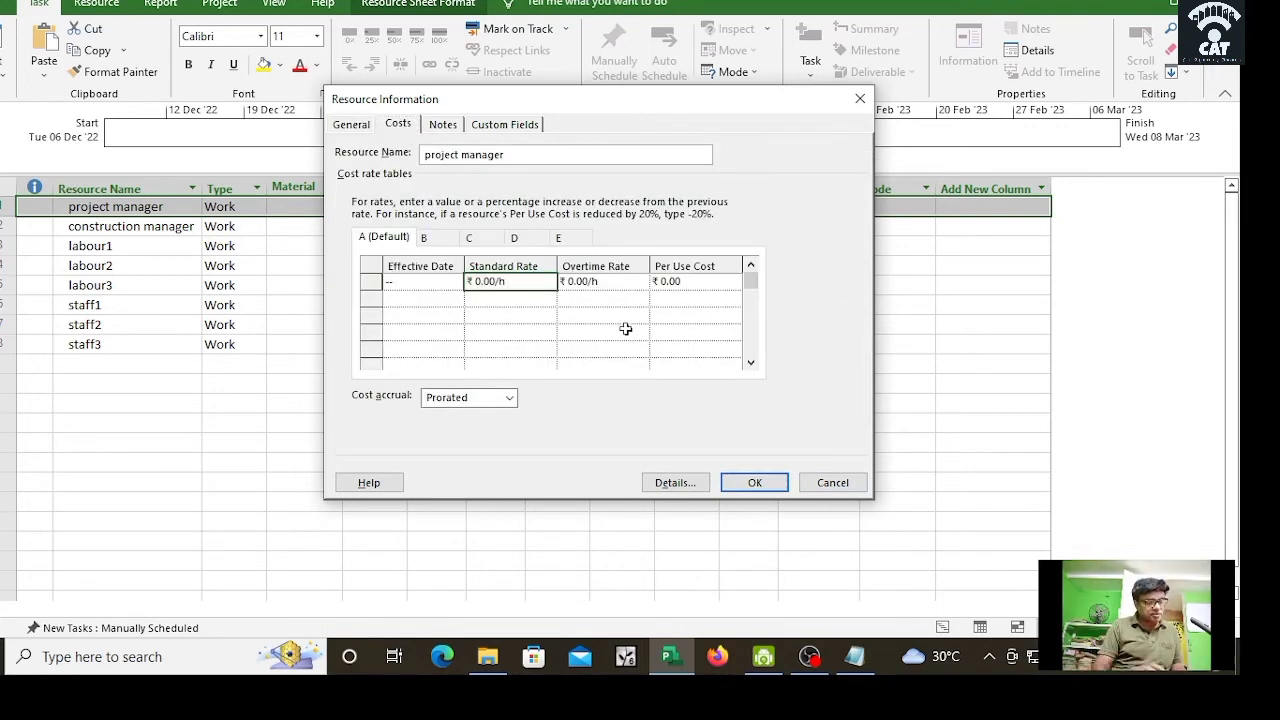
text(100)
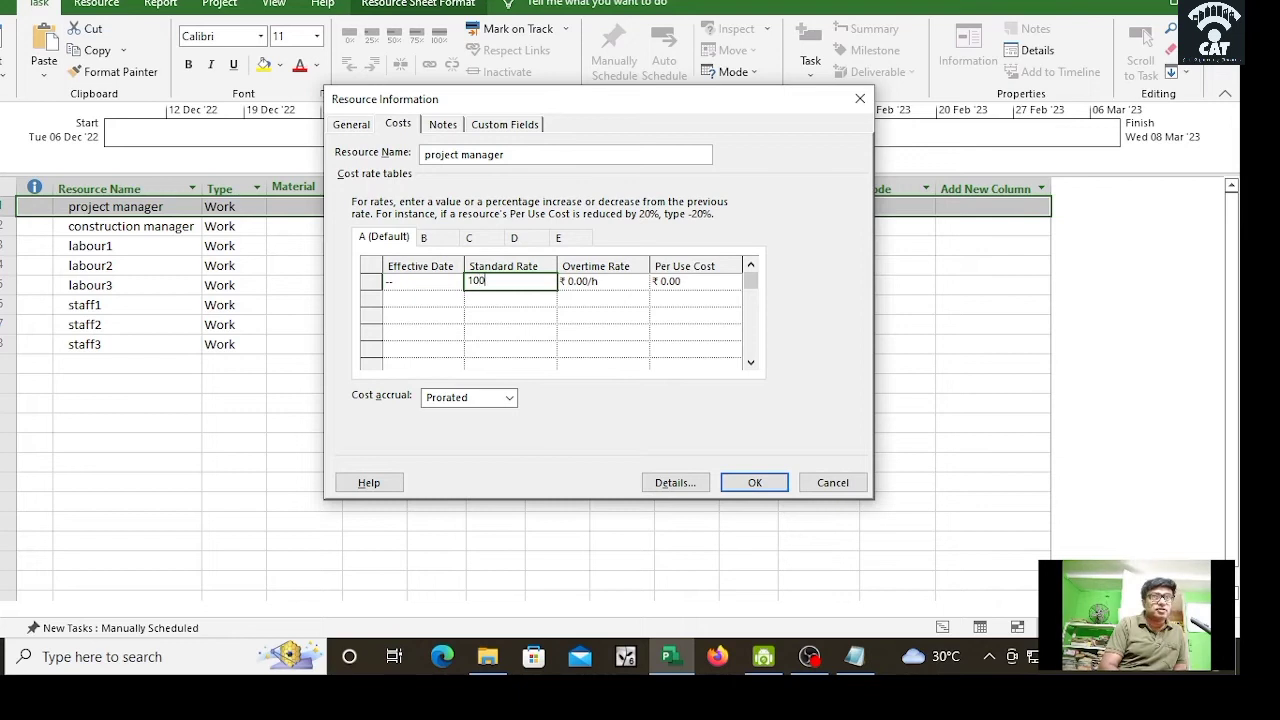
text(0/day)
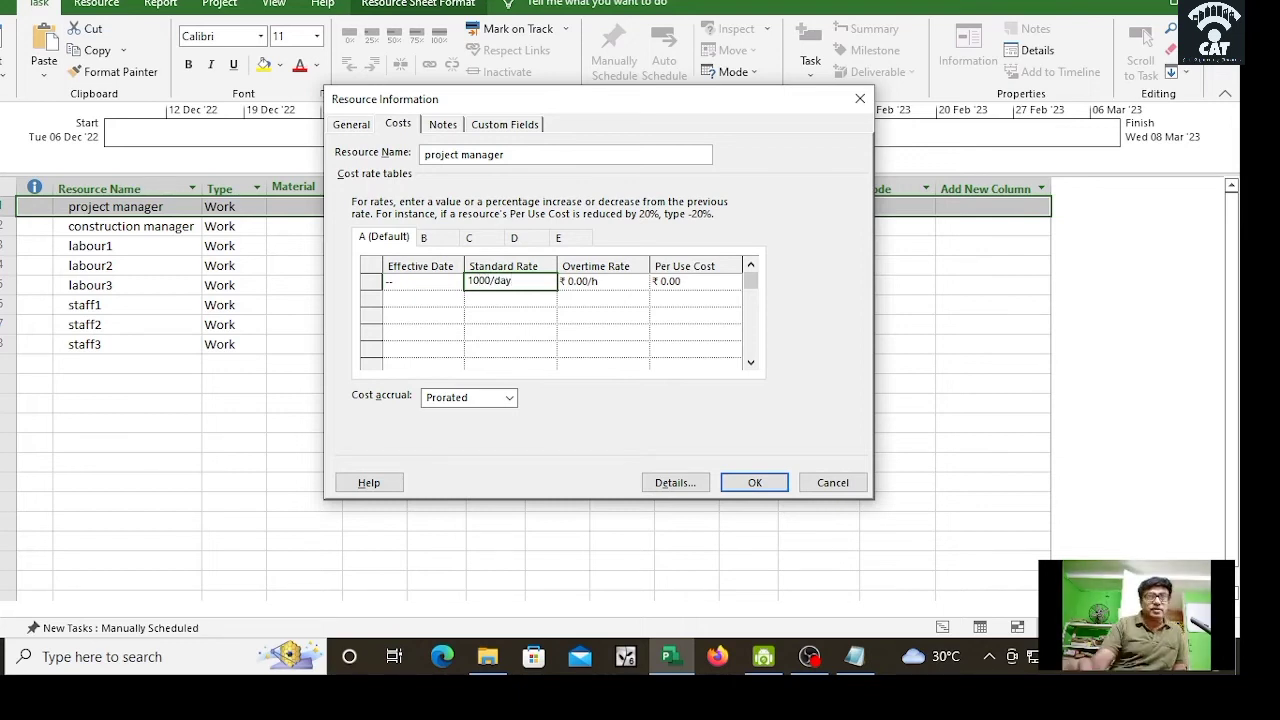
click(758, 485)
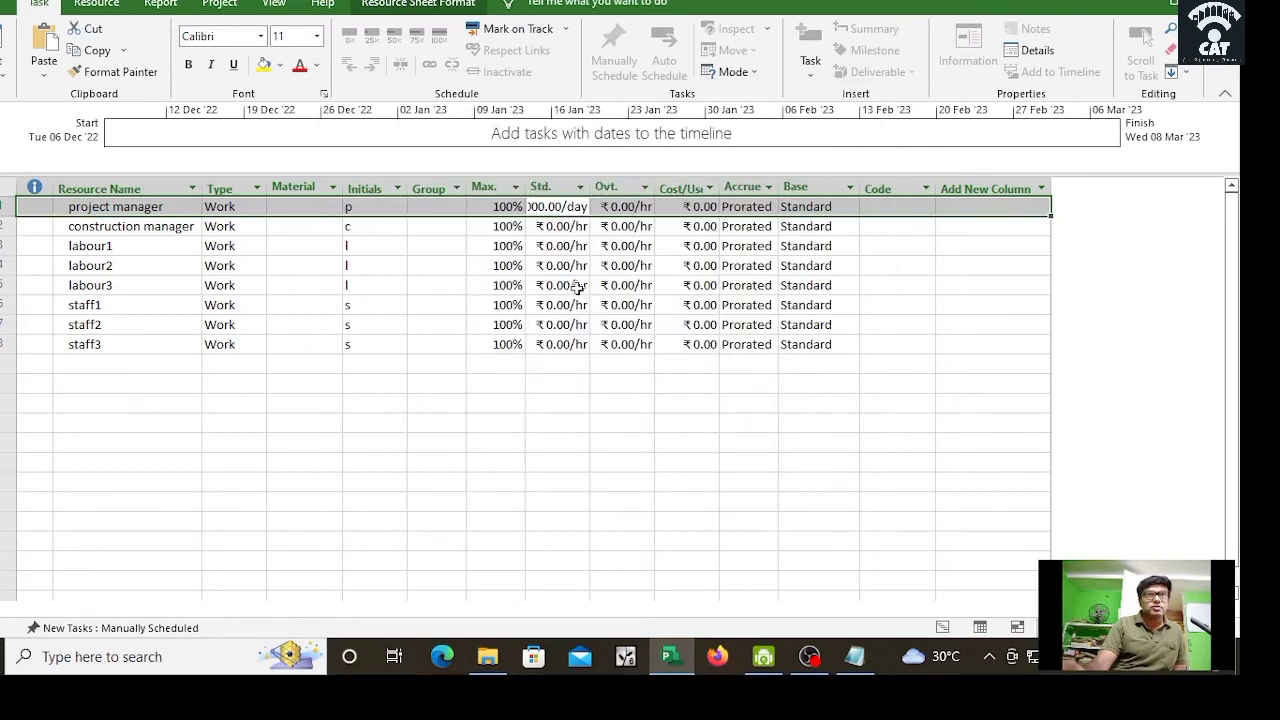
Step: Enter standard rates of 750.00/day for the construction manager and 500/day for labour1
click(562, 227)
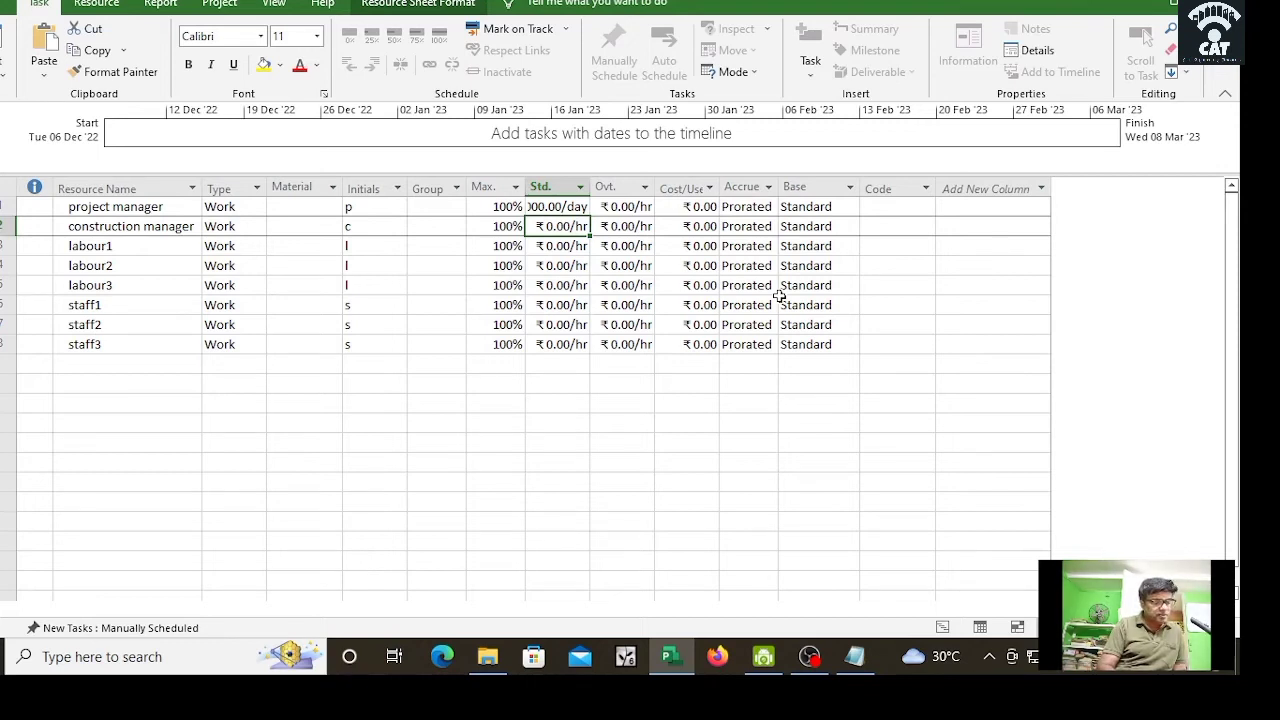
text(750)
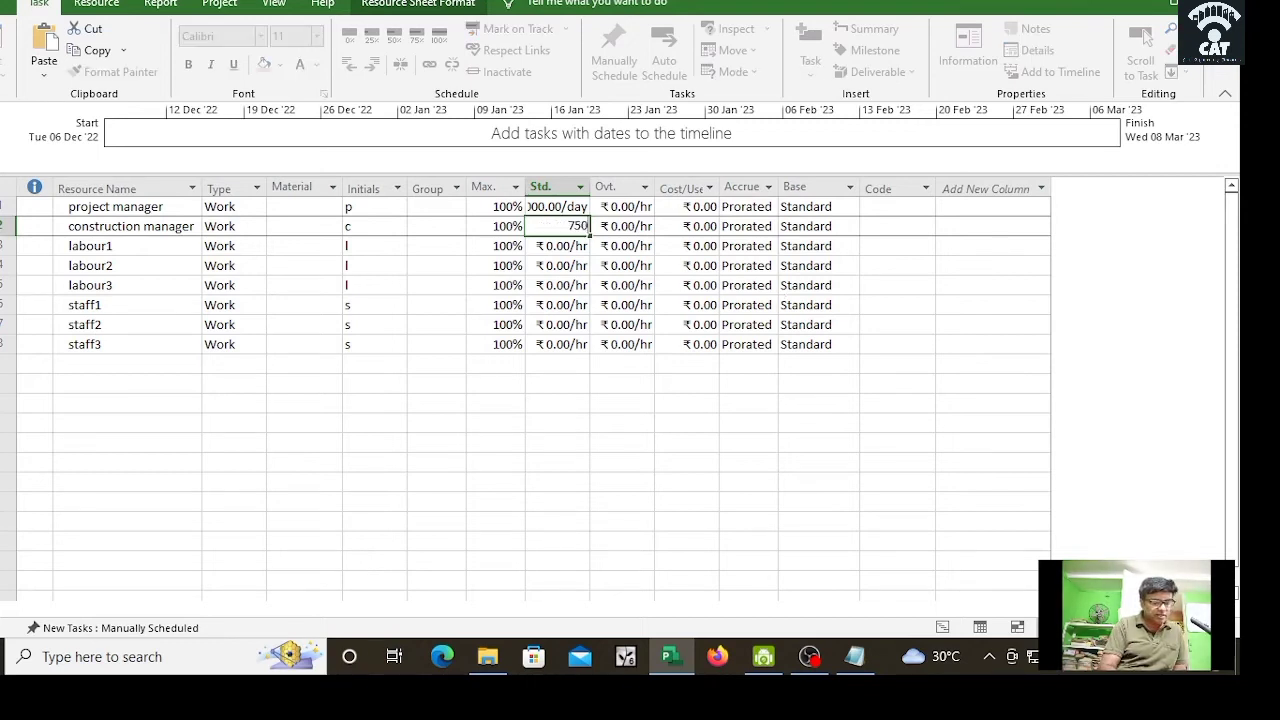
text(.00/day)
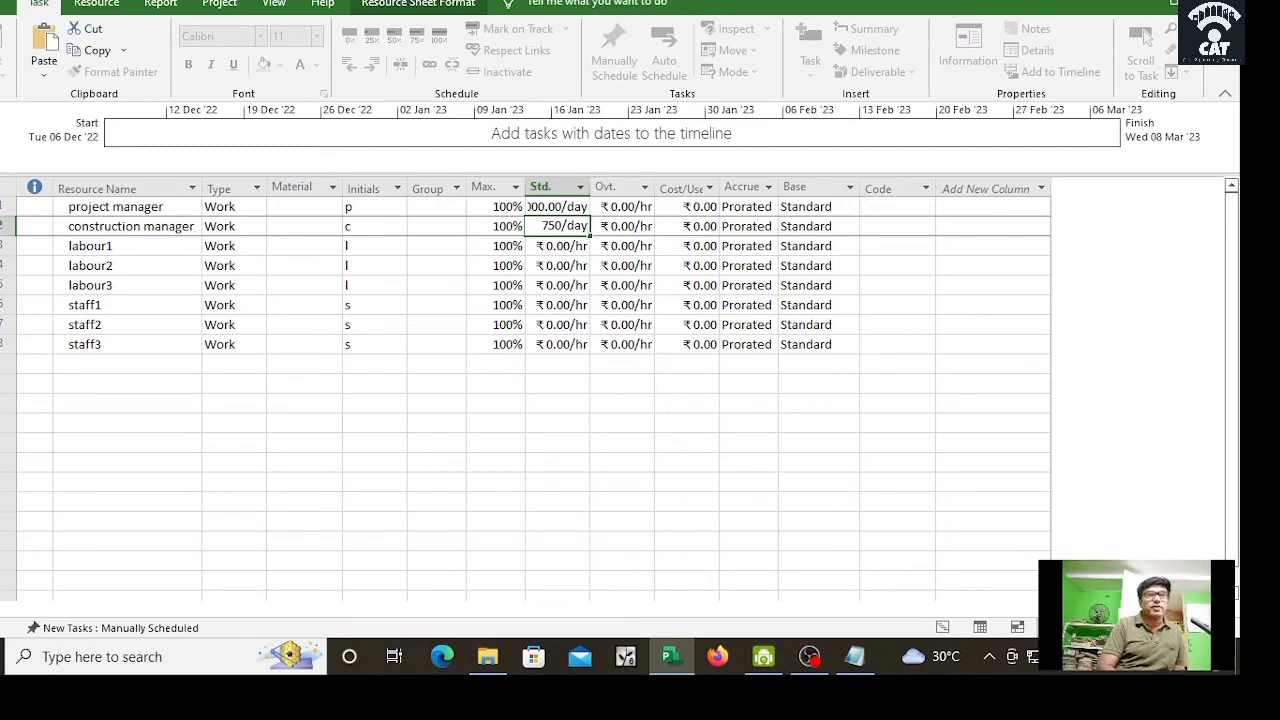
key(Return)
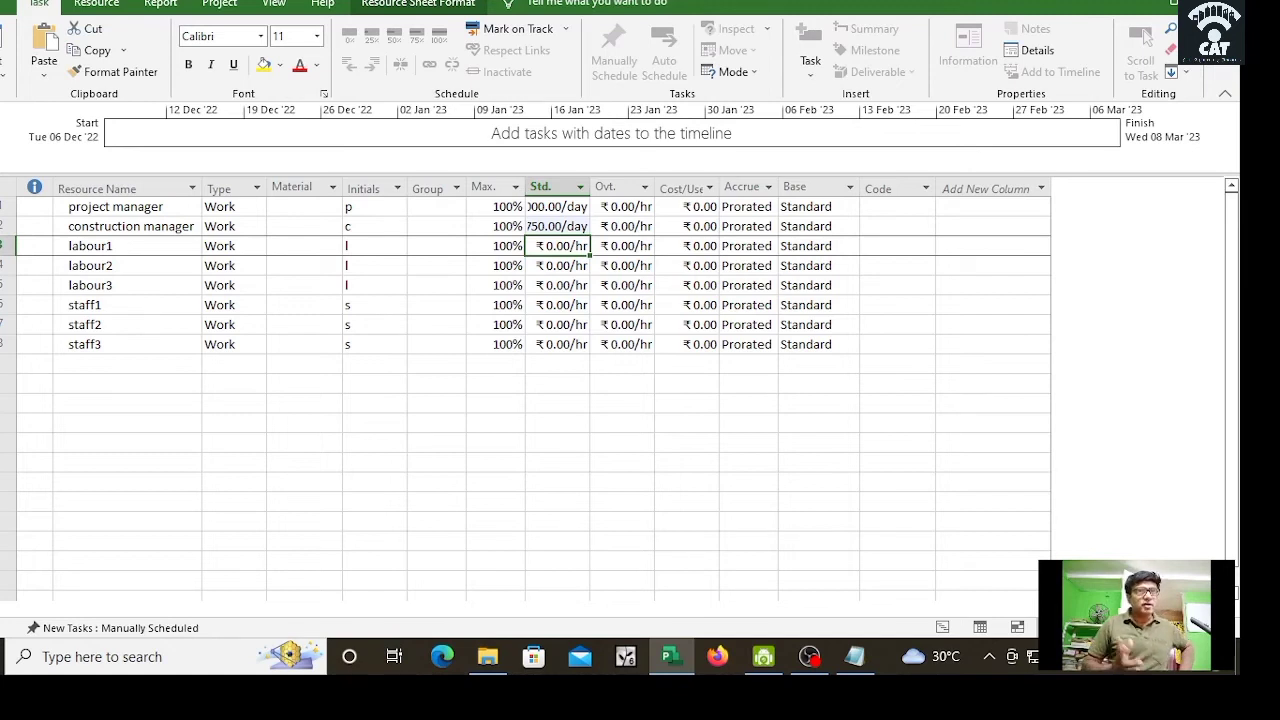
text(50)
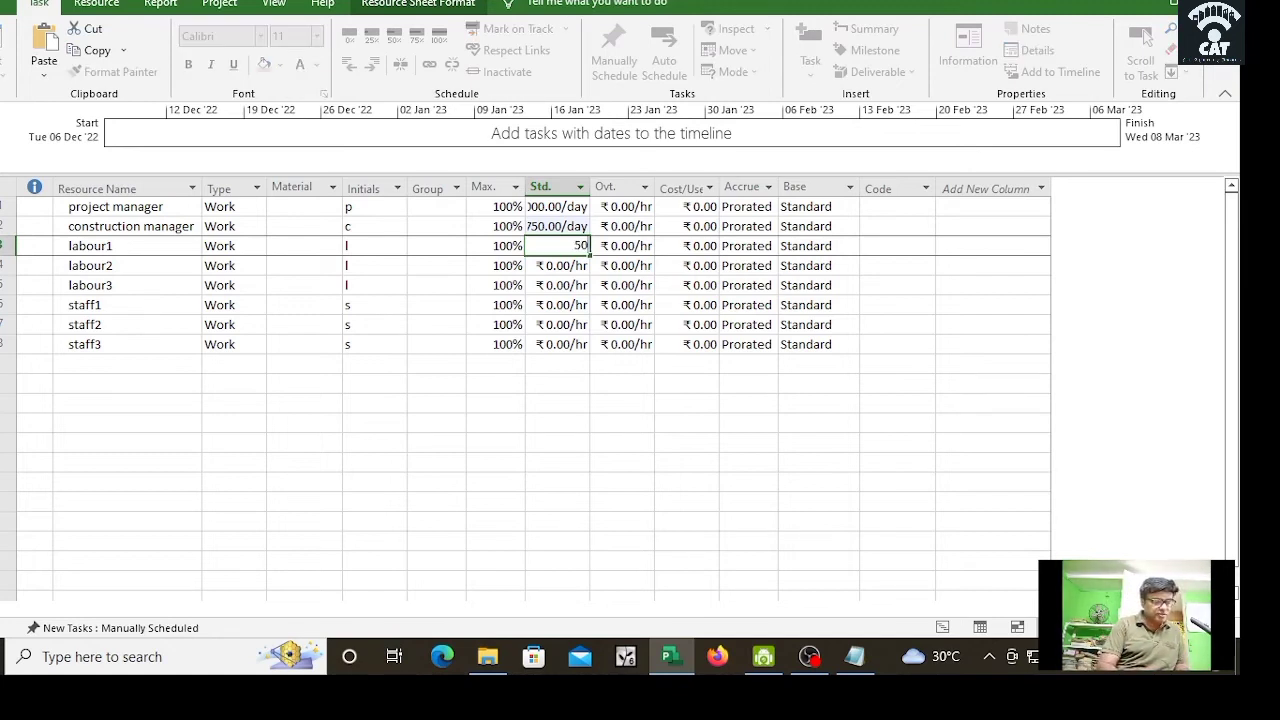
text(0/)
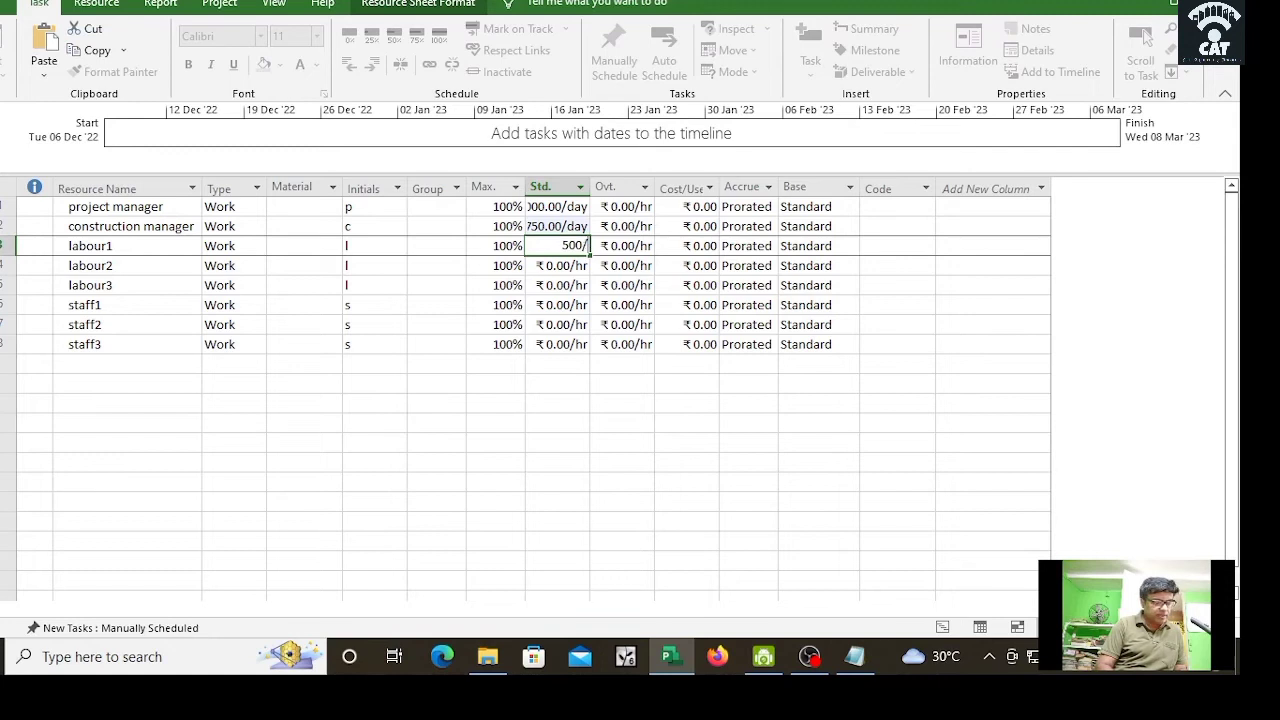
text(day)
key(Return)
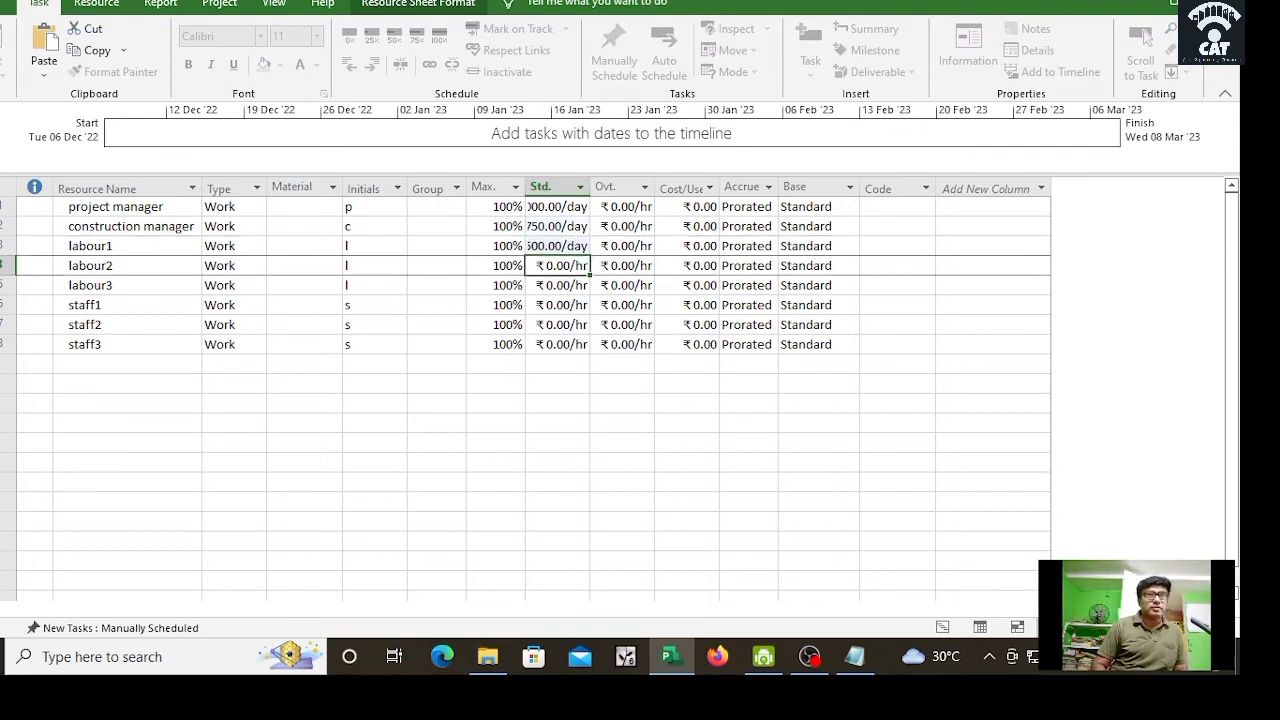
Step: Fill labour1's 500.00/day rate down to labour2 and labour3, then widen the Std. Rate column
click(565, 246)
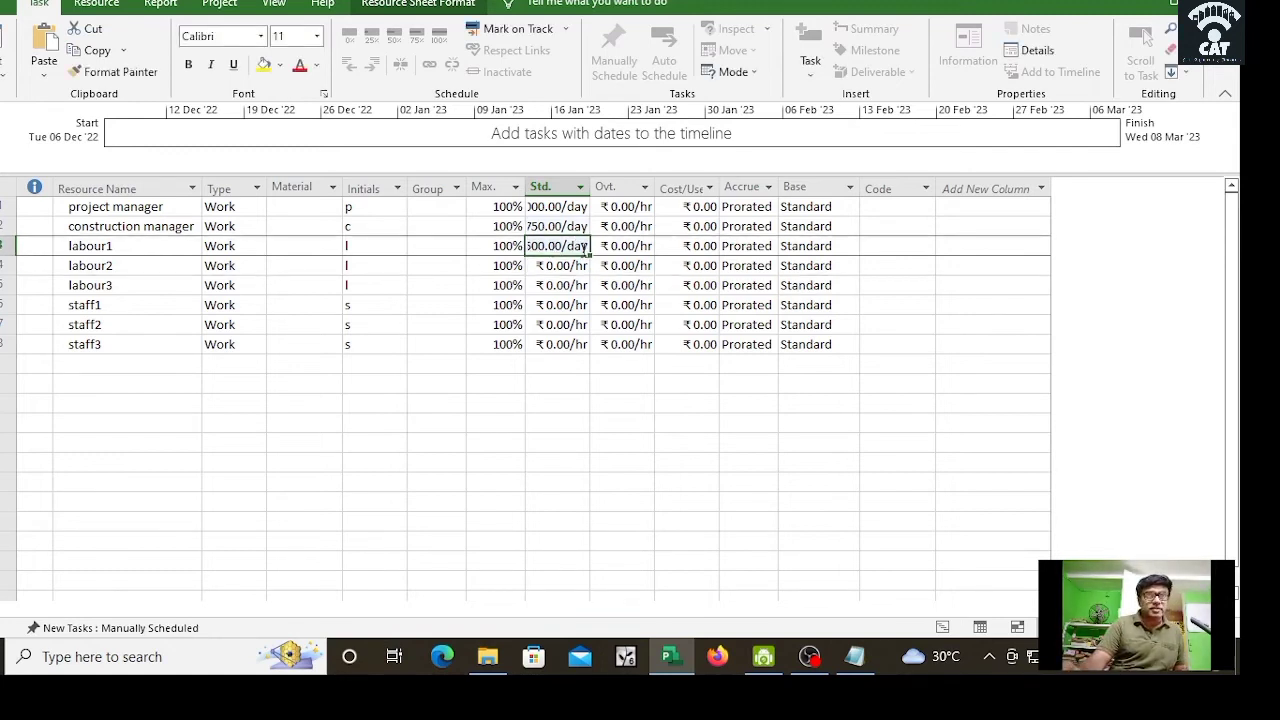
mouse_move(590, 252)
mouse_down()
mouse_move(588, 285)
mouse_move(572, 287)
mouse_up()
click(585, 247)
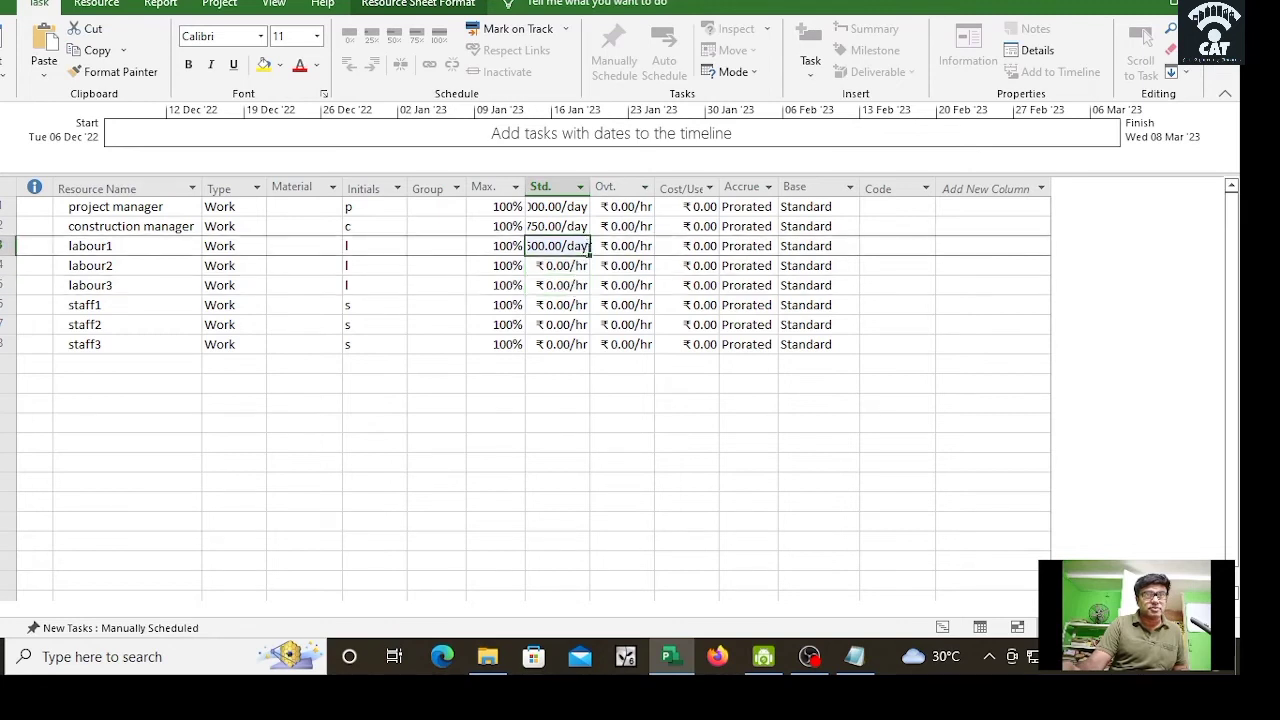
drag(590, 253, 592, 292)
click(611, 383)
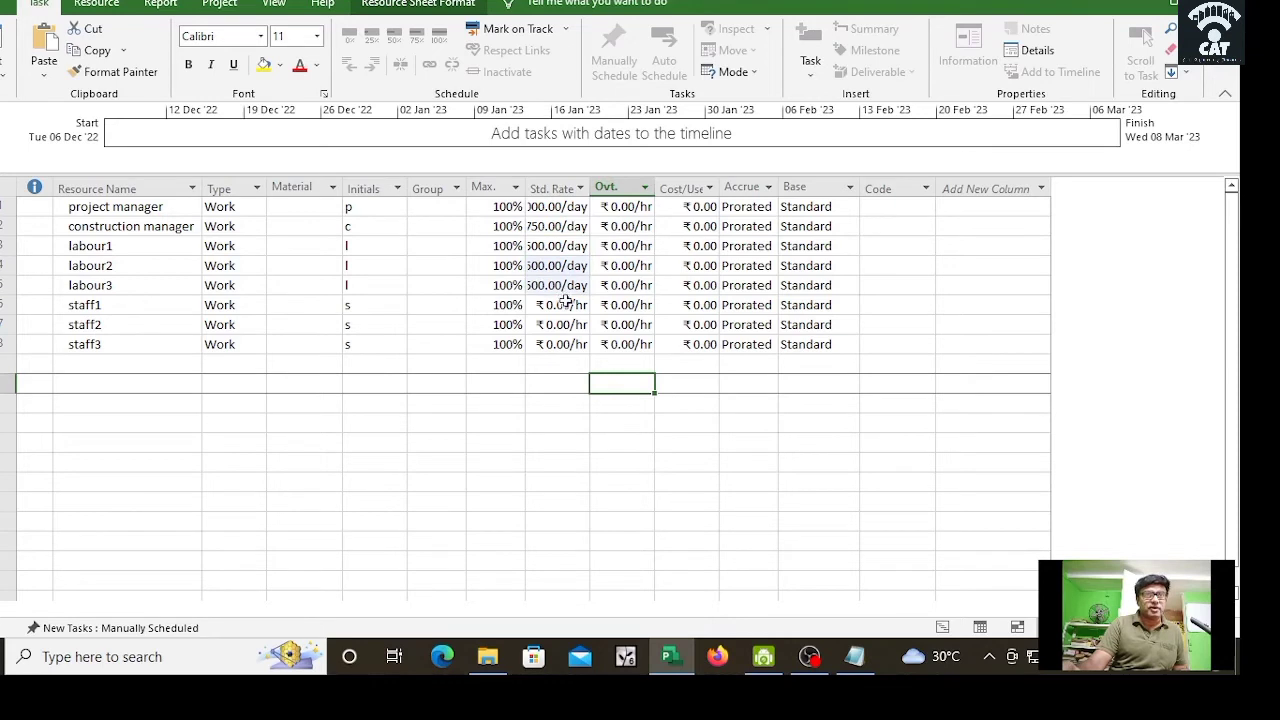
double_click(592, 188)
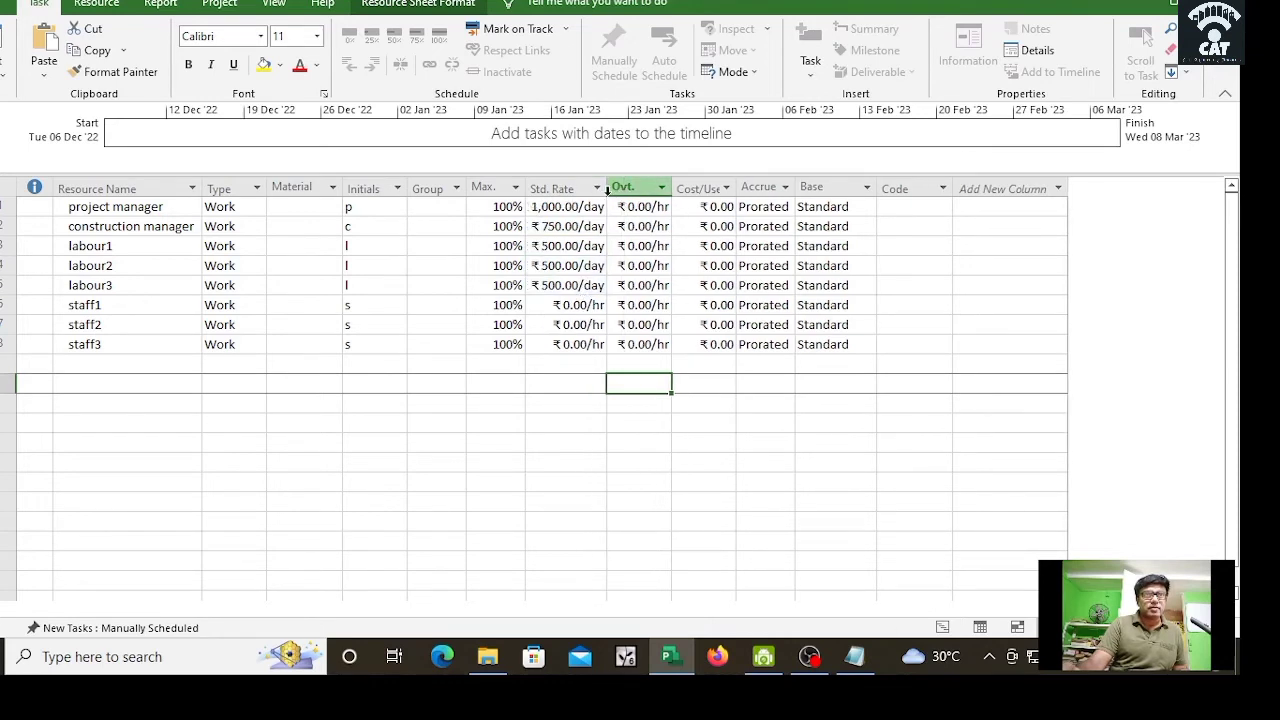
Step: Set staff1's standard rate to 650.00/day and fill it down to staff2 and staff3
click(567, 305)
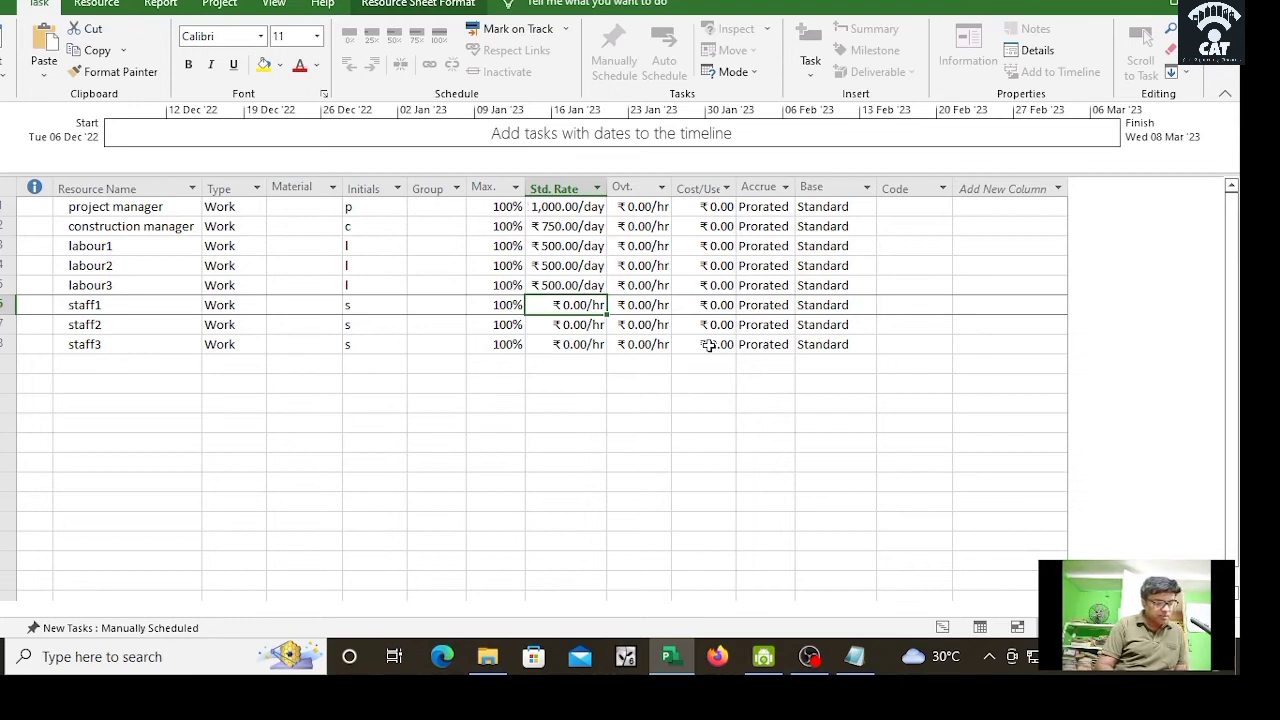
text(650)
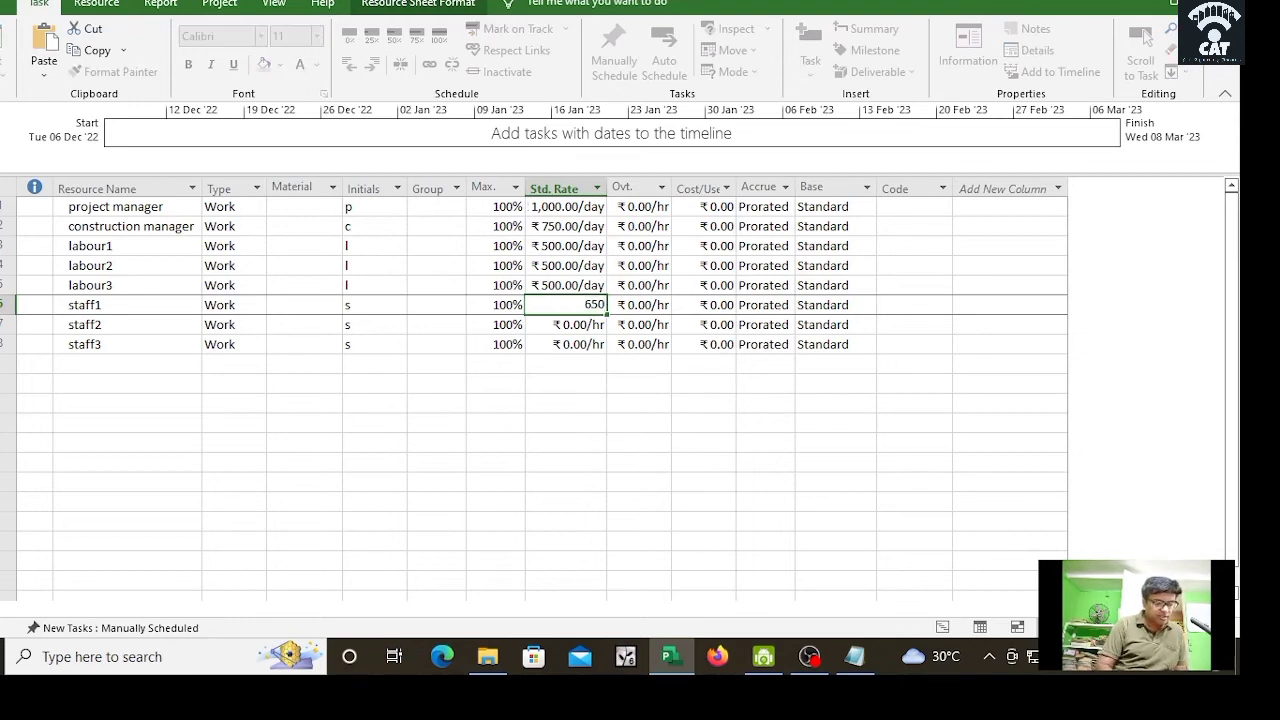
text(.00/day)
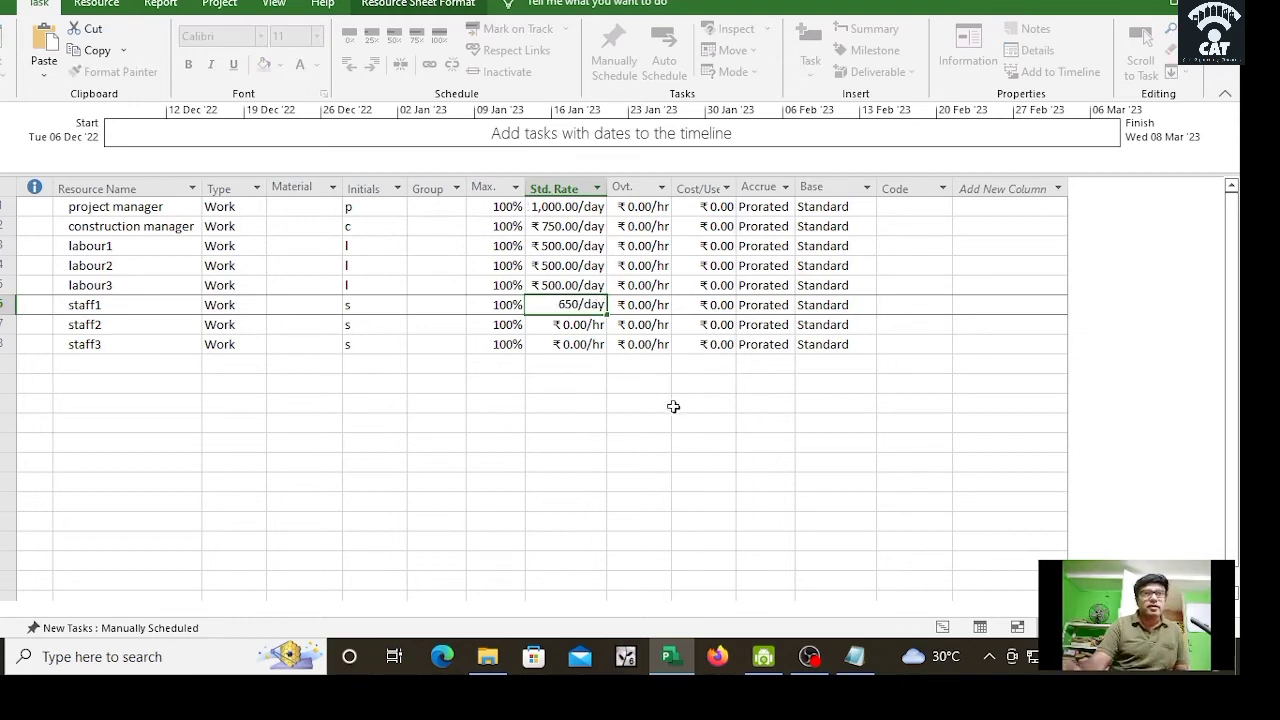
click(668, 418)
click(568, 308)
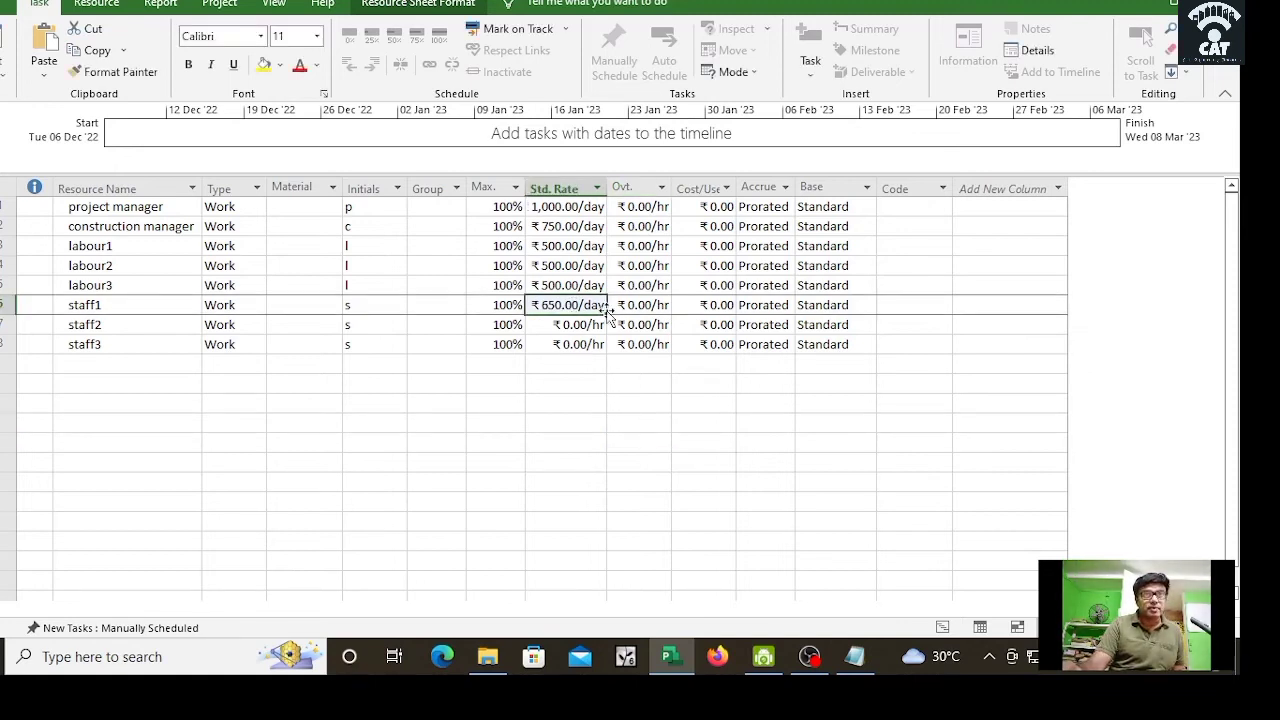
drag(605, 313, 607, 440)
click(705, 443)
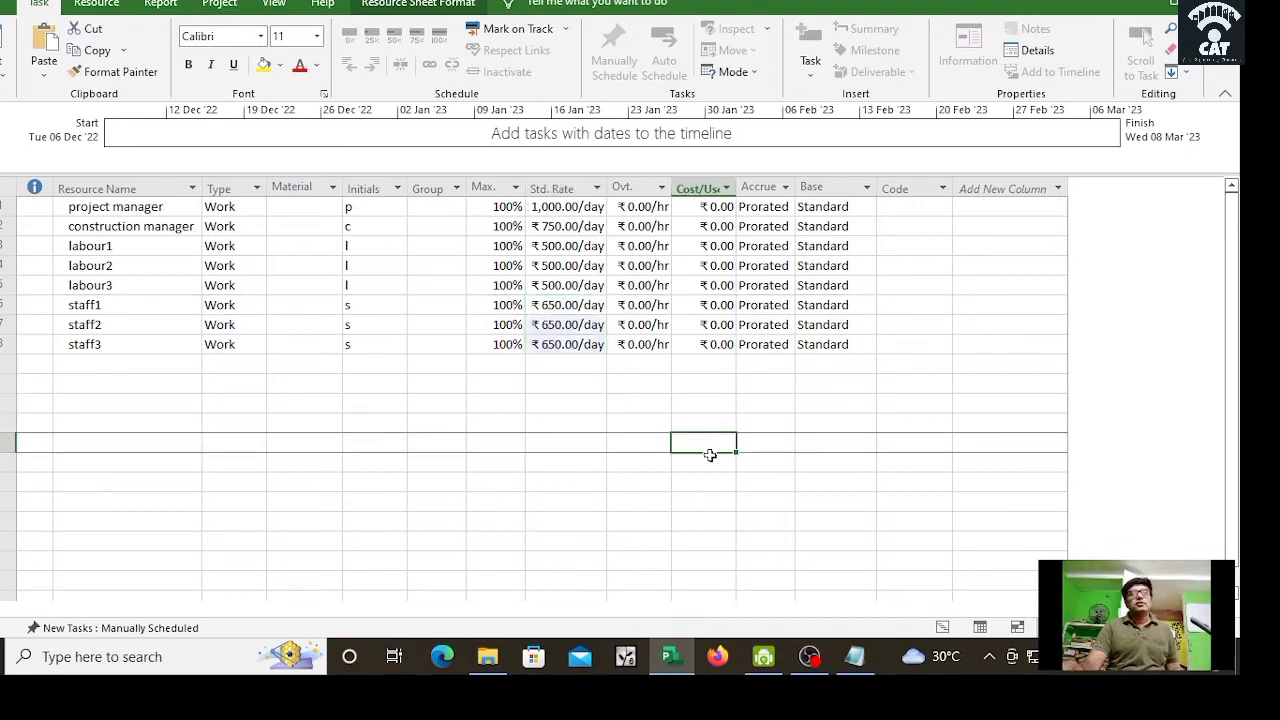
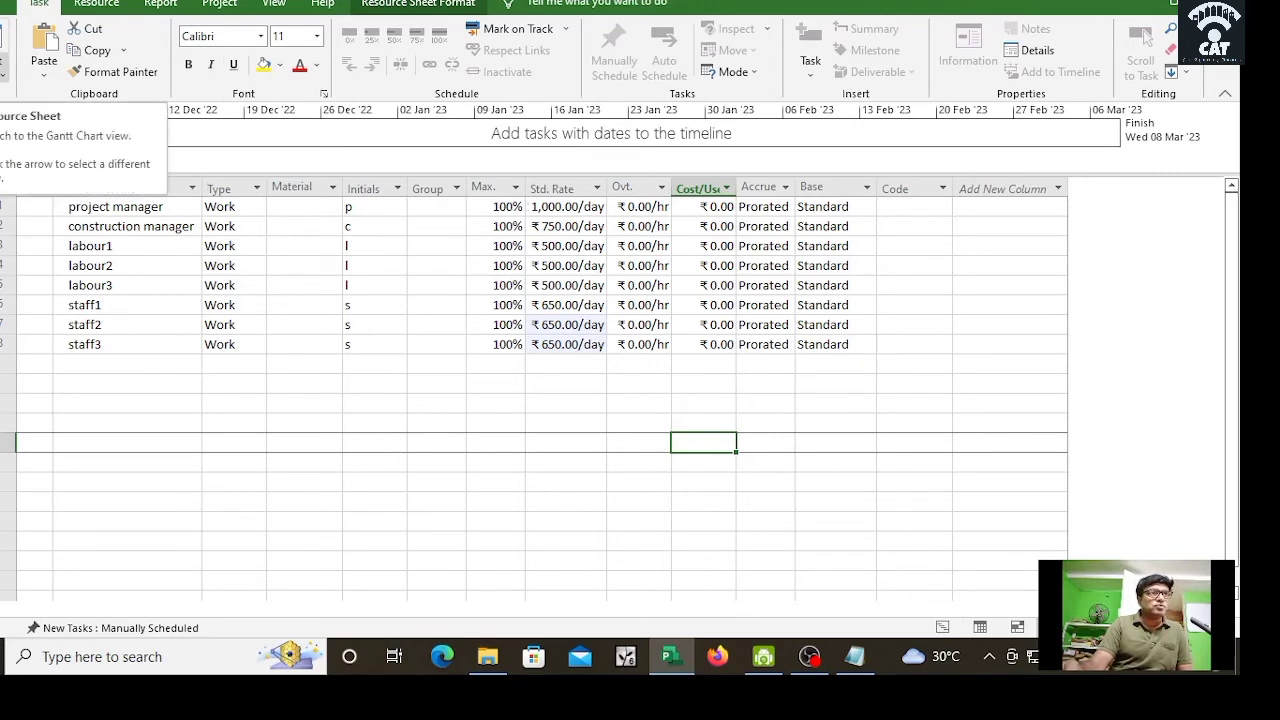
Step: Return to the Gantt Chart view and widen the task table until the Resource Names column shows
click(4, 75)
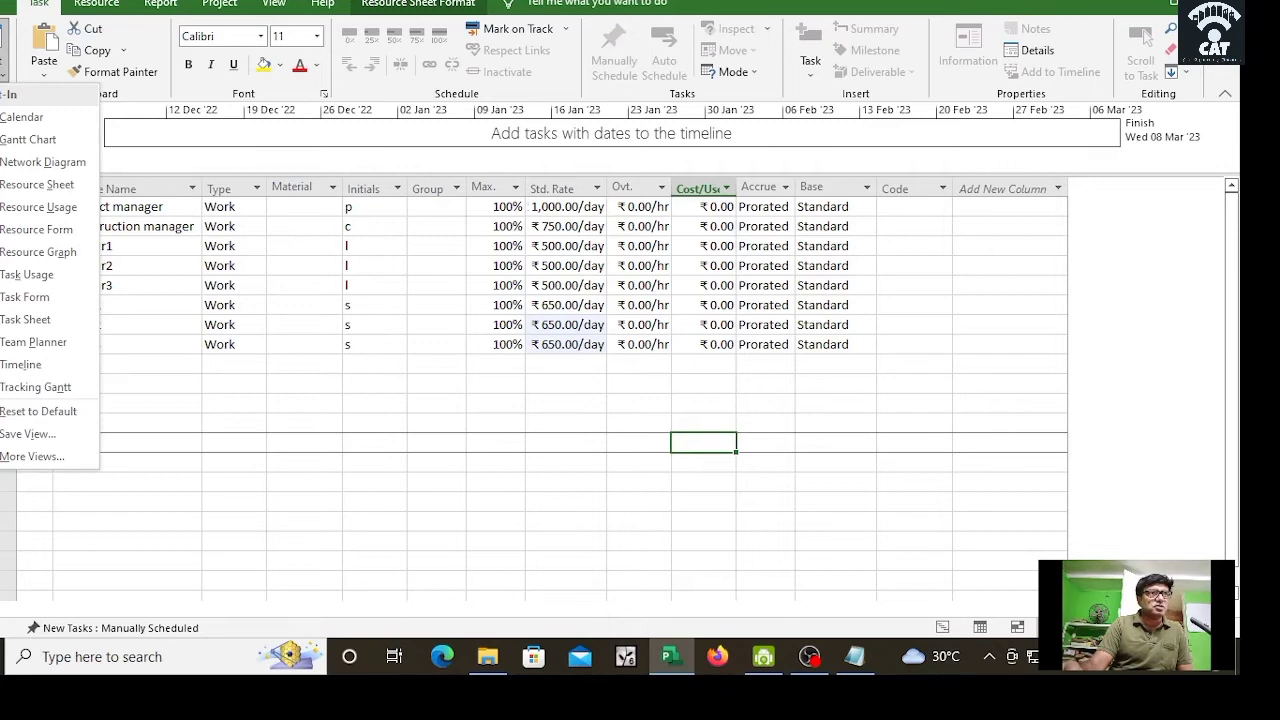
click(12, 139)
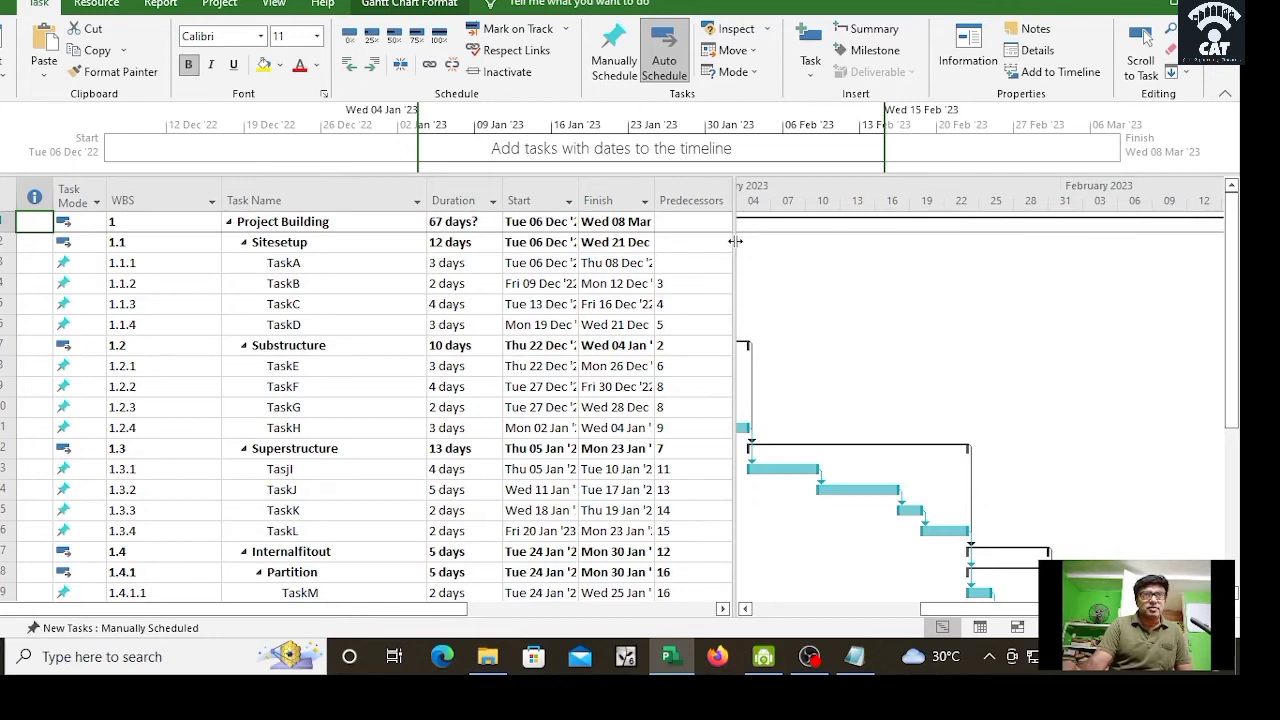
drag(735, 241, 870, 268)
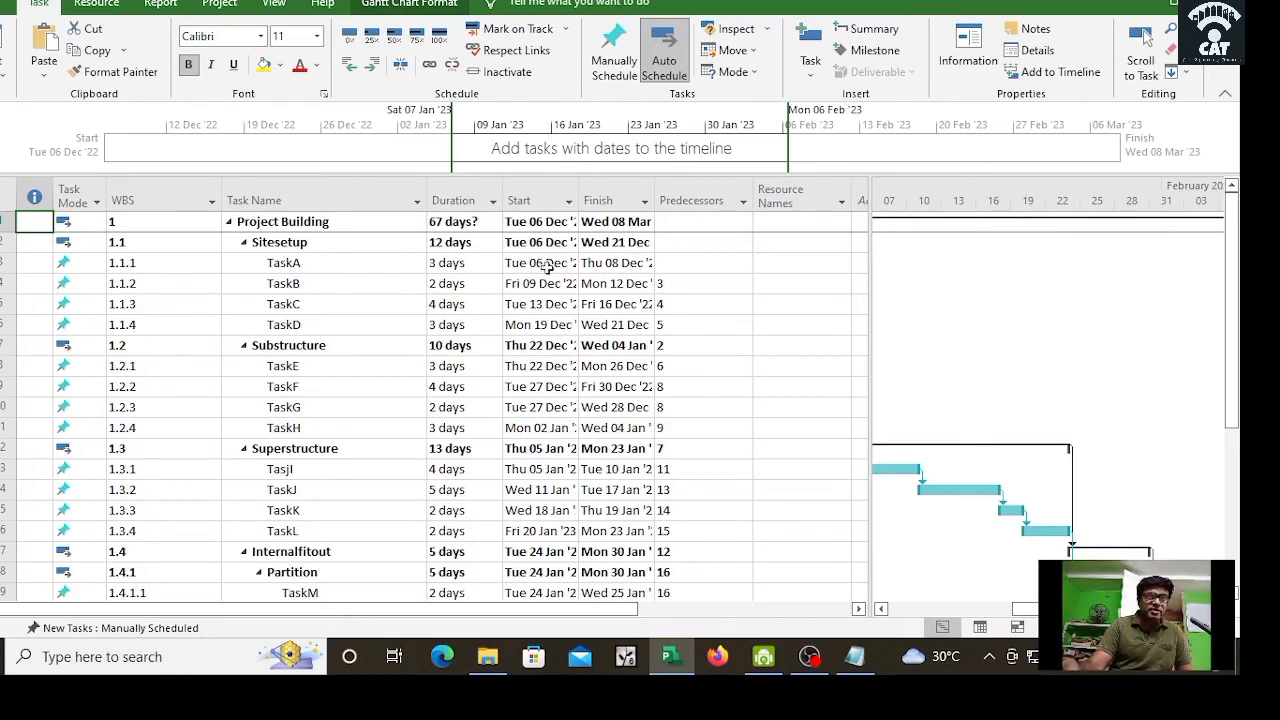
Step: Assign the construction manager and project manager to the Sitesetup and Substructure phases
click(805, 244)
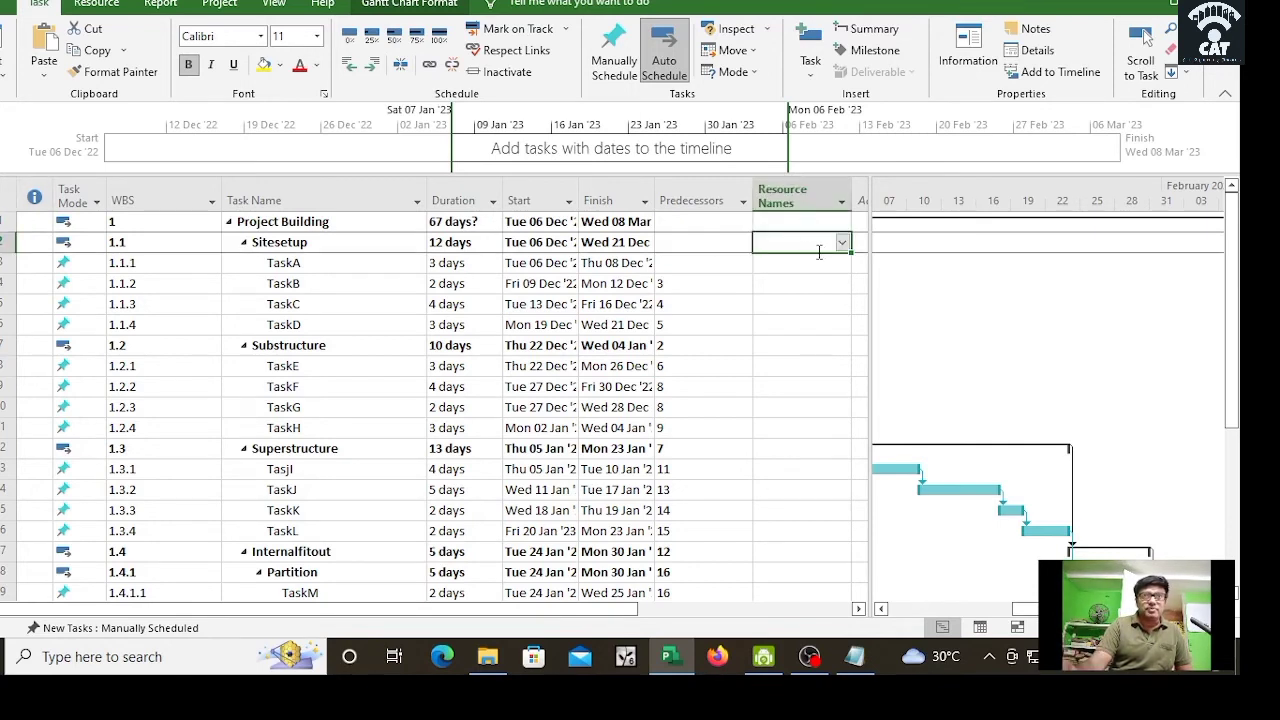
click(841, 247)
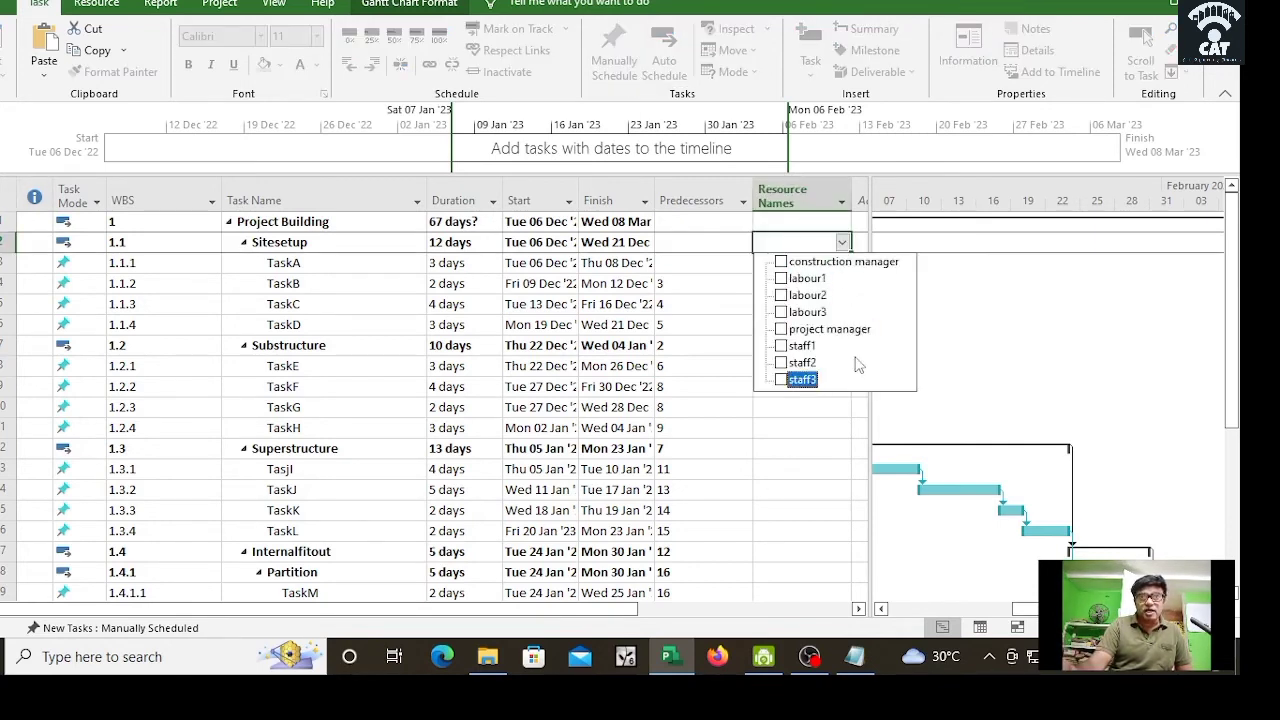
click(781, 262)
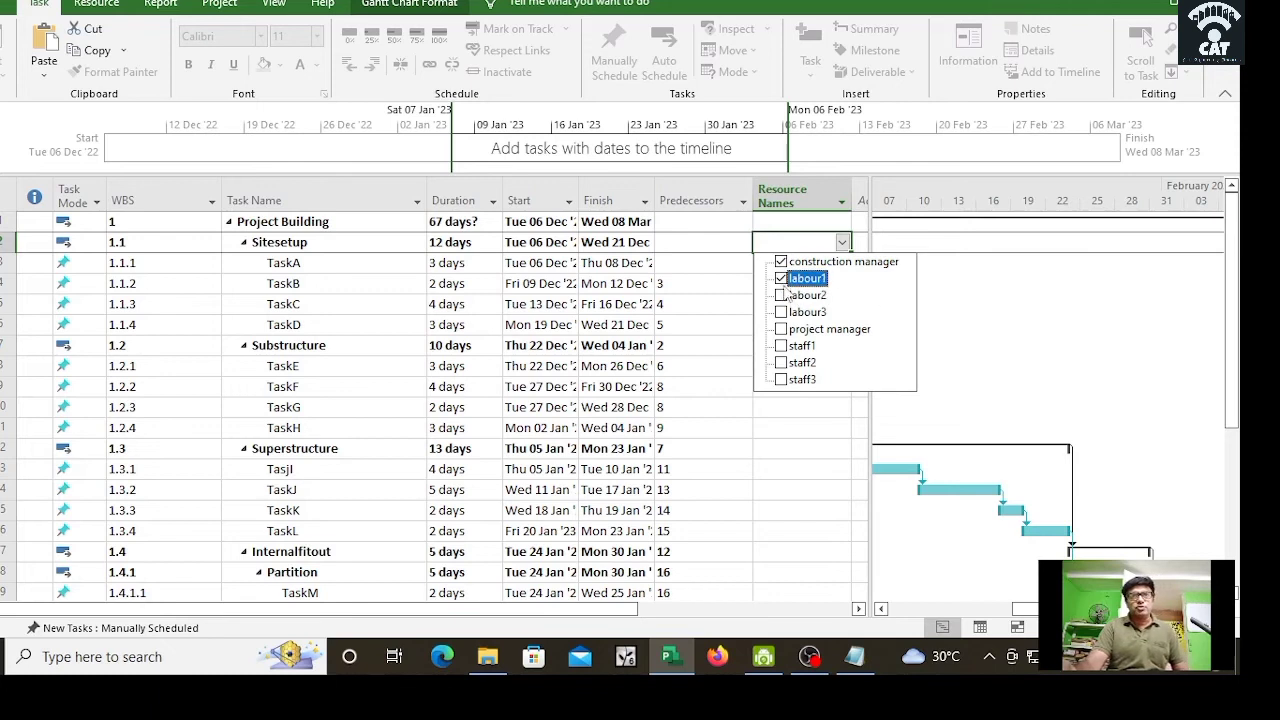
click(781, 279)
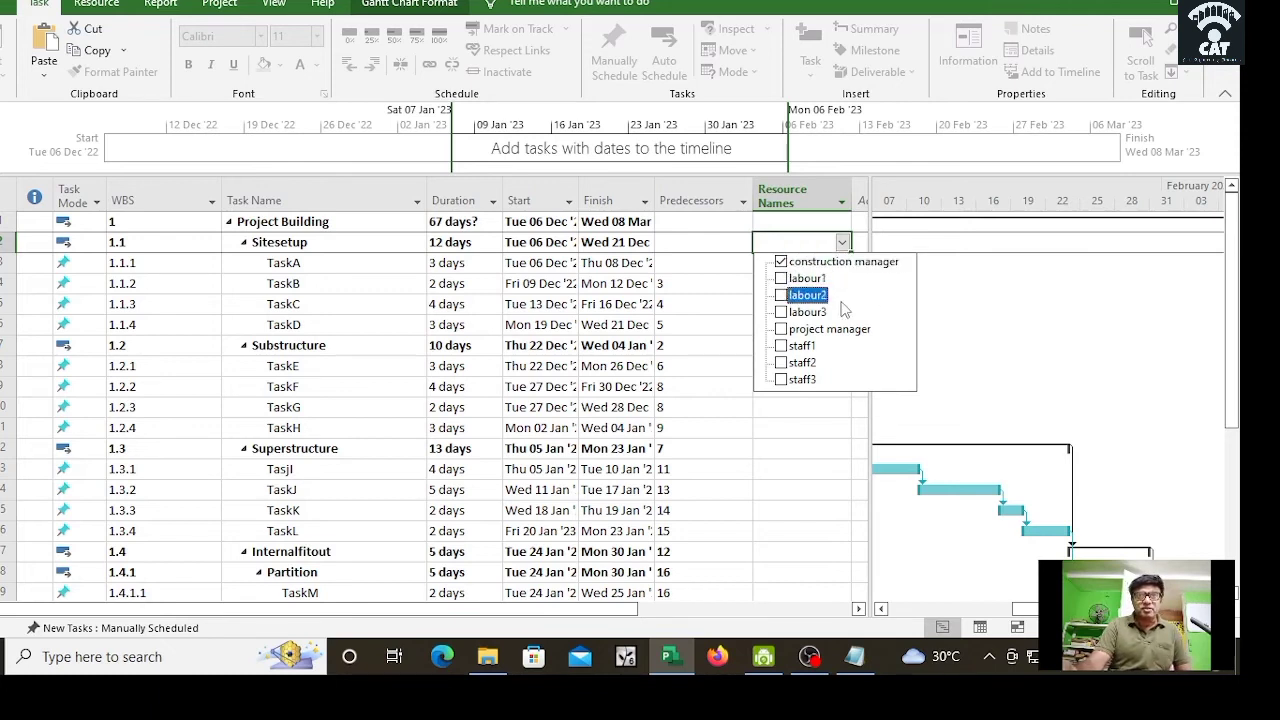
click(781, 329)
click(771, 434)
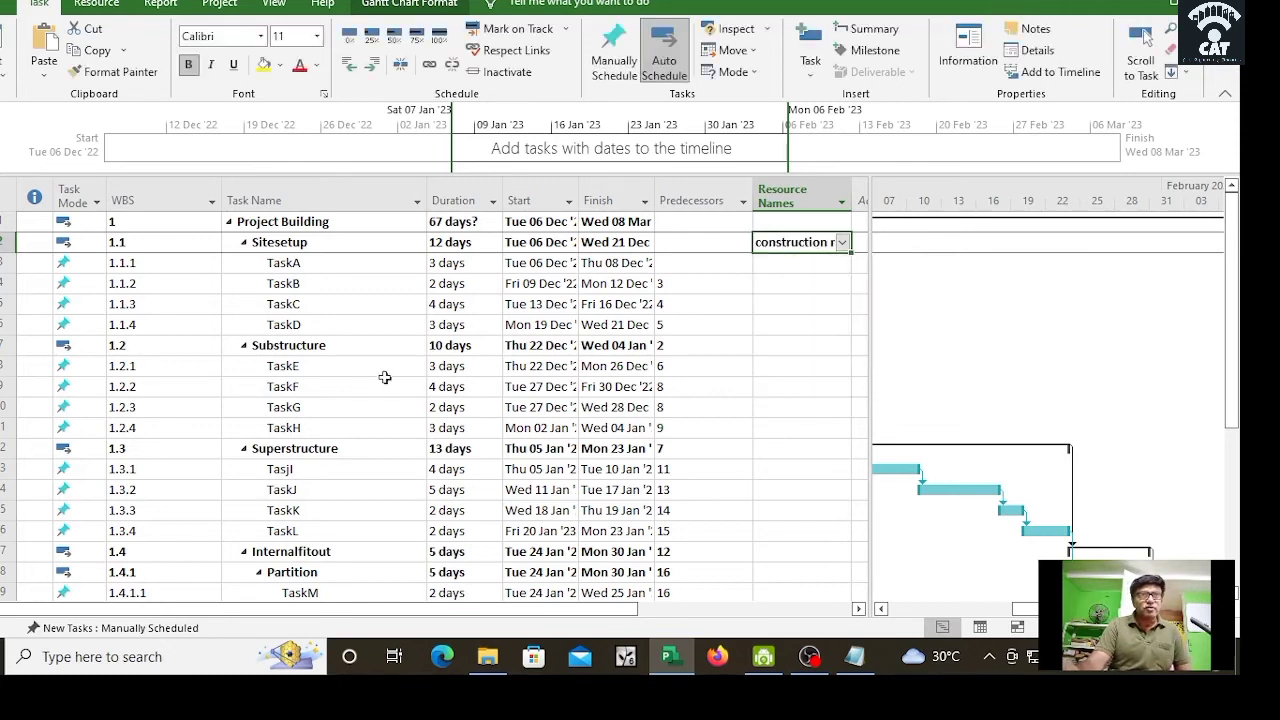
click(815, 348)
click(842, 347)
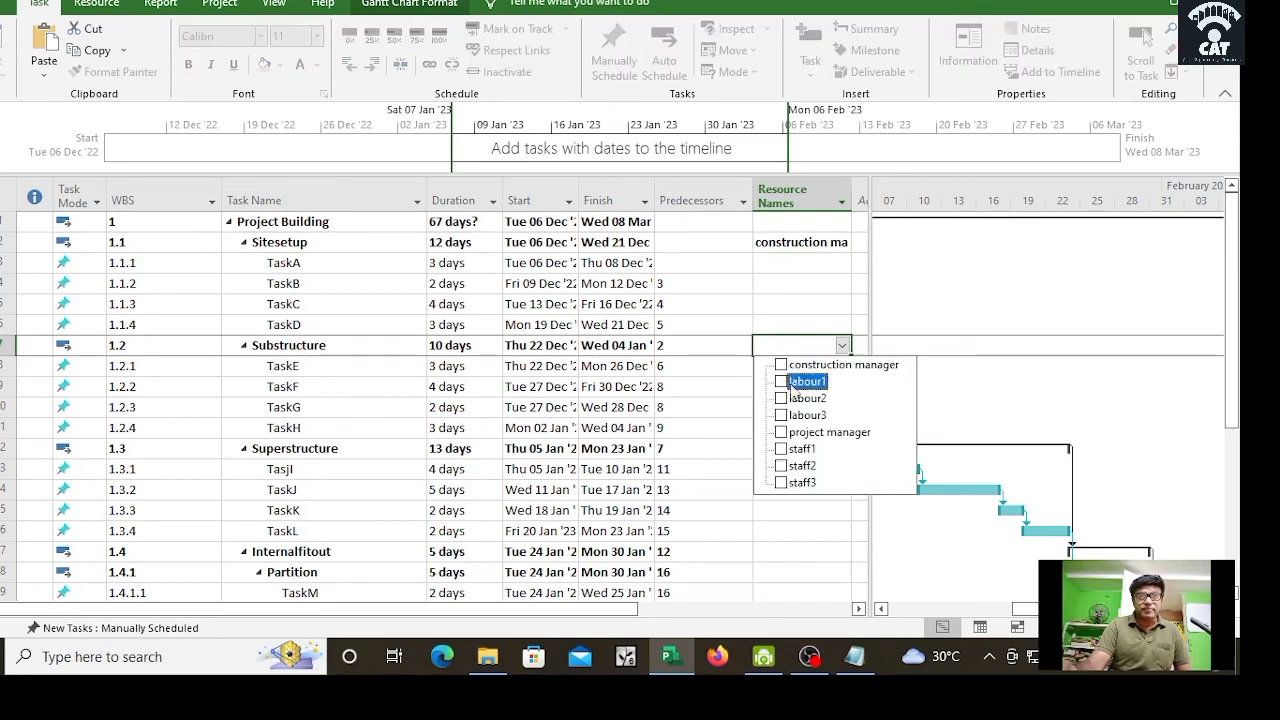
click(781, 364)
click(781, 432)
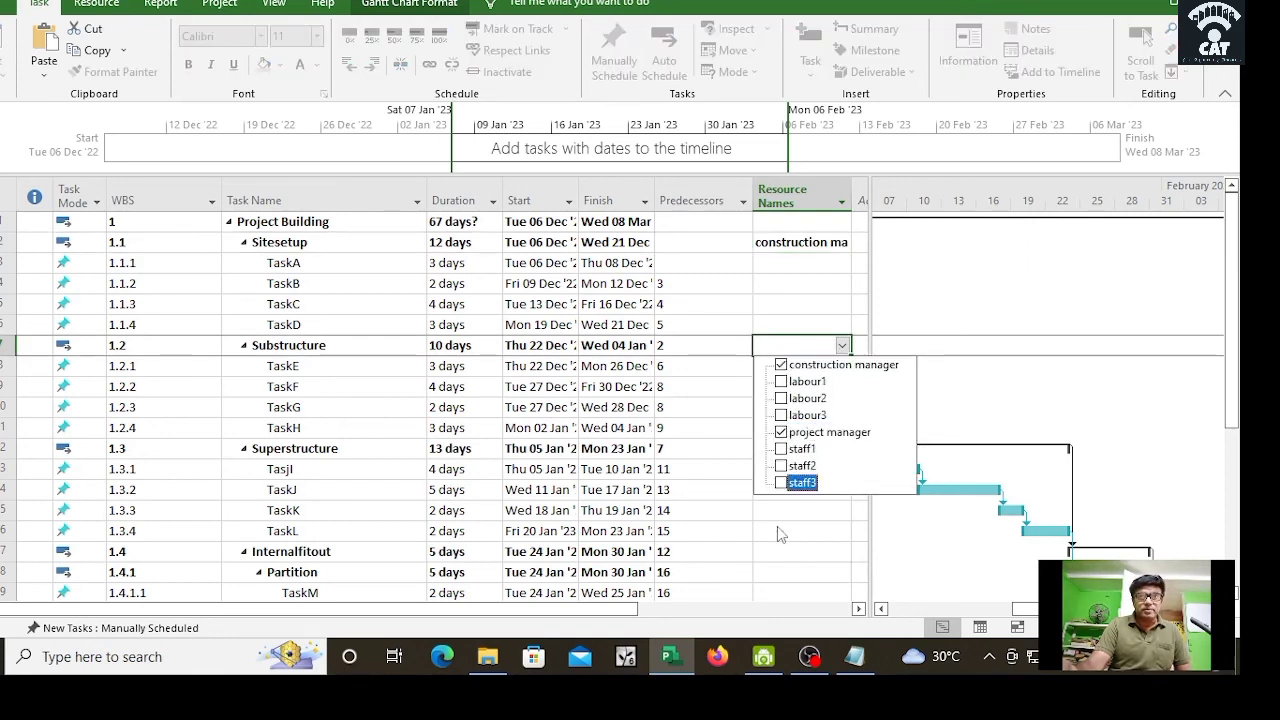
click(777, 526)
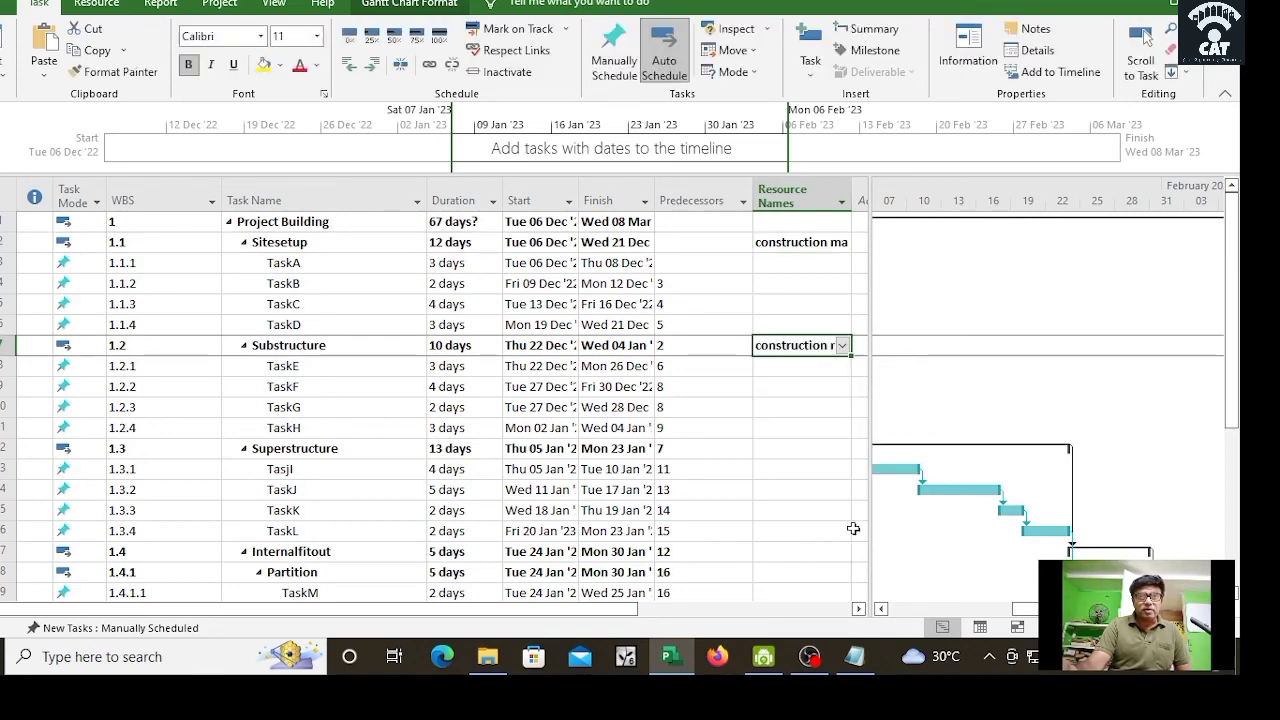
Step: Assign both managers to the Superstructure and Internalfitout phases
click(815, 449)
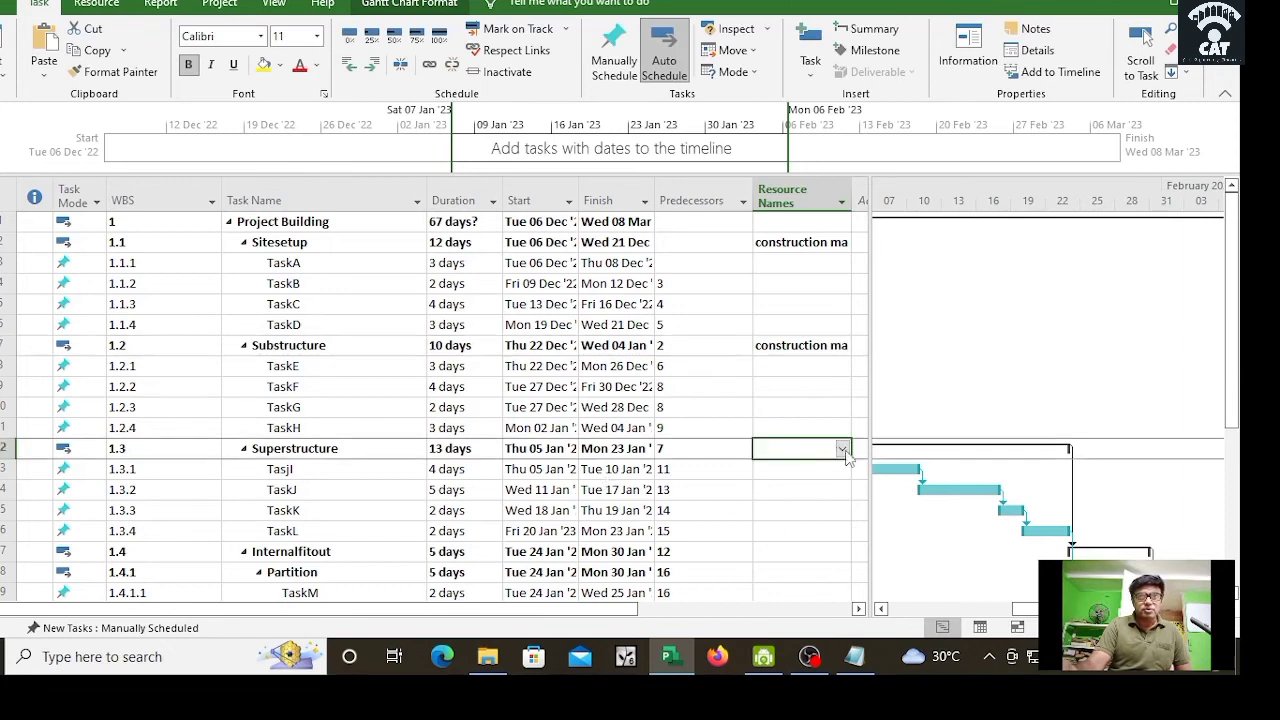
click(842, 449)
click(781, 468)
click(781, 535)
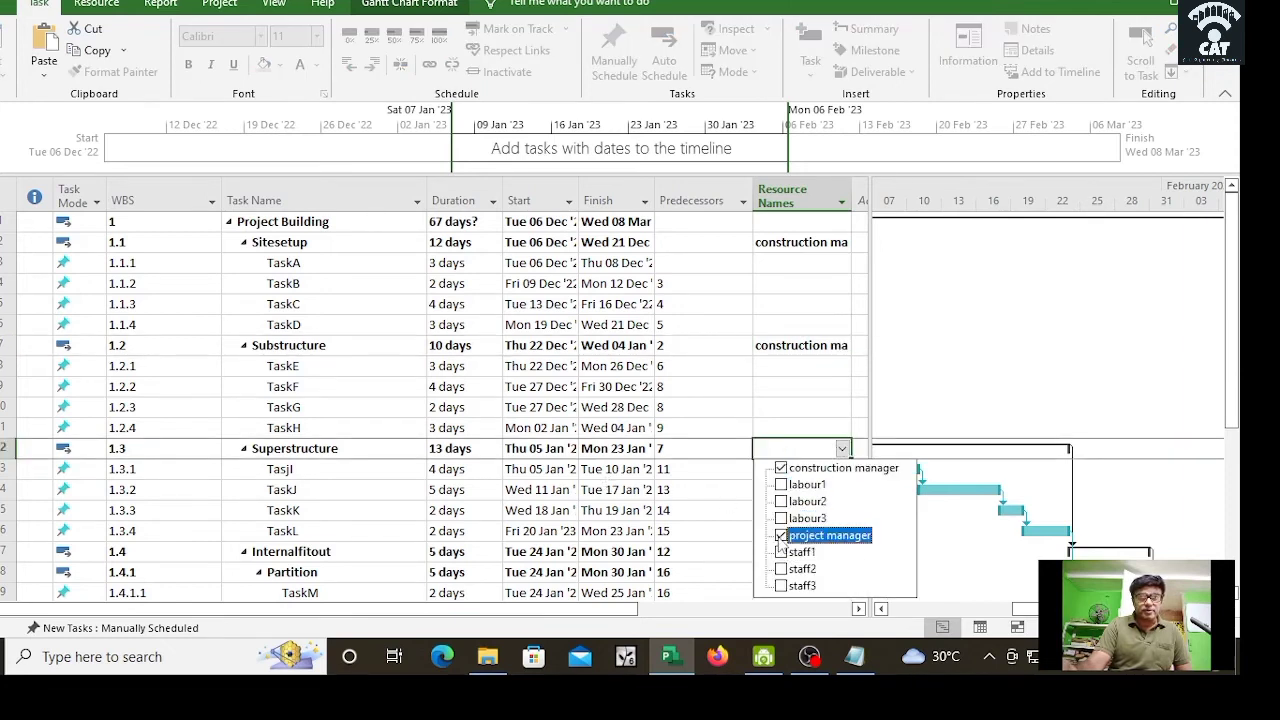
click(700, 525)
drag(1237, 366, 1237, 500)
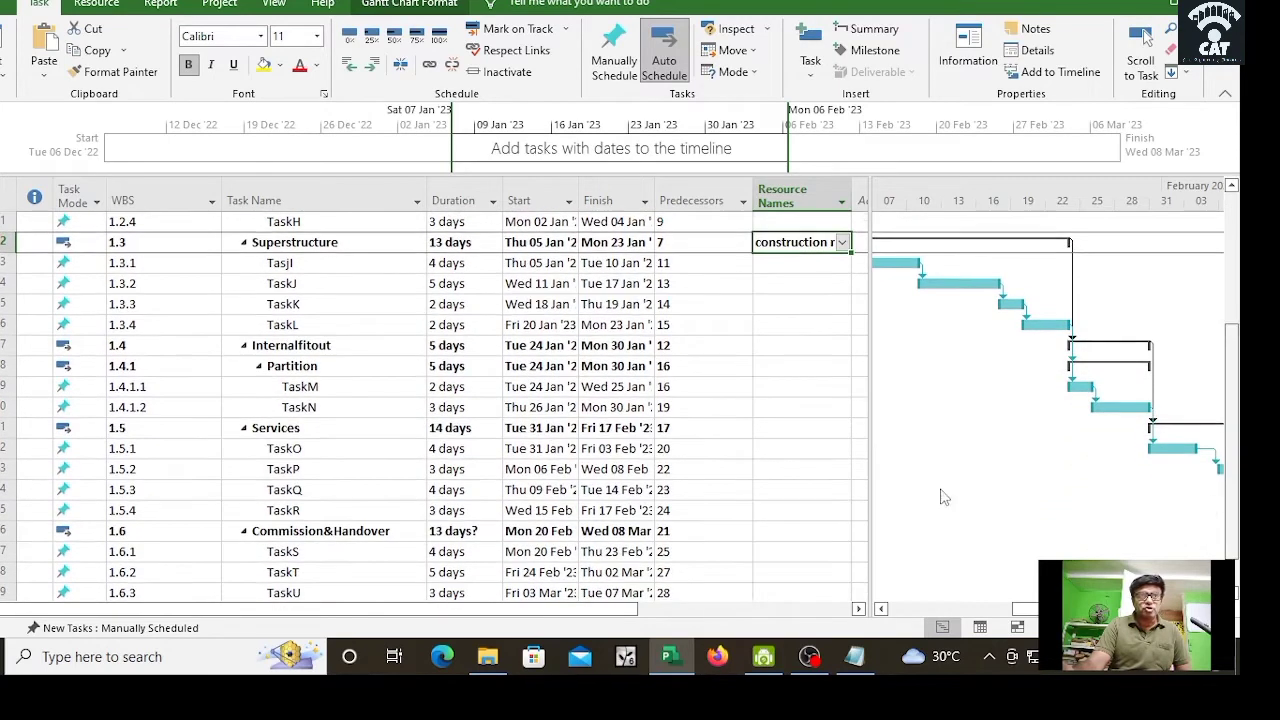
click(837, 346)
click(842, 345)
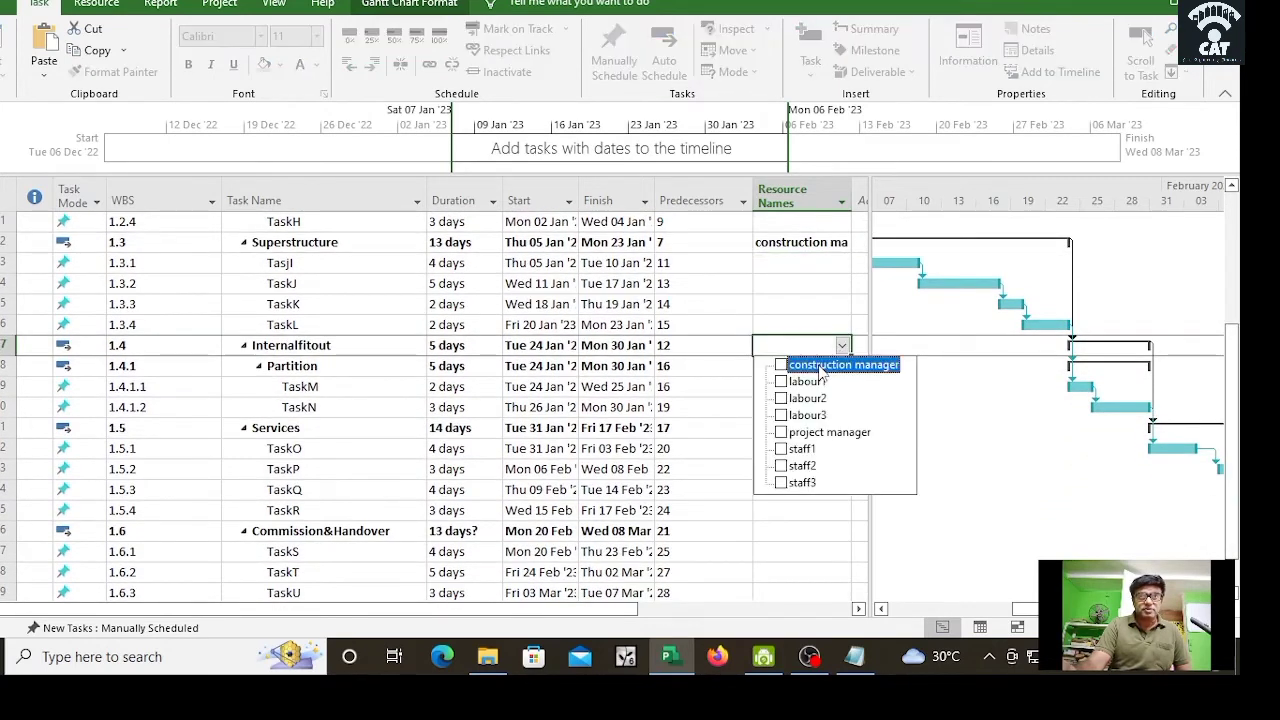
click(779, 436)
click(711, 439)
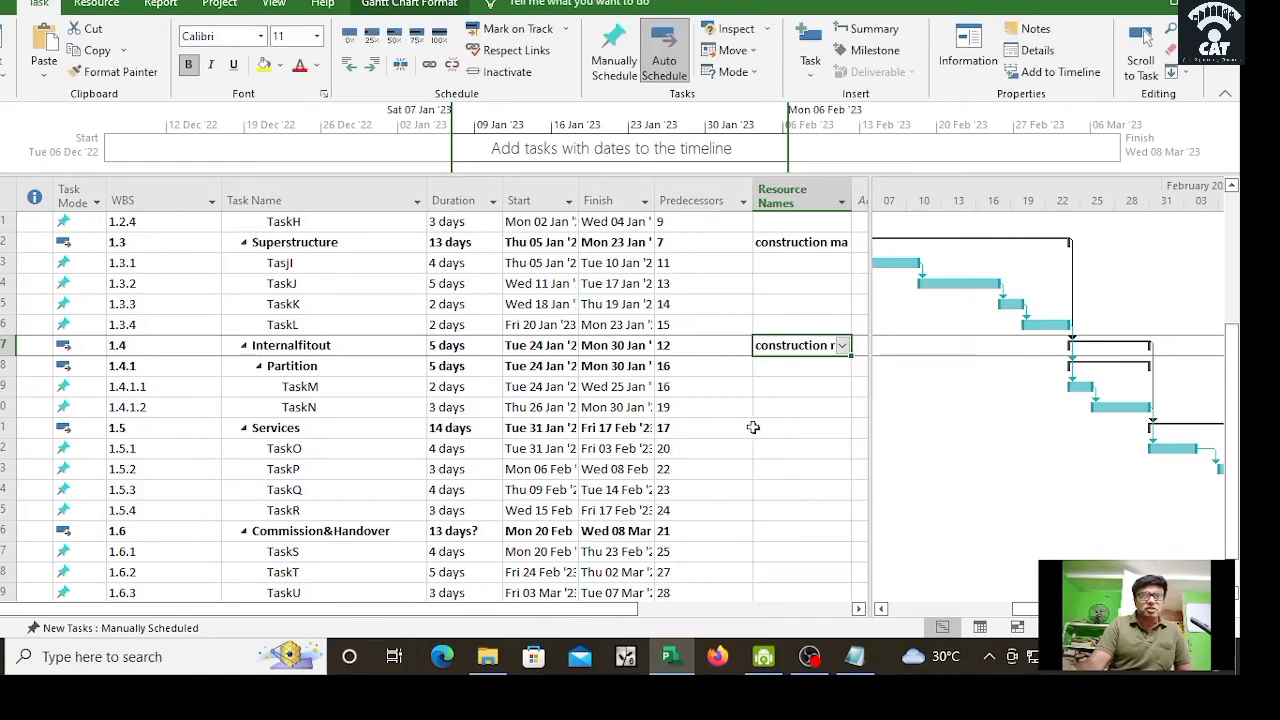
Step: Assign both managers to Services and the project manager to Commission&Handover
click(812, 427)
click(842, 428)
click(780, 442)
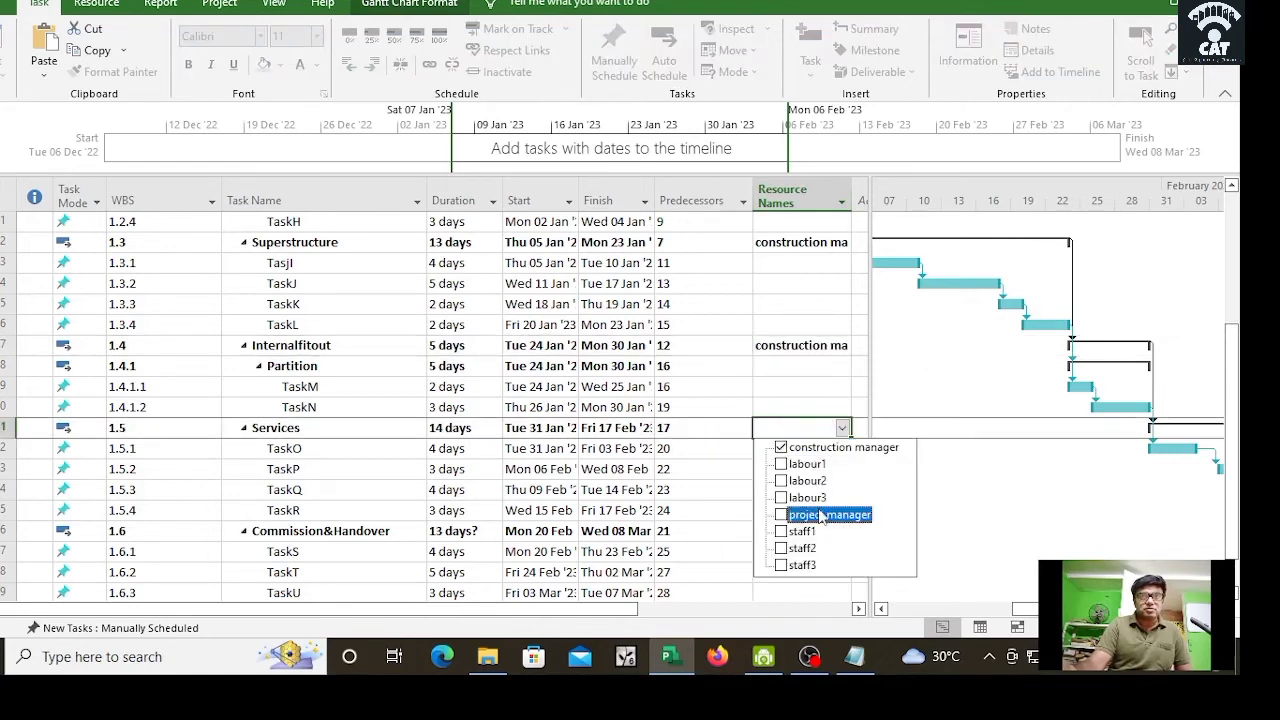
click(734, 539)
click(798, 531)
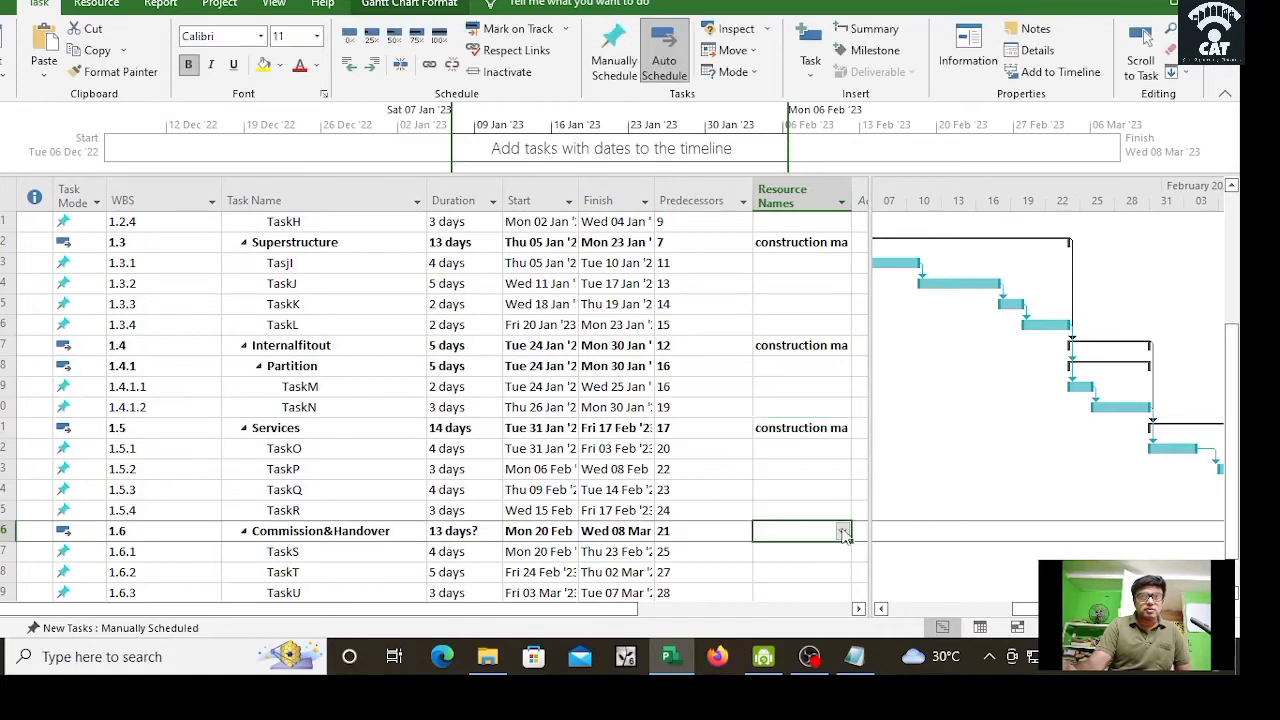
click(844, 531)
click(784, 478)
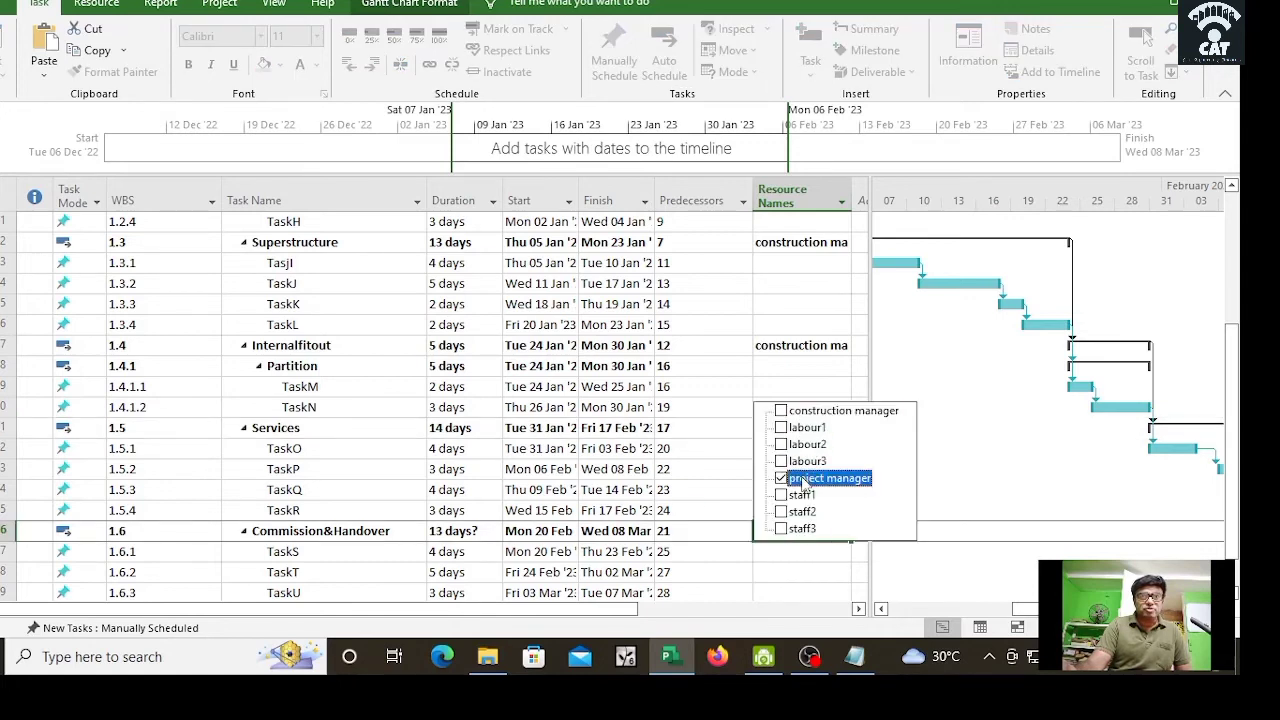
click(712, 470)
scroll(876, 433, up, 2)
scroll(876, 433, up, 2)
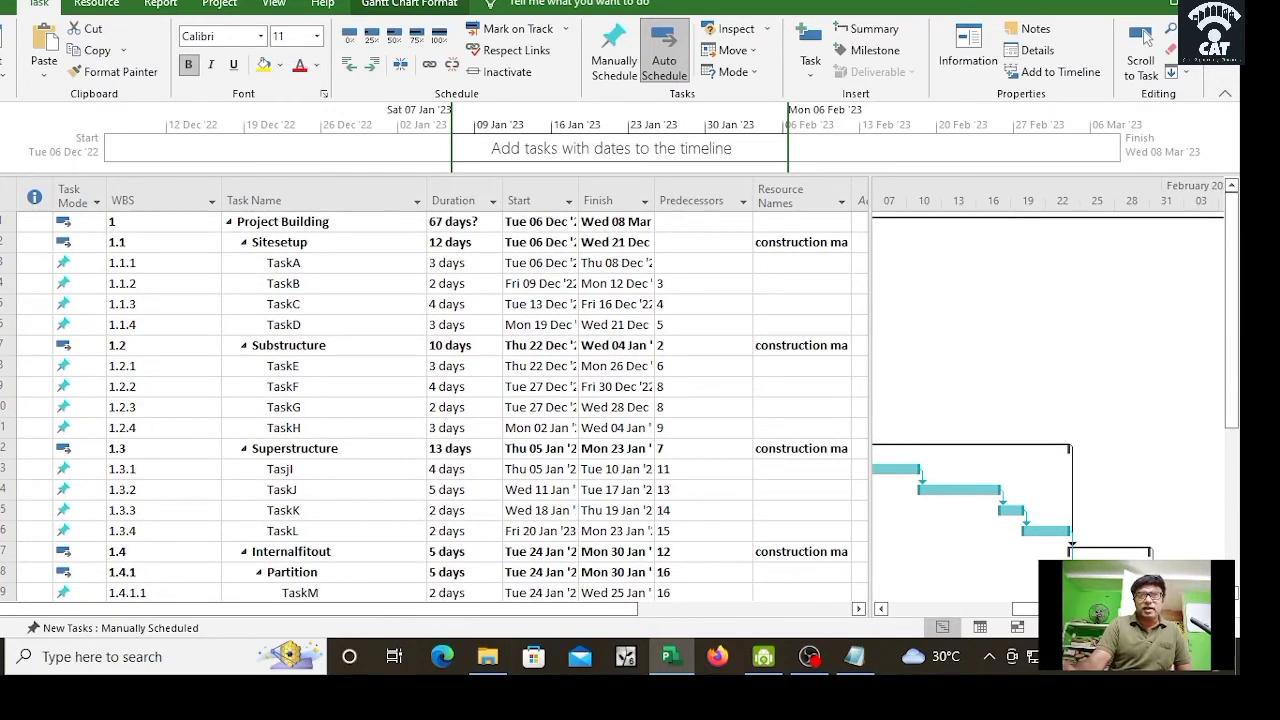
drag(1055, 609, 962, 617)
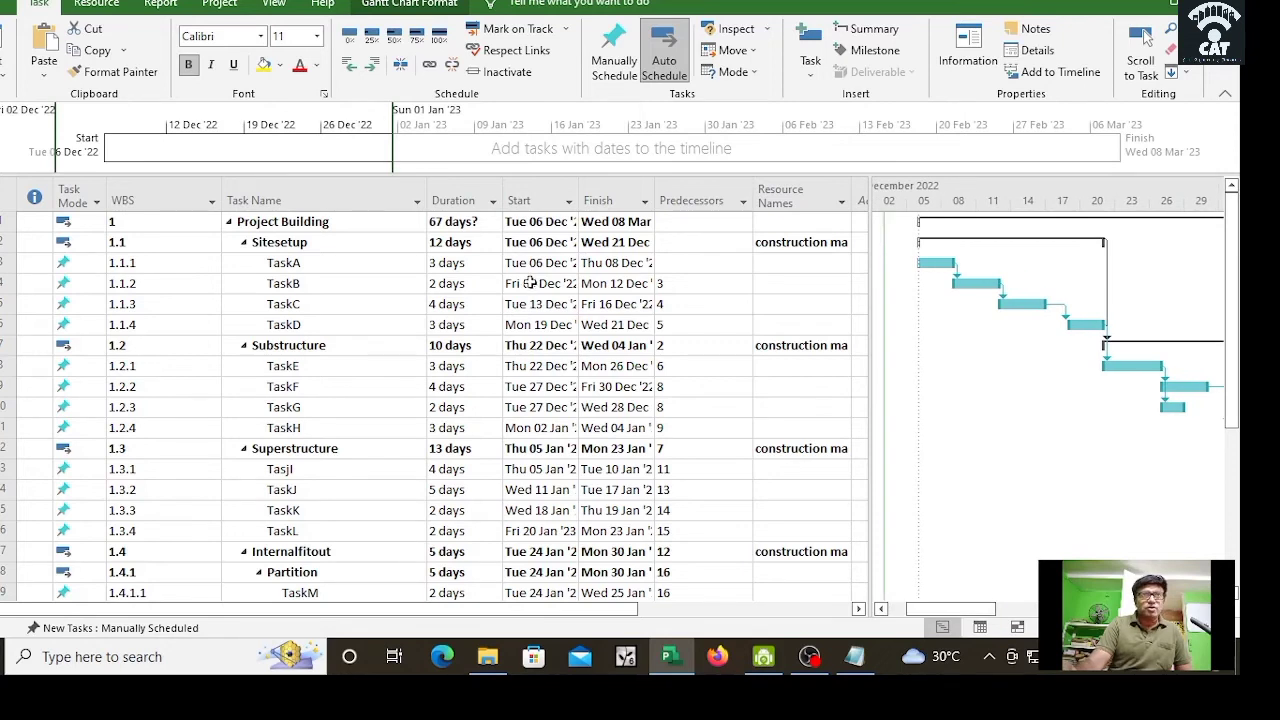
Step: Assign labour1, staff1 and staff2 to TaskA, and labour2 and staff1 to TaskB
click(818, 268)
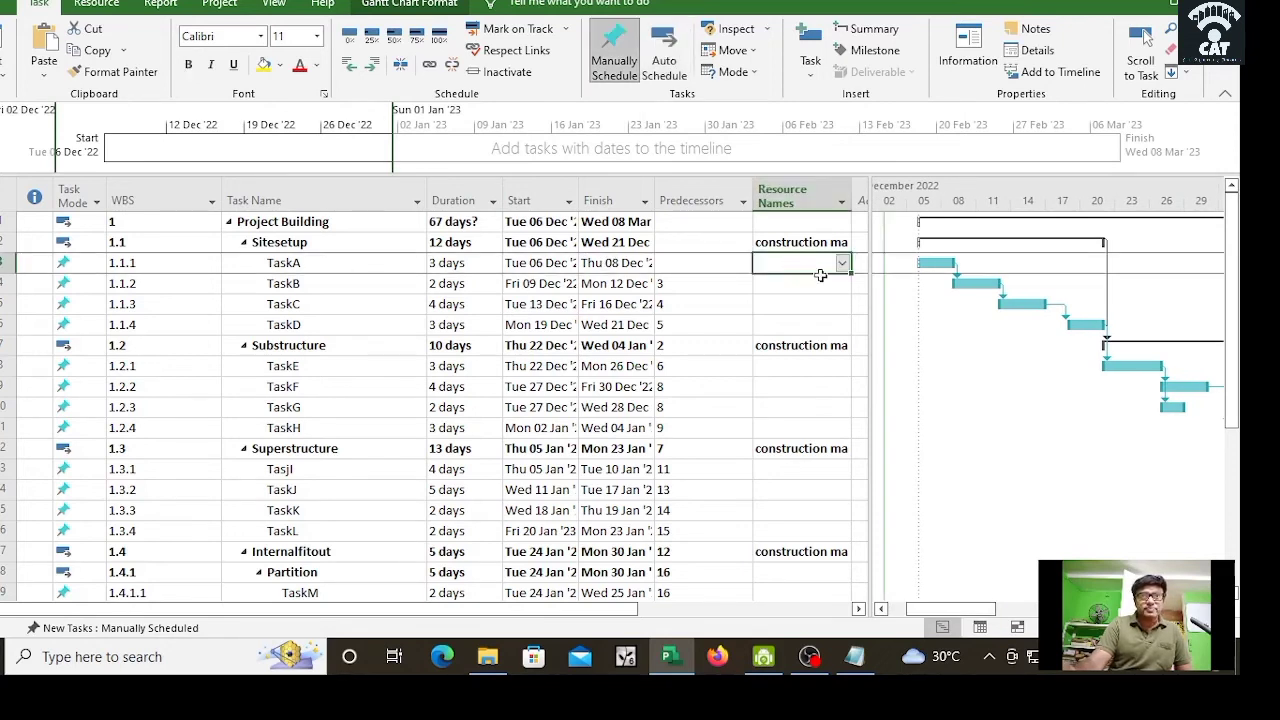
click(843, 263)
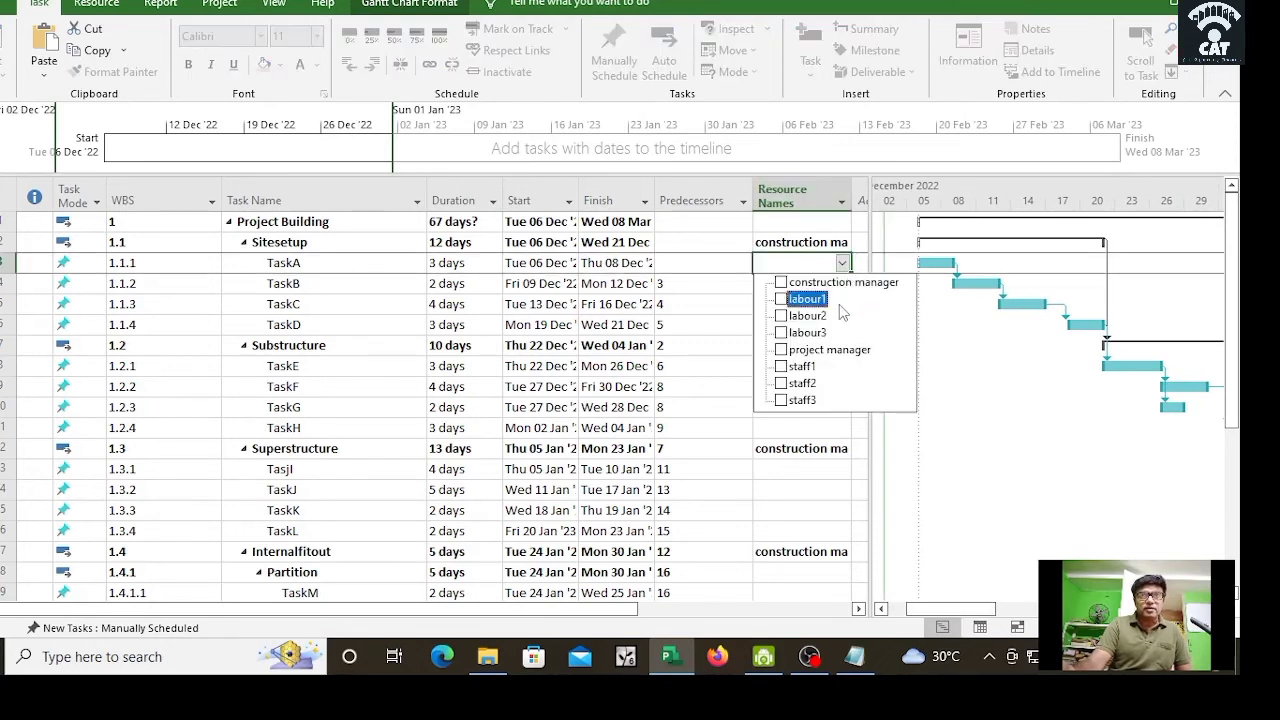
click(839, 305)
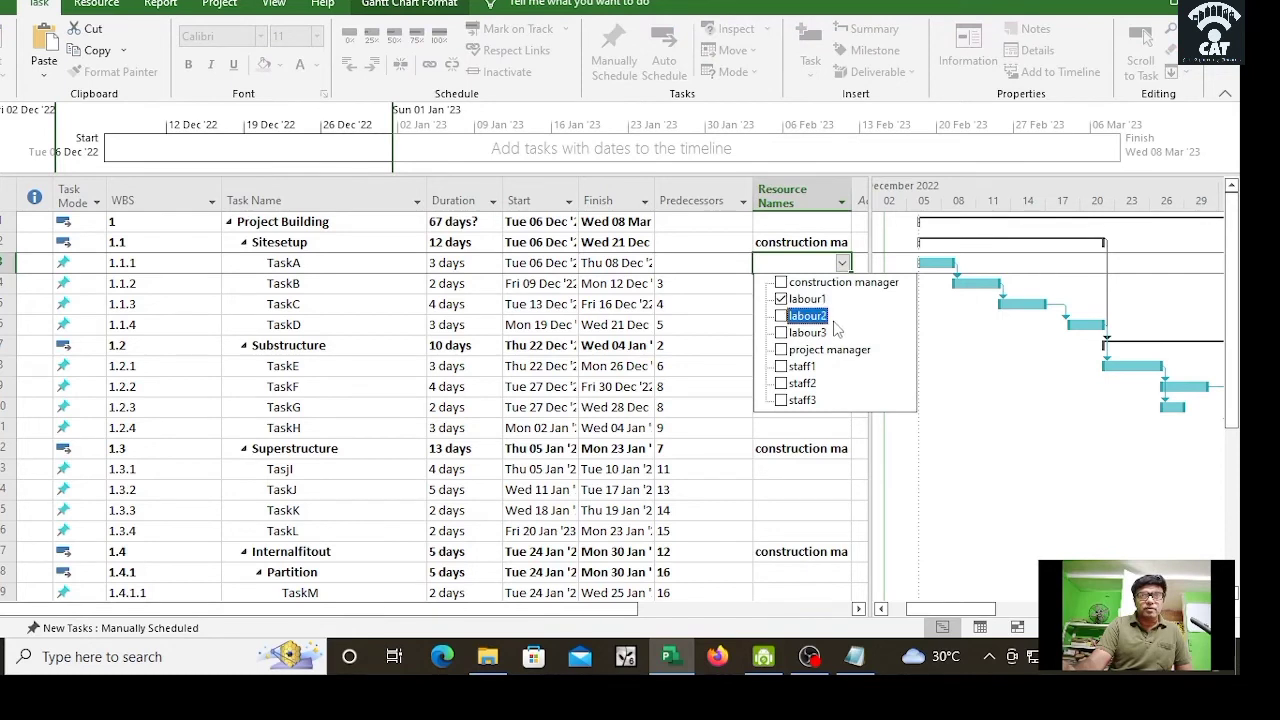
click(826, 368)
click(826, 384)
key(Return)
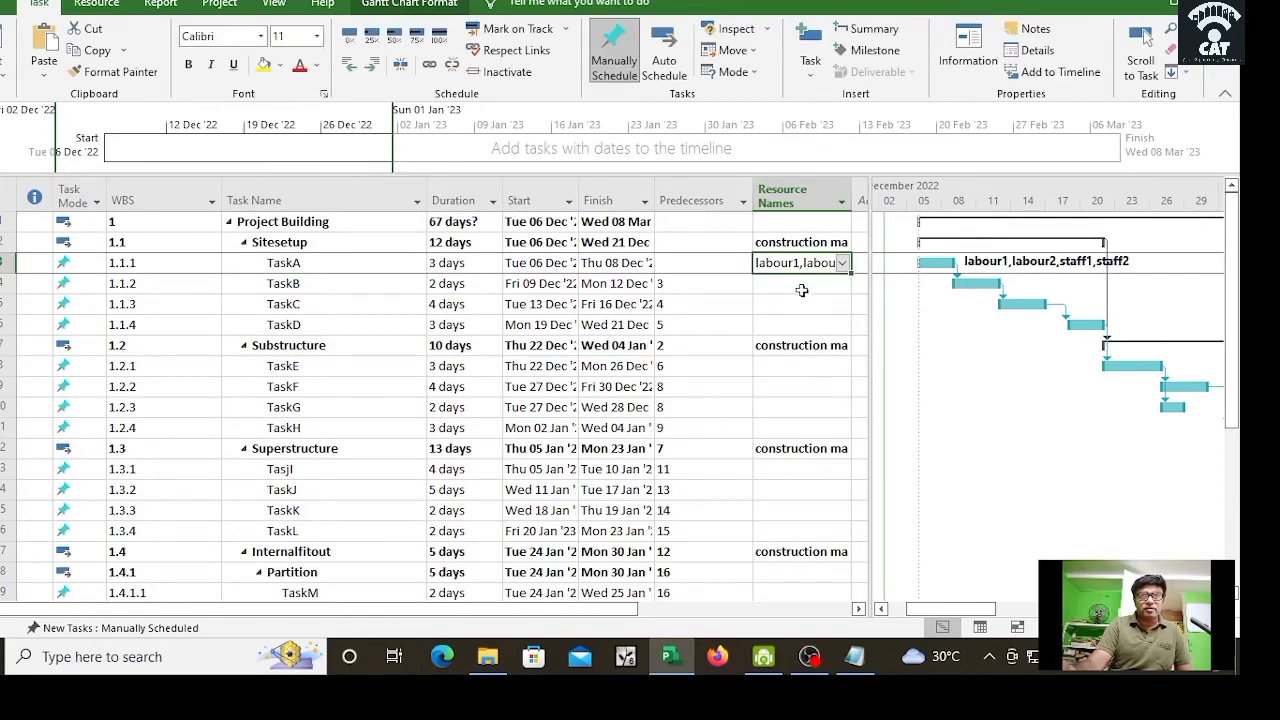
click(803, 287)
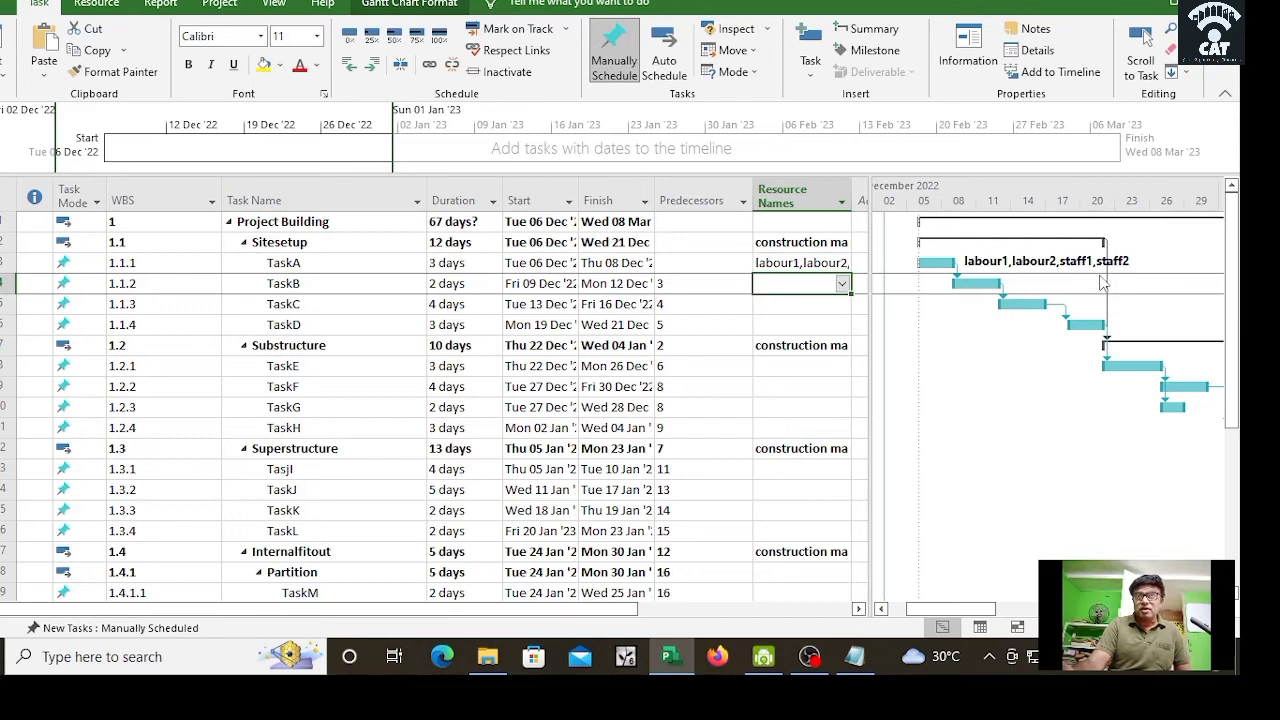
click(843, 285)
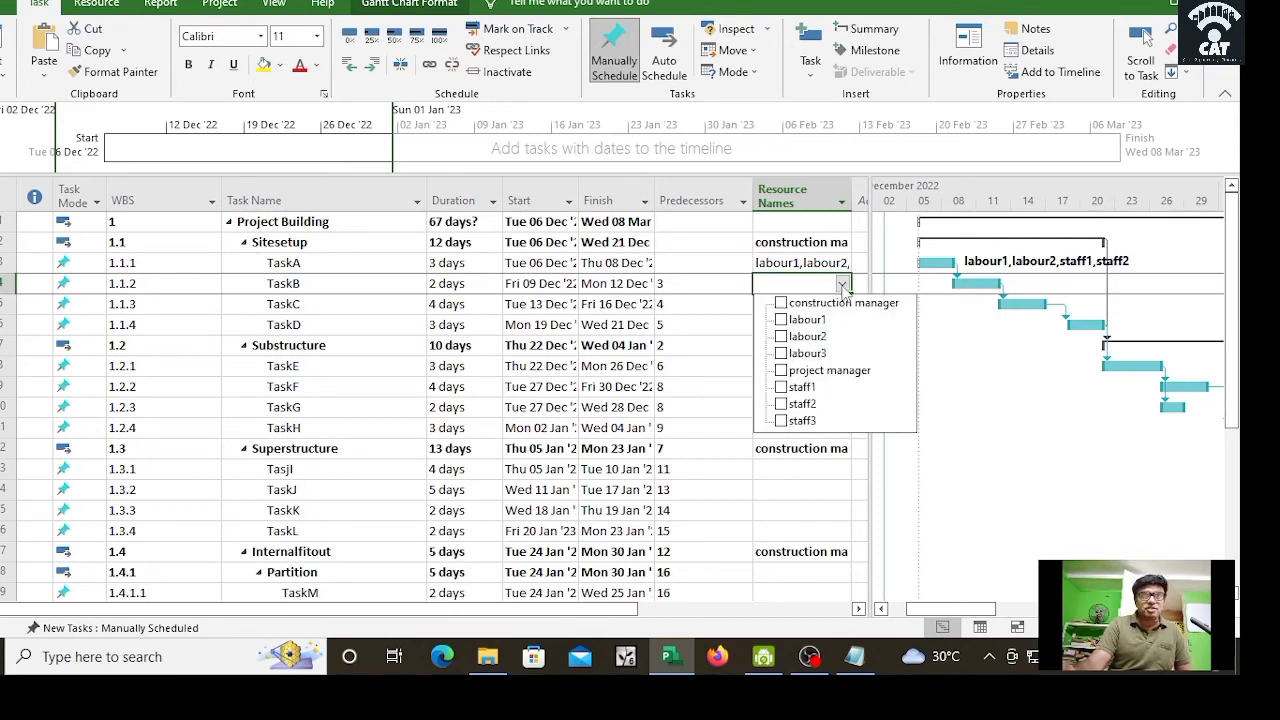
click(806, 336)
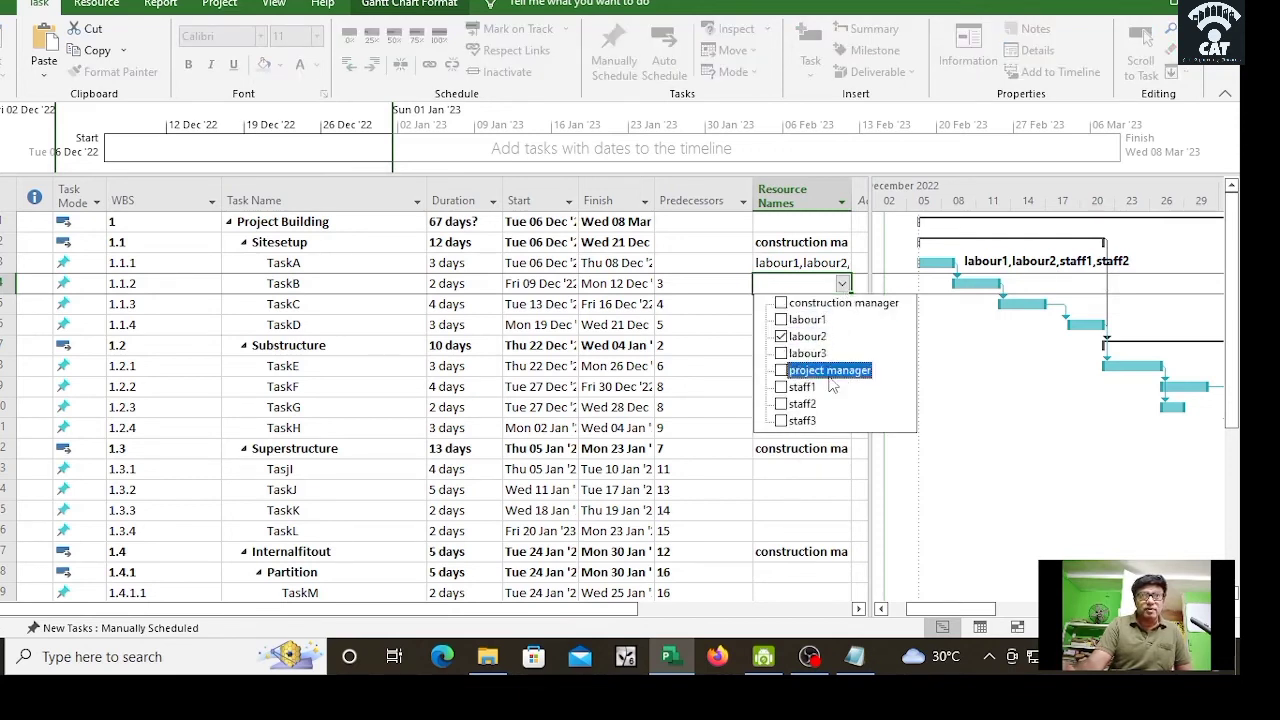
click(715, 425)
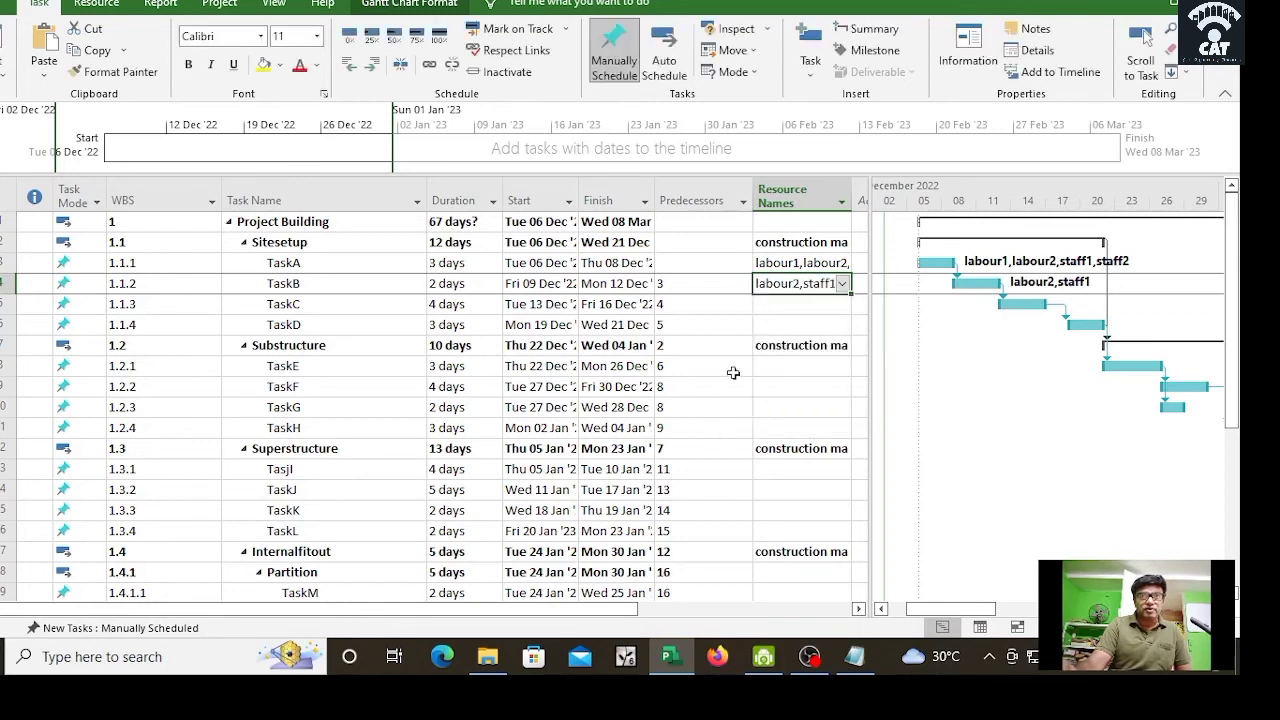
Step: Assign labour2 and labour3 to TaskC, and labour2 and staff1 to TaskD
click(840, 310)
click(843, 306)
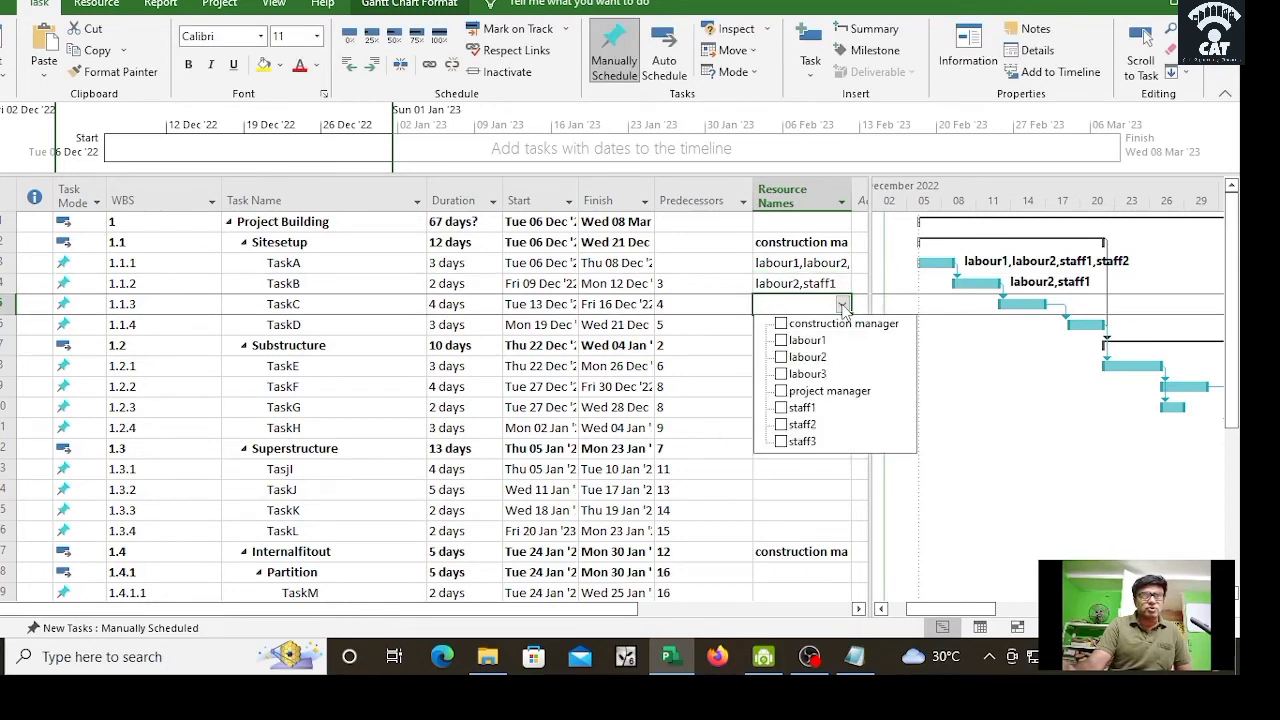
click(806, 340)
click(800, 375)
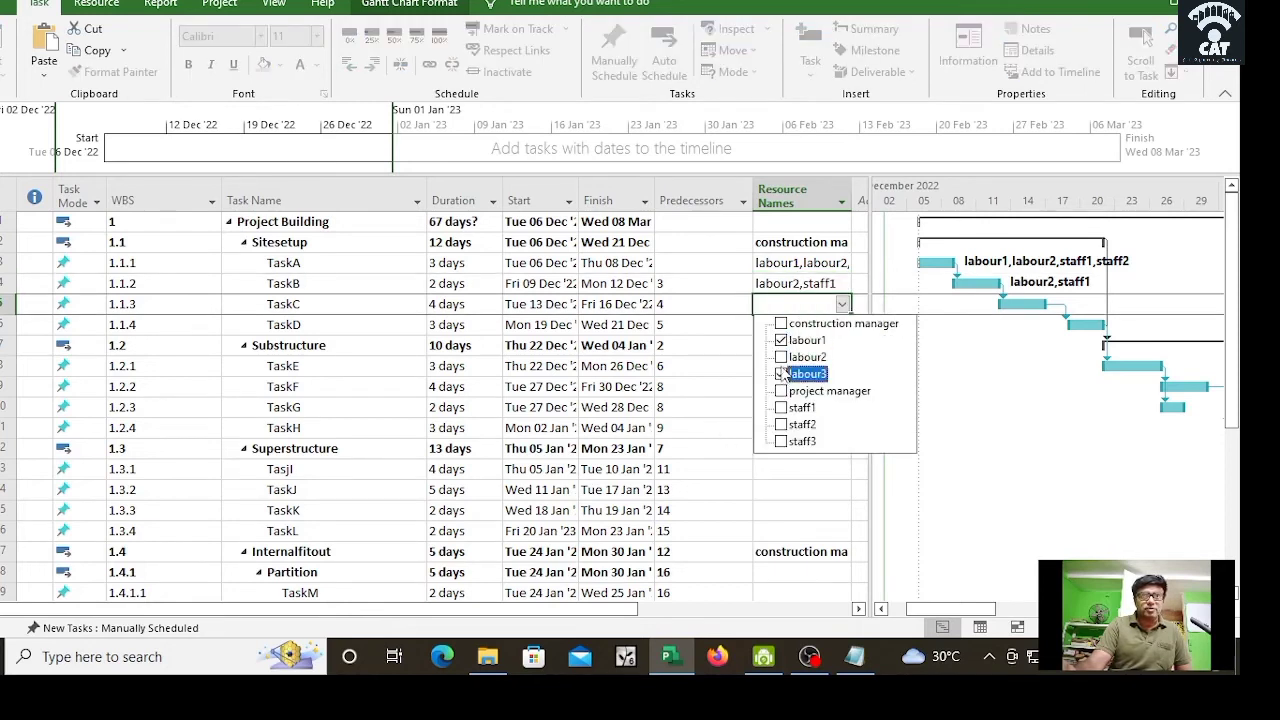
click(806, 340)
click(806, 357)
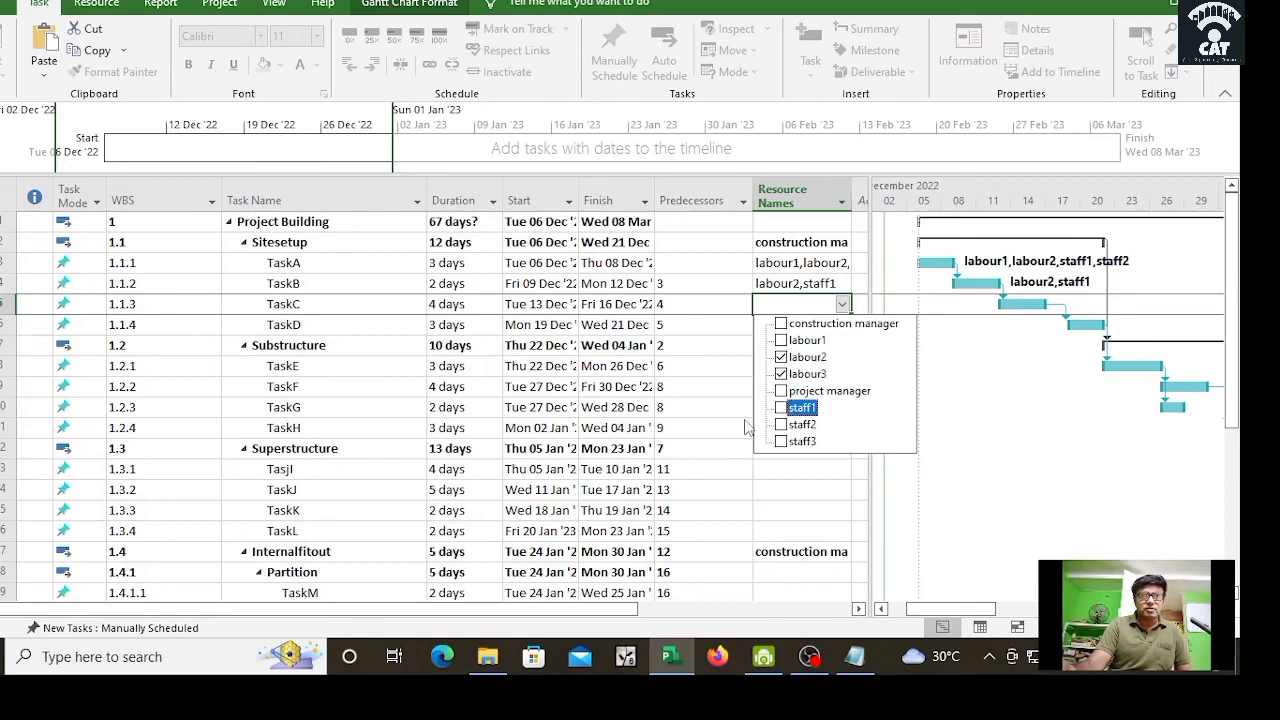
click(707, 441)
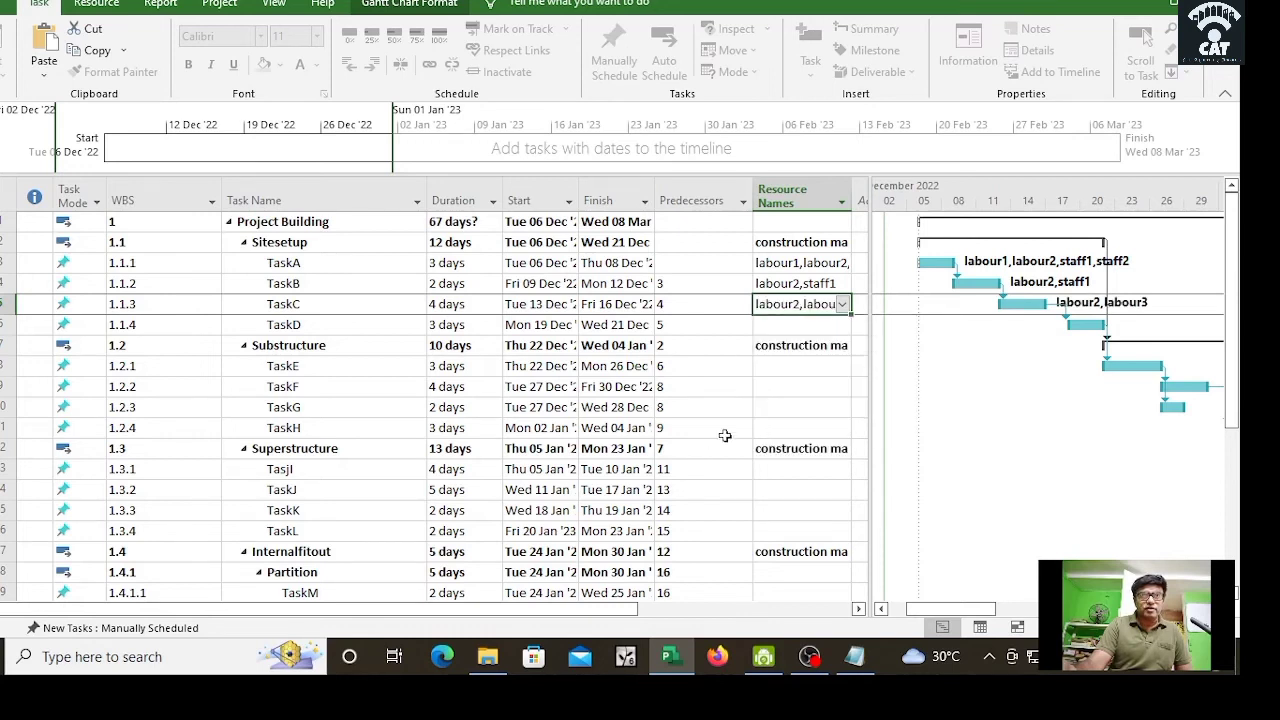
click(819, 324)
click(843, 326)
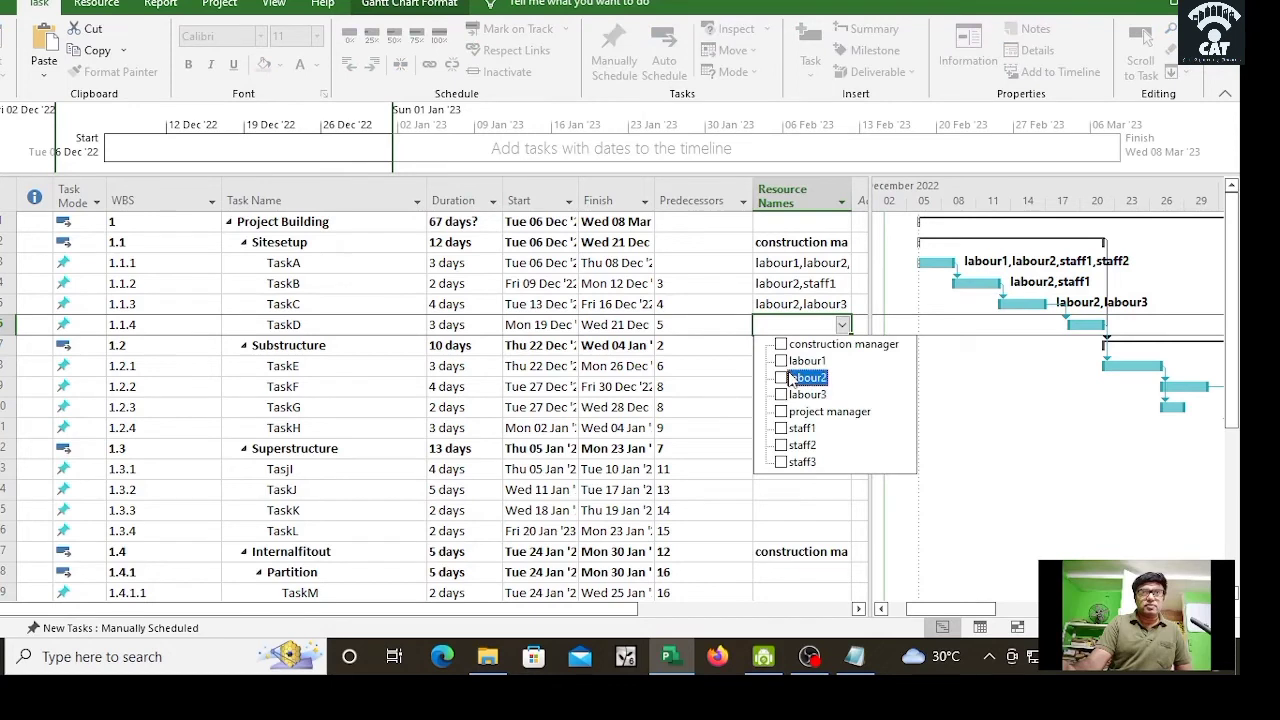
click(806, 377)
click(803, 430)
click(665, 425)
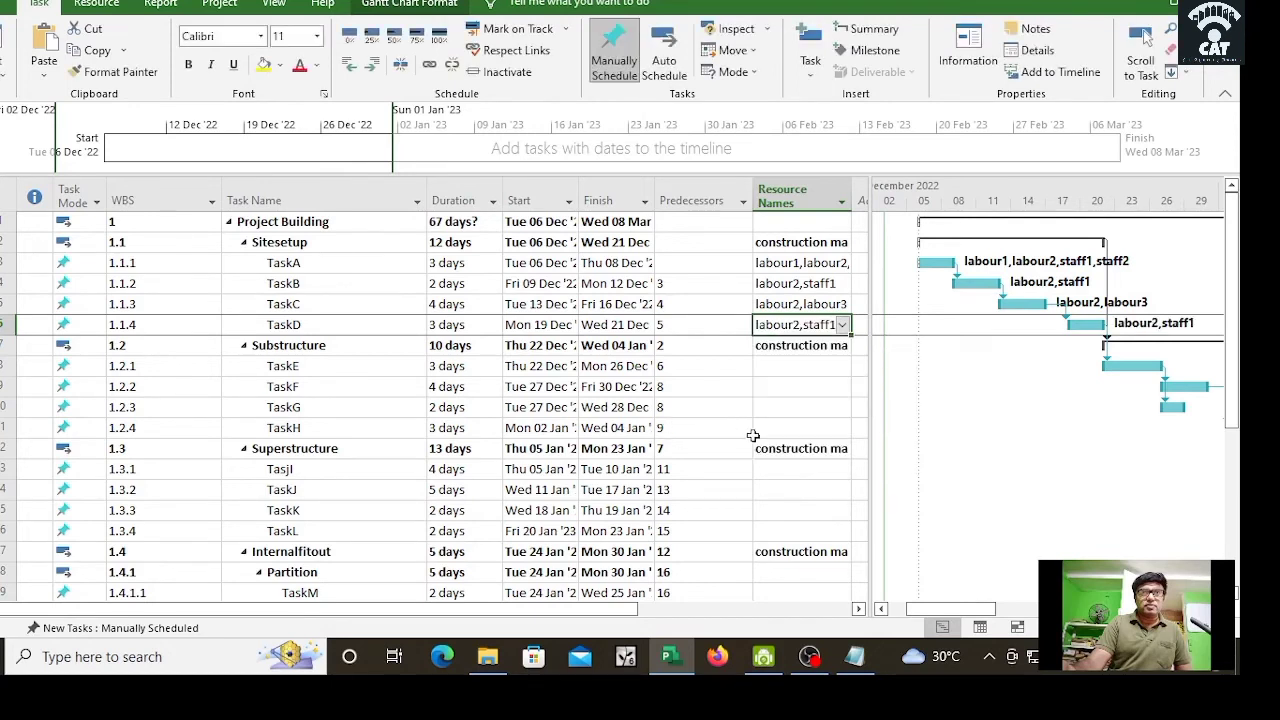
Step: Assign labour1, labour3 and staff2 to TaskE, and labour1 and labour3 to TaskF
click(801, 366)
click(845, 367)
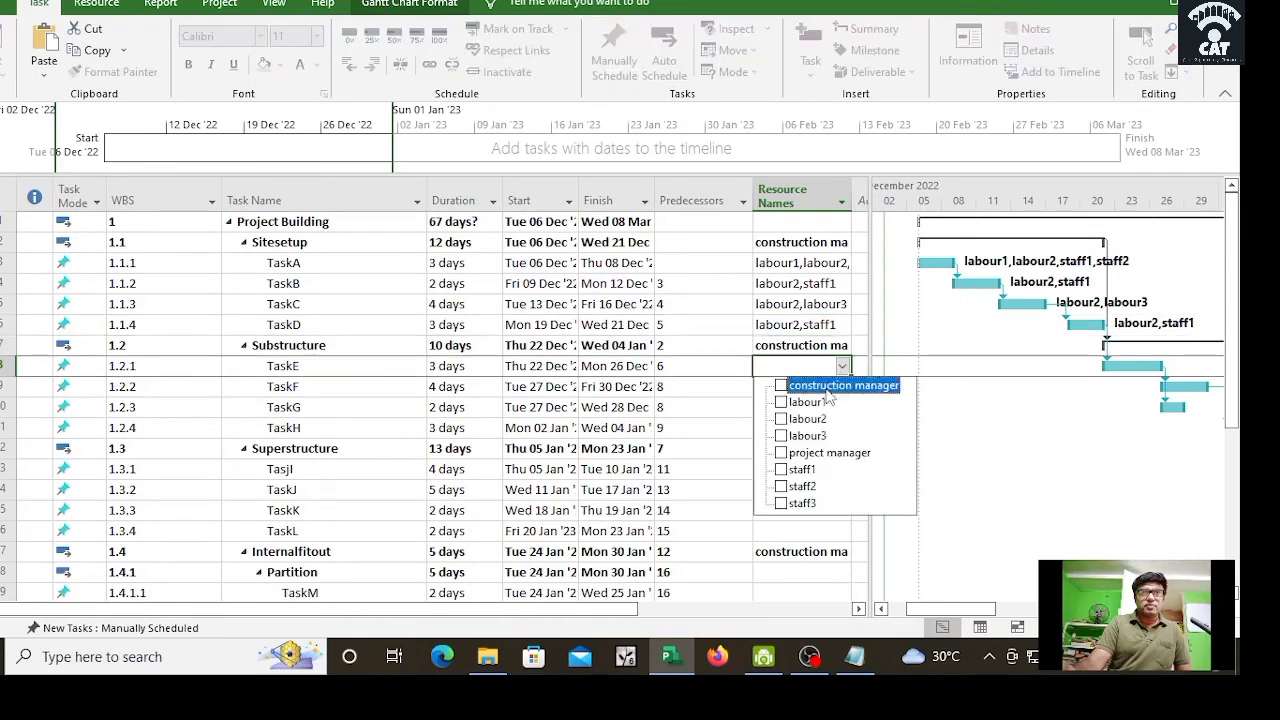
click(790, 402)
click(790, 436)
click(793, 486)
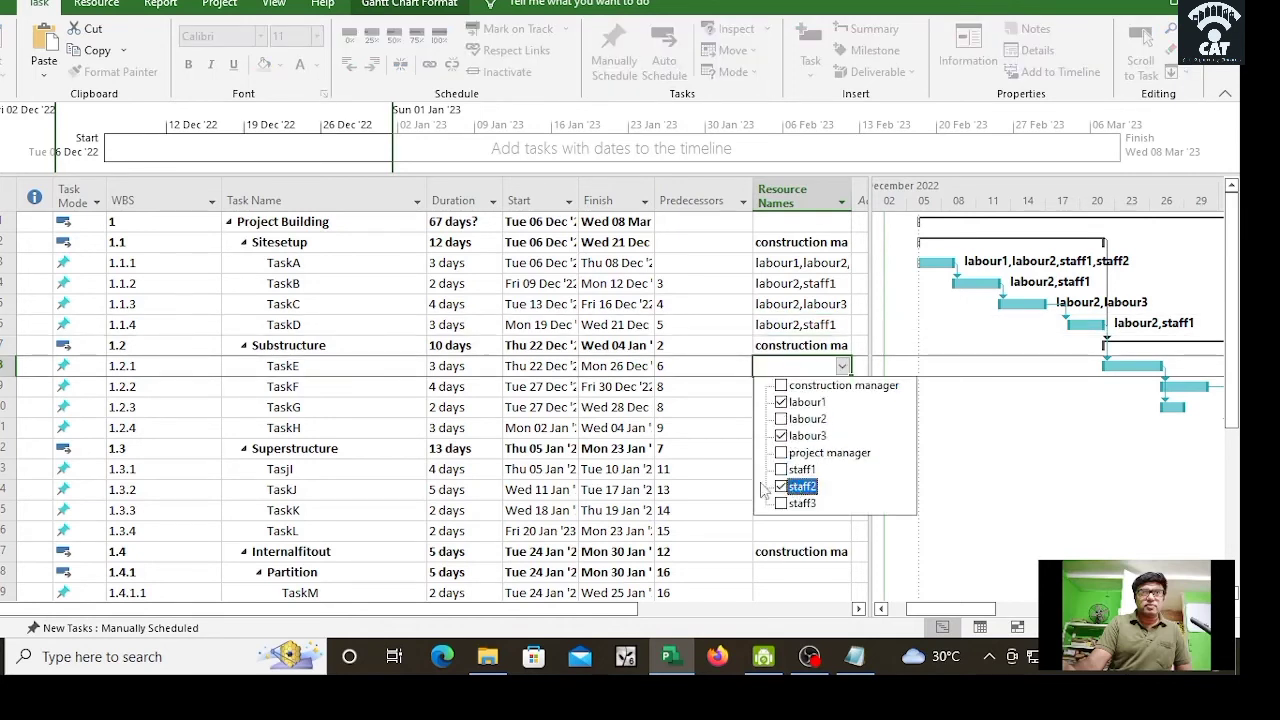
key(Return)
click(815, 388)
click(842, 389)
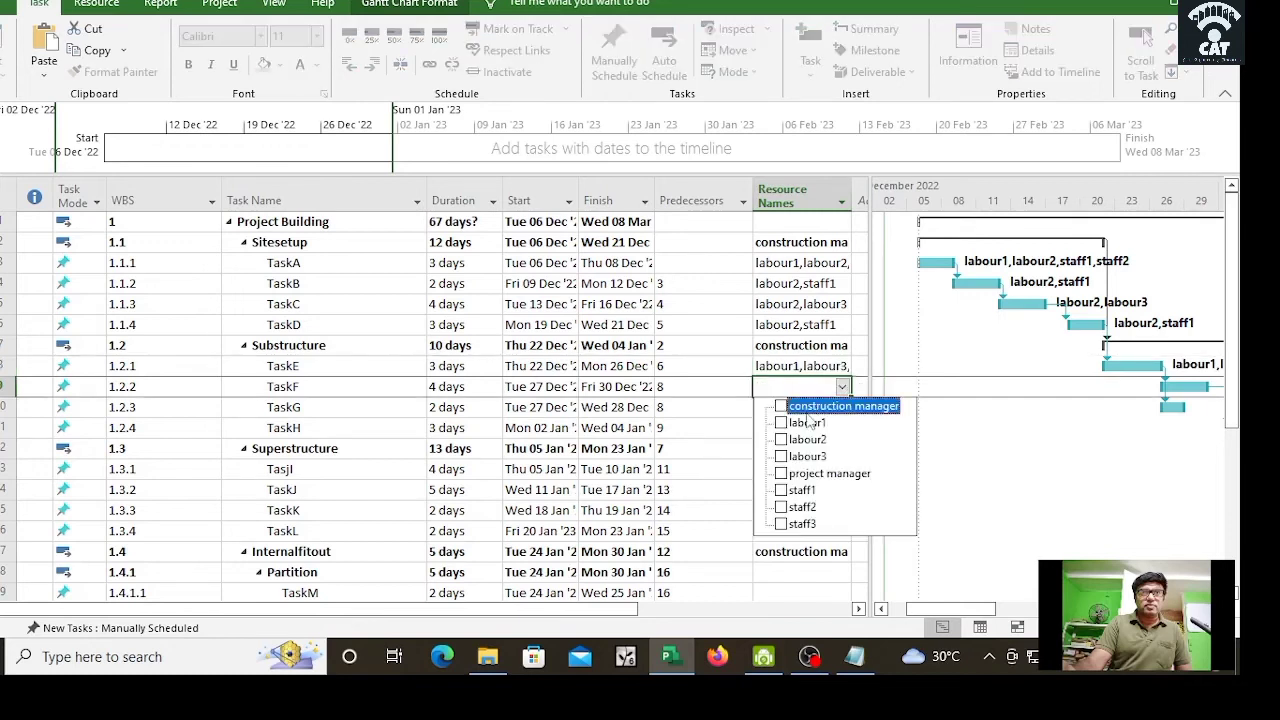
click(790, 422)
click(790, 456)
key(Return)
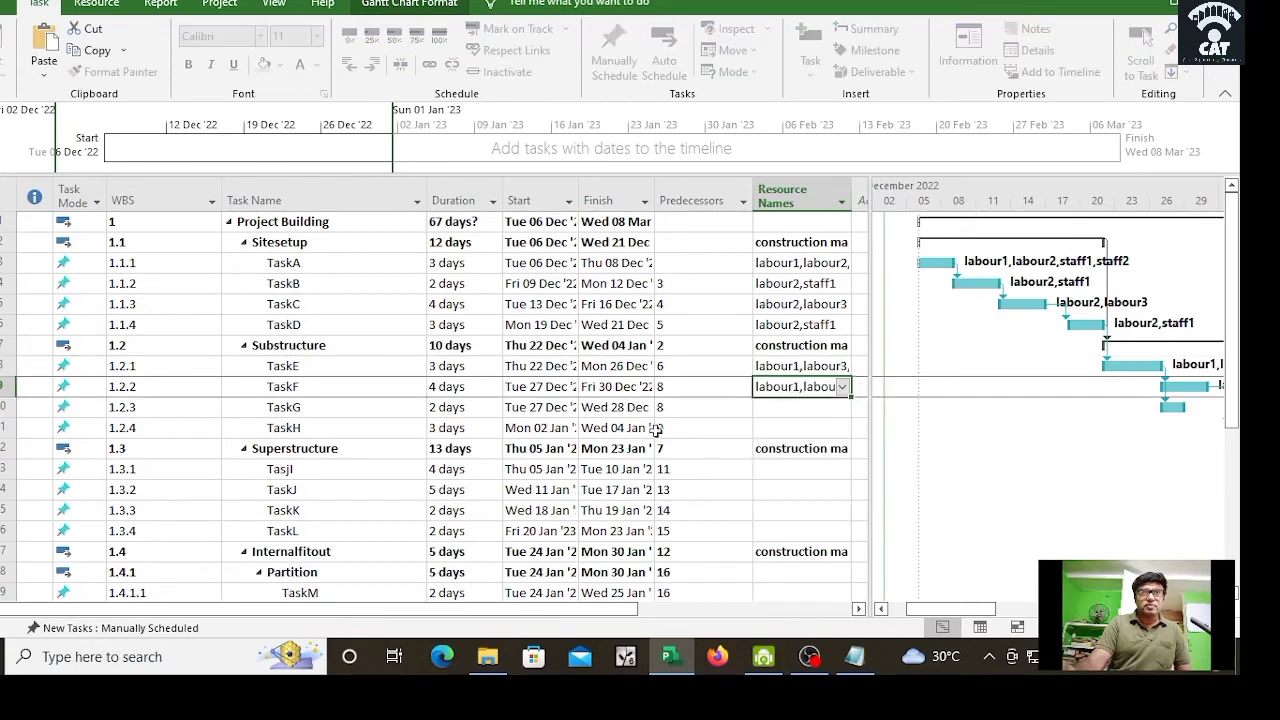
Step: Assign labour1 and labour2 to TaskG, and staff2 and staff3 to TaskH
click(836, 408)
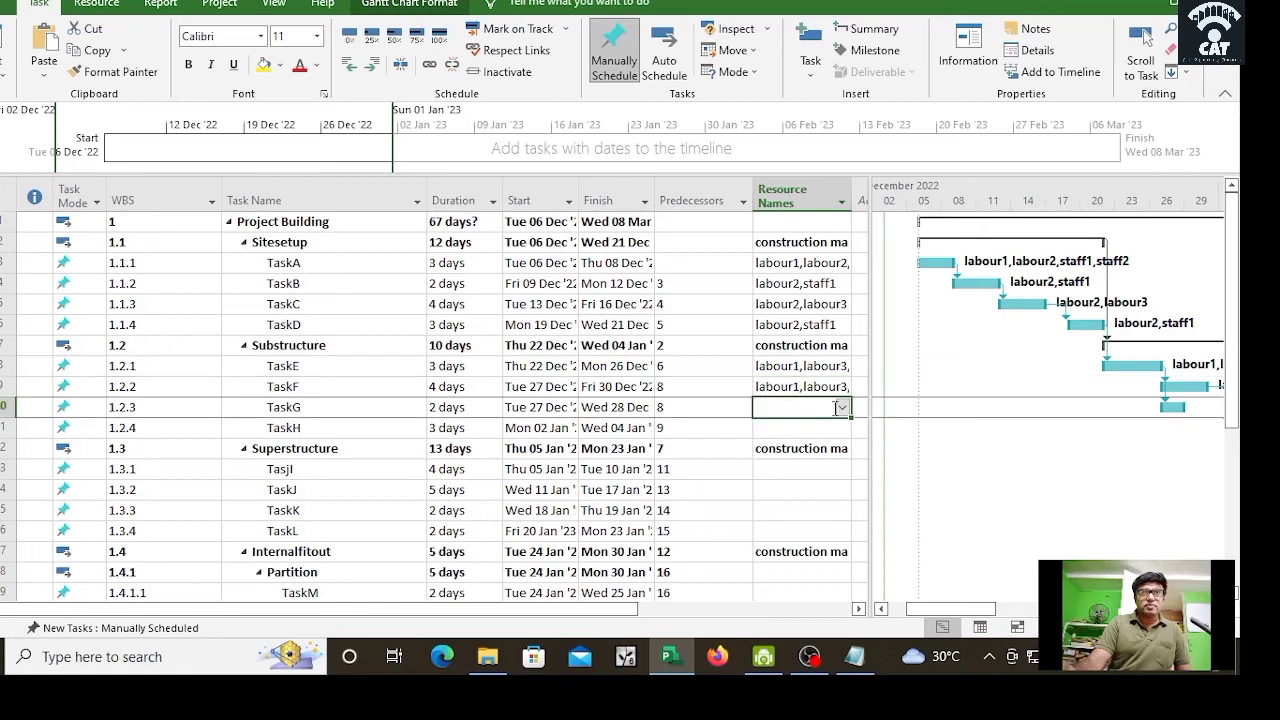
click(842, 408)
click(792, 443)
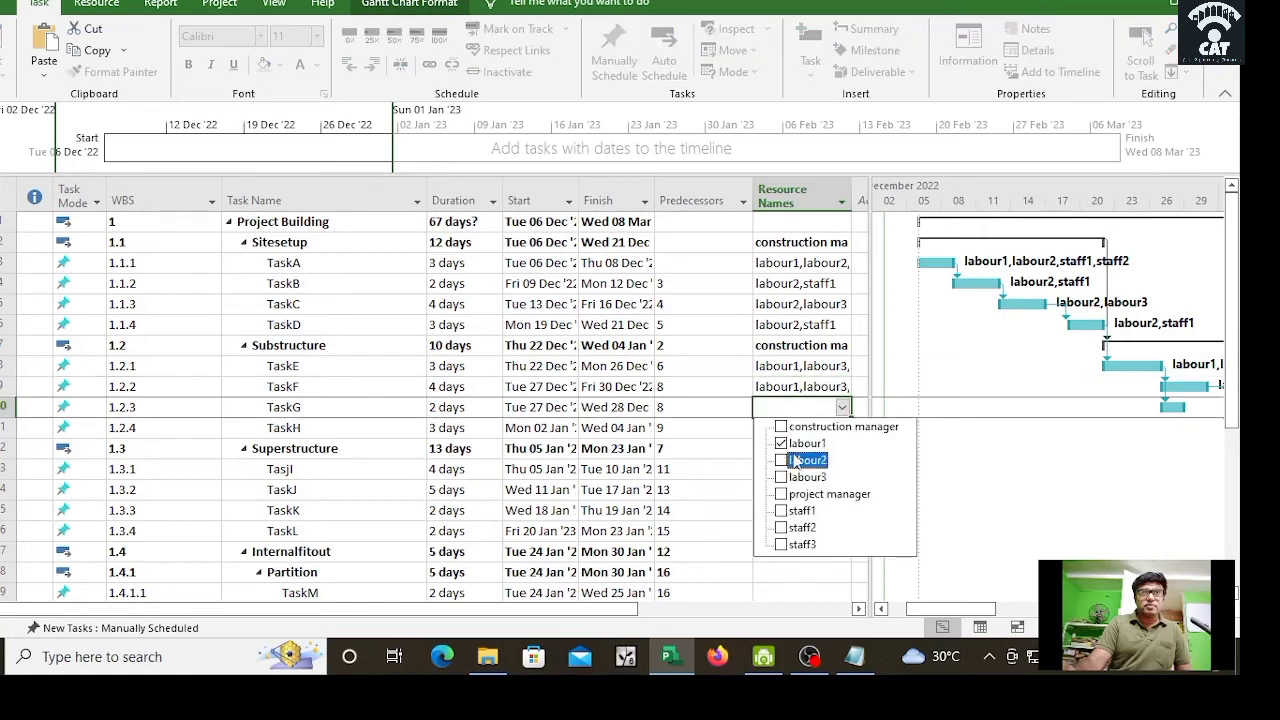
click(792, 460)
key(Return)
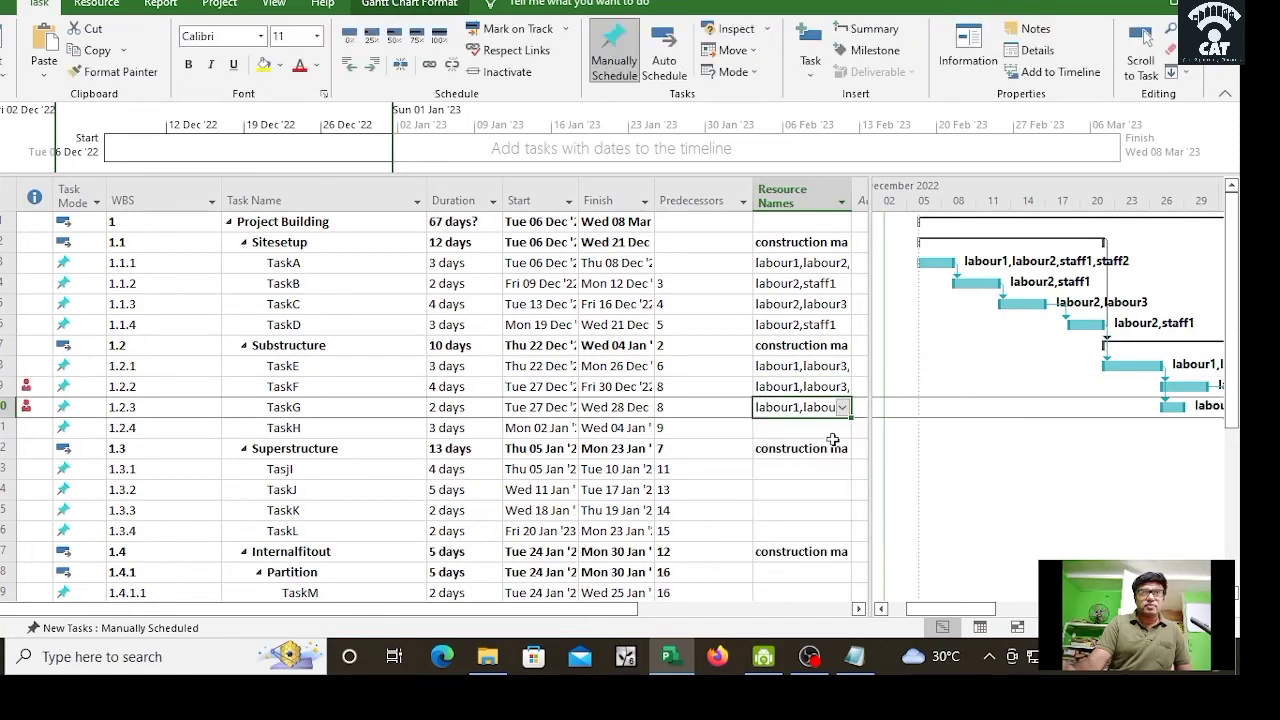
click(831, 432)
click(842, 427)
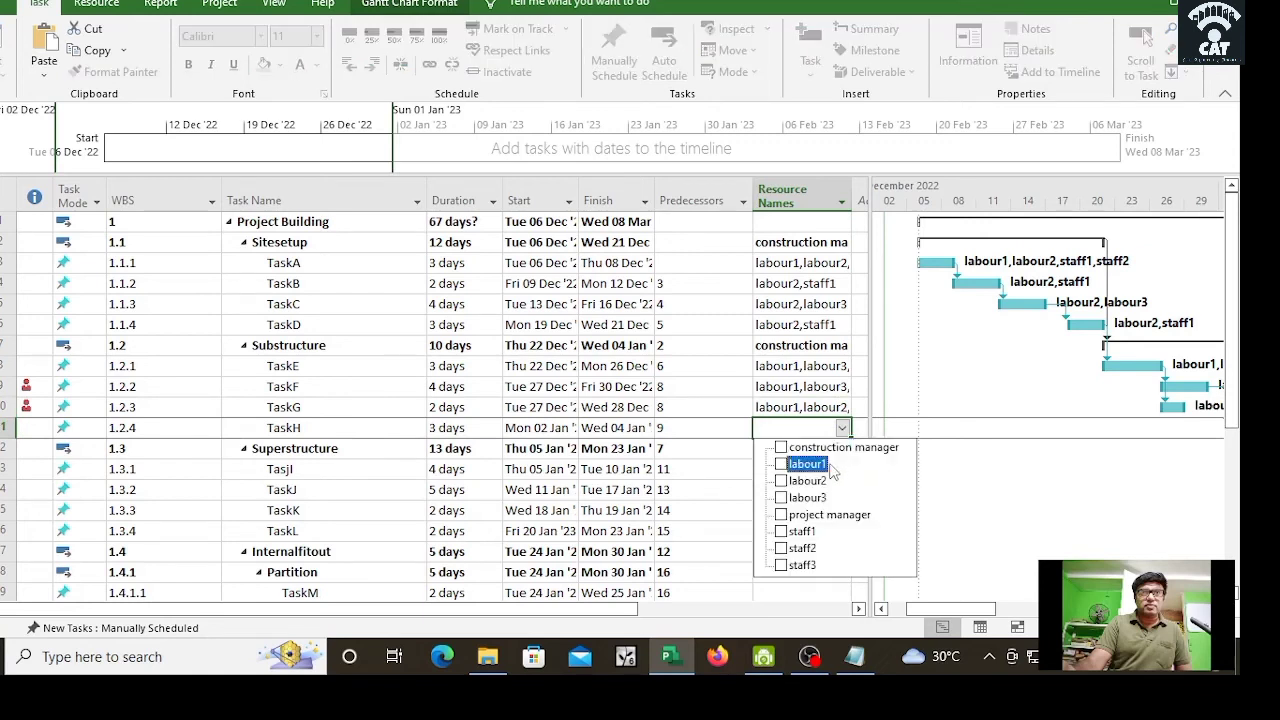
click(796, 548)
click(800, 567)
key(Return)
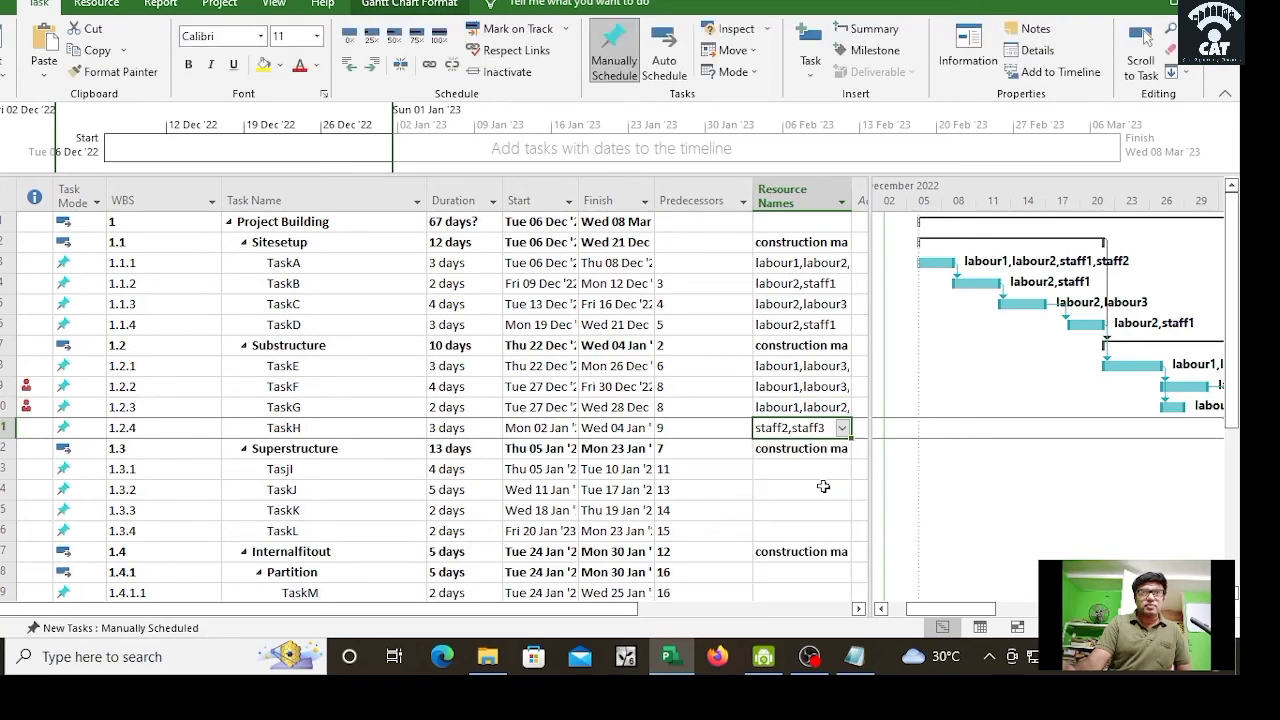
Step: Assign staff1, staff3 and labour3 to TasjI
click(831, 468)
click(842, 468)
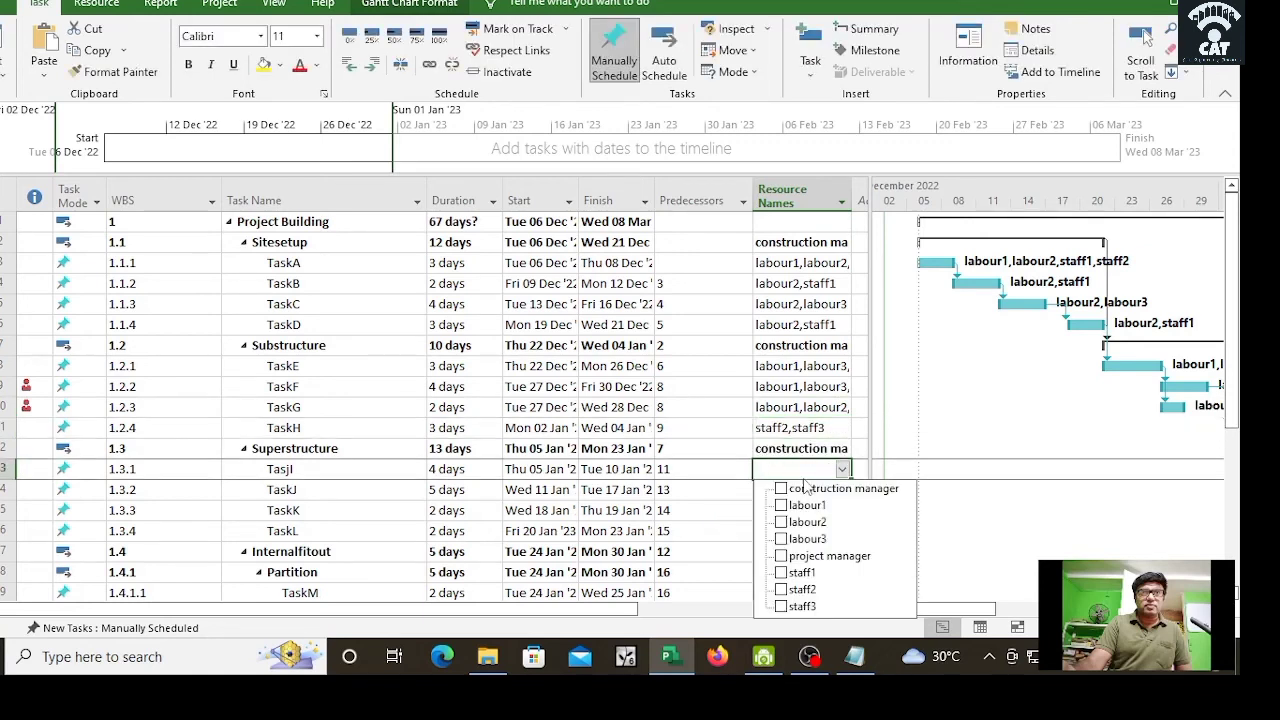
click(800, 572)
click(800, 606)
click(781, 539)
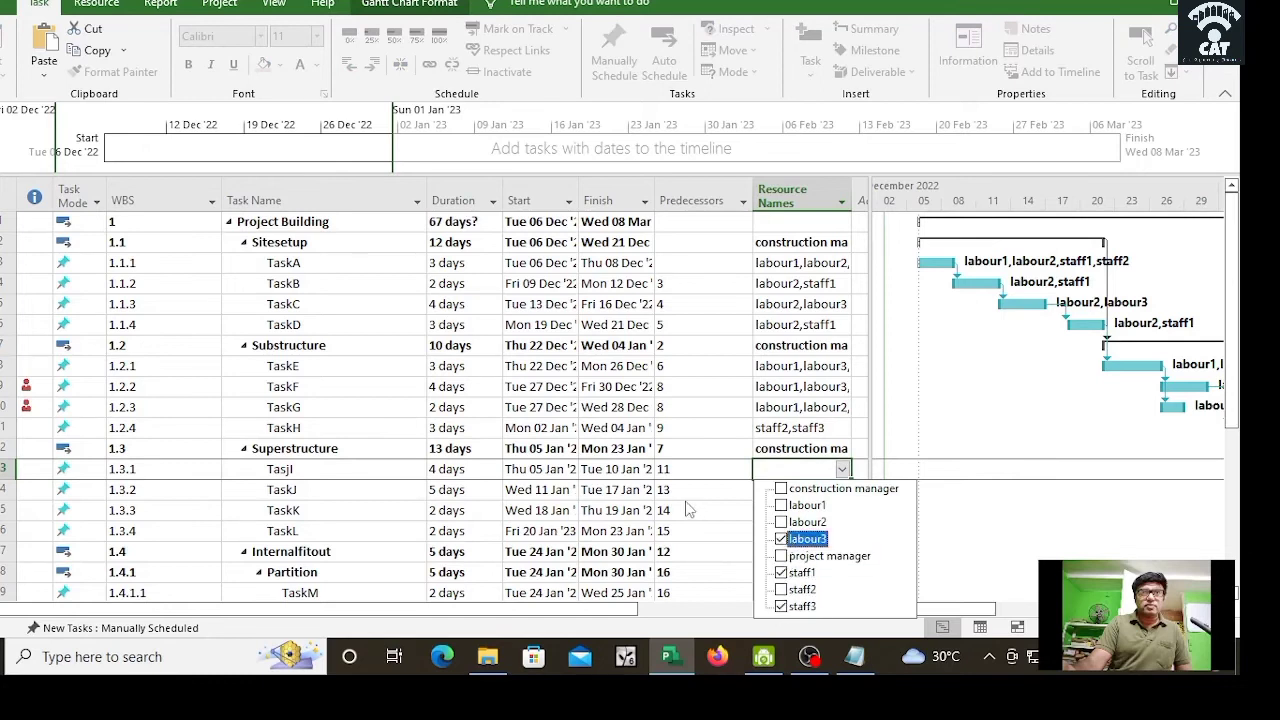
key(Return)
Step: Assign labour1, labour3, staff2 to TaskJ and labour2, staff1, staff2 to TaskK
scroll(1235, 380, down, 4)
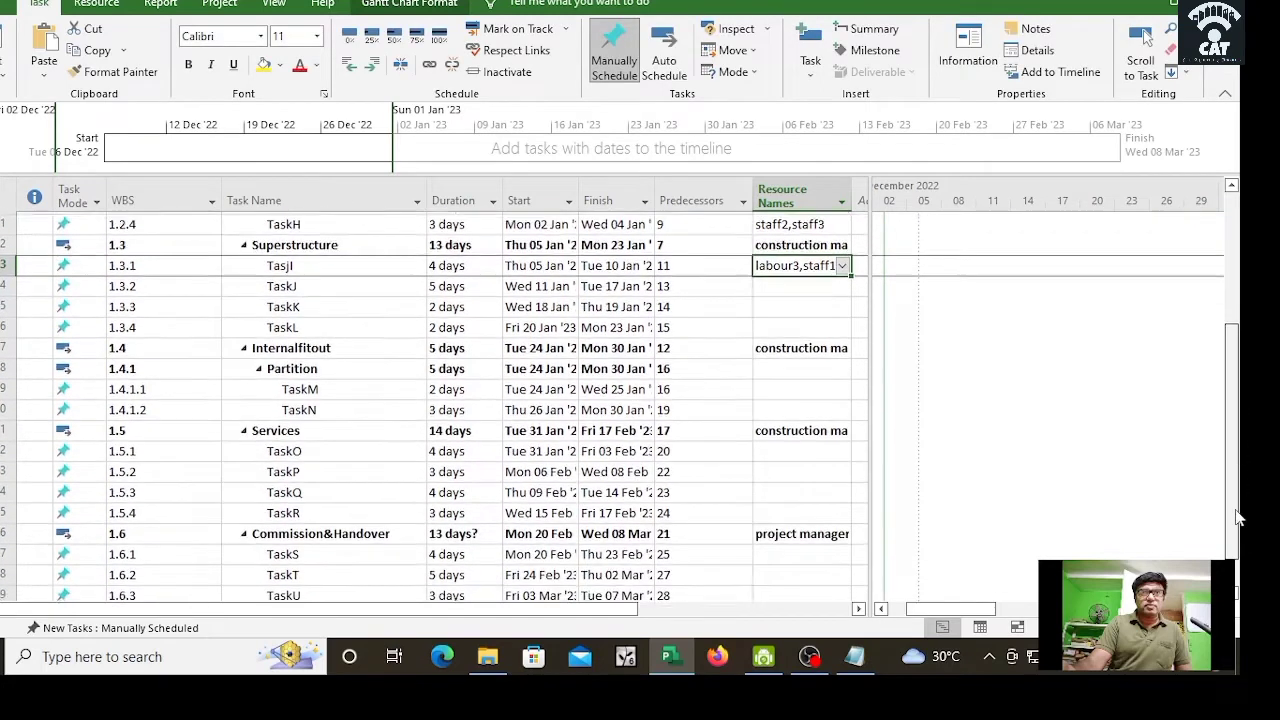
click(818, 246)
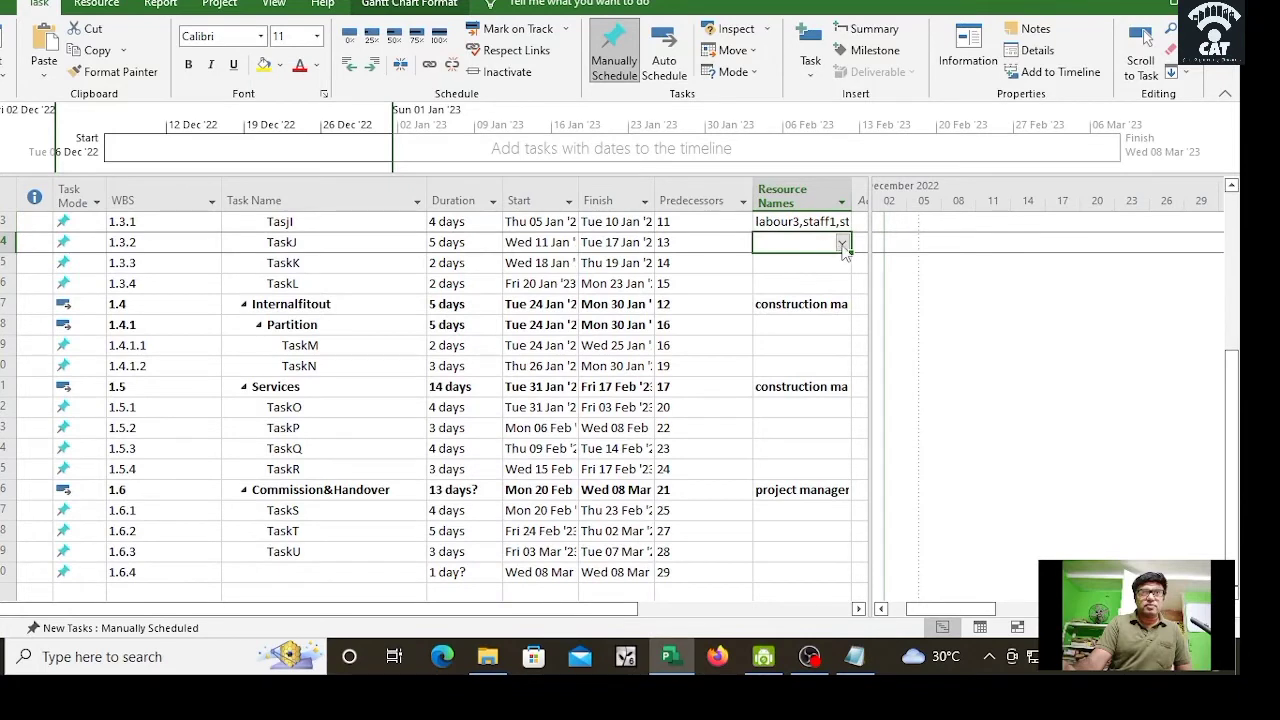
click(843, 244)
click(800, 278)
click(800, 312)
click(800, 362)
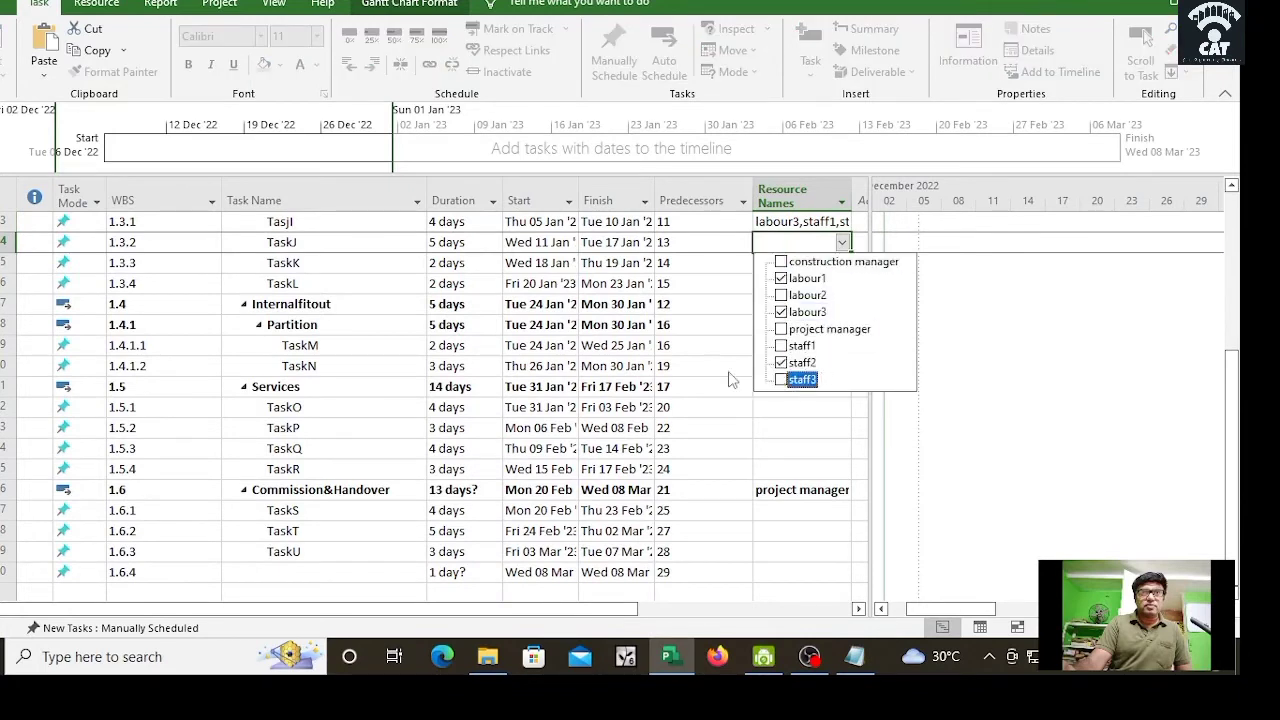
click(660, 368)
click(812, 266)
click(843, 265)
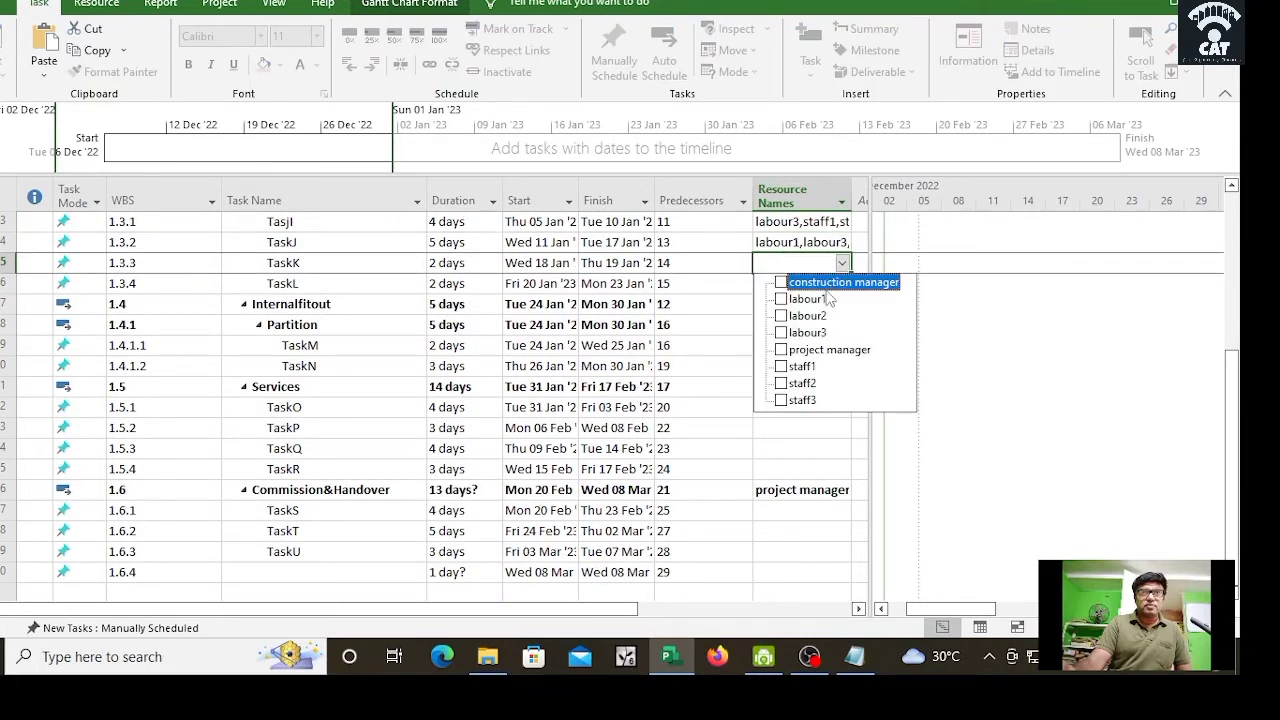
click(819, 316)
click(808, 384)
click(803, 368)
click(668, 336)
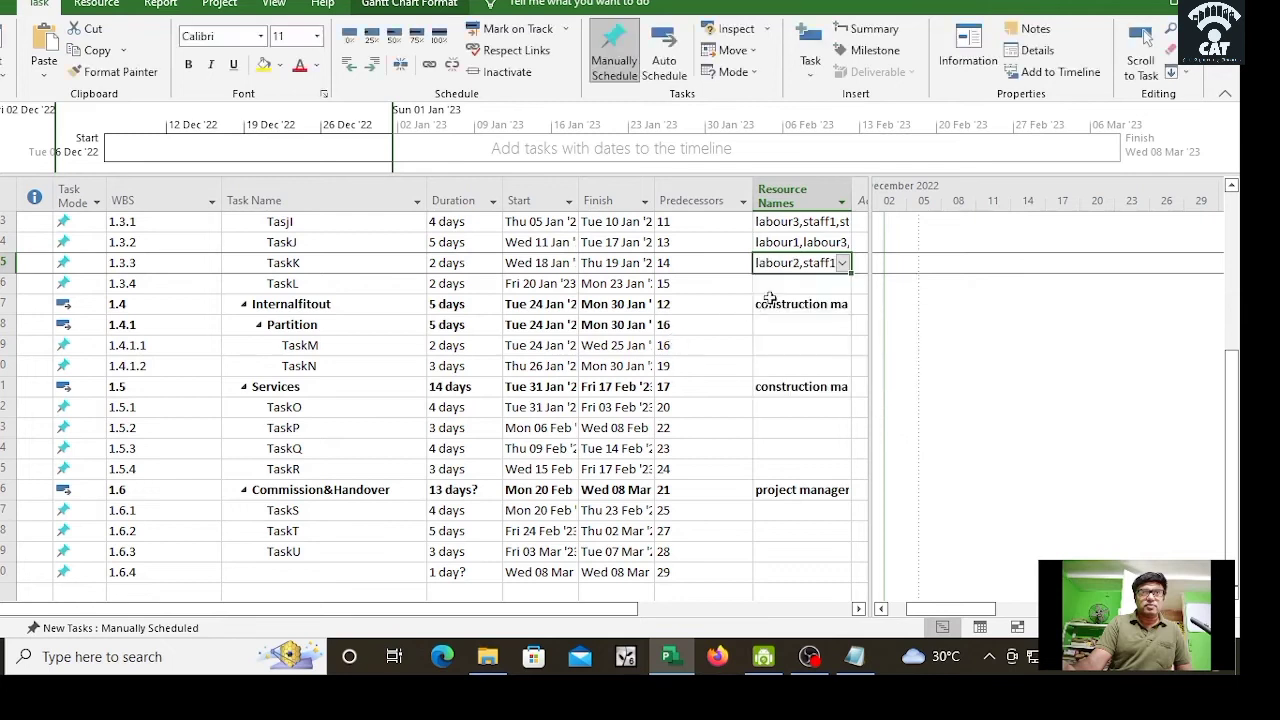
Step: Assign labour3, staff2, staff3 to TaskL and labour2, labour3 to Partition
click(819, 284)
click(843, 284)
click(806, 353)
click(802, 403)
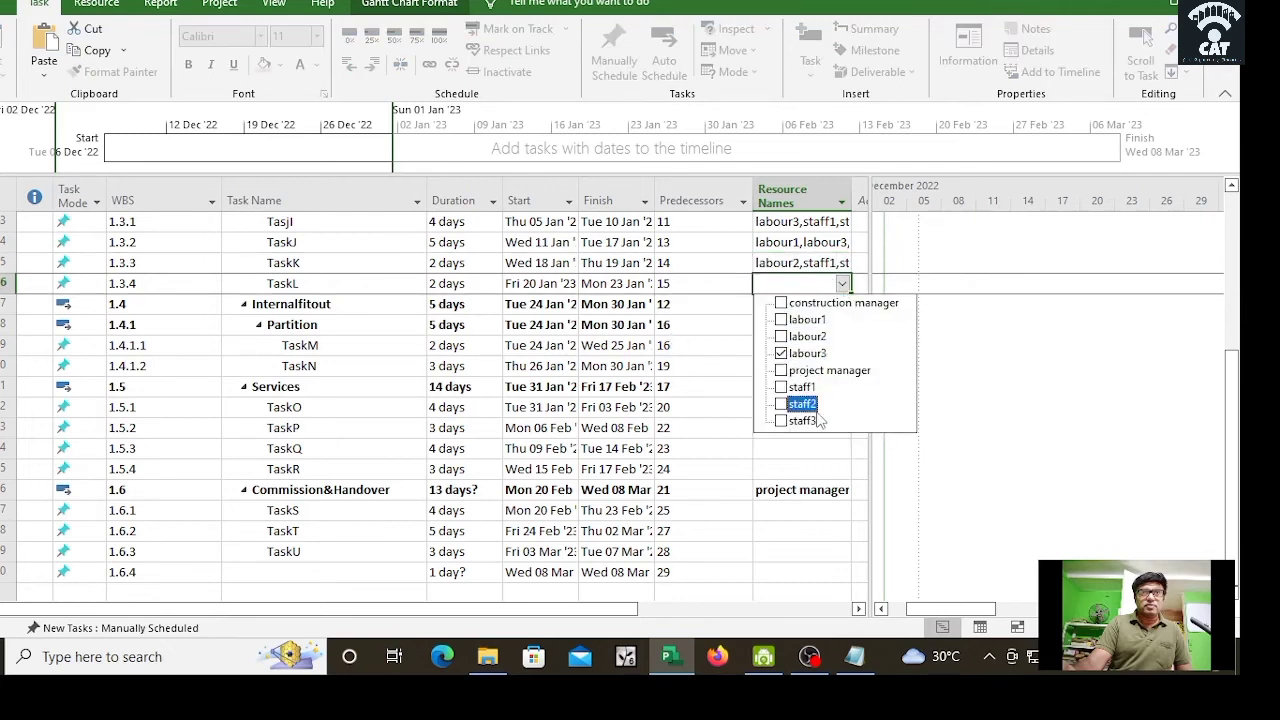
click(802, 420)
click(718, 368)
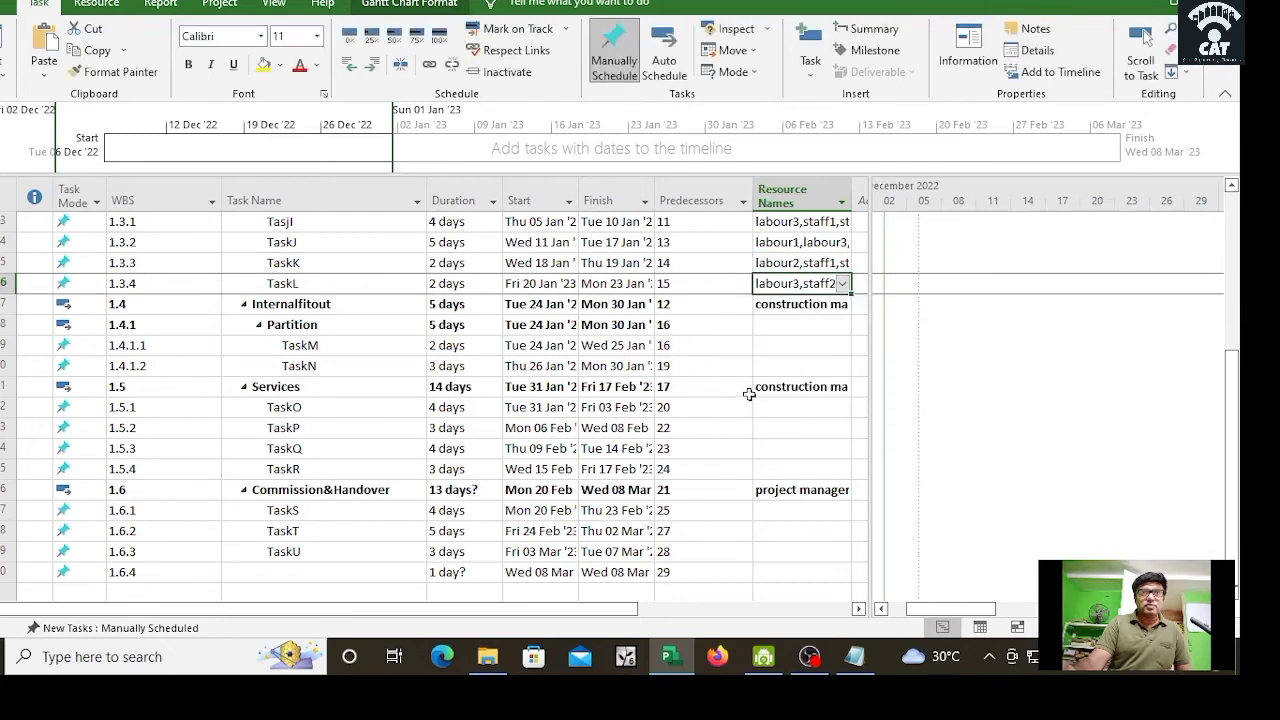
click(830, 322)
click(843, 325)
click(806, 377)
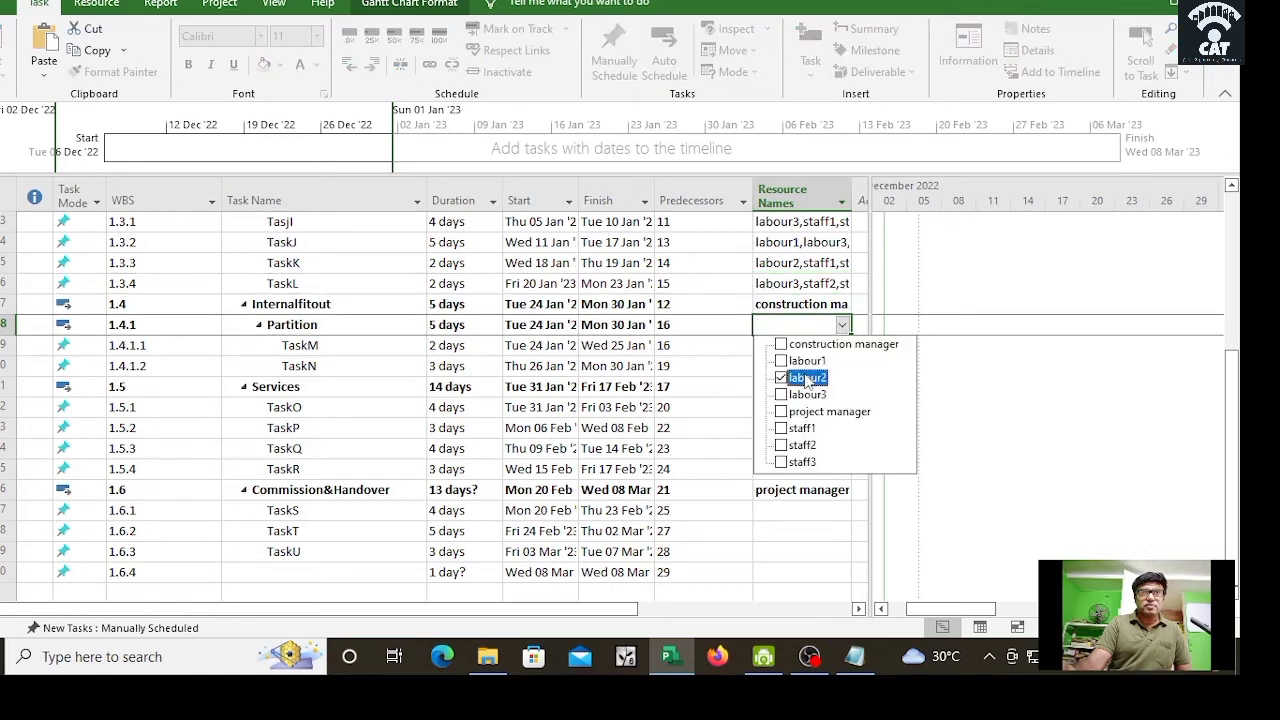
click(806, 394)
click(708, 466)
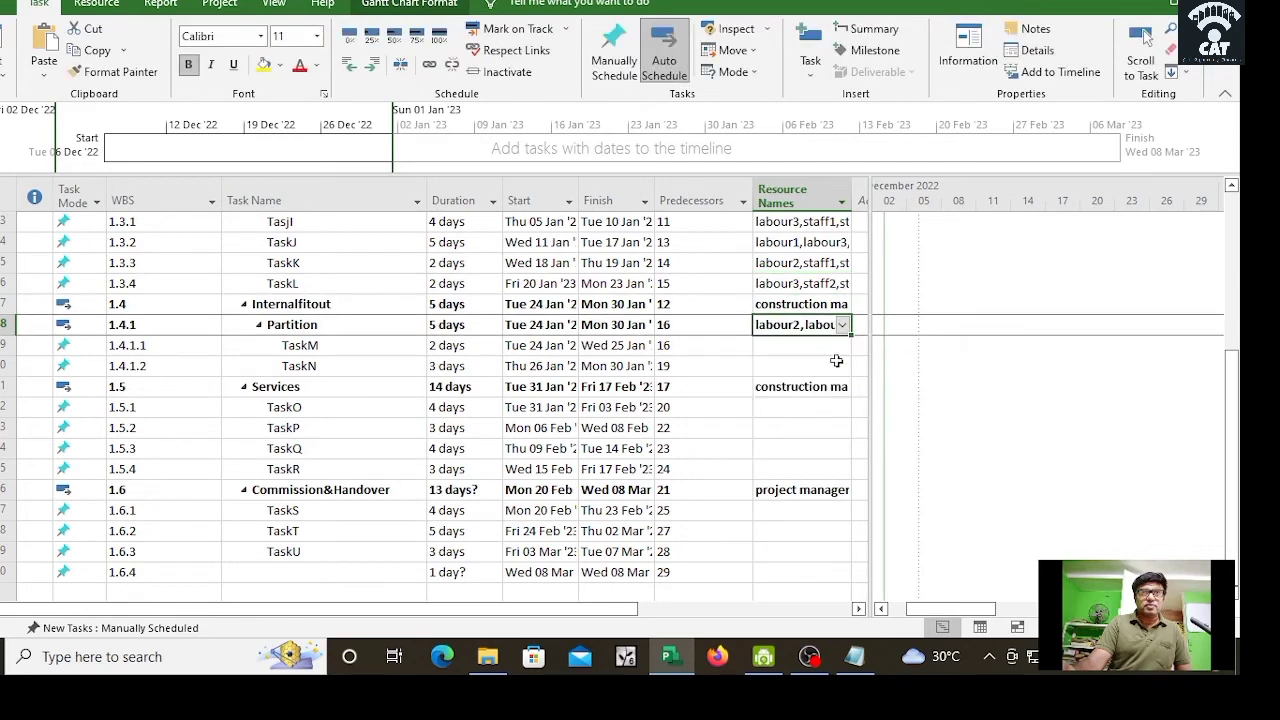
Step: Assign labour3, staff2 to TaskM and labour1, staff1 to TaskN
click(845, 350)
click(843, 345)
click(806, 415)
click(806, 450)
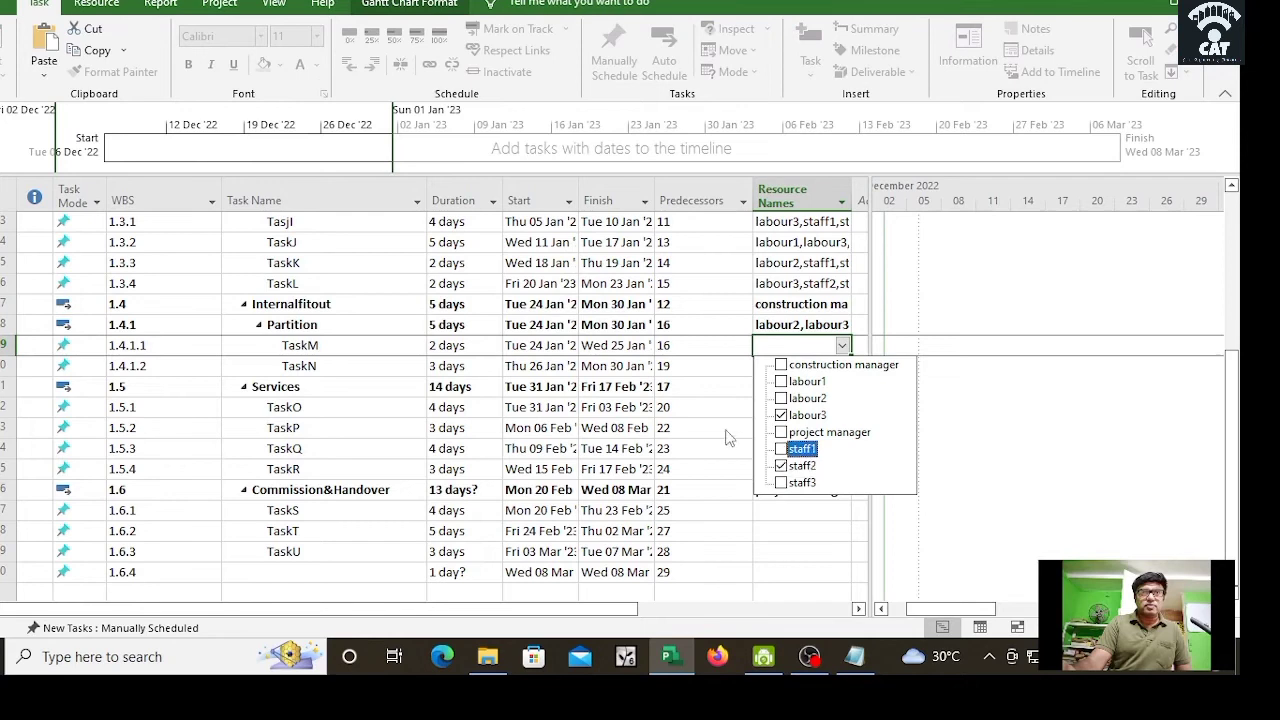
click(750, 382)
click(829, 373)
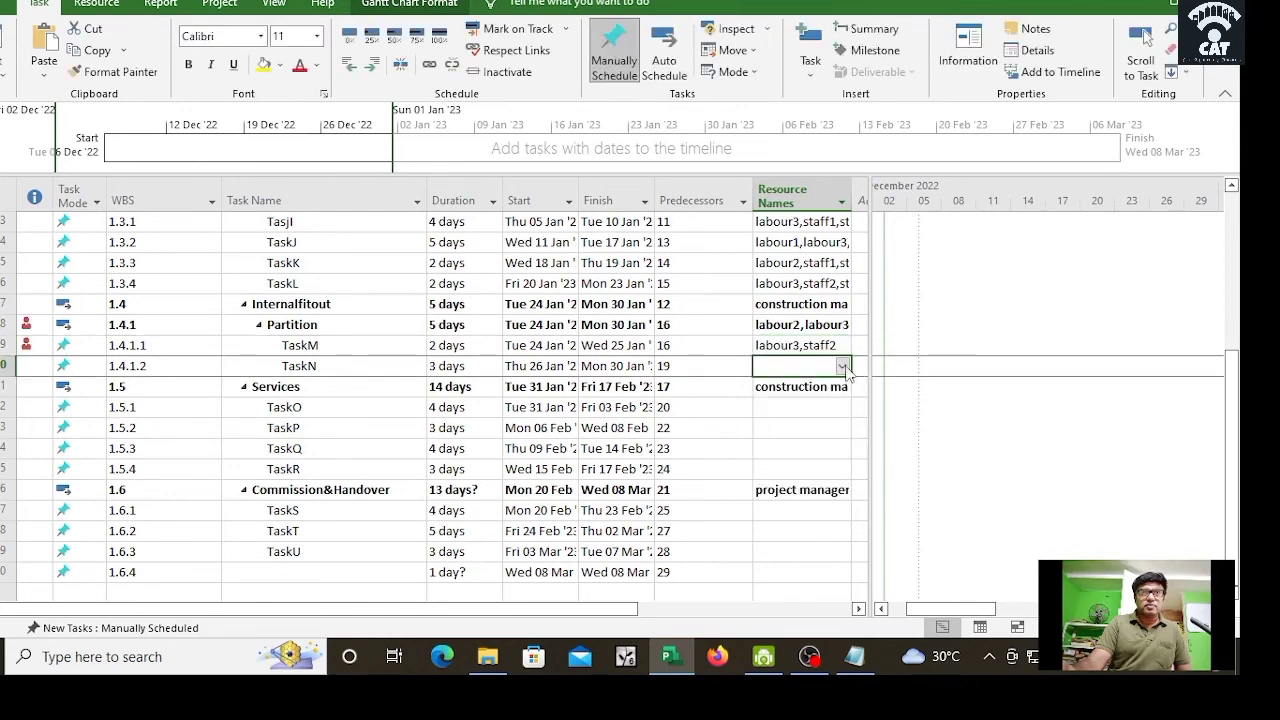
click(843, 367)
click(806, 402)
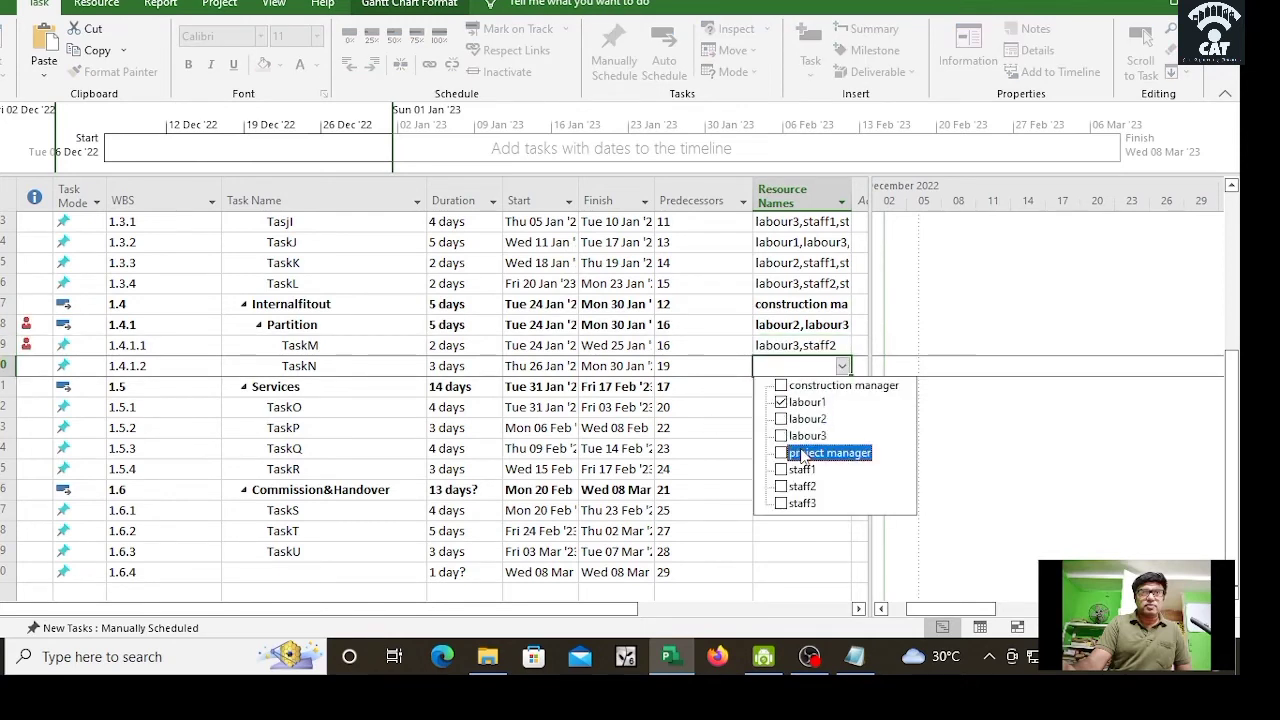
click(803, 469)
click(737, 479)
Step: Assign labour2, staff2 to TaskO and labour1, labour2, staff2 to TaskP
click(828, 407)
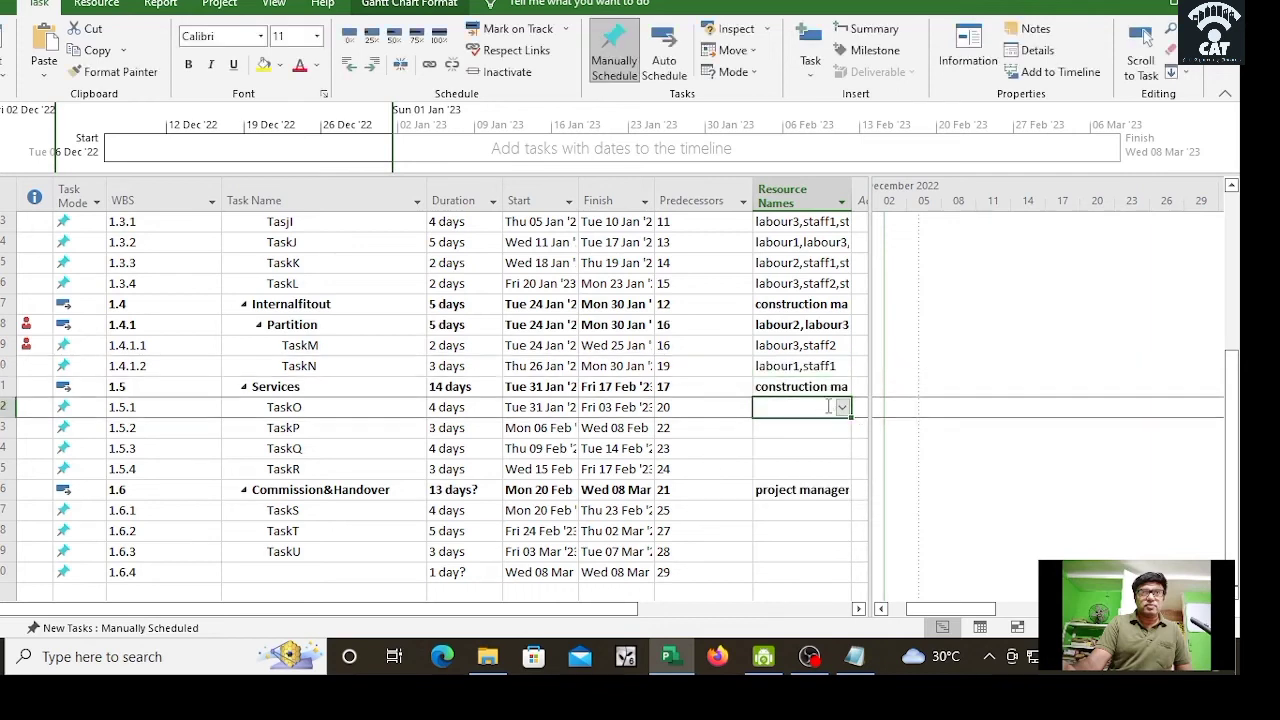
click(843, 409)
click(806, 460)
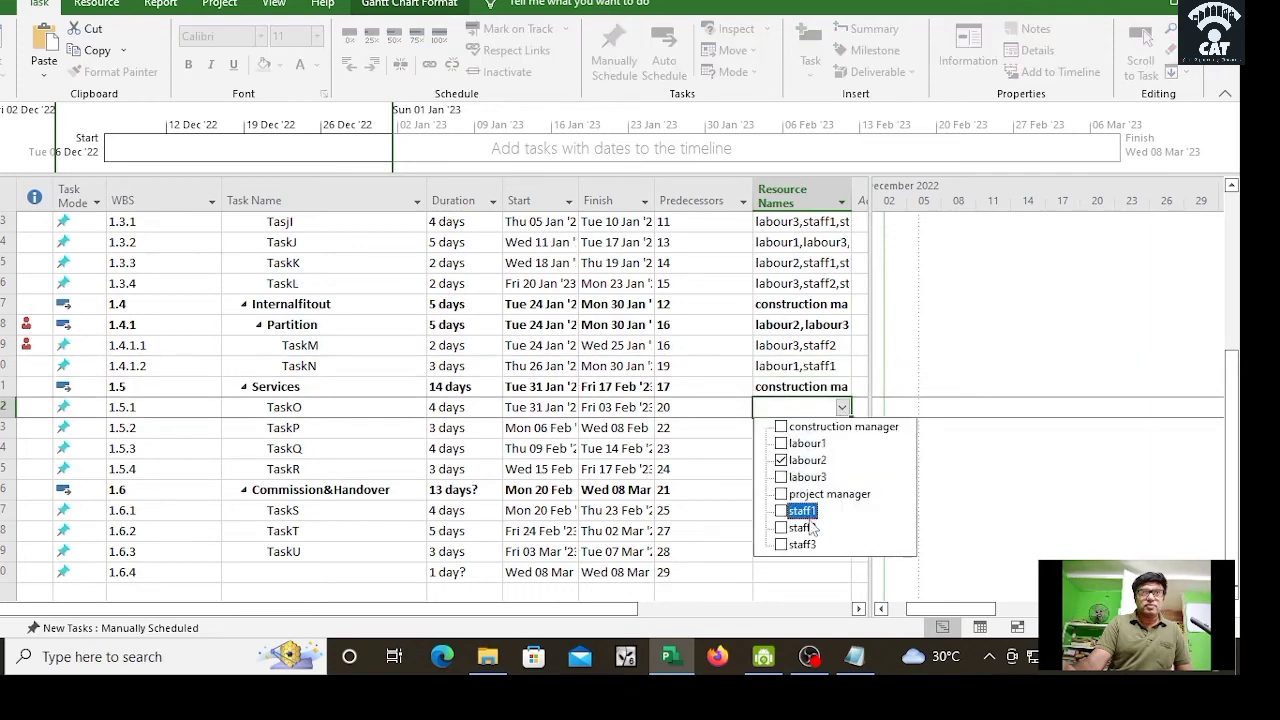
click(802, 527)
click(688, 485)
click(830, 432)
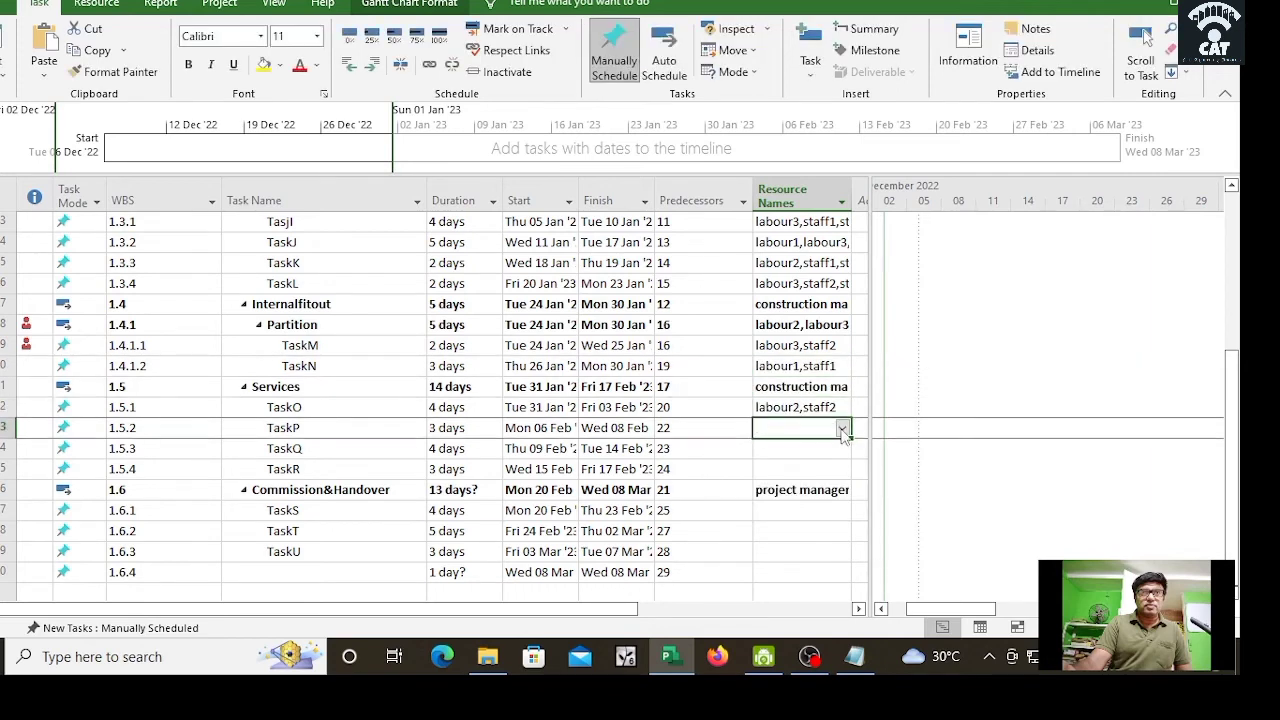
click(843, 428)
click(796, 481)
click(803, 464)
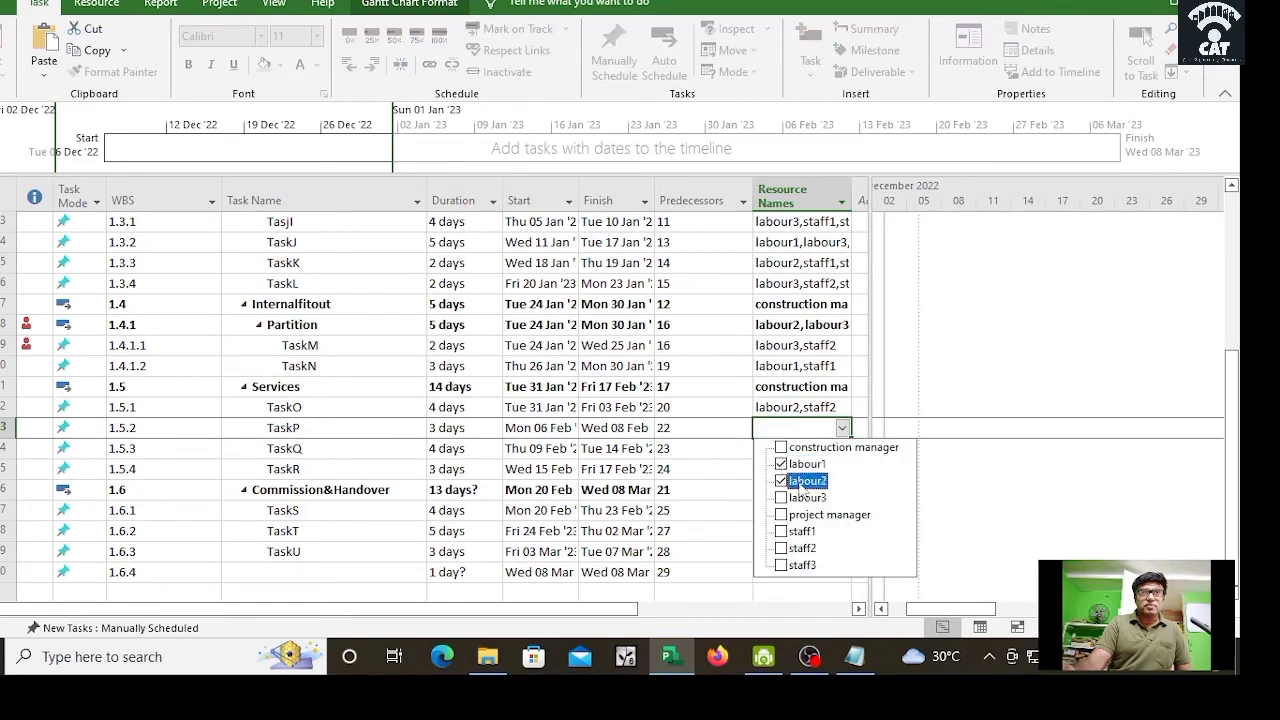
click(802, 548)
click(831, 461)
Step: Assign labour1 and labour2 to both TaskQ and TaskR
click(846, 451)
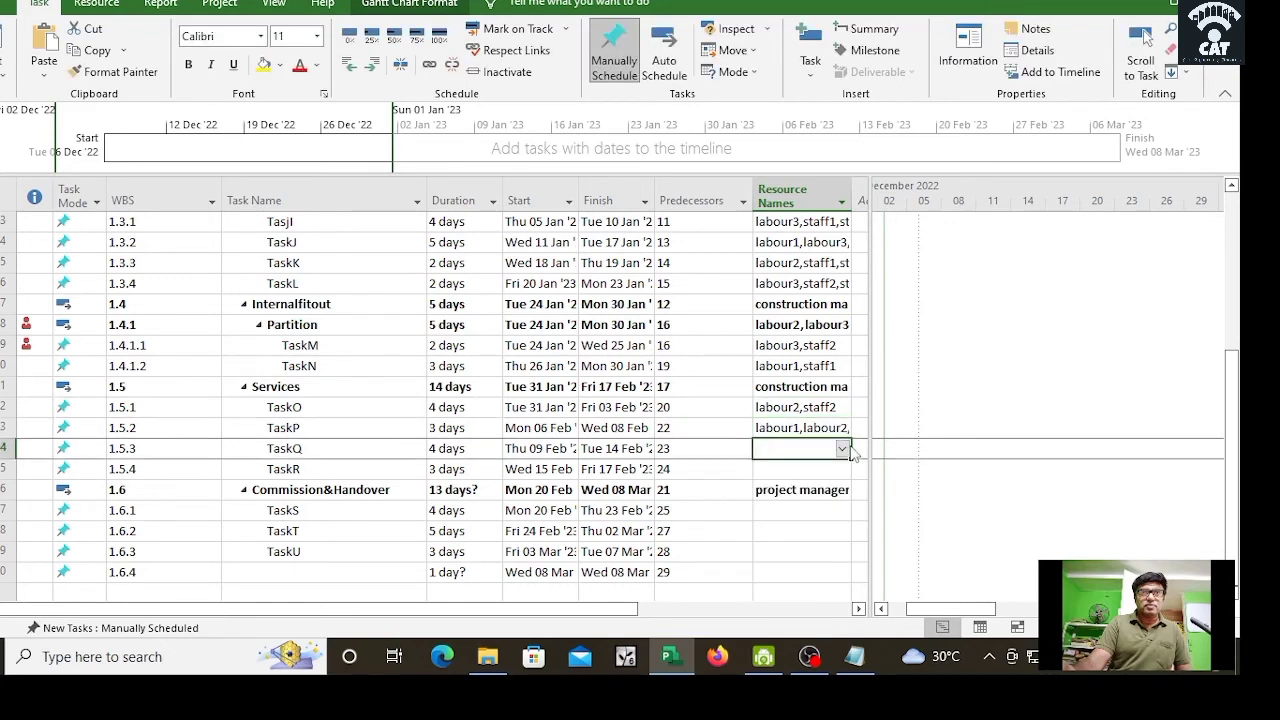
click(846, 451)
click(798, 486)
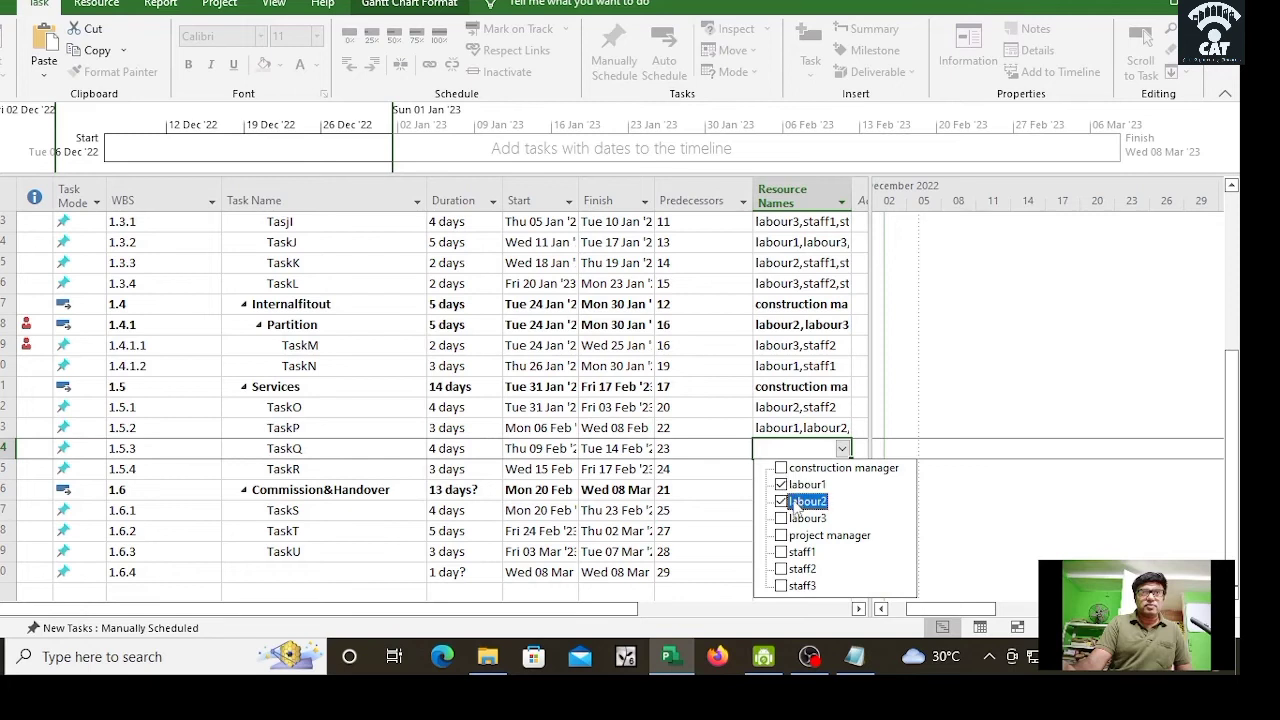
click(798, 506)
click(683, 491)
click(843, 469)
click(843, 469)
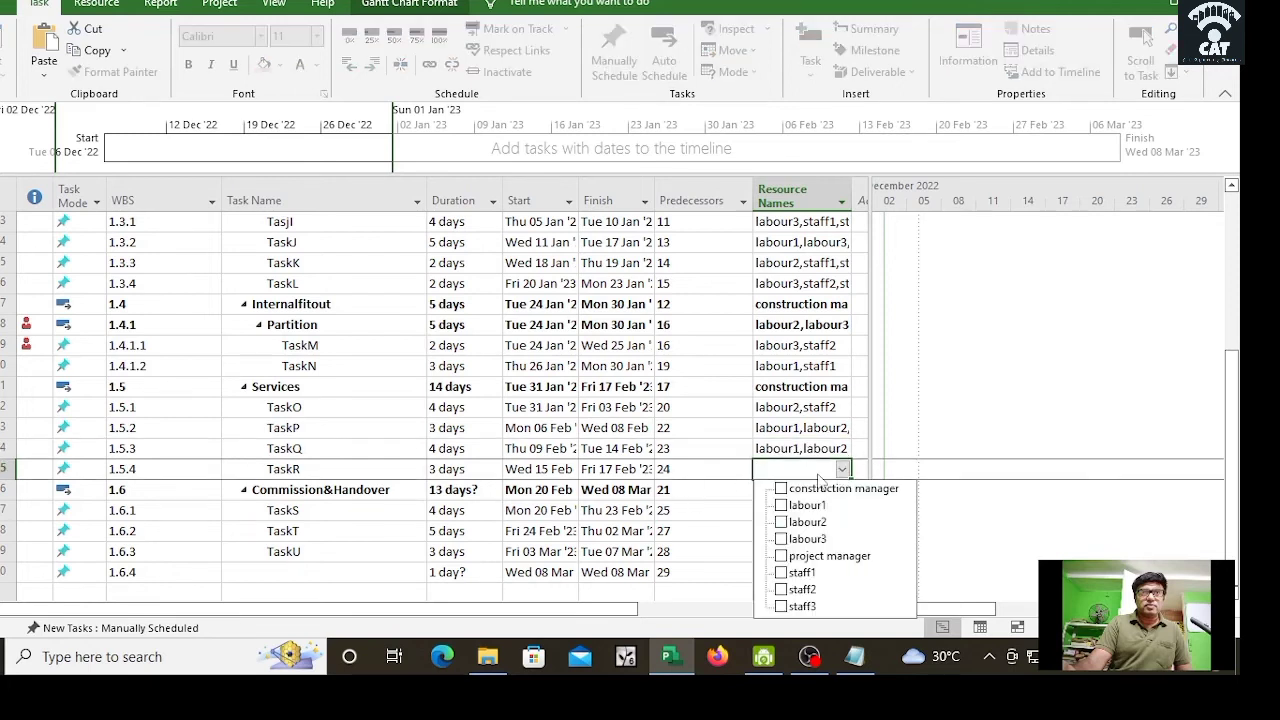
click(781, 505)
click(781, 522)
key(Return)
Step: Assign staff1, labour3 to TaskS and project manager, labour2 to TaskT
click(842, 512)
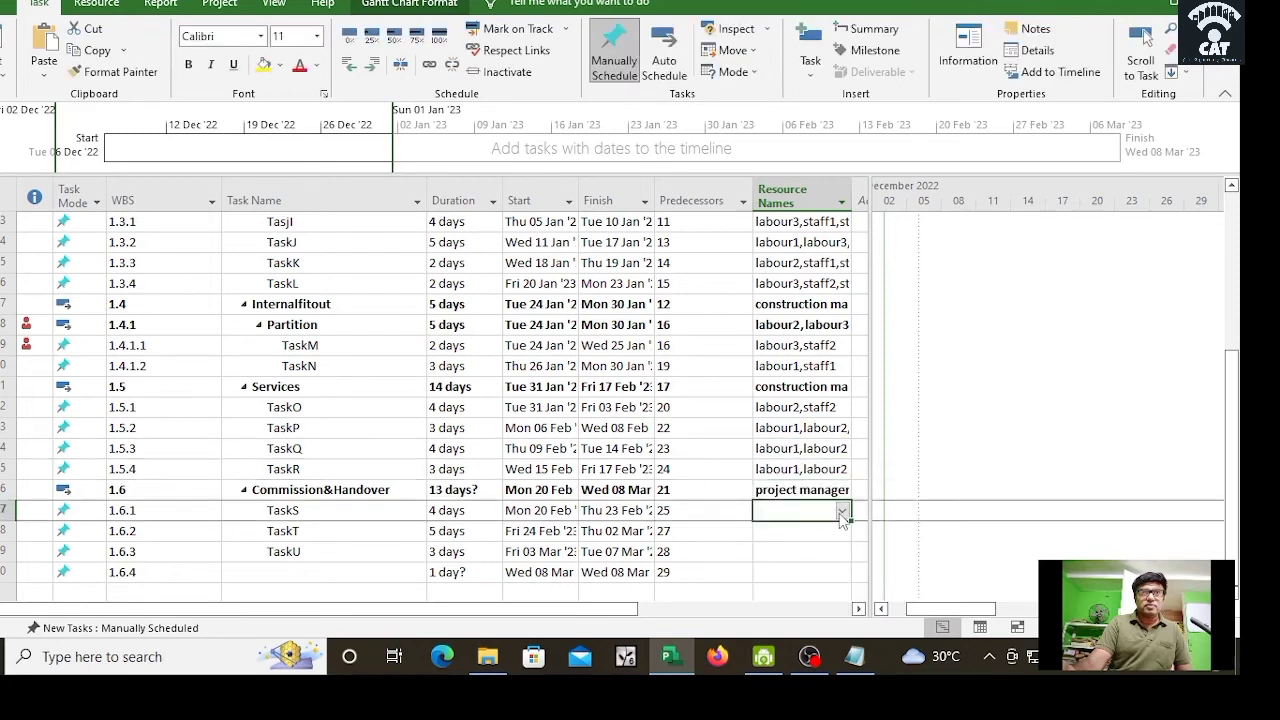
click(842, 513)
click(781, 474)
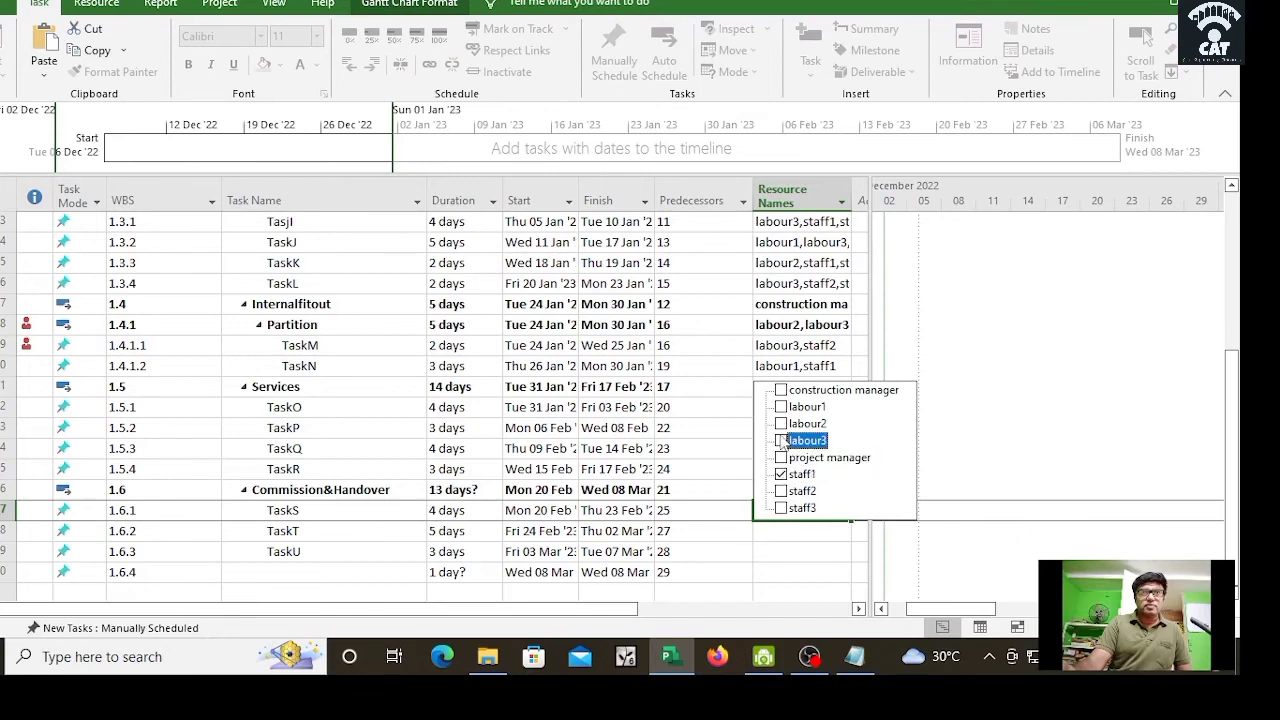
click(781, 440)
click(681, 487)
double_click(826, 531)
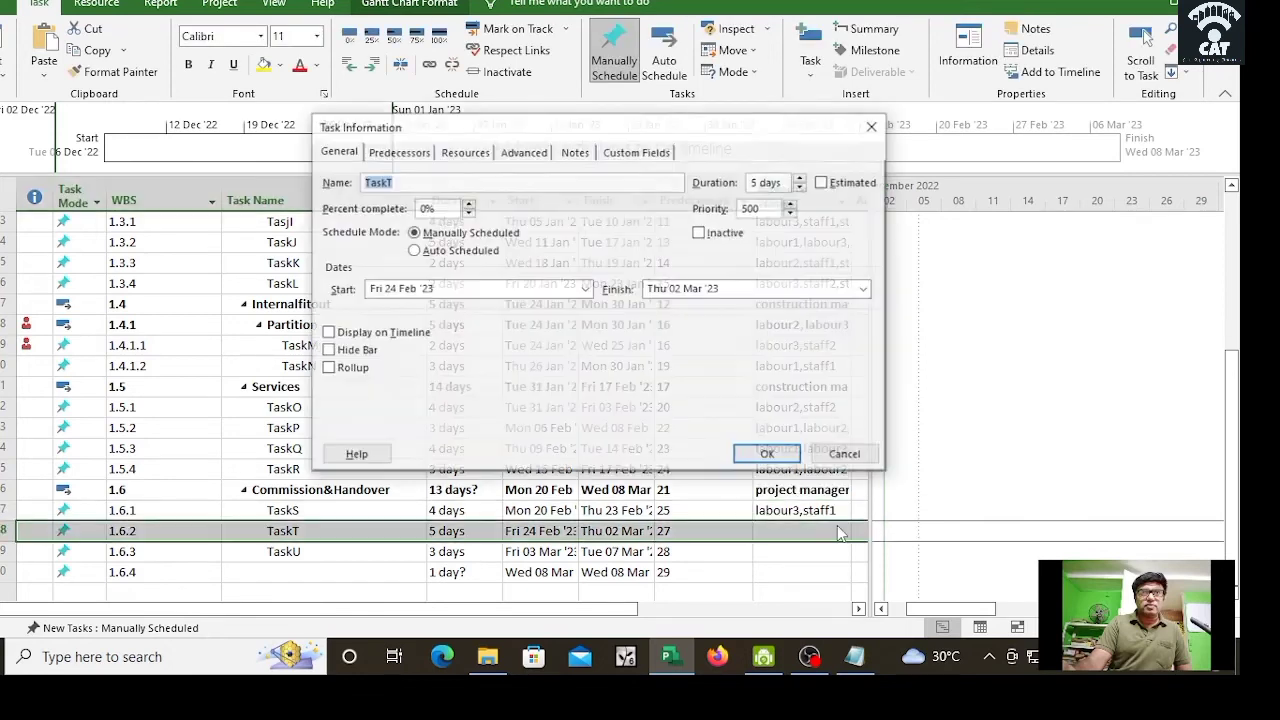
click(846, 455)
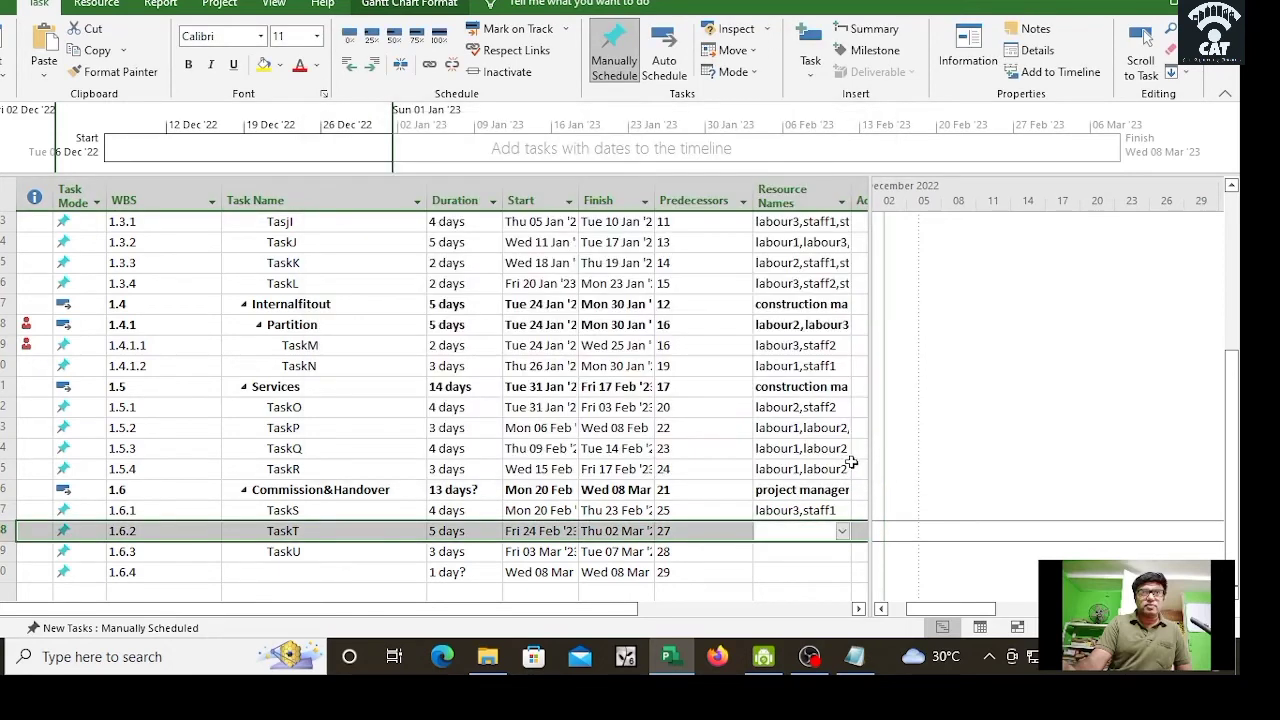
click(843, 531)
click(781, 478)
click(781, 444)
click(710, 484)
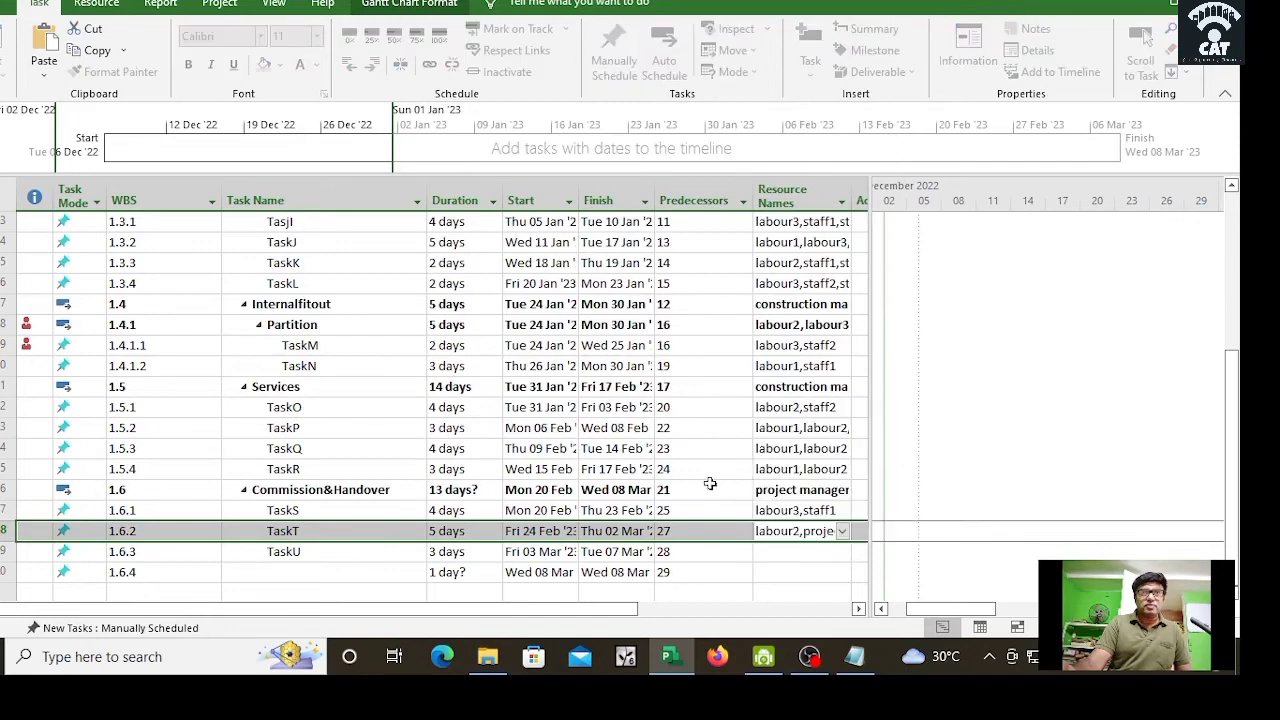
Step: Assign staff1, labour3 to TaskU and labour3, labour1 to task 1.6.4
click(840, 553)
click(842, 553)
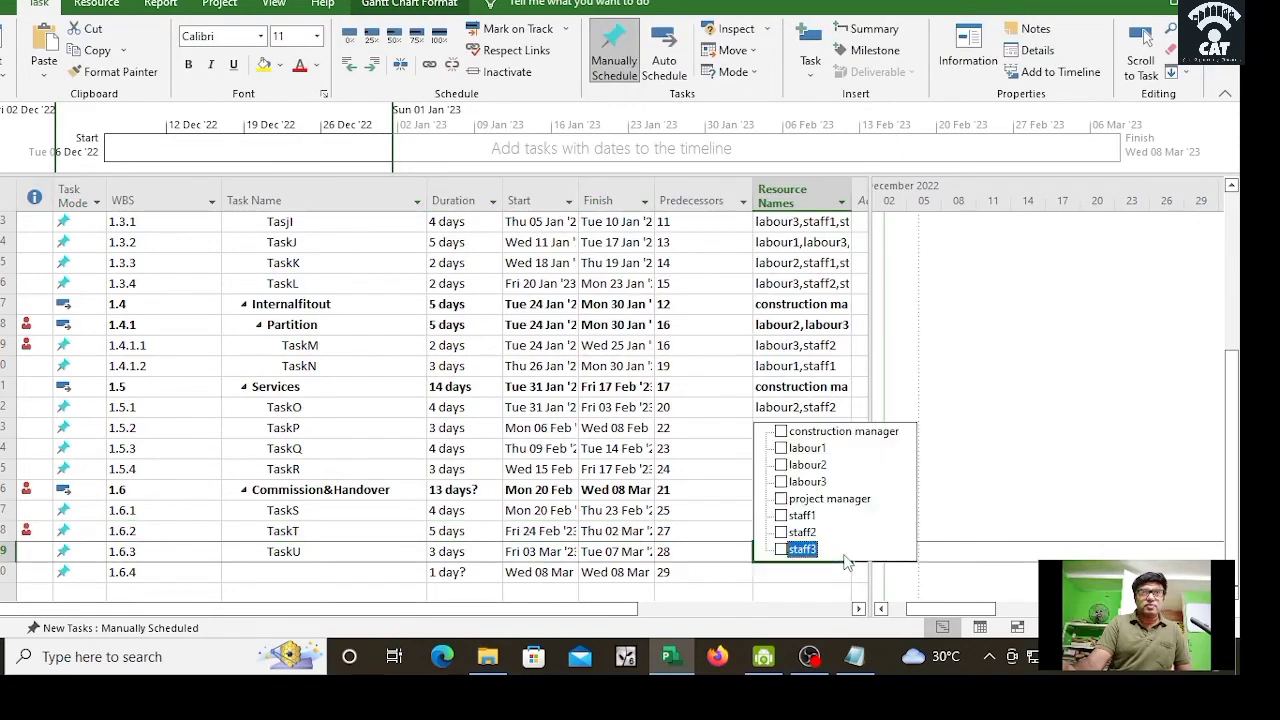
click(781, 515)
click(781, 481)
click(697, 508)
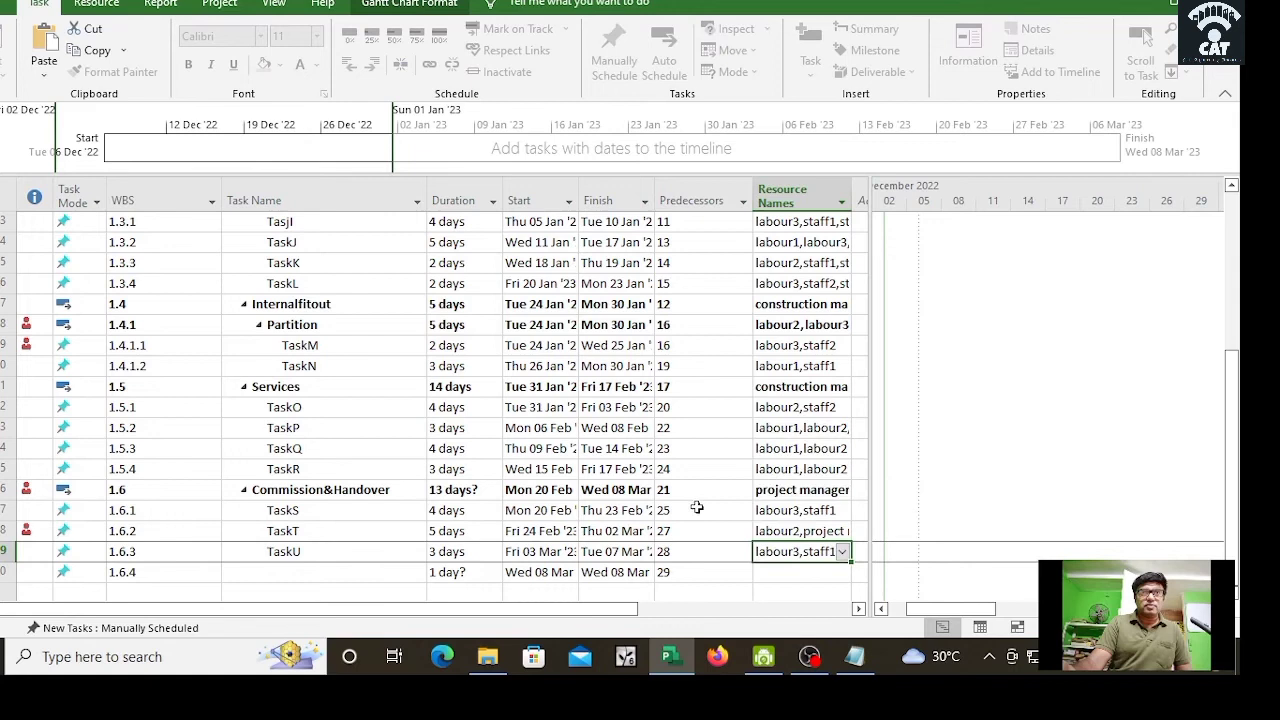
click(840, 572)
click(848, 572)
click(781, 502)
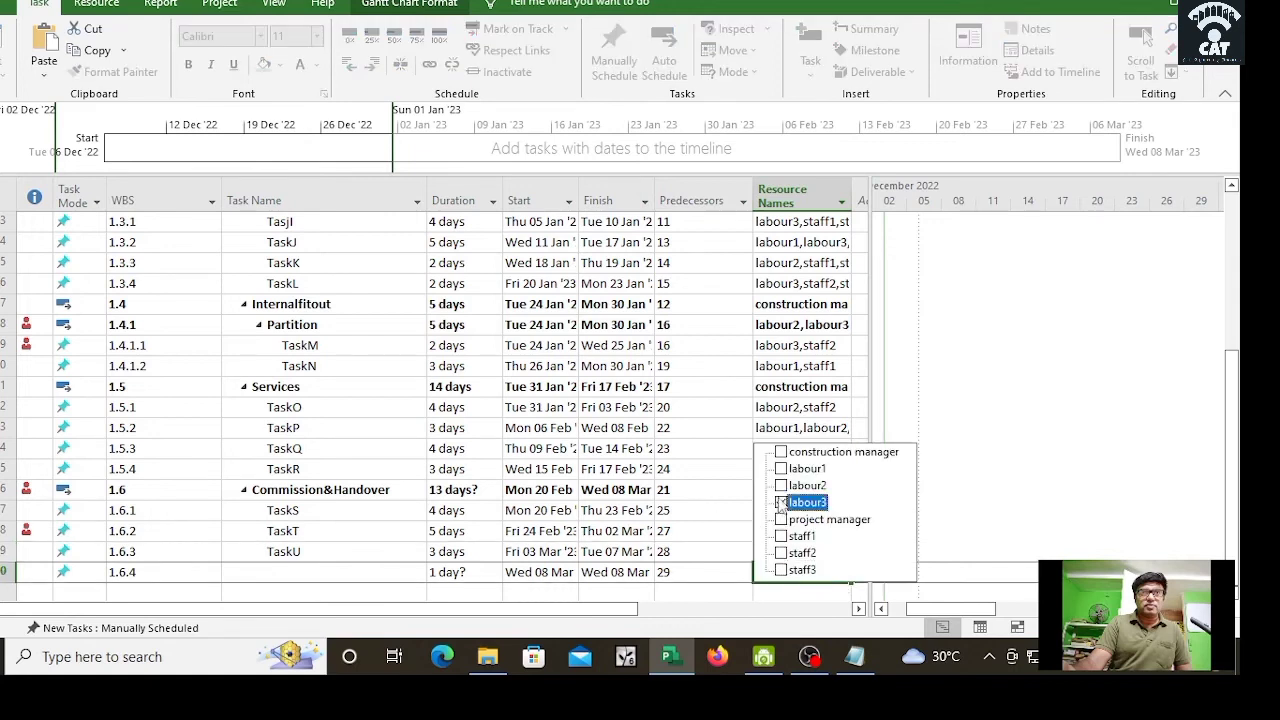
click(781, 468)
click(726, 476)
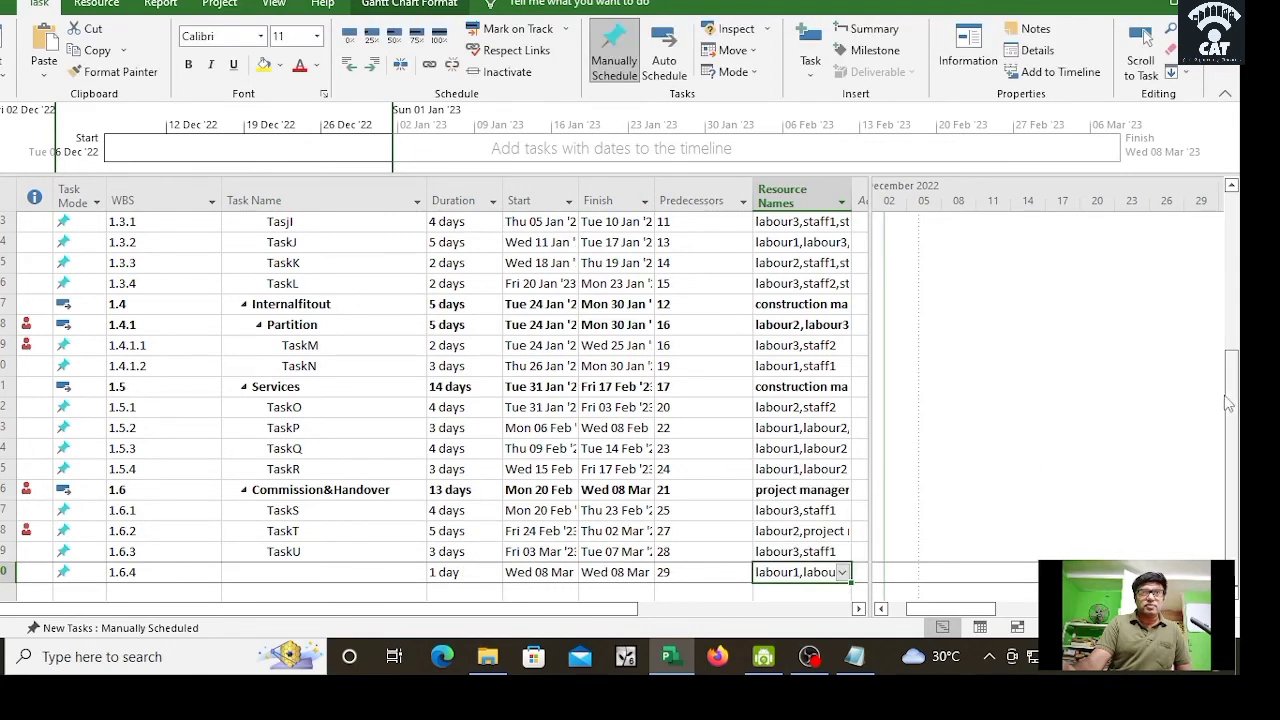
drag(1238, 404, 1224, 284)
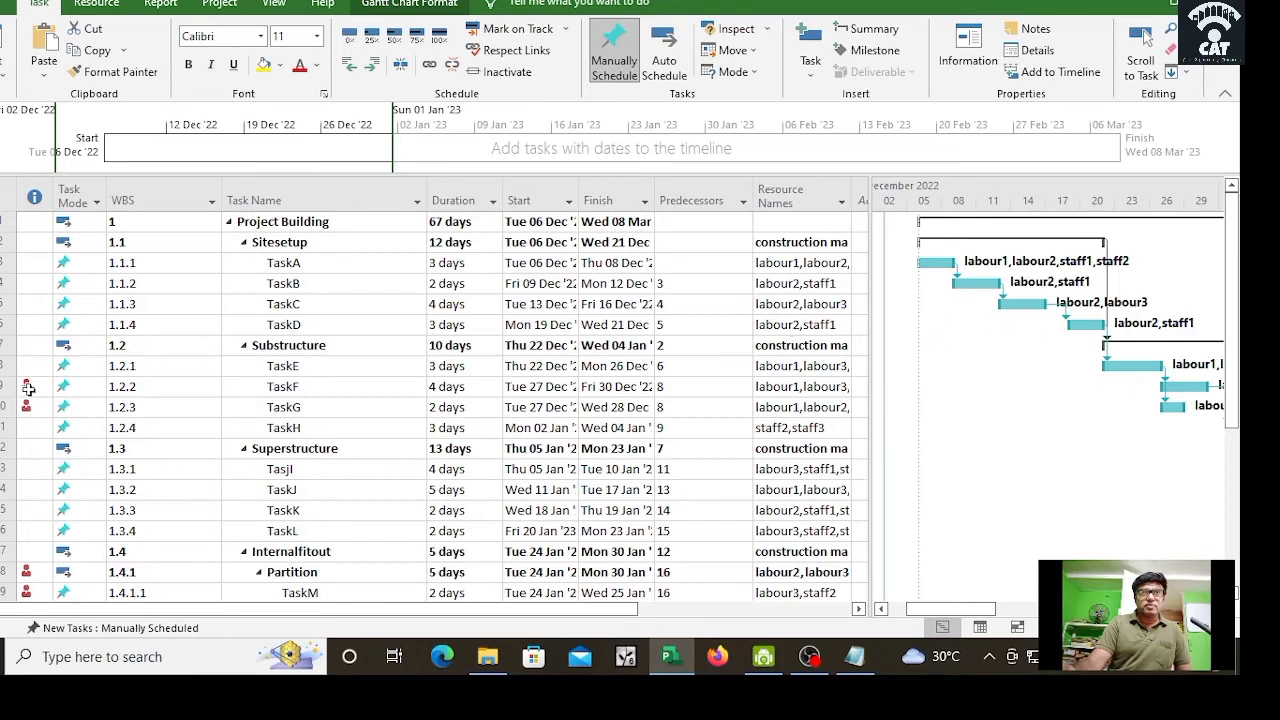
Step: Switch TaskA through TaskE to Auto Scheduled task mode
mouse_move(32, 400)
click(70, 264)
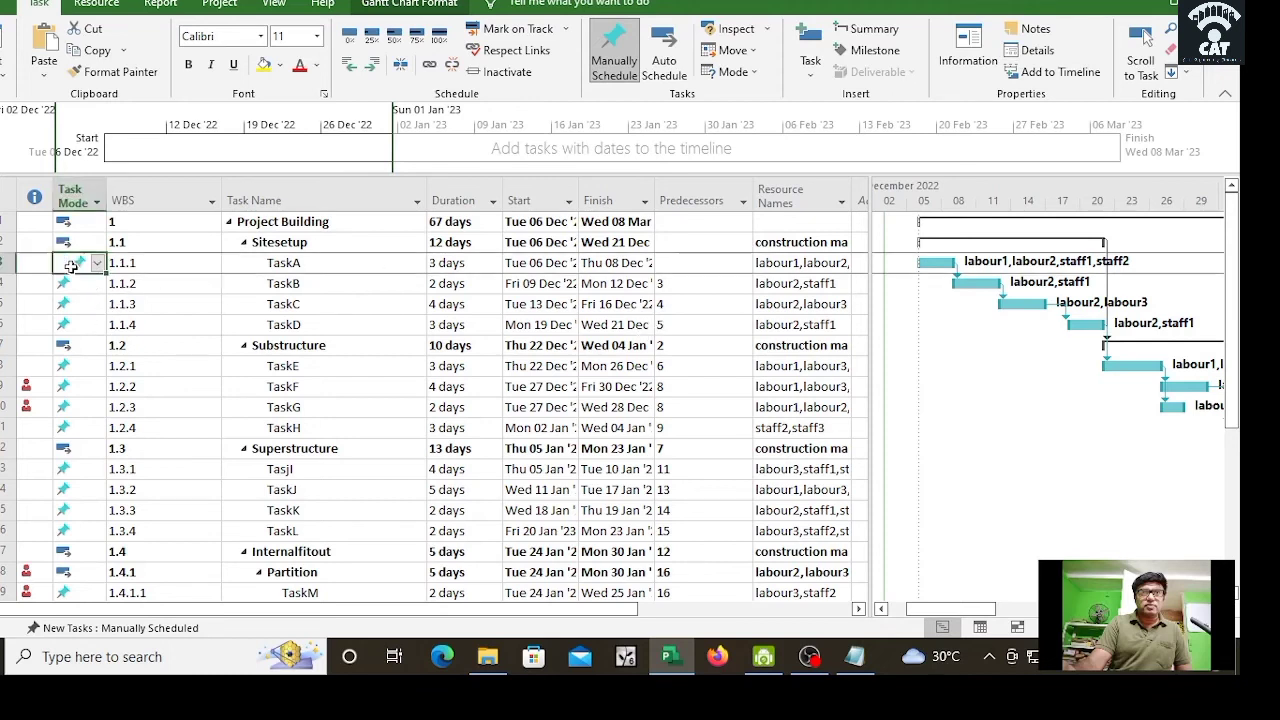
click(97, 264)
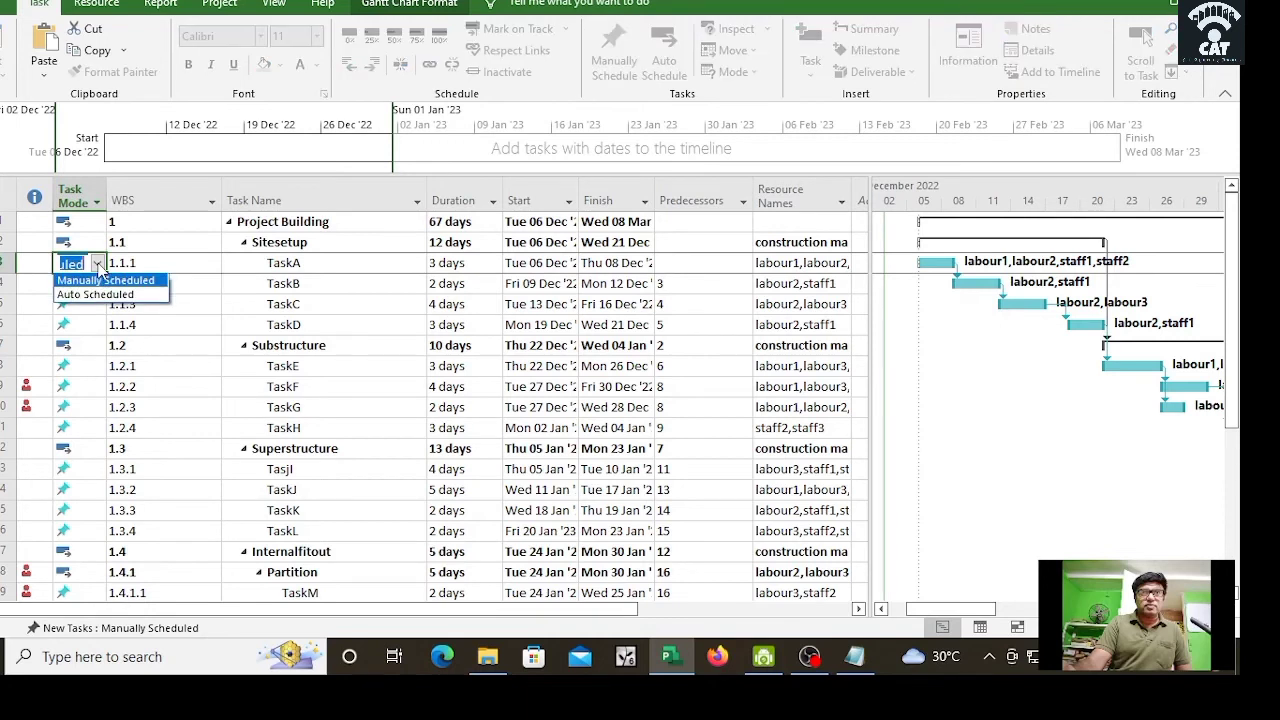
click(98, 285)
click(98, 285)
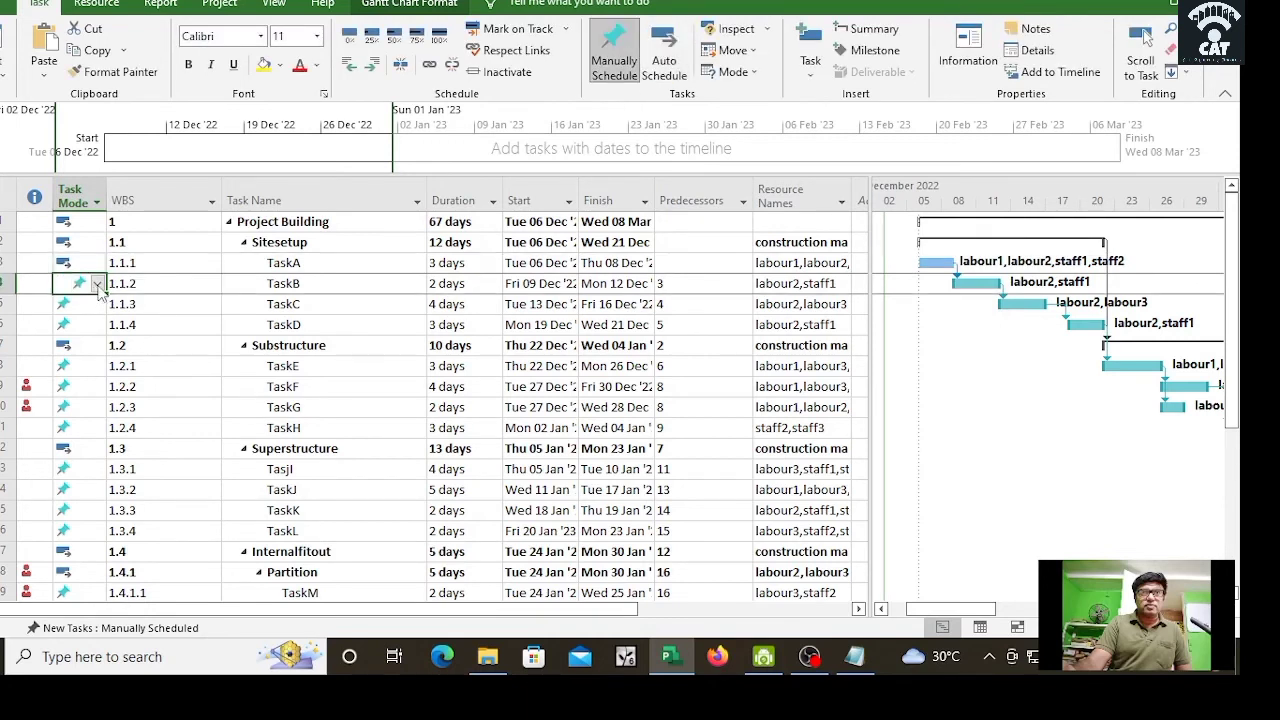
click(97, 284)
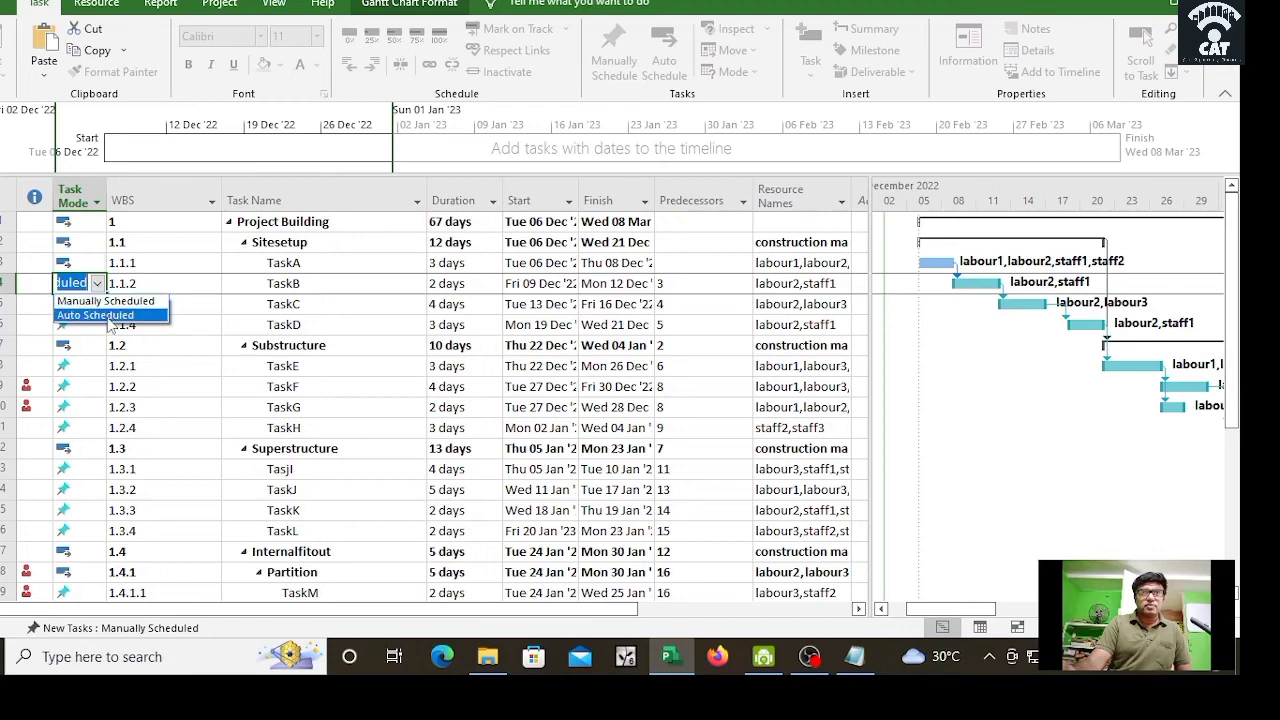
click(100, 314)
click(92, 311)
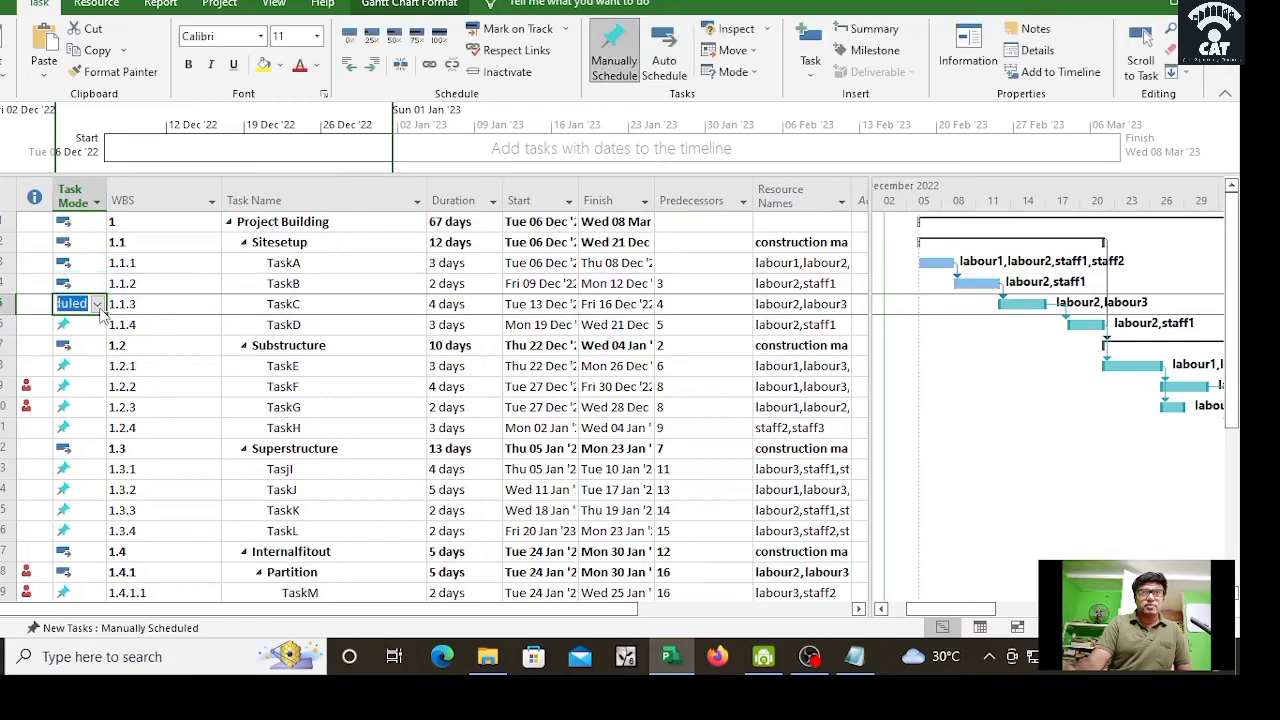
click(97, 305)
click(82, 344)
click(78, 366)
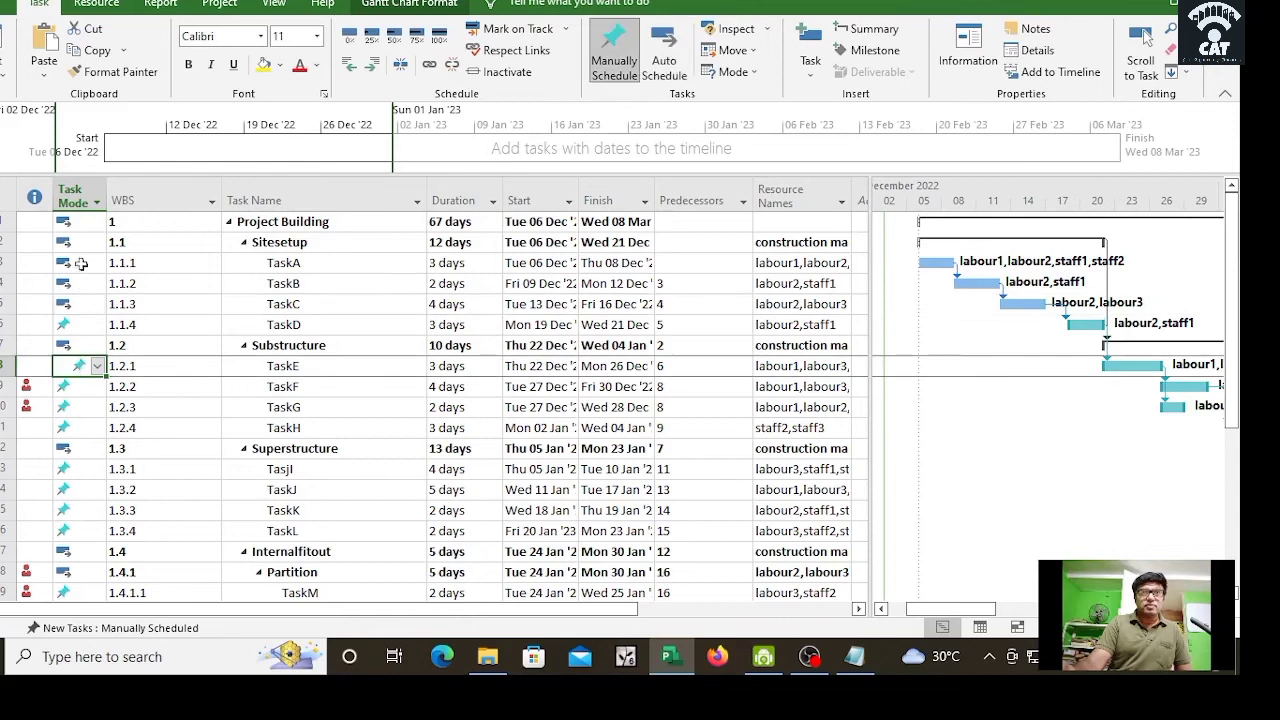
Step: Switch TaskF, TaskG, TaskH and task 1.3.1 to Auto Scheduled
click(97, 387)
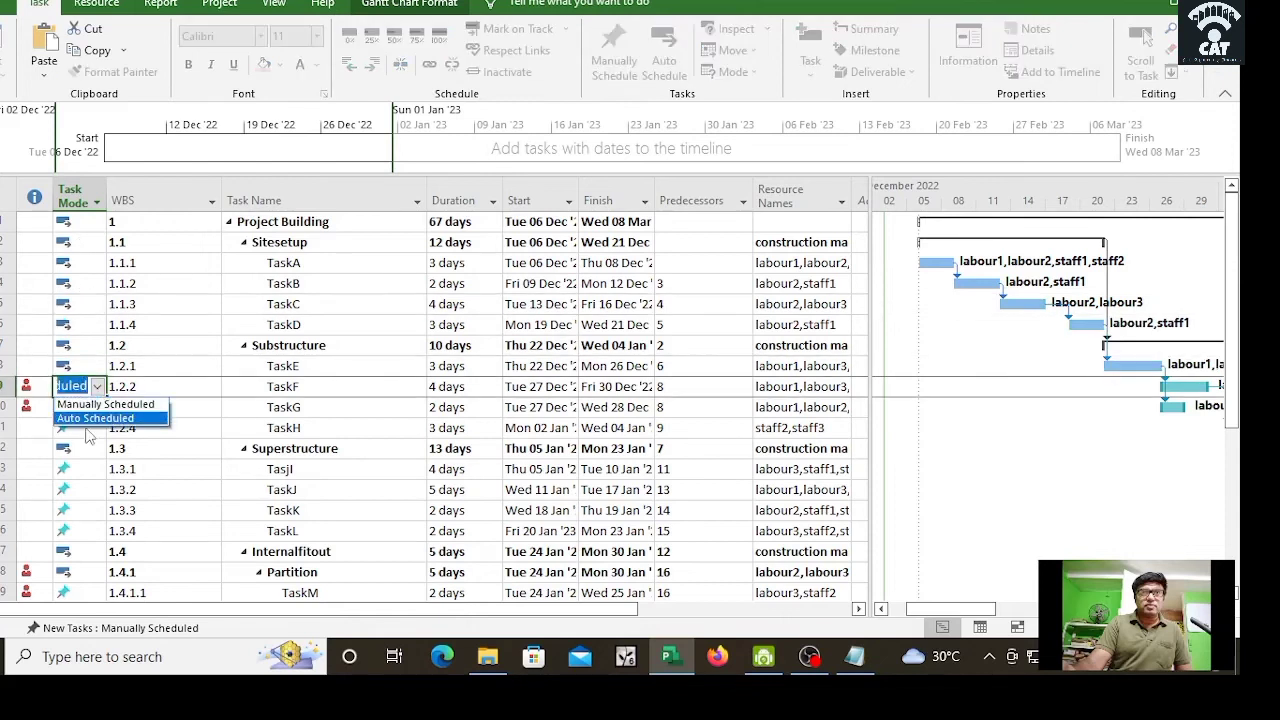
click(87, 421)
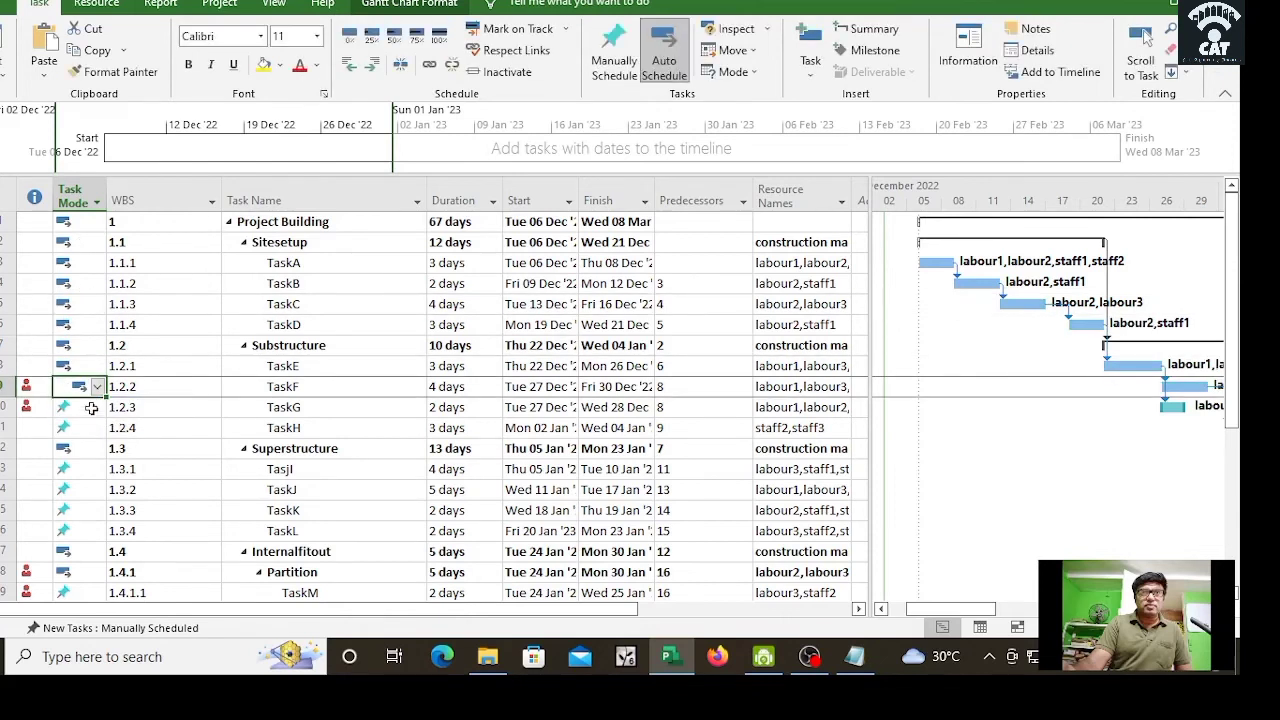
click(89, 406)
click(97, 407)
click(92, 441)
click(85, 427)
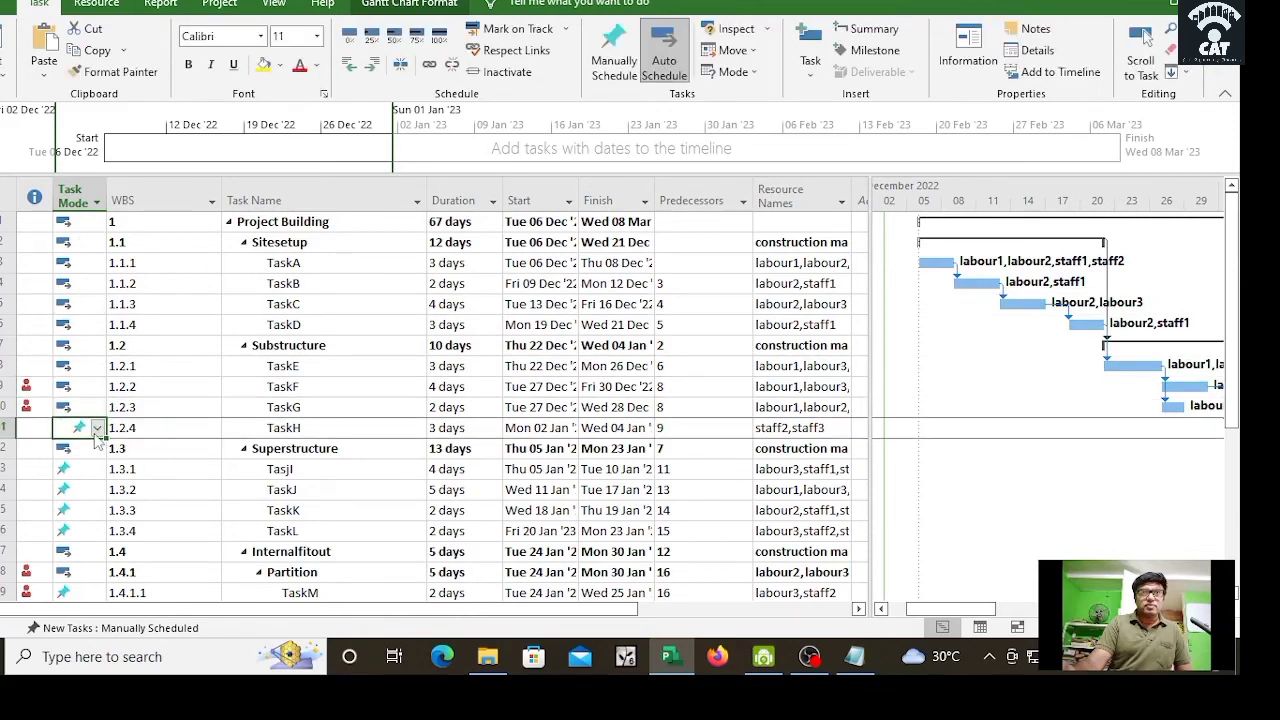
click(97, 427)
click(91, 462)
click(90, 469)
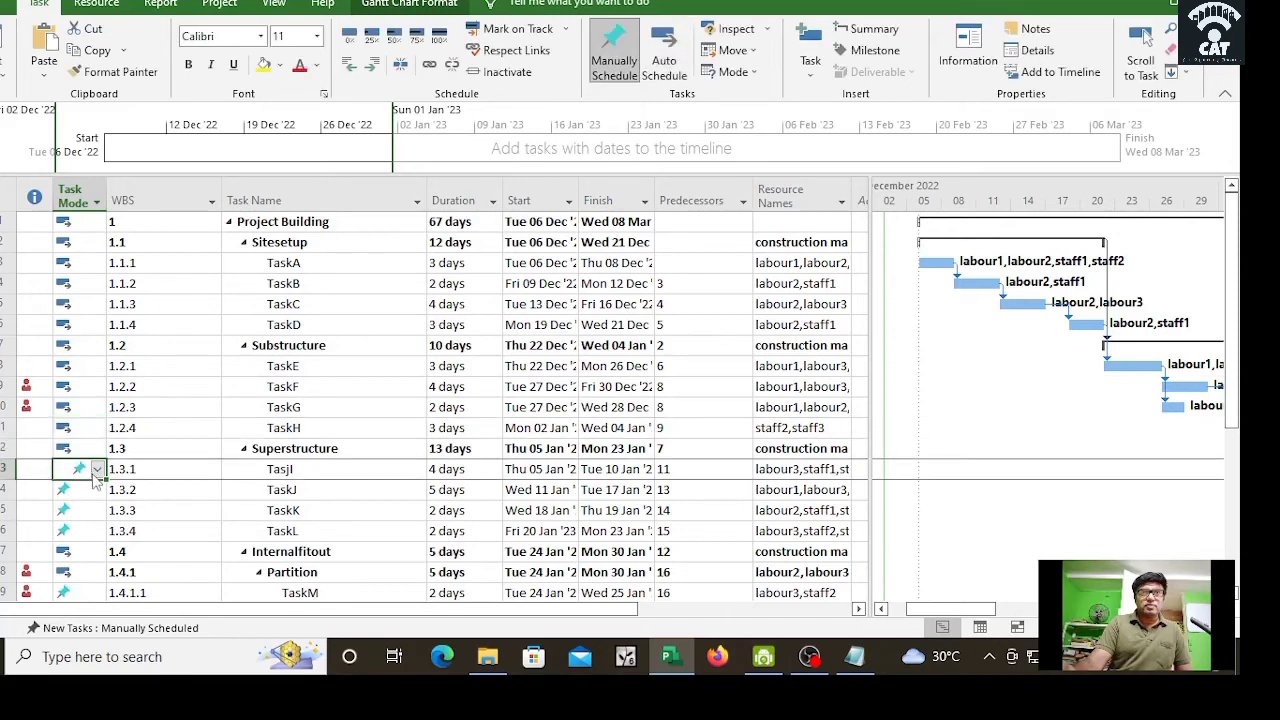
click(97, 469)
click(87, 506)
Step: Switch TaskJ, TaskK and TaskL to Auto Scheduled
click(85, 489)
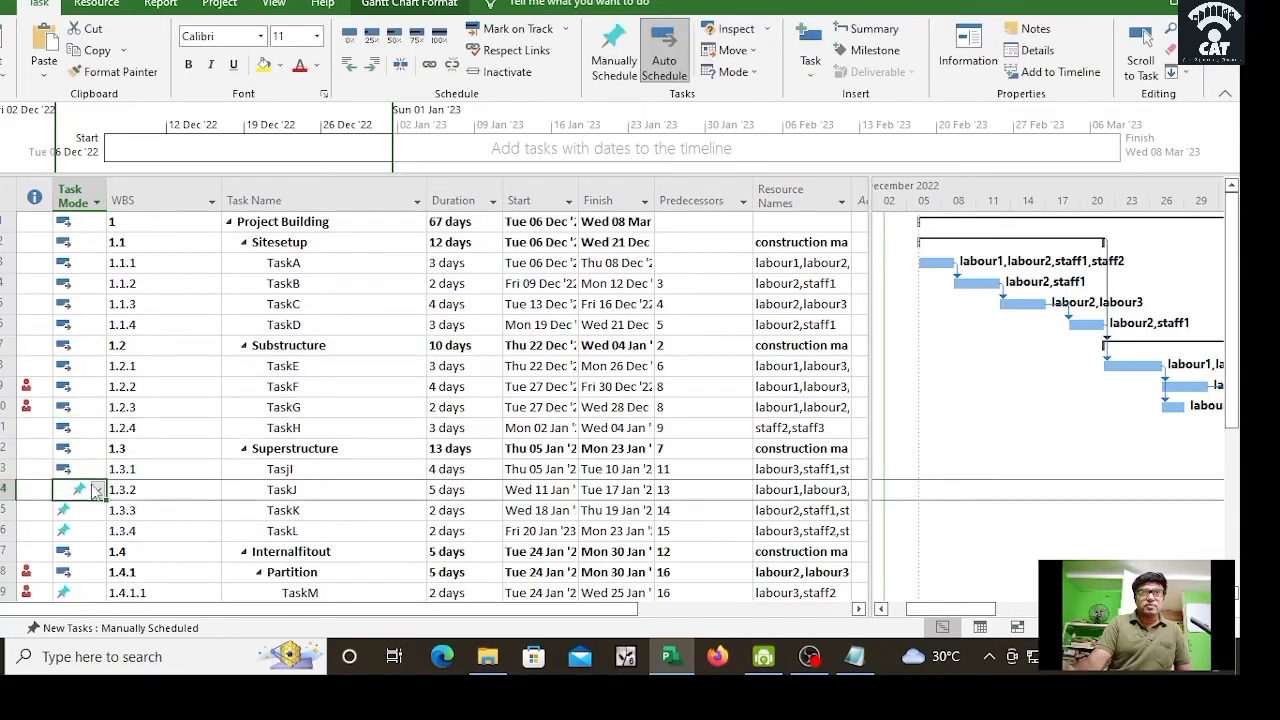
click(97, 489)
click(91, 524)
click(88, 512)
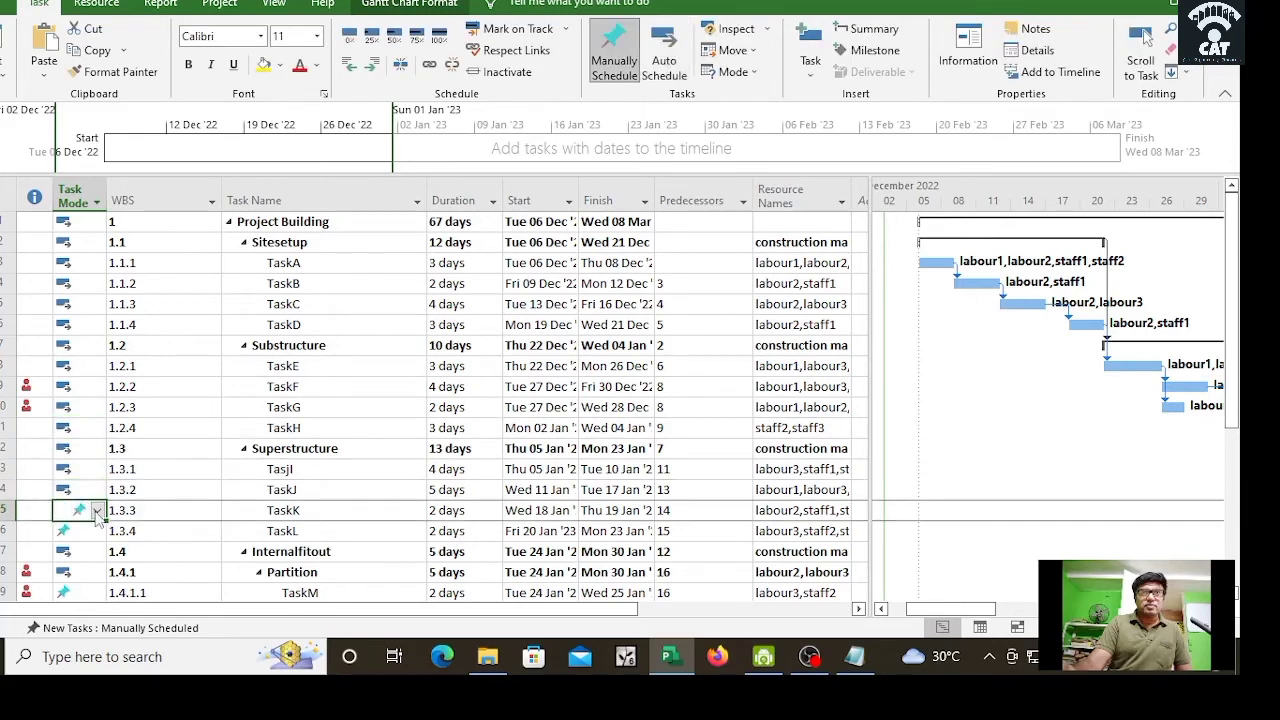
click(97, 510)
click(88, 542)
click(90, 535)
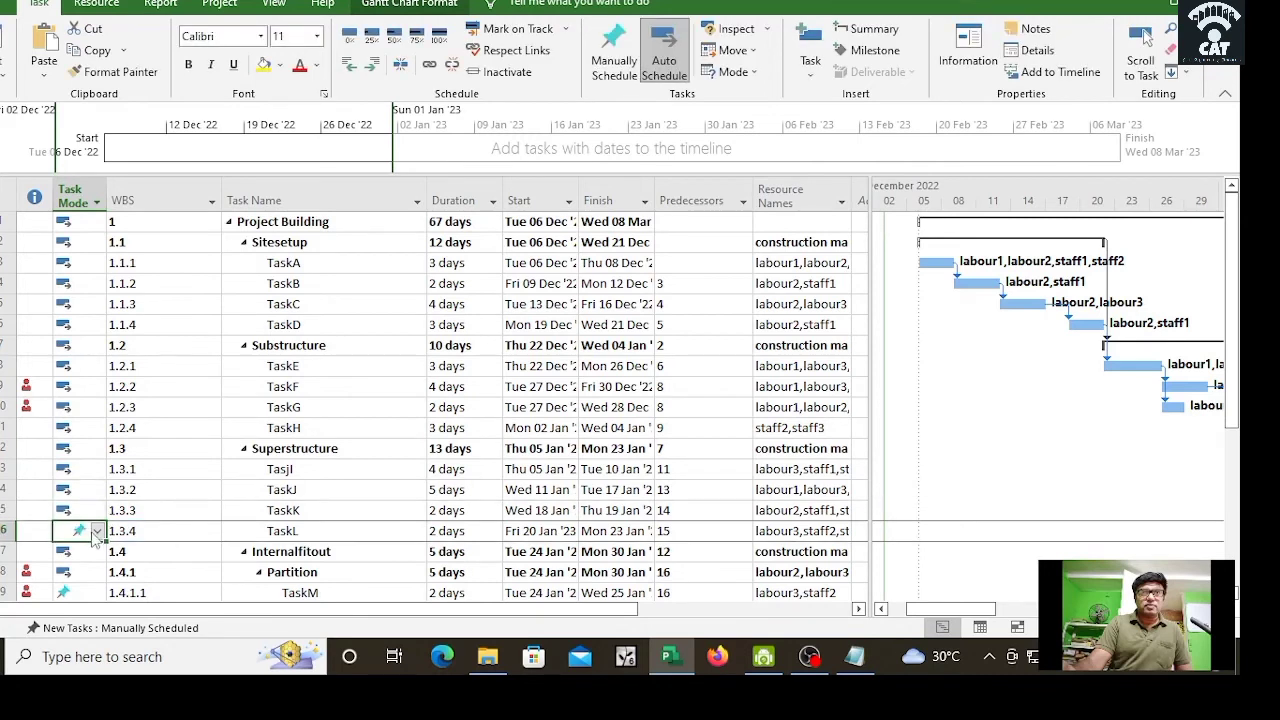
click(97, 531)
click(88, 560)
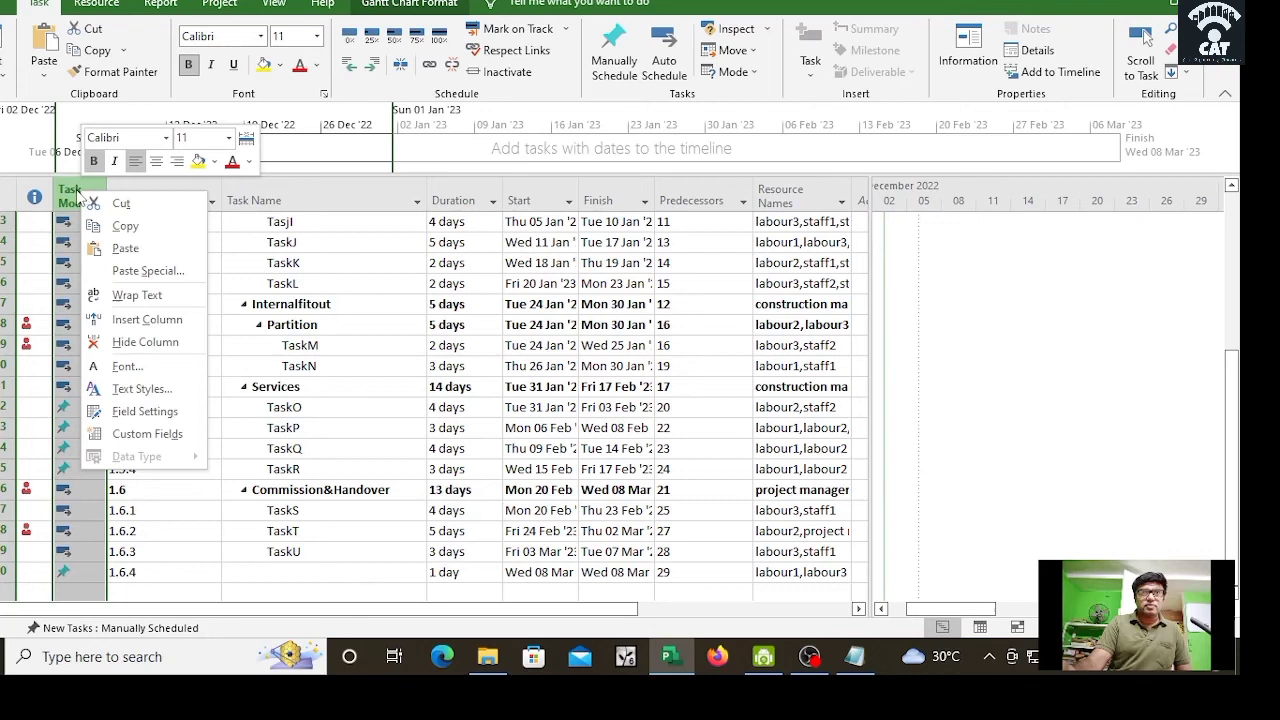
Step: Filter the Task Mode column to show only Auto Scheduled tasks
click(80, 196)
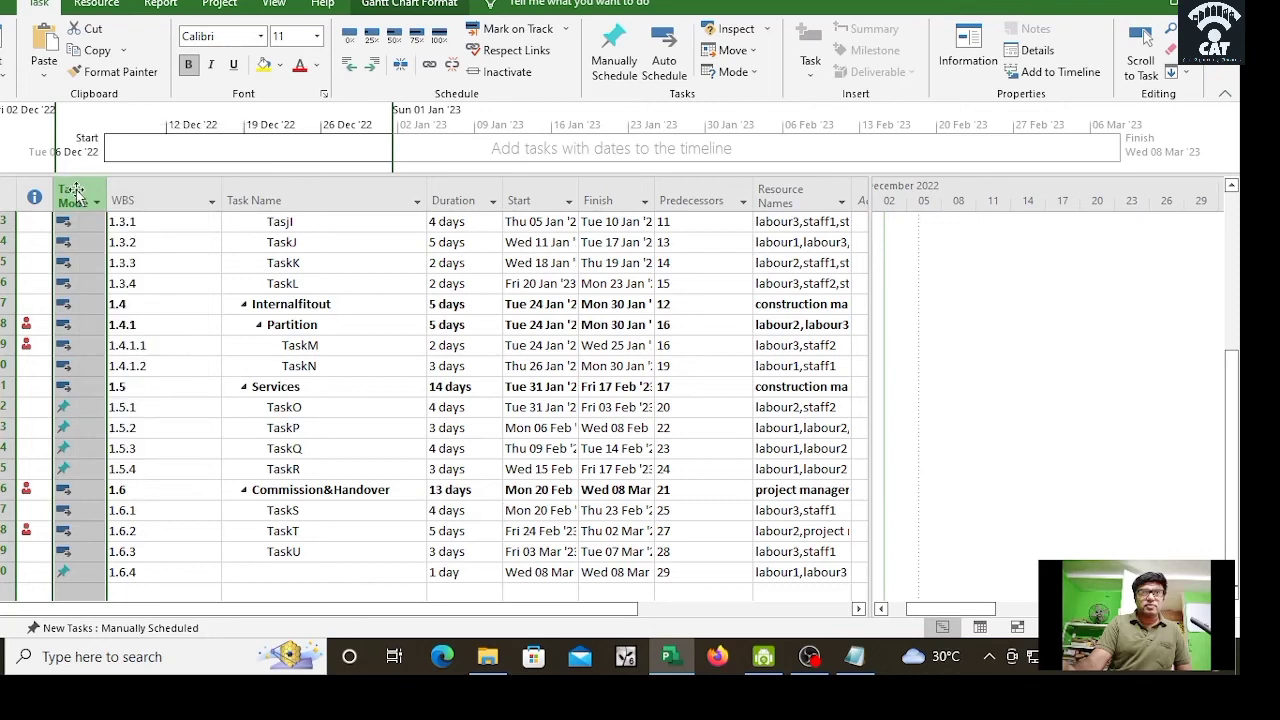
click(96, 203)
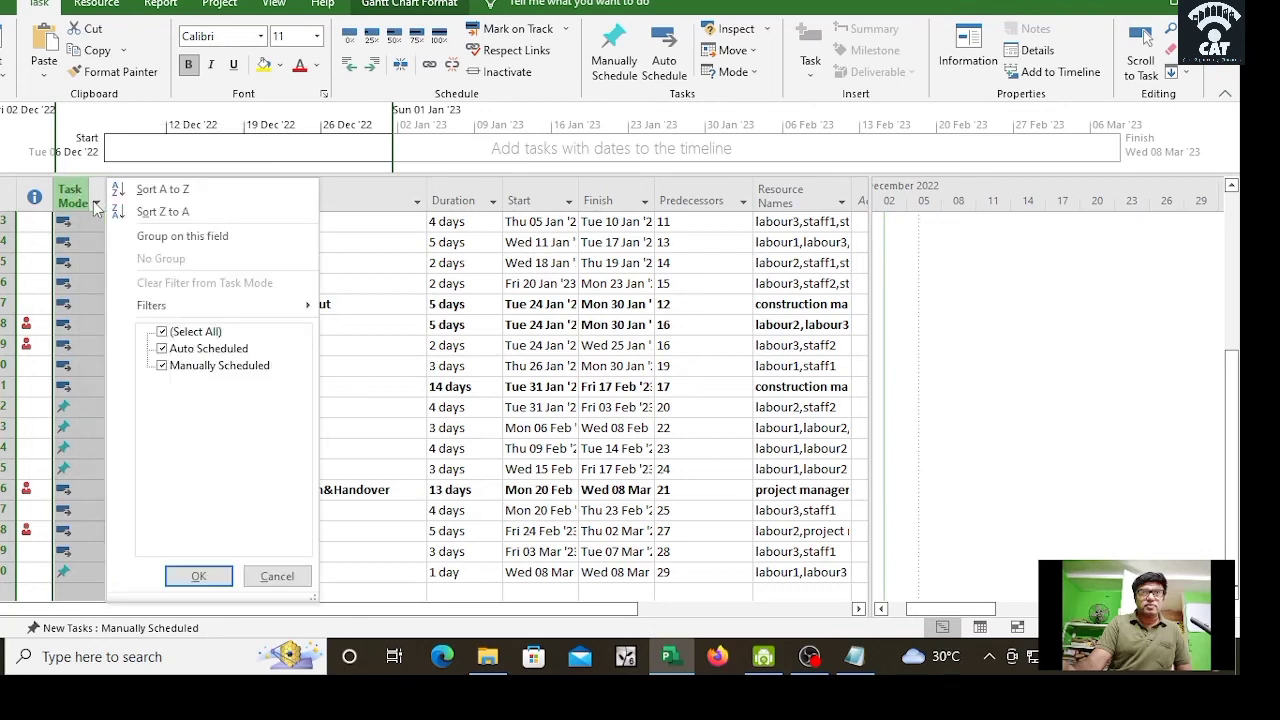
click(162, 331)
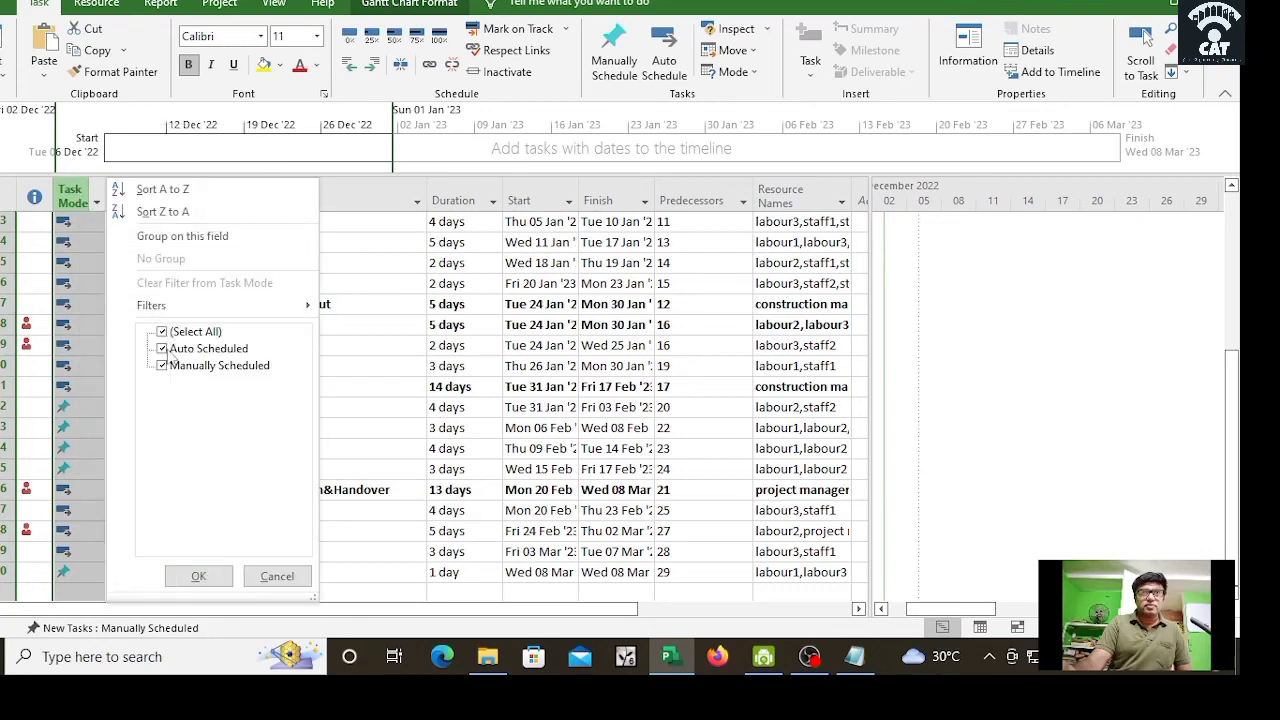
click(163, 365)
click(198, 576)
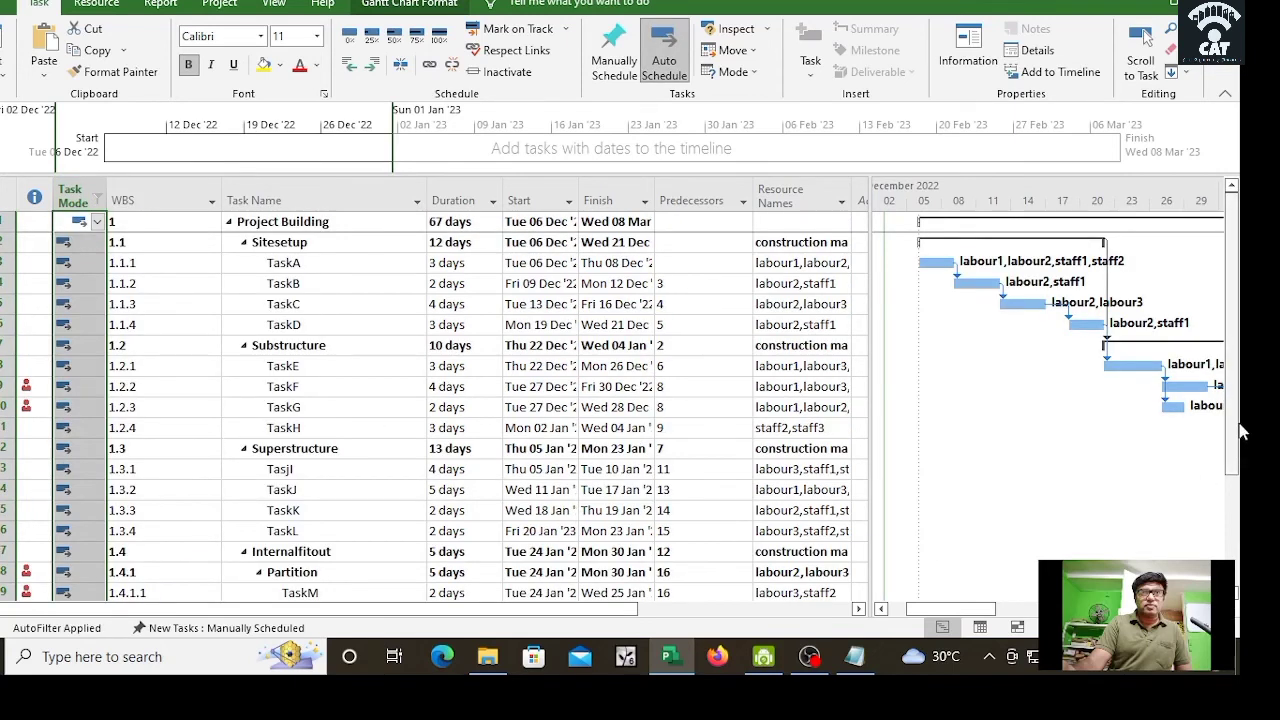
scroll(1237, 405, down, 3)
scroll(1197, 274, up, 3)
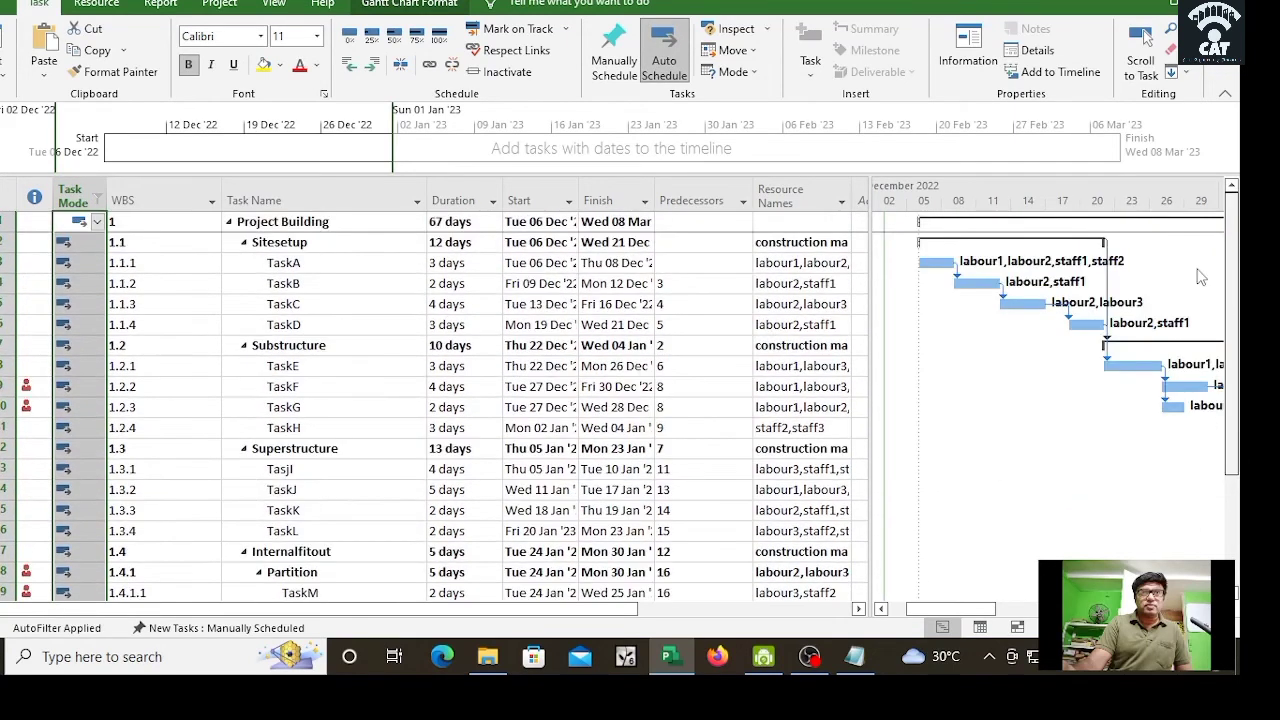
Step: Recheck the Task Mode filter and confirm only Auto Scheduled tasks remain listed
click(97, 203)
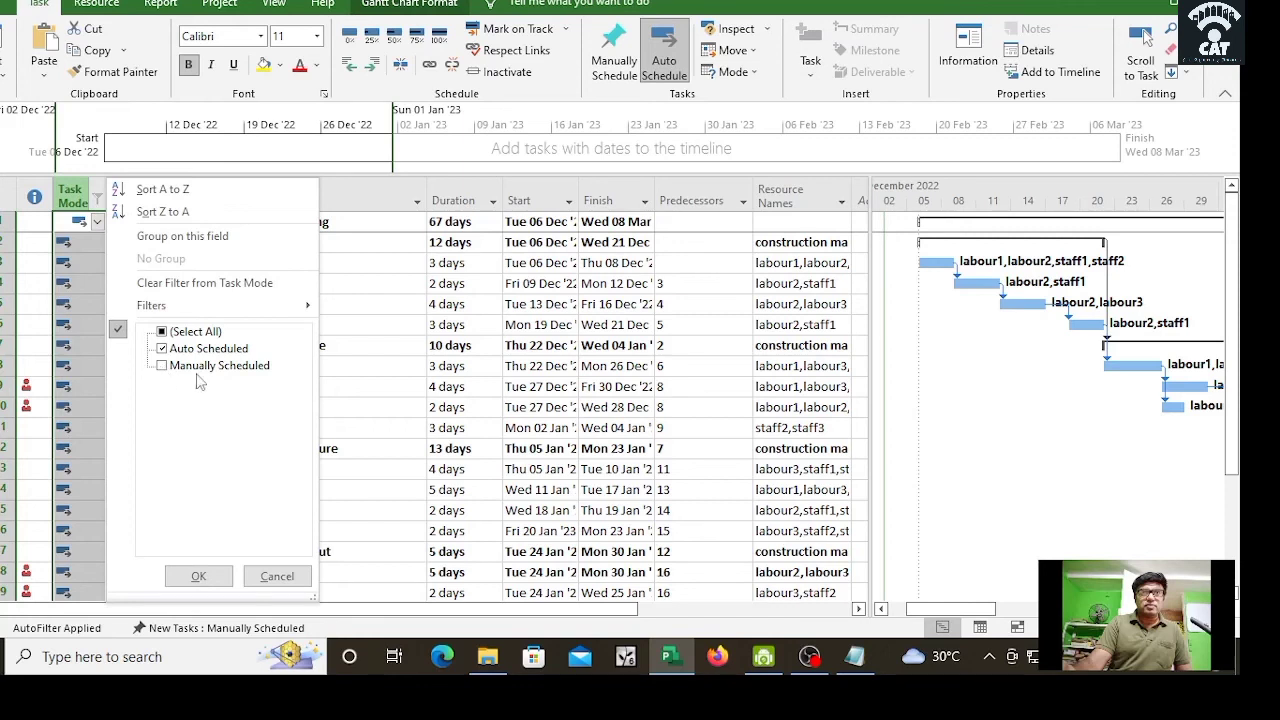
click(192, 574)
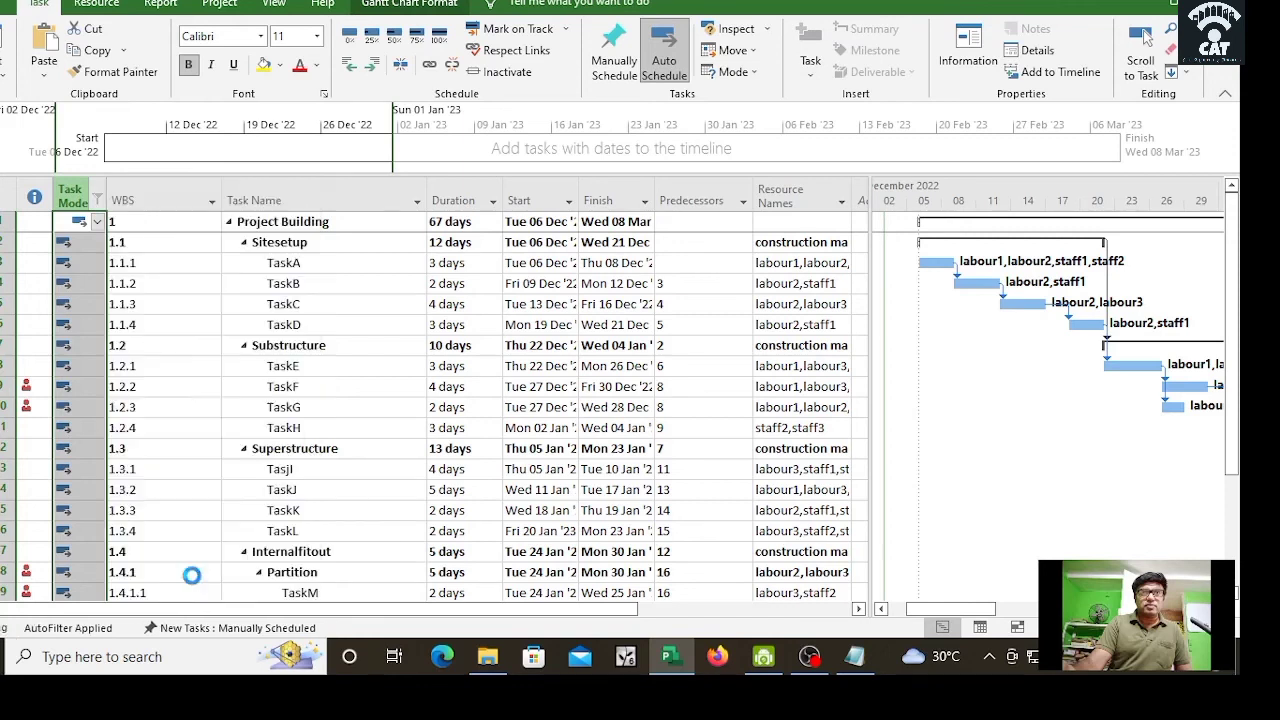
click(178, 390)
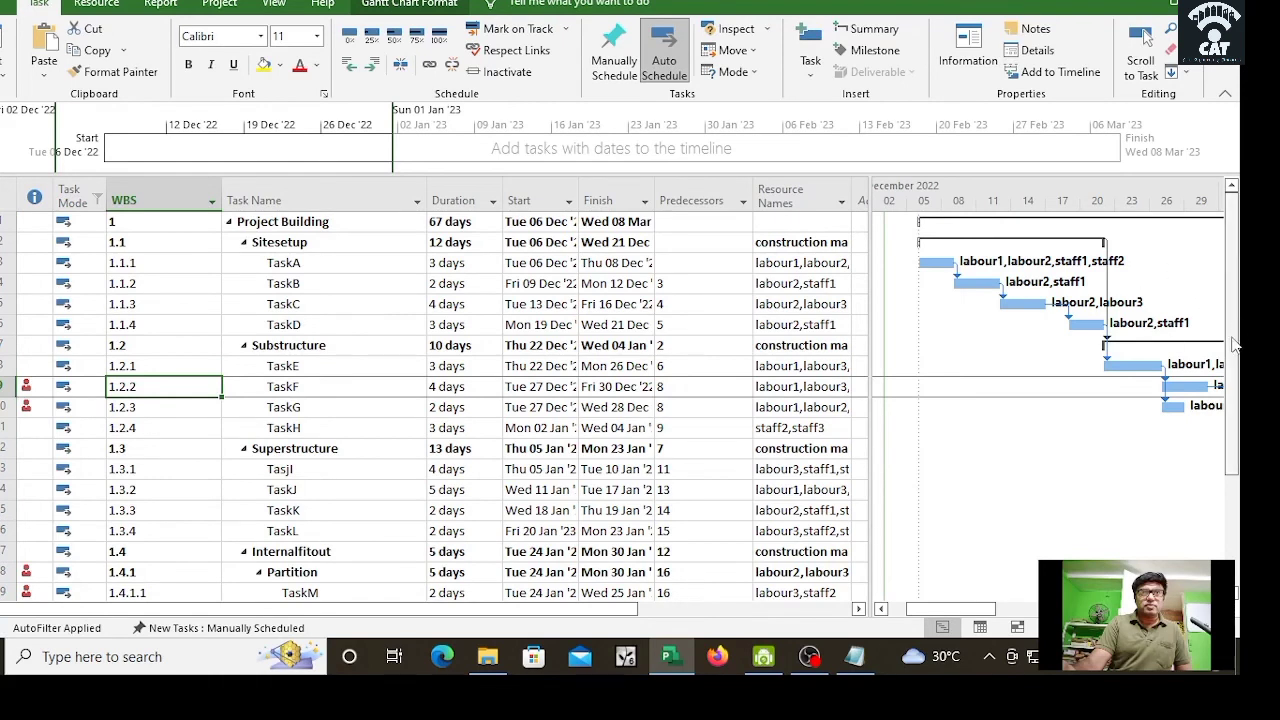
drag(1235, 345, 1200, 496)
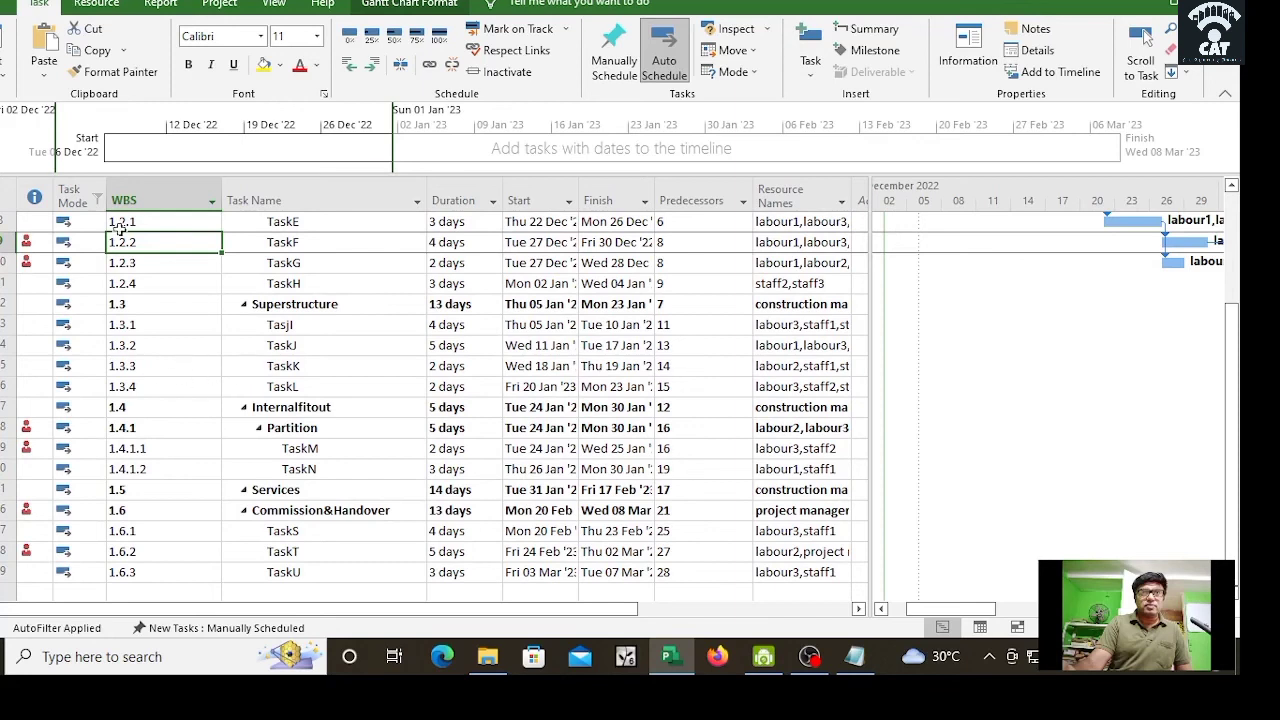
click(68, 200)
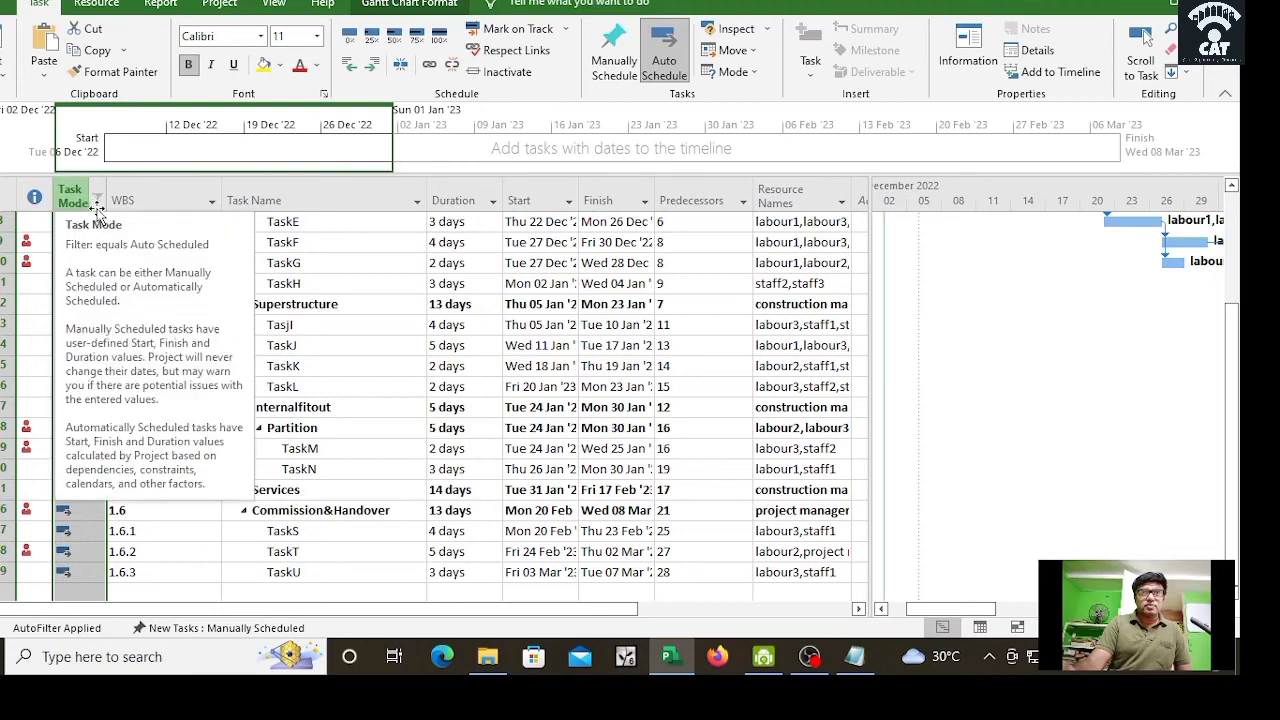
click(95, 201)
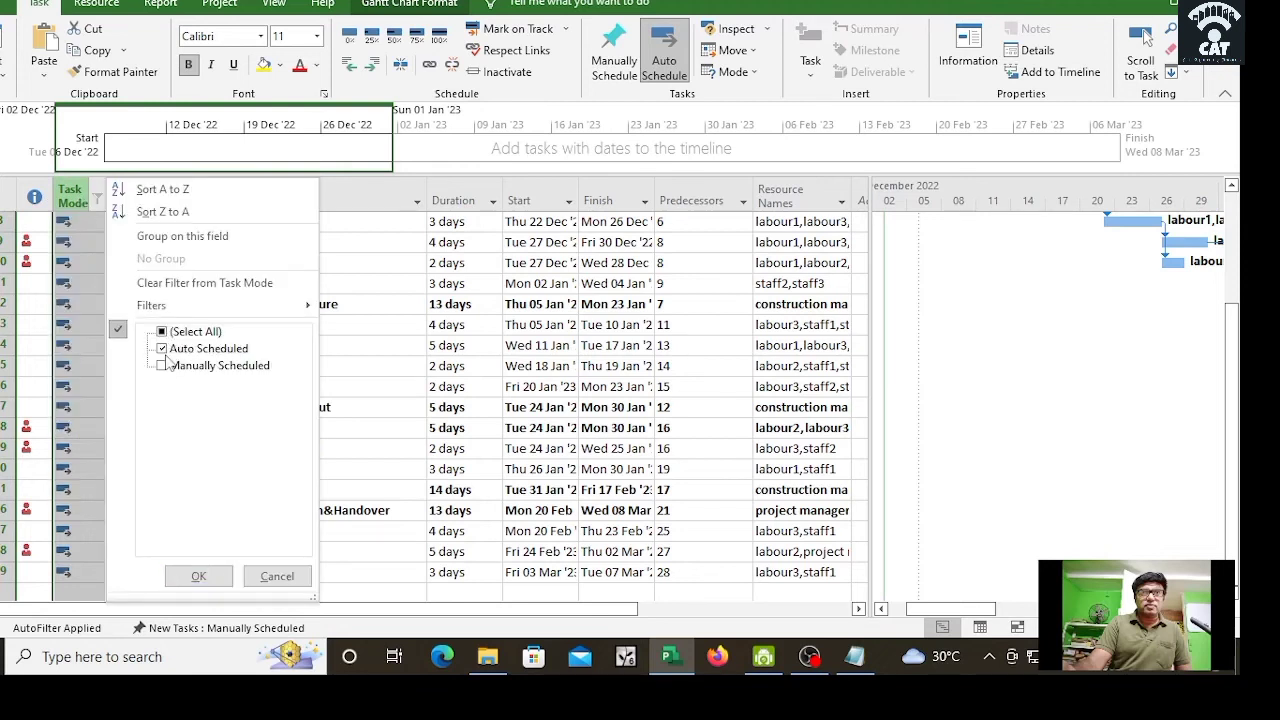
click(199, 576)
click(177, 326)
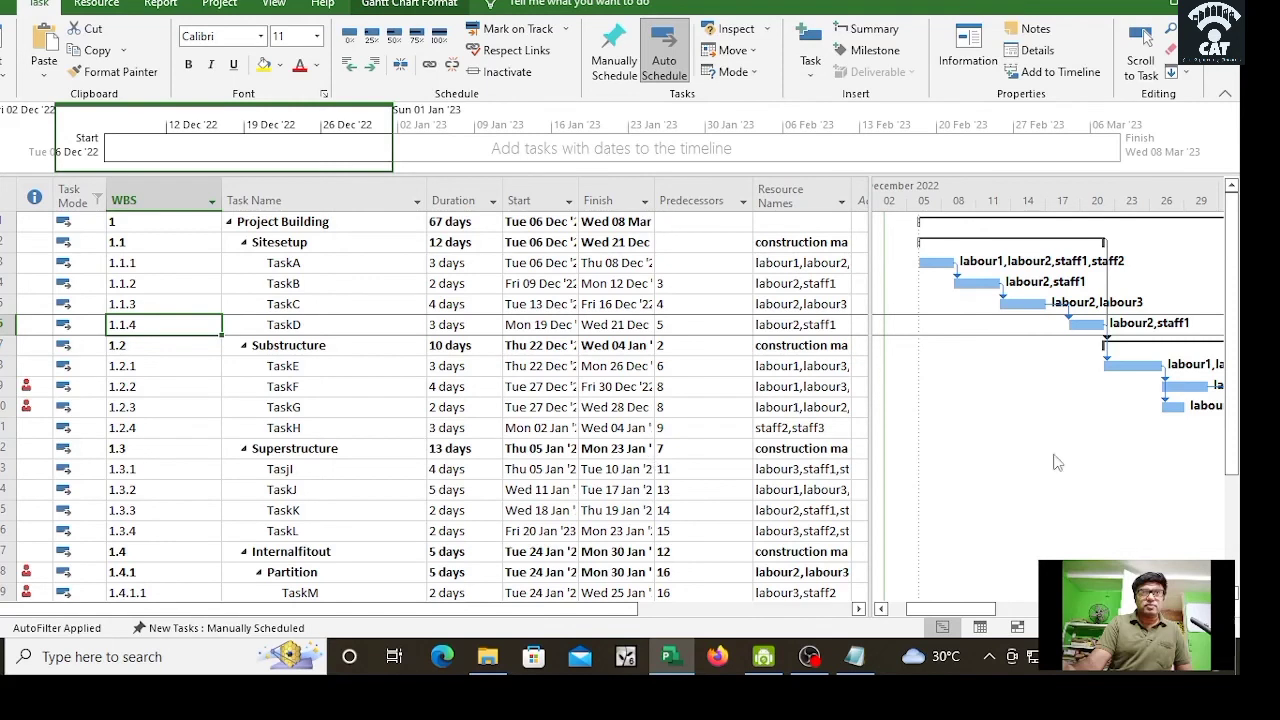
Step: Shrink the task table to widen the Gantt chart, leaving Start and Finish columns visible
drag(1240, 385, 1235, 574)
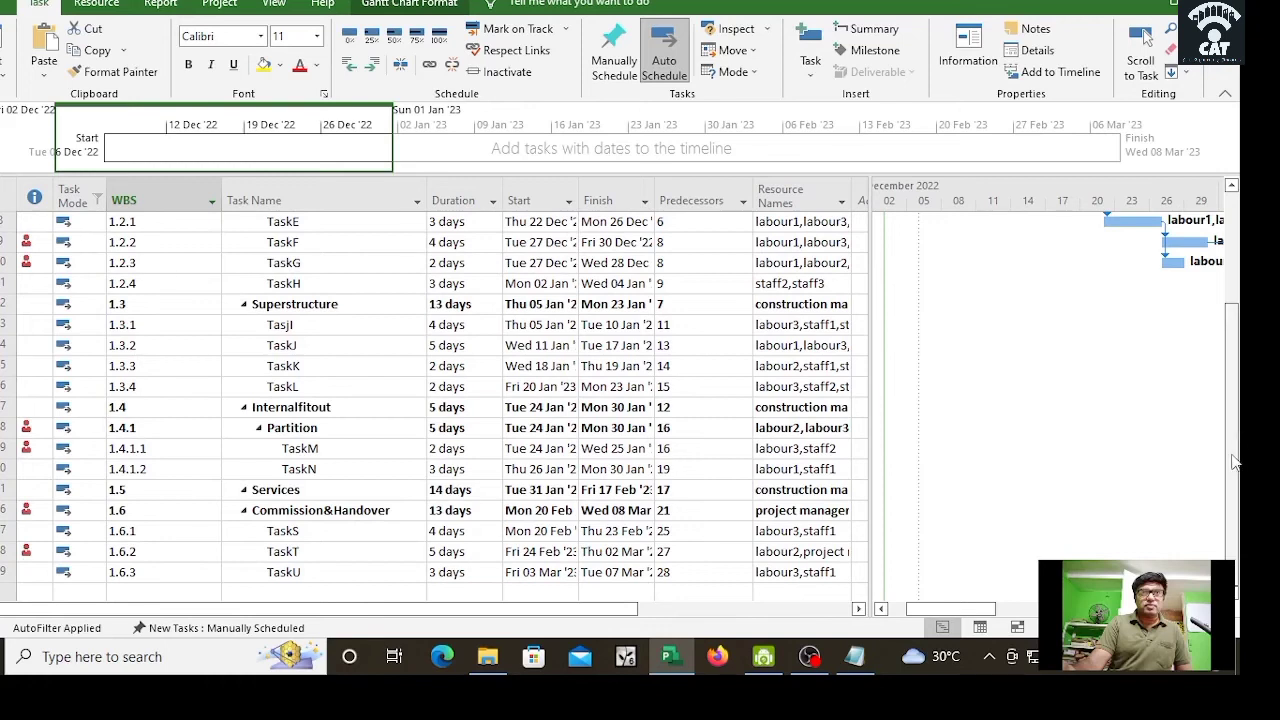
drag(1234, 458, 1212, 324)
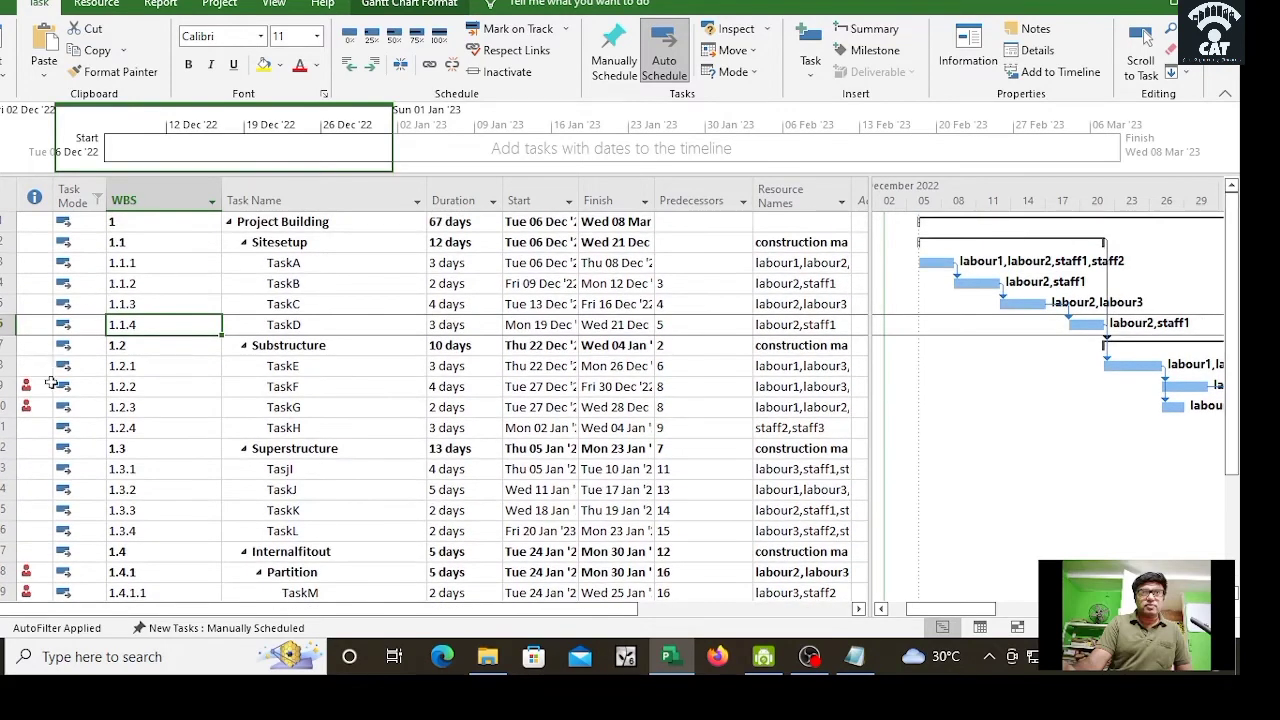
mouse_move(29, 387)
drag(960, 609, 1037, 611)
drag(869, 318, 538, 300)
drag(955, 612, 873, 614)
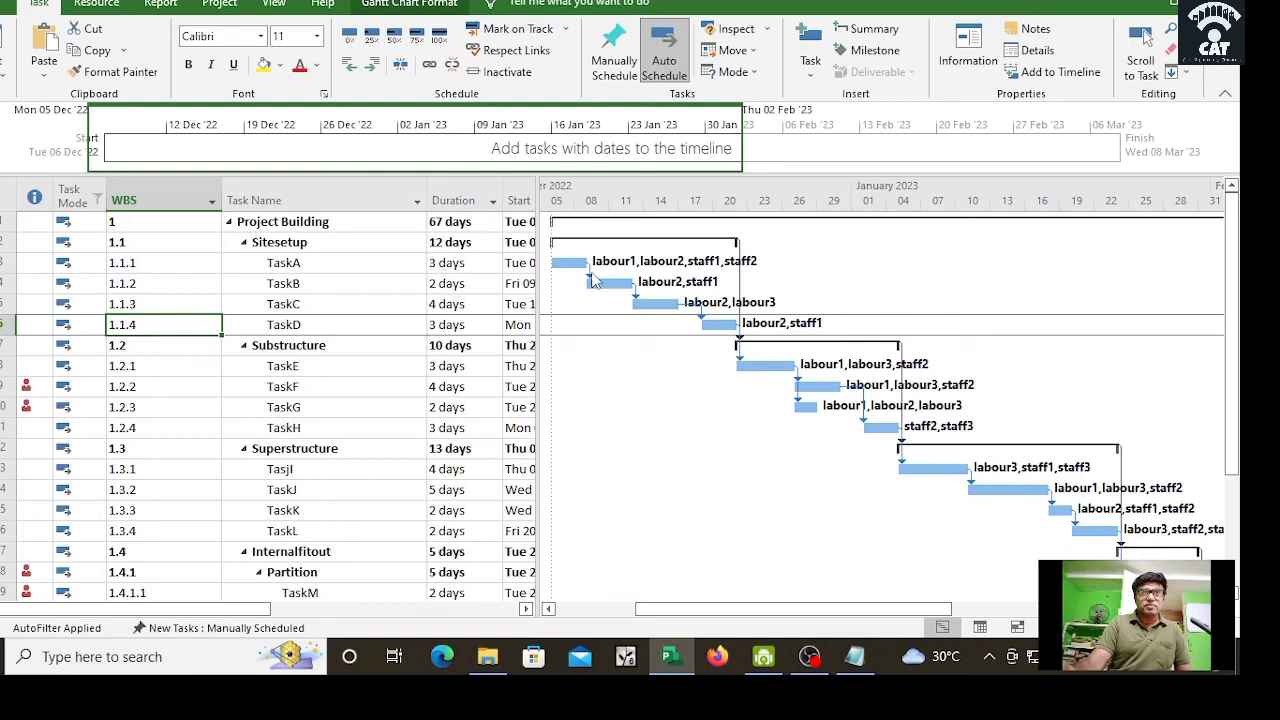
drag(945, 610, 903, 603)
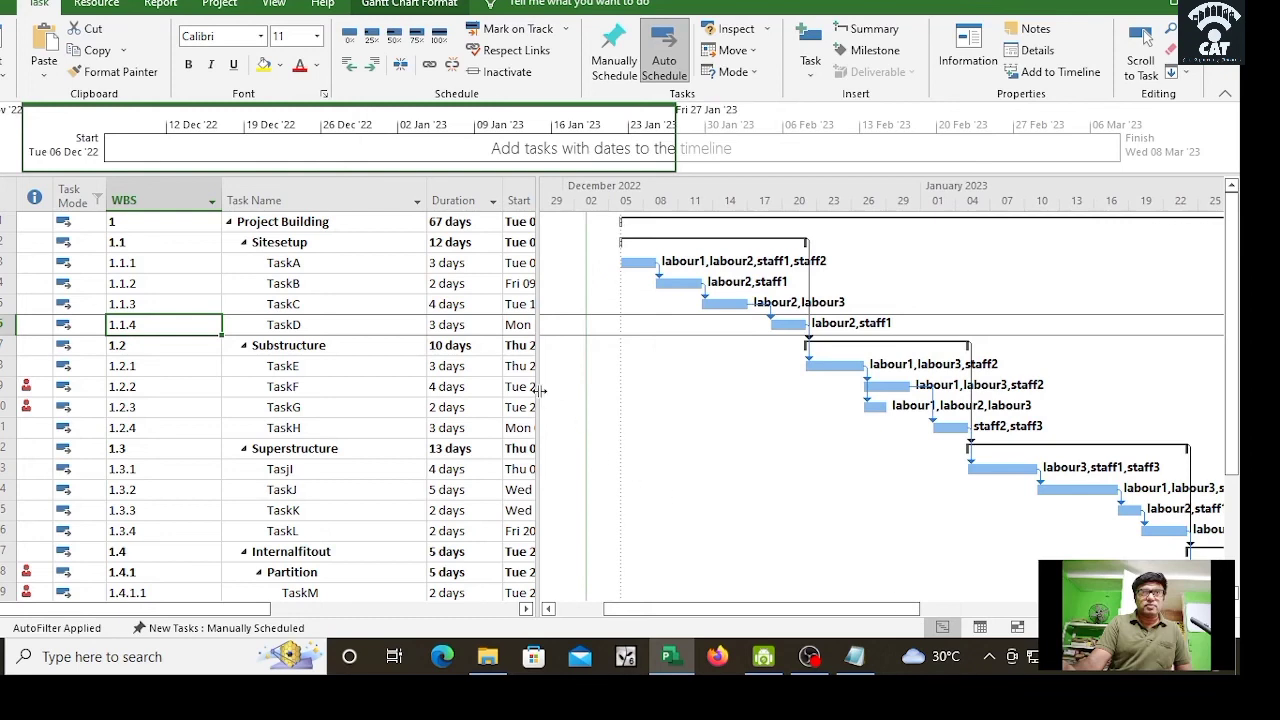
drag(538, 390, 654, 420)
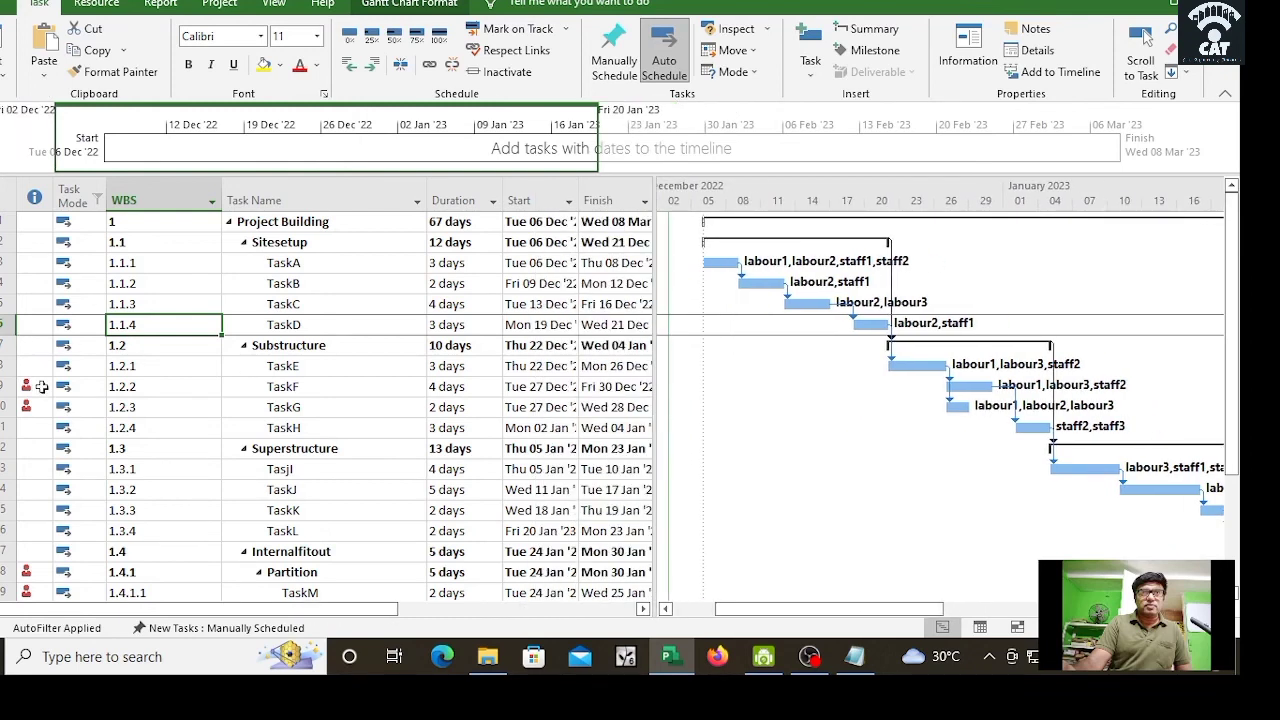
mouse_move(42, 386)
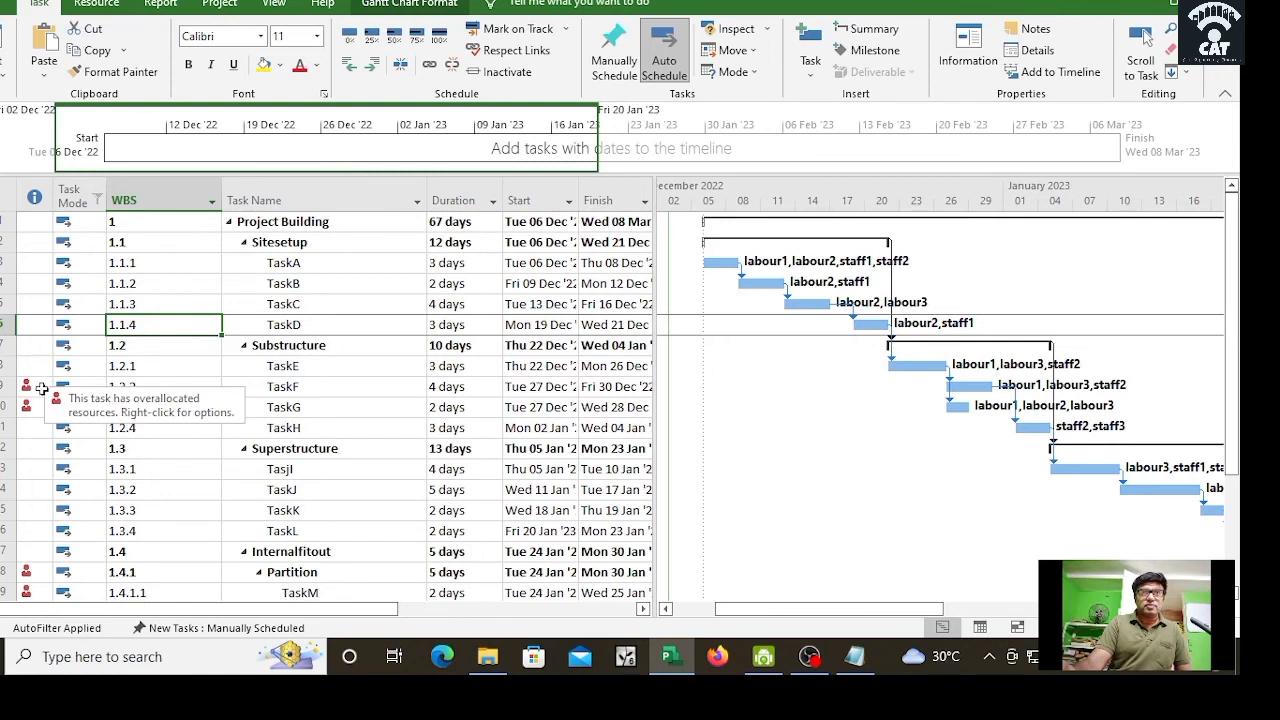
Step: Check TaskF's overallocation options, then widen the table to show Predecessors and Resource Names
right_click(42, 386)
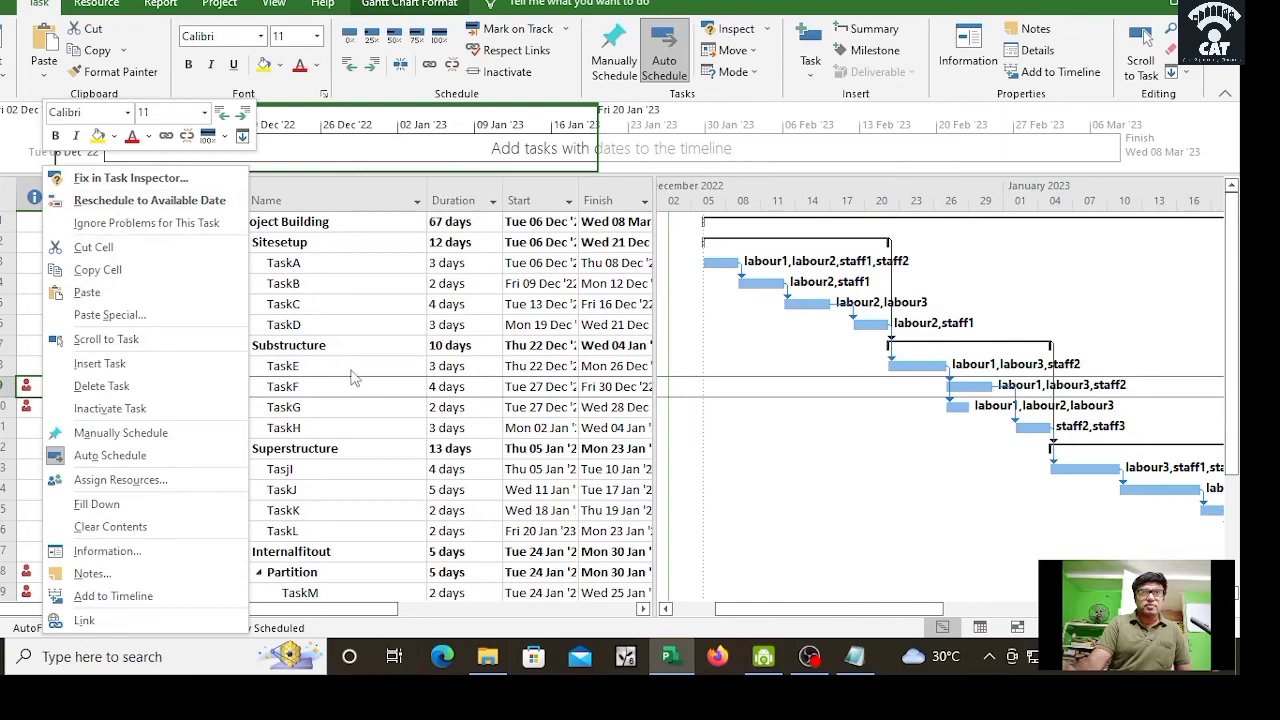
click(384, 490)
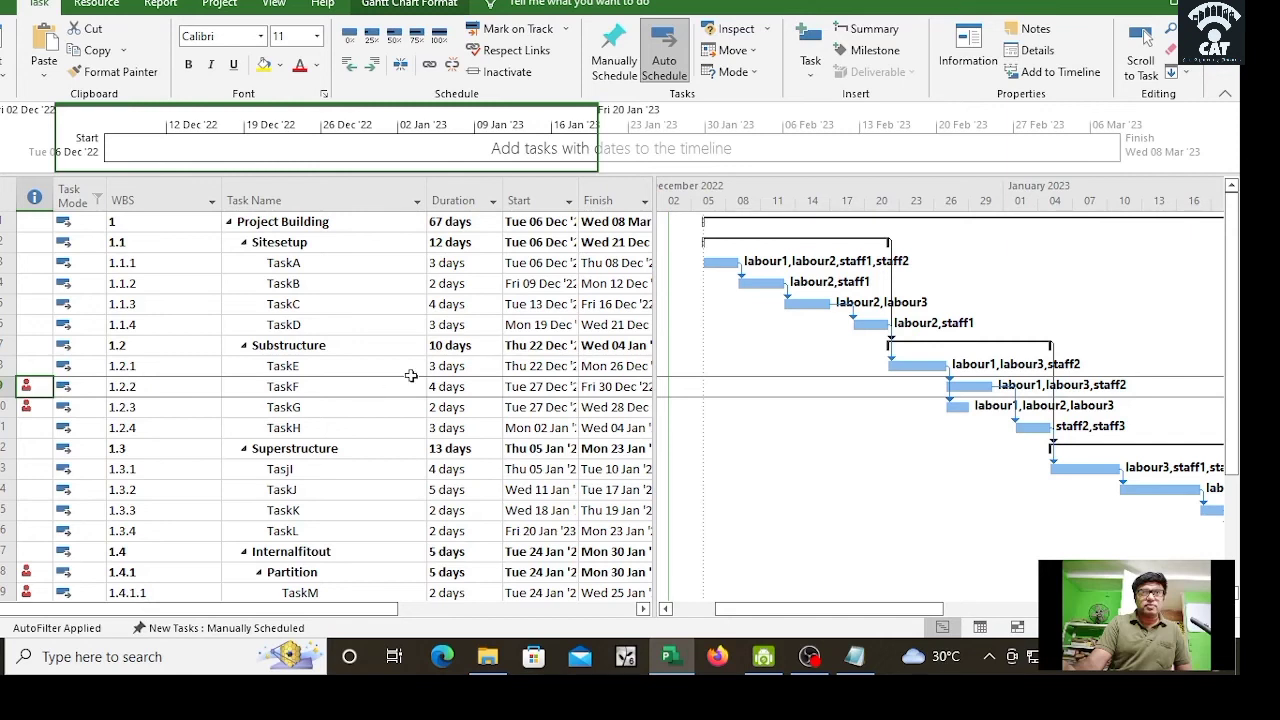
drag(654, 391, 913, 400)
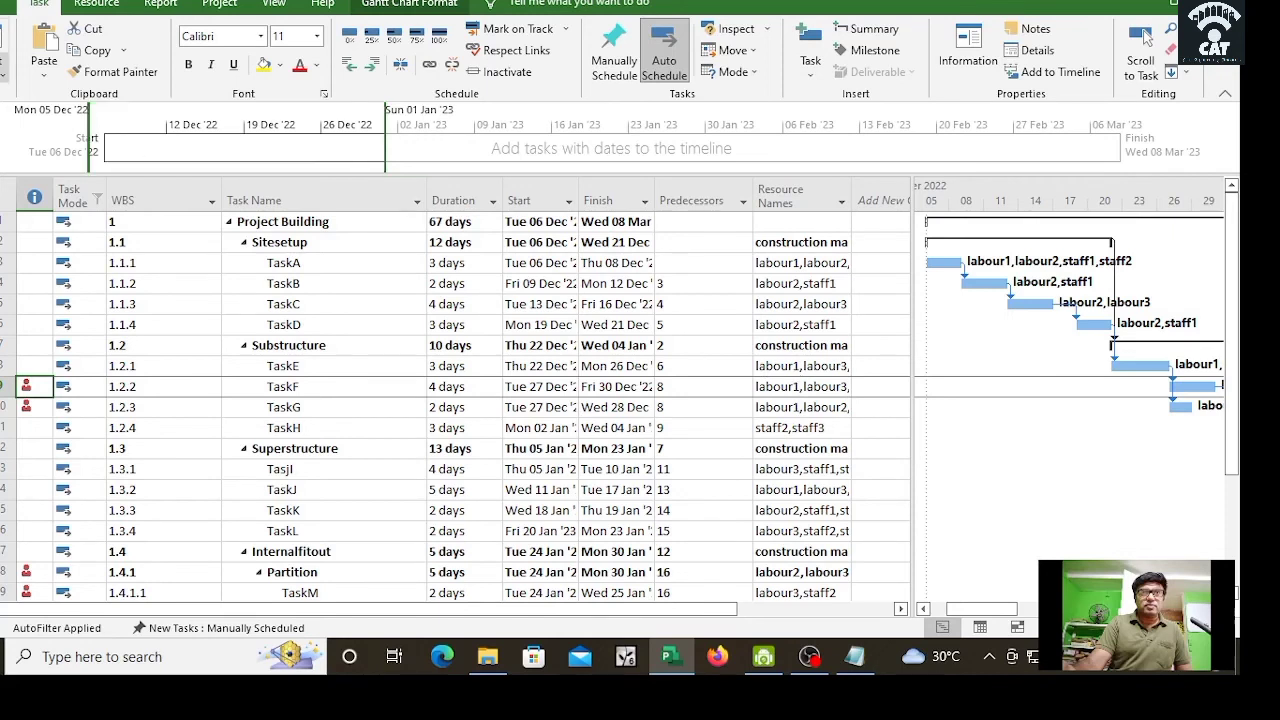
Step: Change the view from Gantt Chart to Resource Usage
click(3, 70)
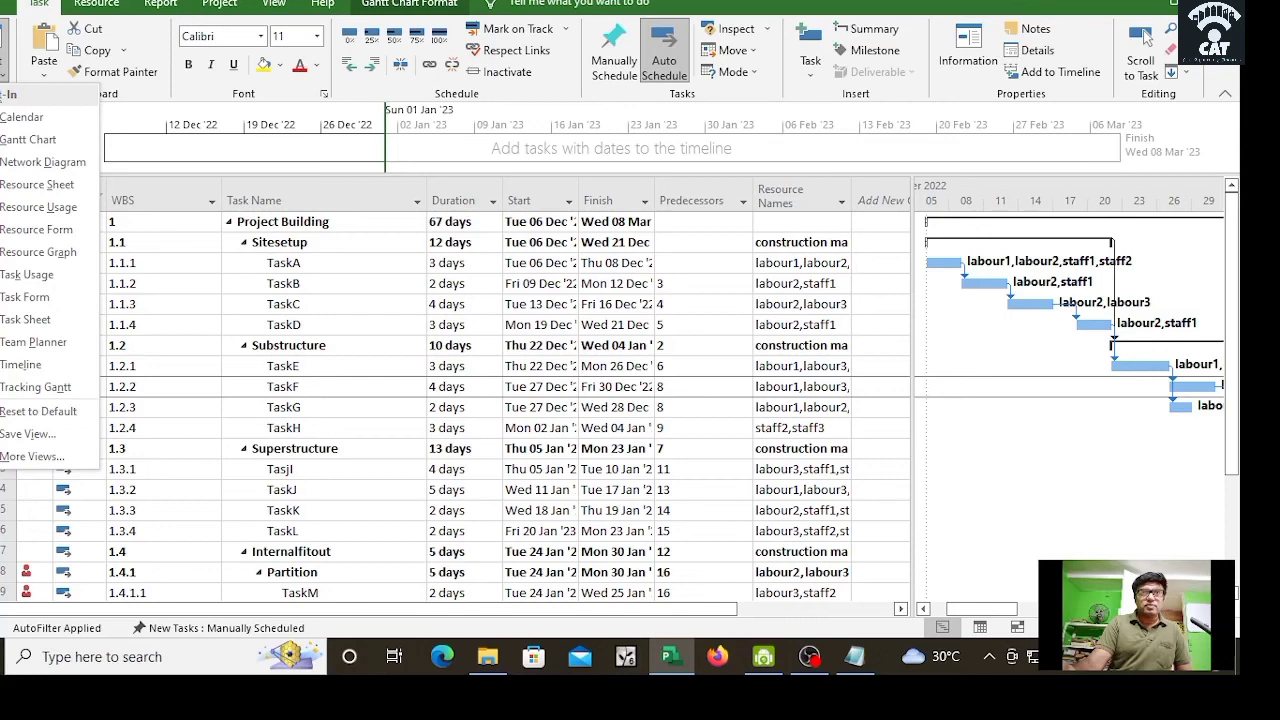
click(37, 207)
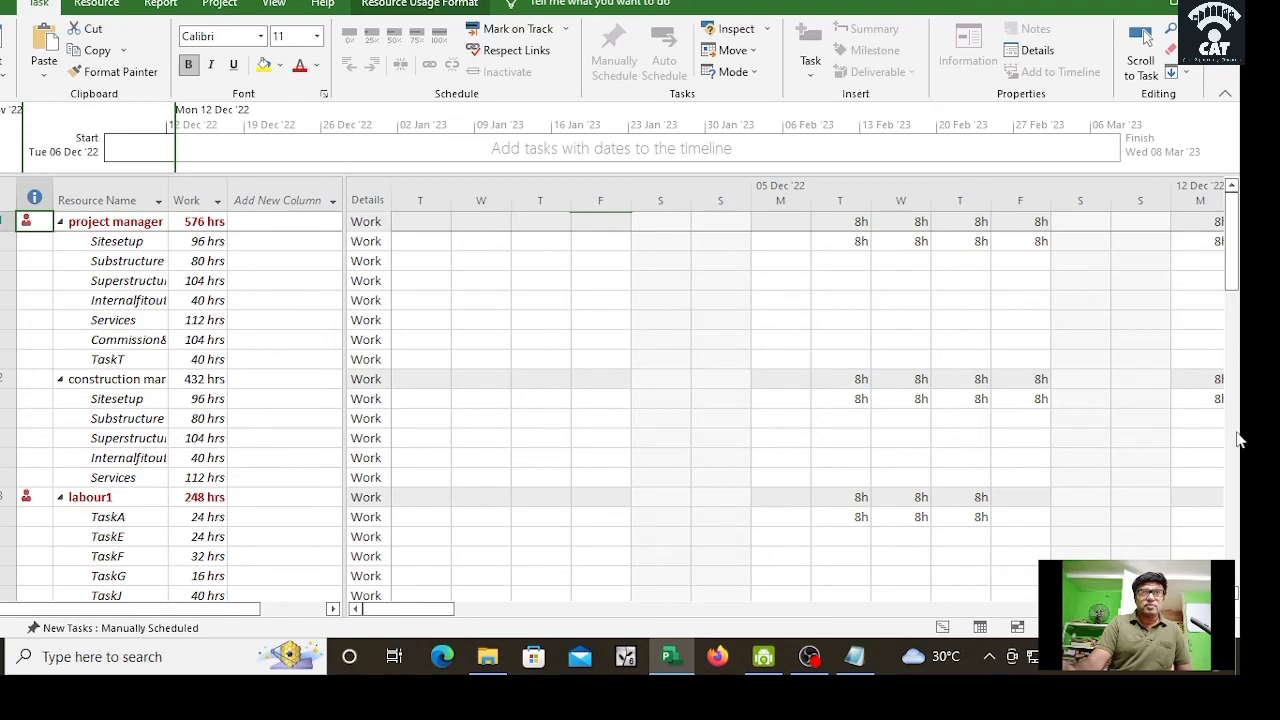
drag(1234, 265, 1234, 512)
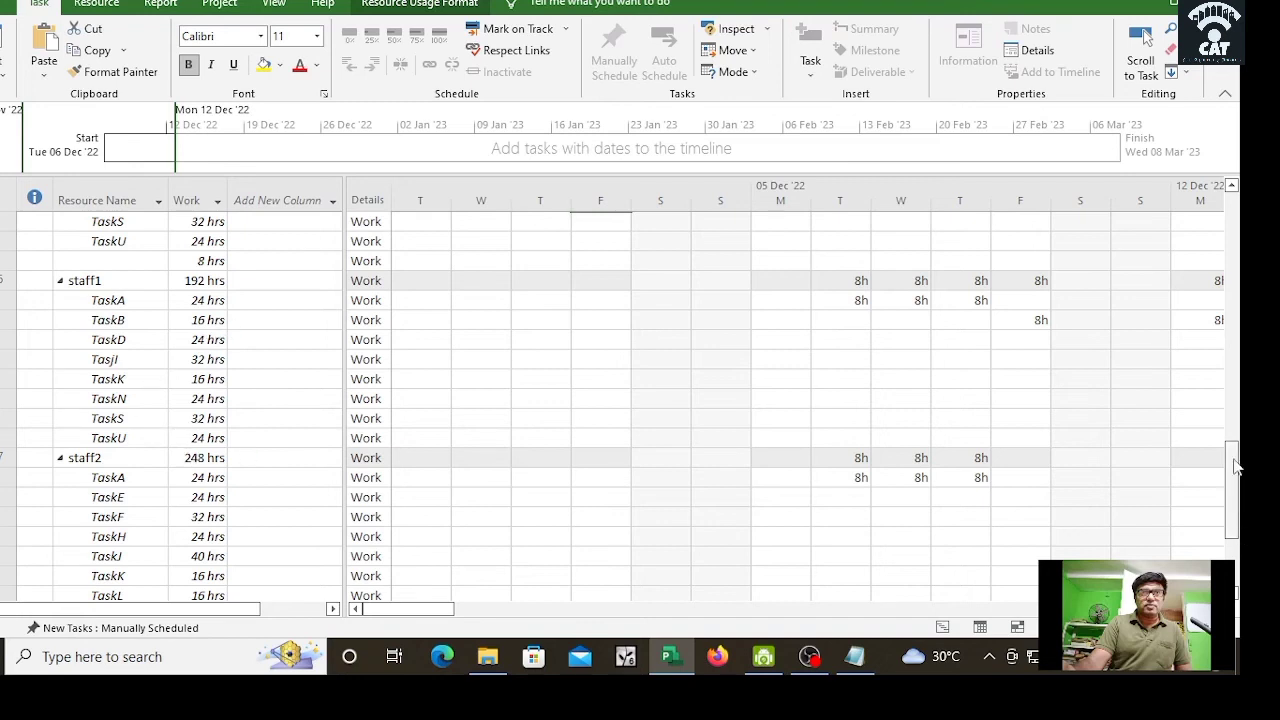
drag(1235, 465, 1240, 570)
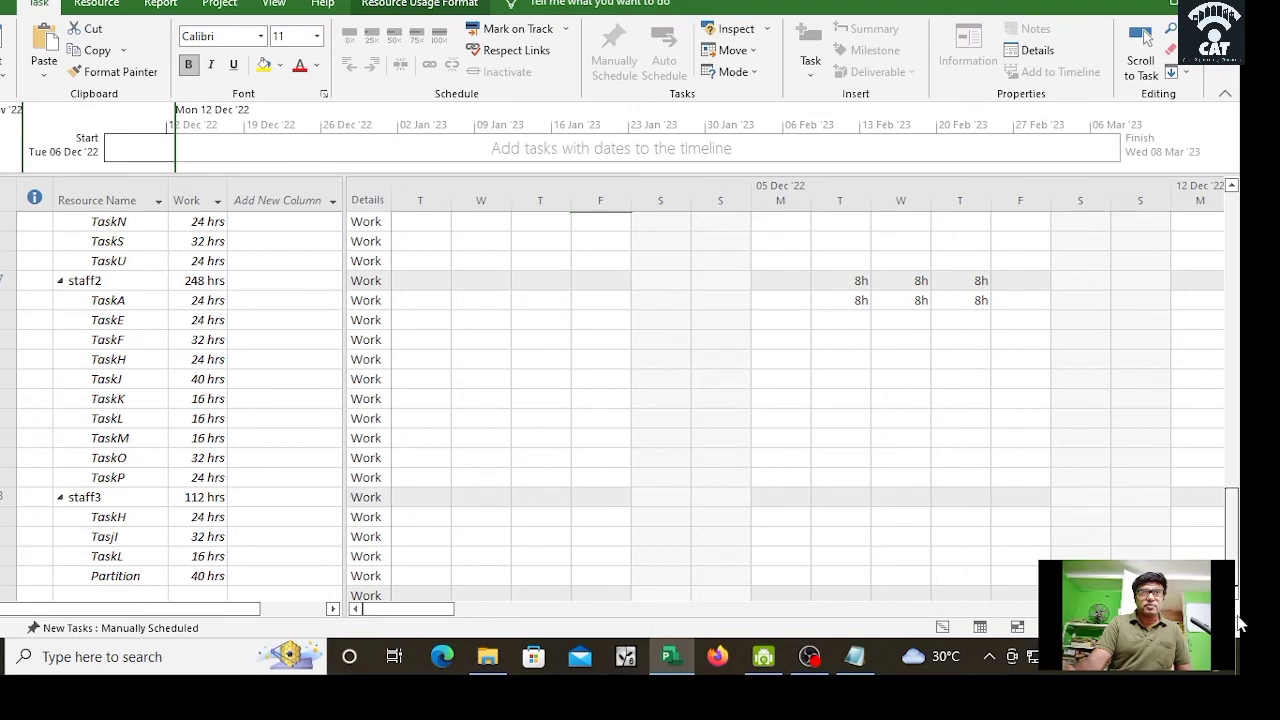
drag(1241, 624, 1240, 256)
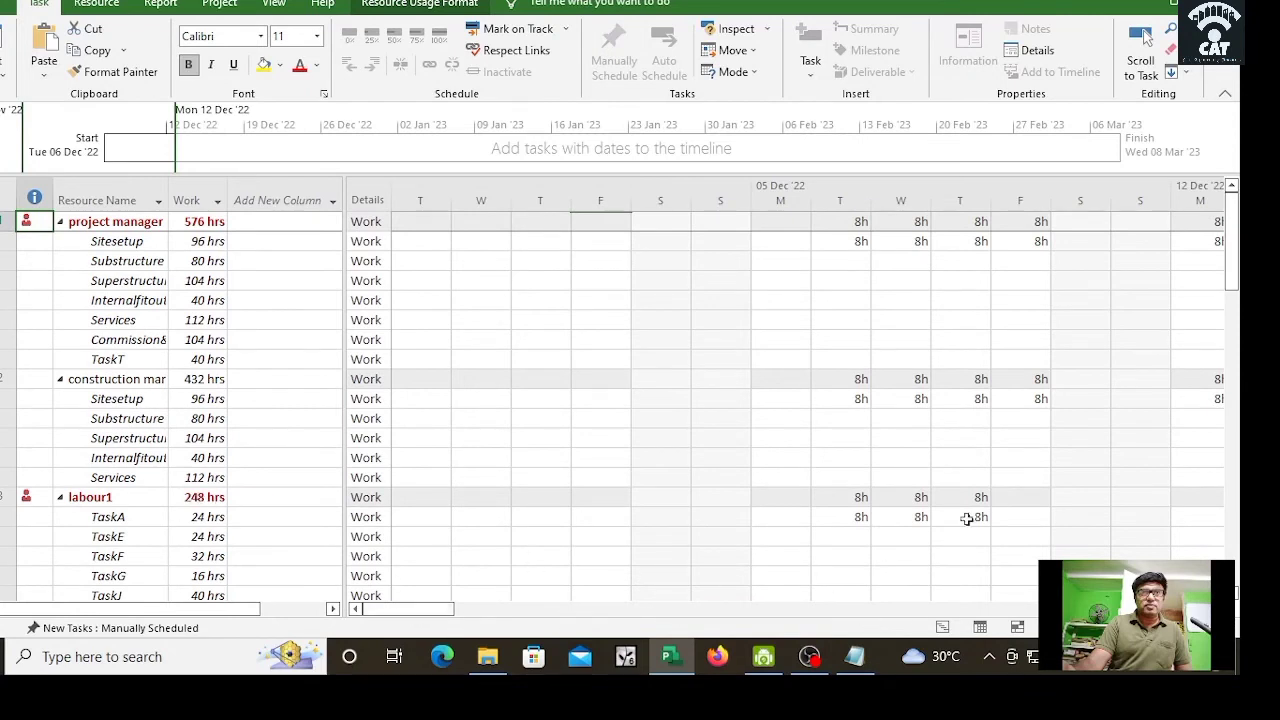
Step: Scroll the Resource Usage timescale to late February 2023, where the project manager shows 16h days
drag(408, 606, 592, 622)
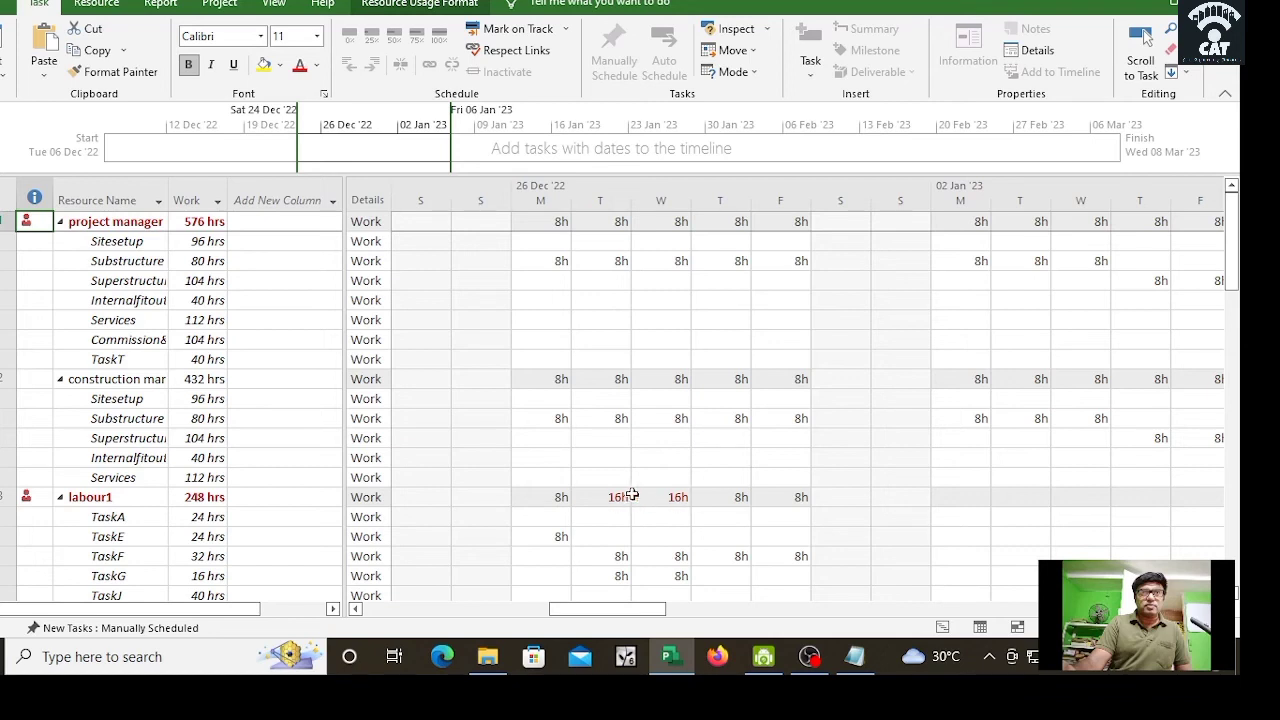
drag(661, 612, 640, 628)
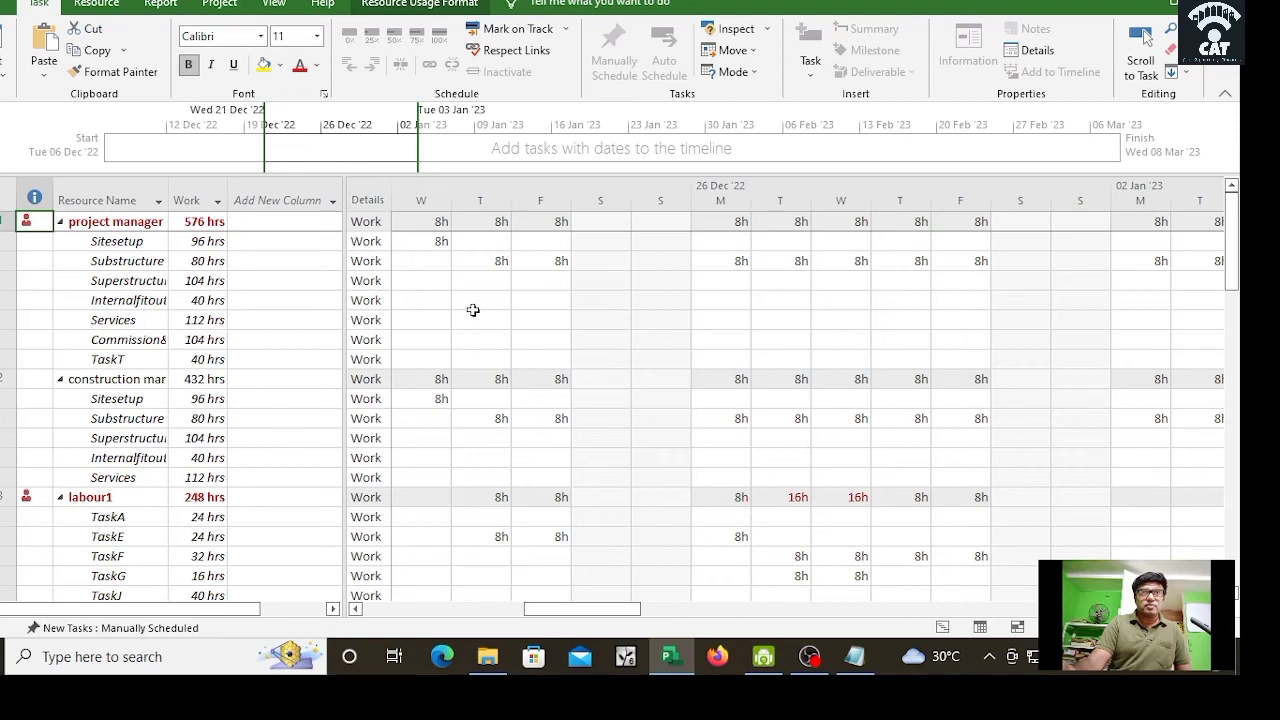
drag(628, 610, 1122, 613)
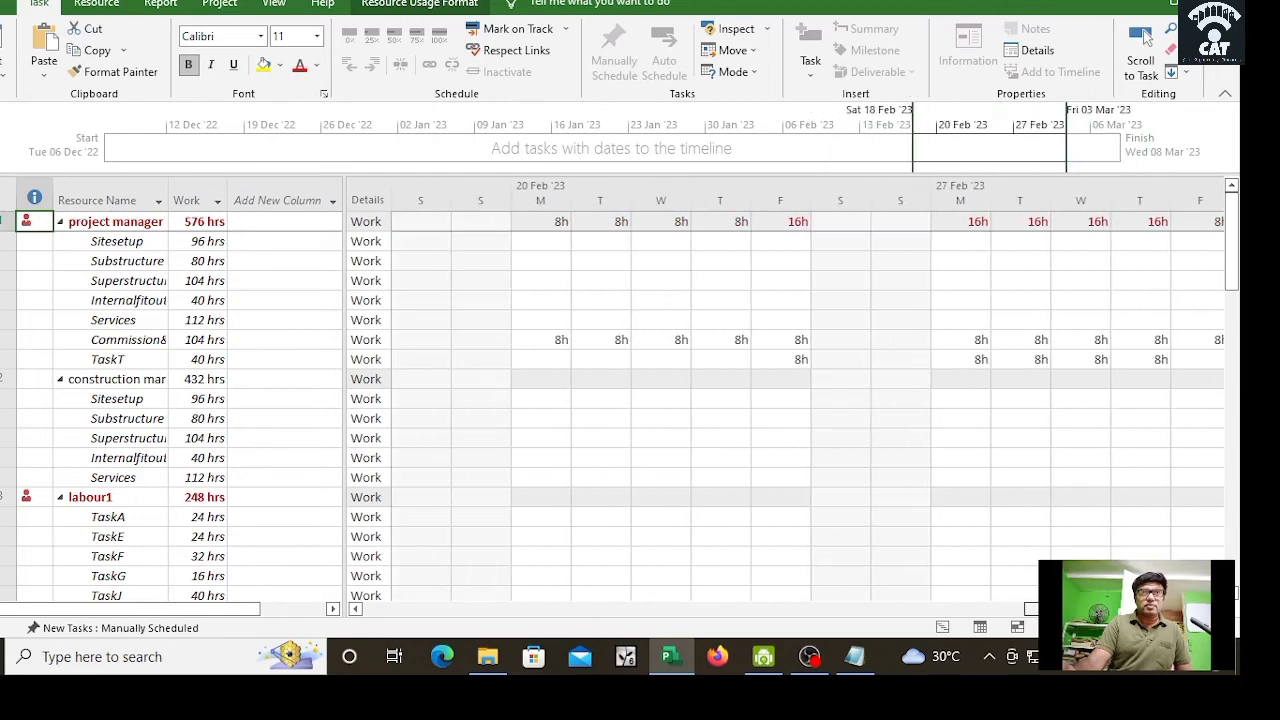
click(1217, 609)
click(1217, 609)
click(1217, 609)
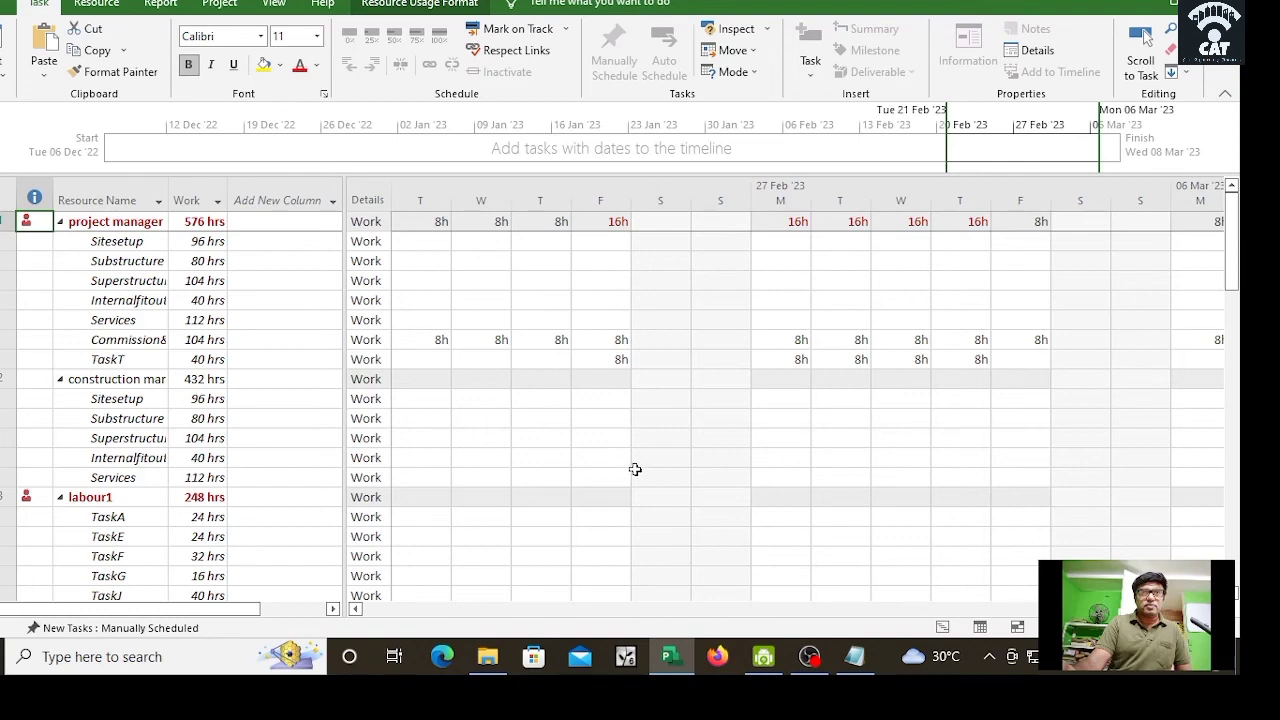
Step: Add Cost as a detail row under each Work row in the Resource Usage grid
click(372, 225)
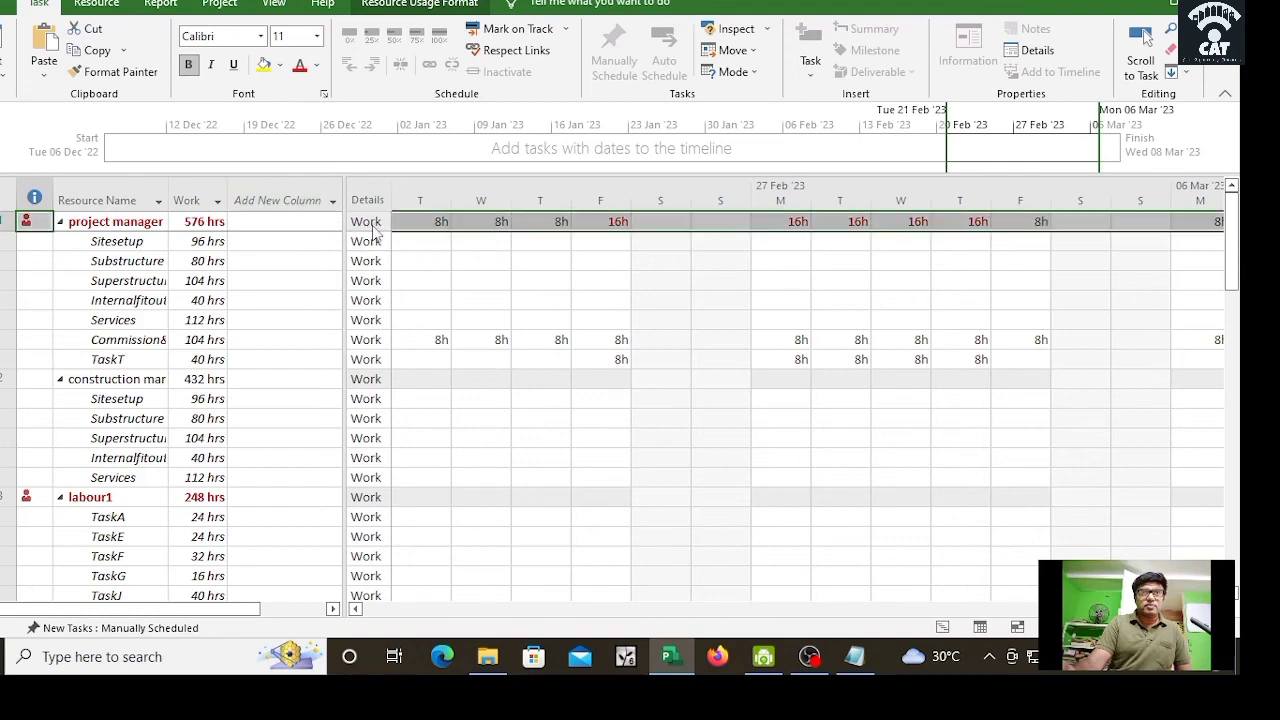
right_click(375, 230)
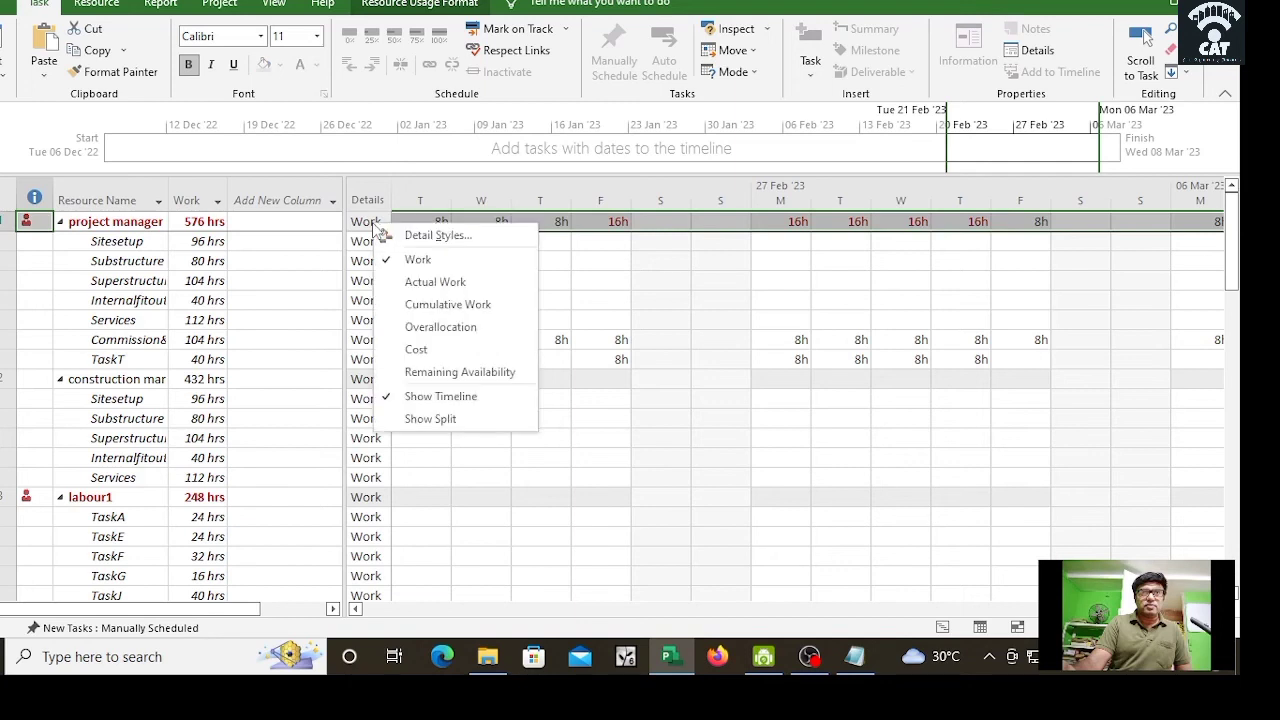
click(418, 352)
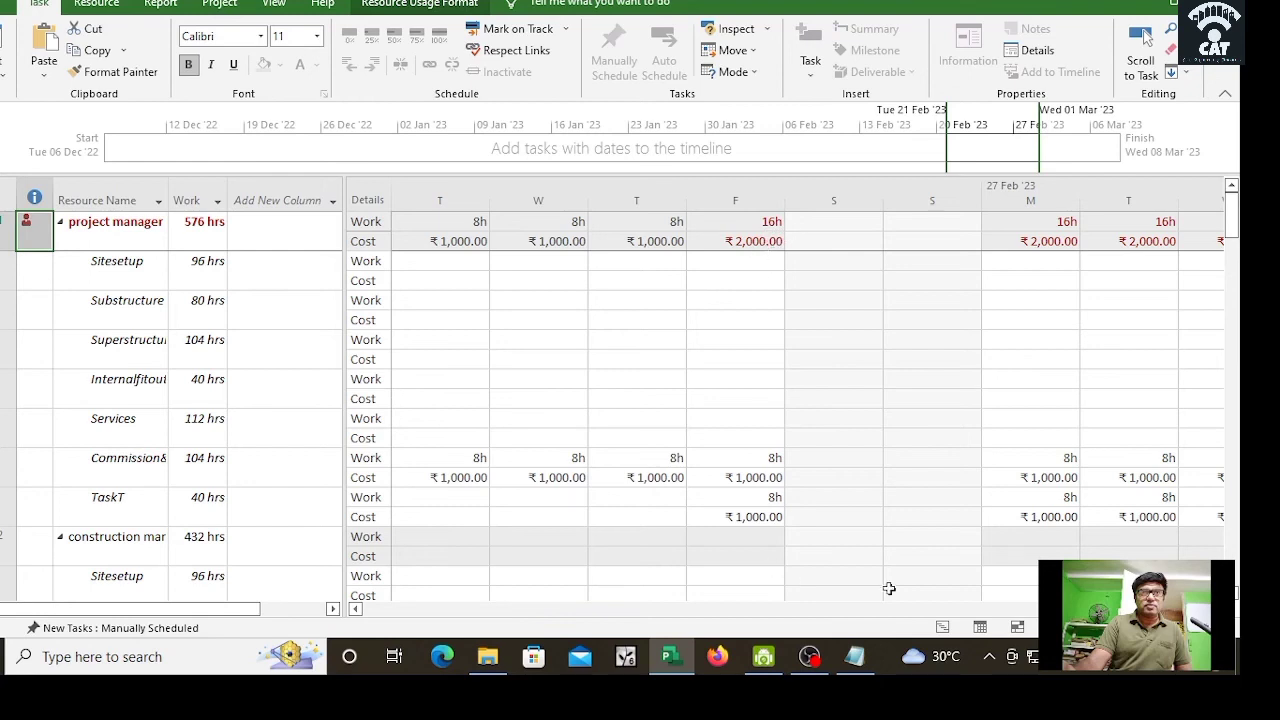
Step: Scroll the grid to show labour2's 8h, ₹500.00 working days in late January 2023
click(1147, 38)
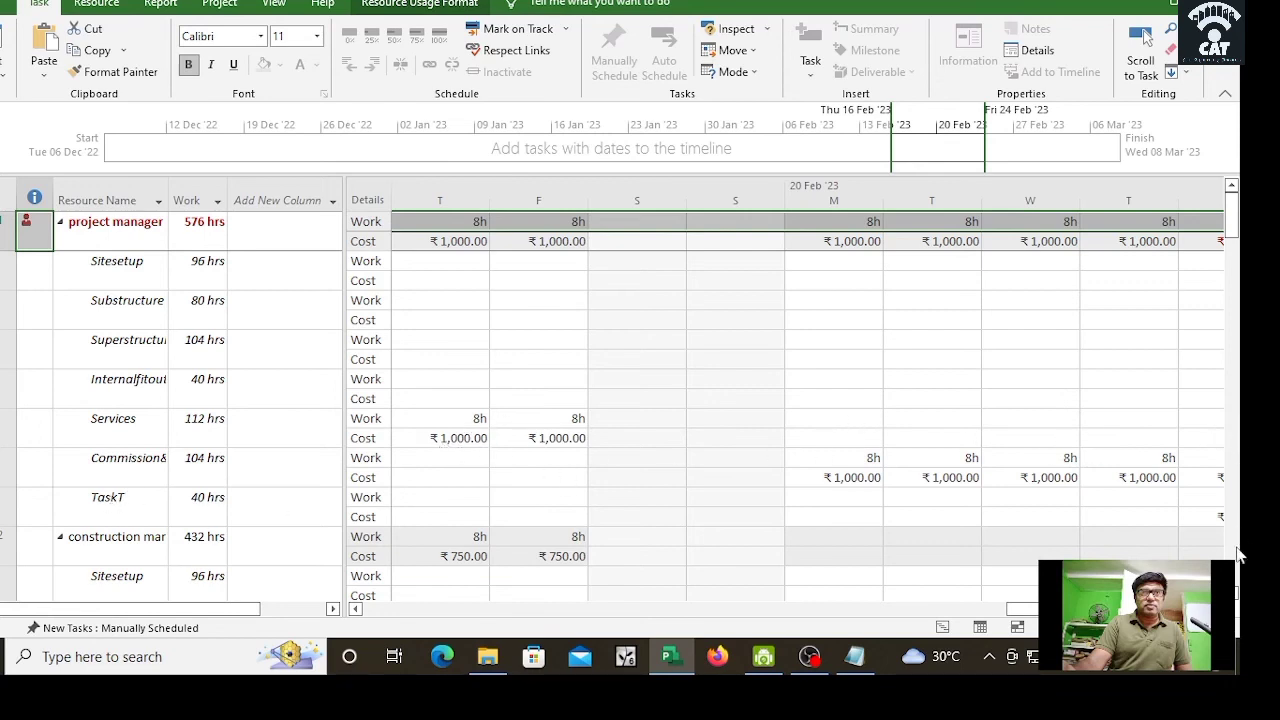
drag(1232, 228, 1233, 325)
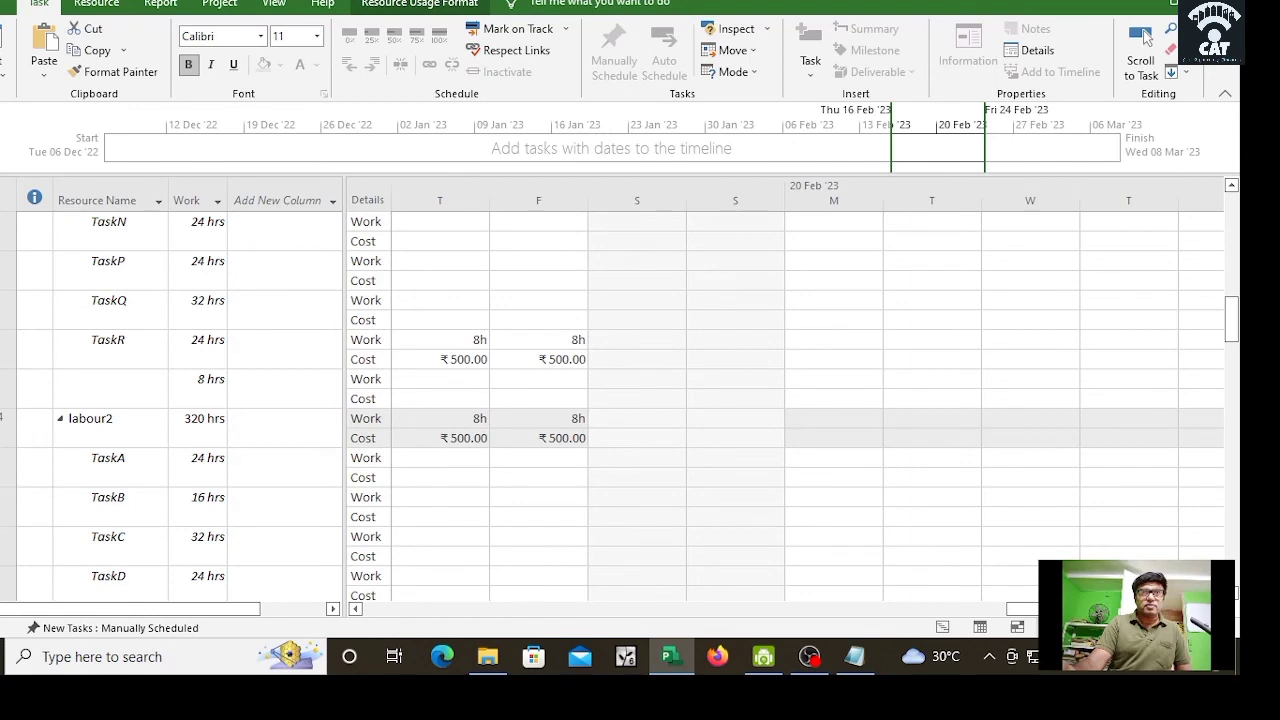
drag(1050, 609, 830, 568)
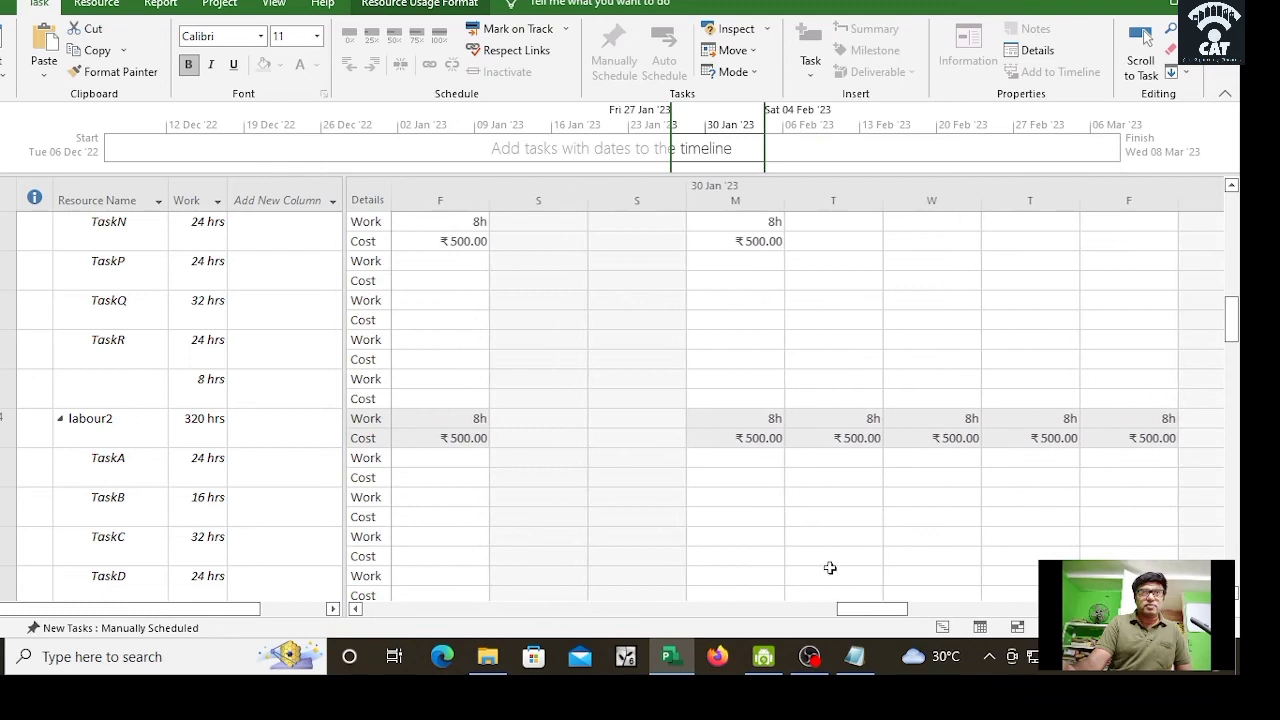
Step: Uncheck the Cost detail so the usage grid shows only daily Work hours
right_click(376, 244)
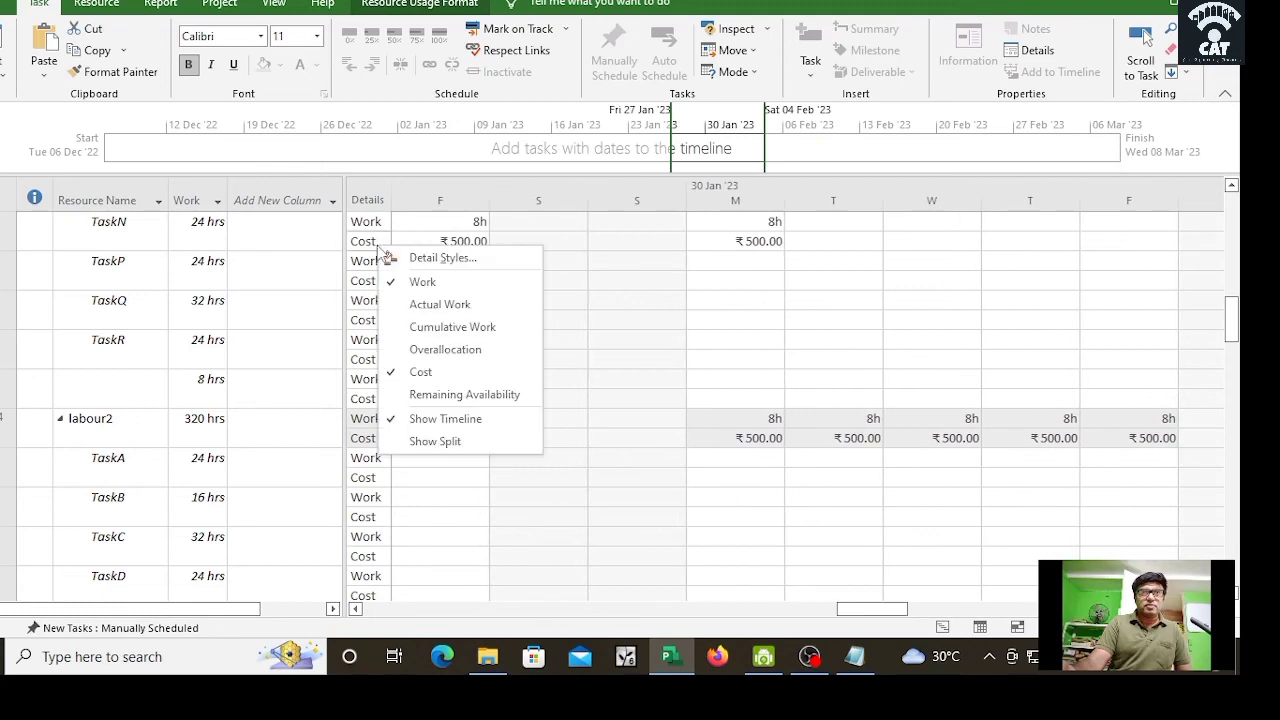
click(420, 372)
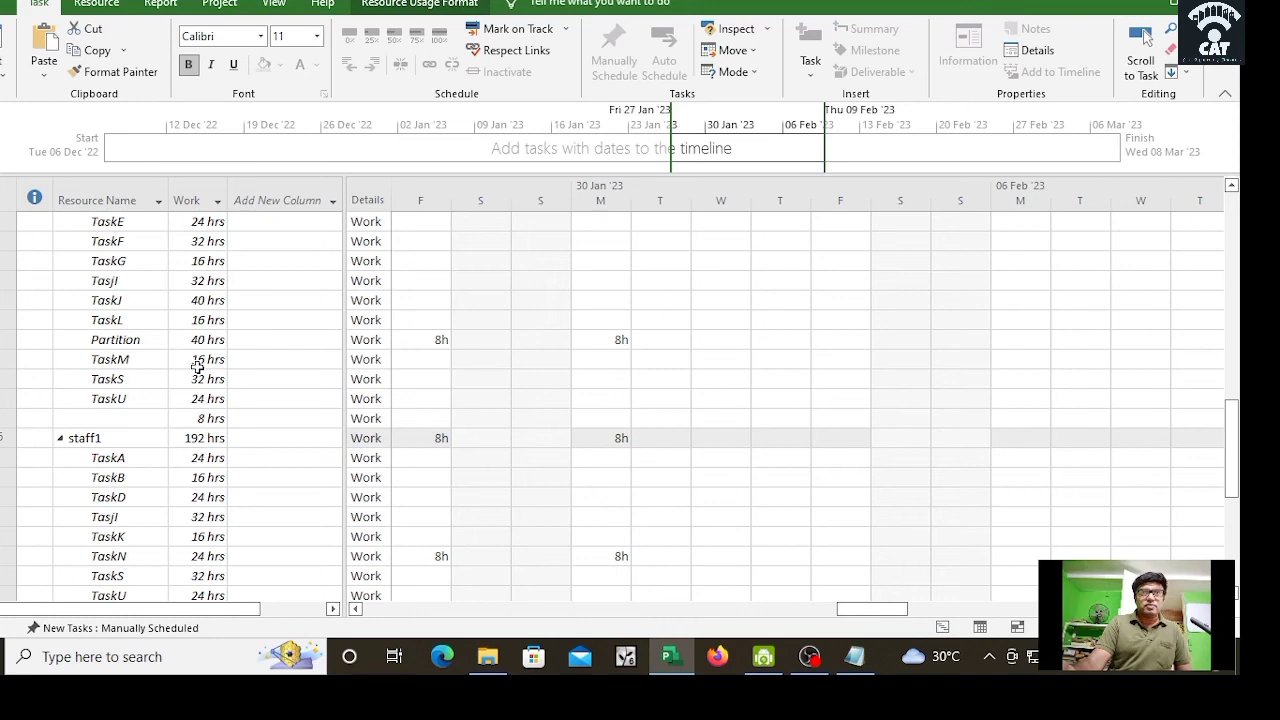
right_click(6, 112)
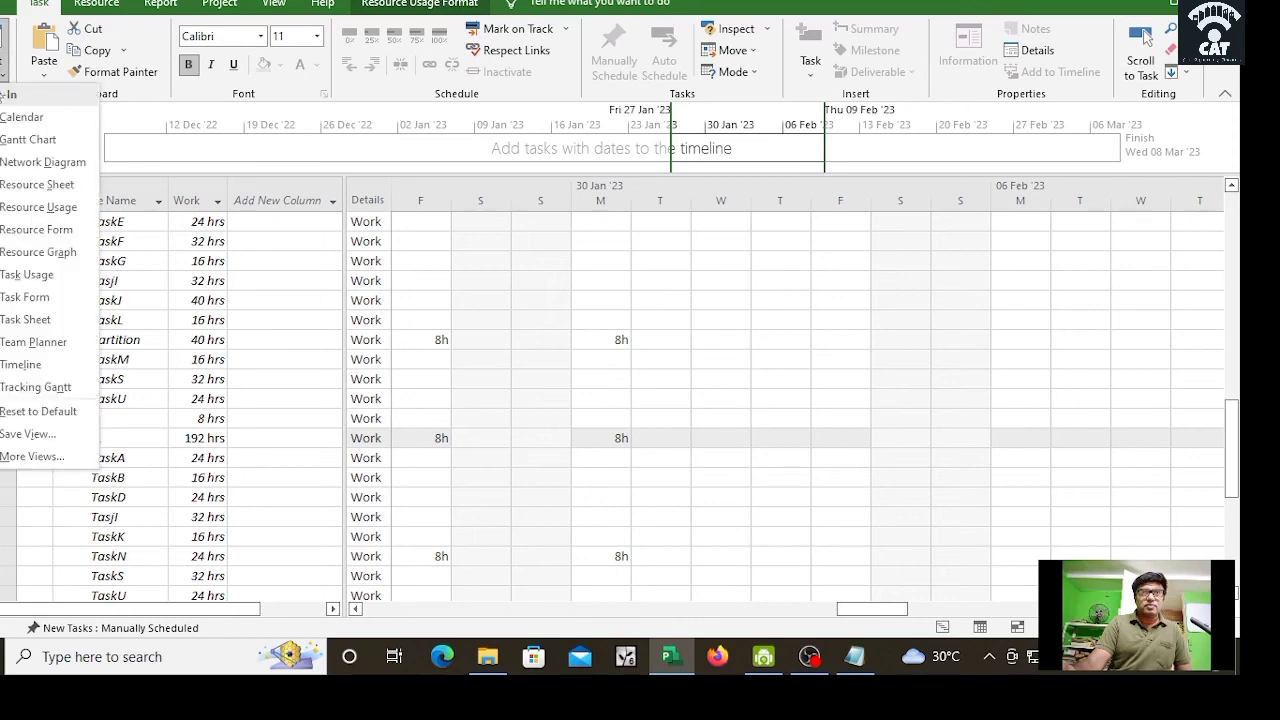
Step: Return to the Gantt Chart and widen the task table through the Resource Names column
click(30, 138)
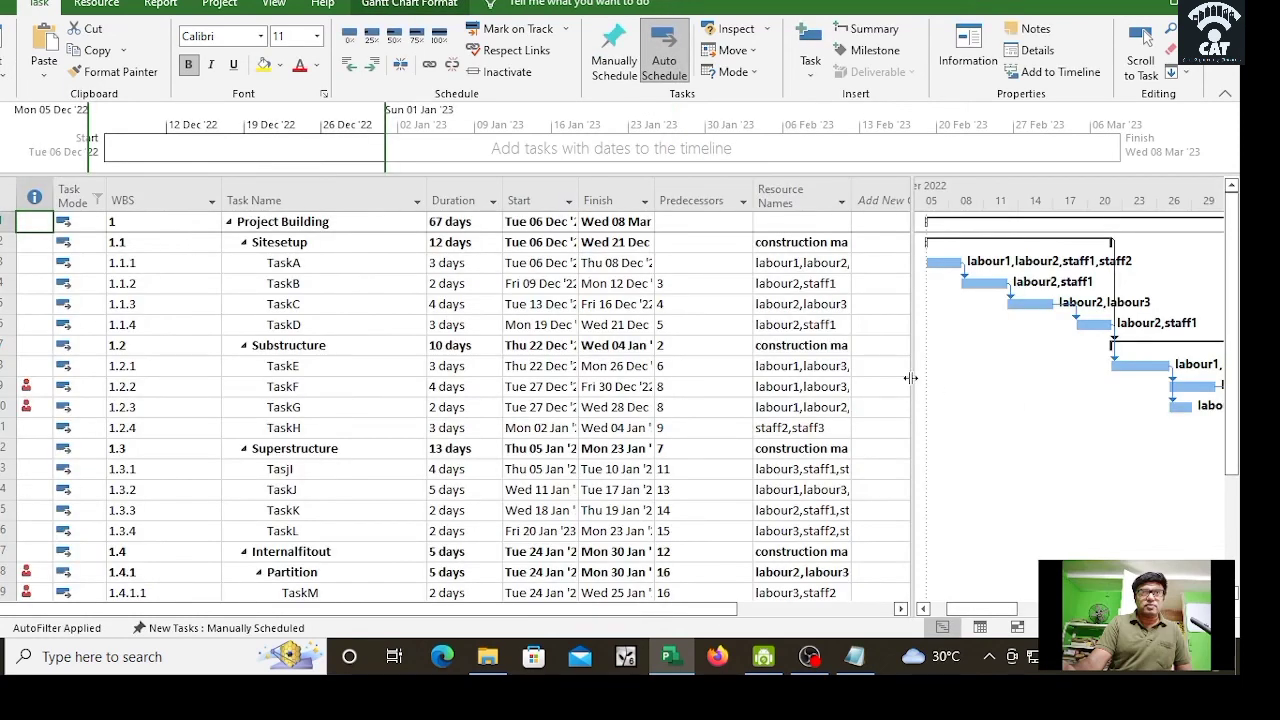
drag(910, 378, 700, 397)
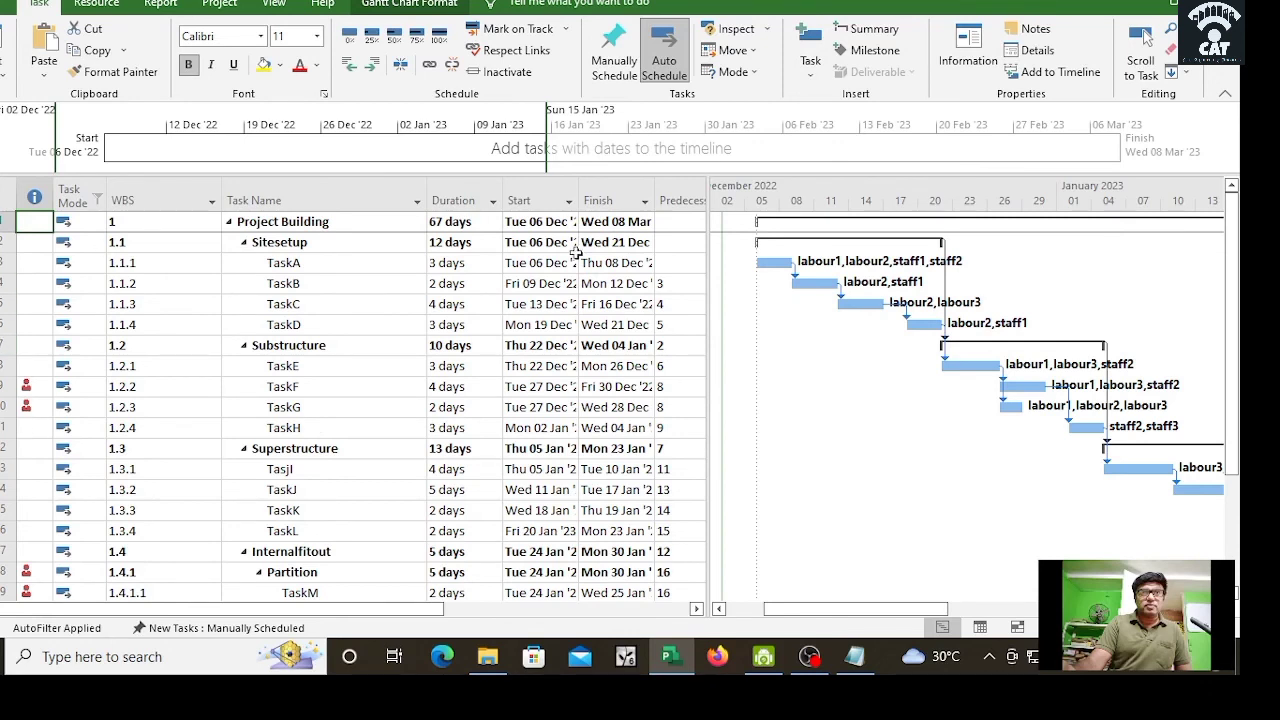
drag(709, 276, 972, 286)
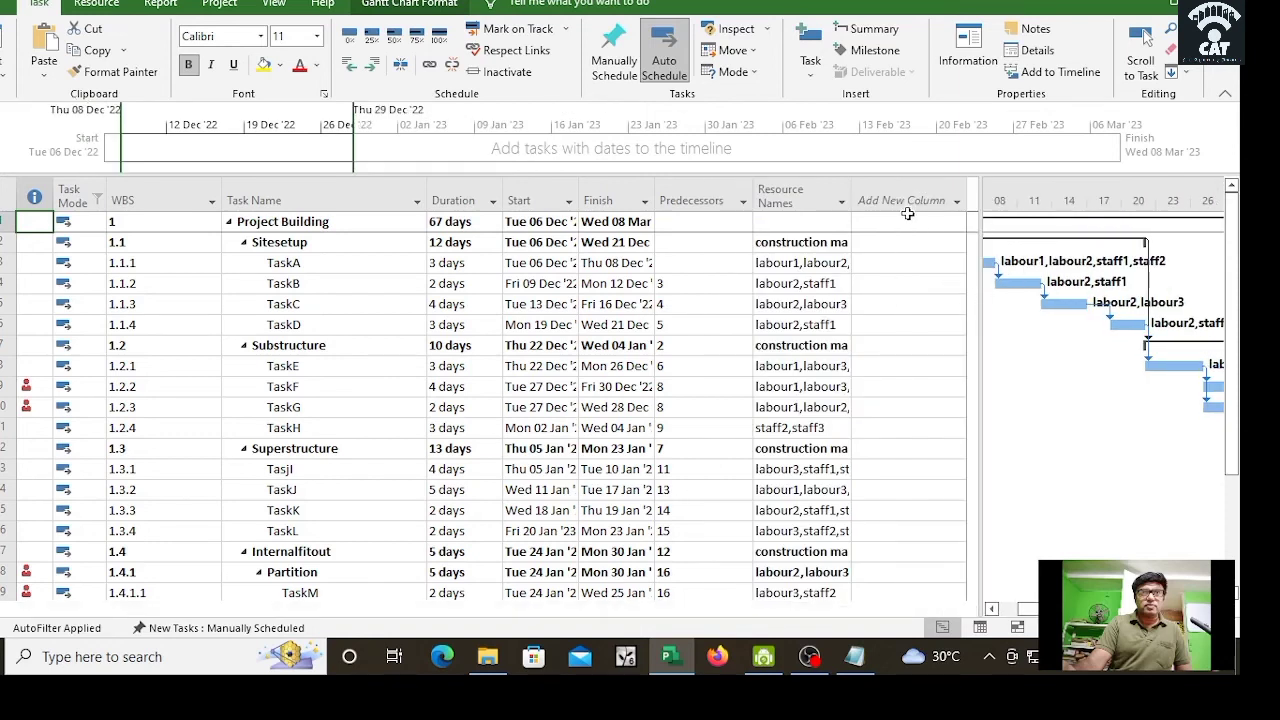
Step: Insert a Cost column after Resource Names, totalling Project Building at ₹212,350.00
click(955, 203)
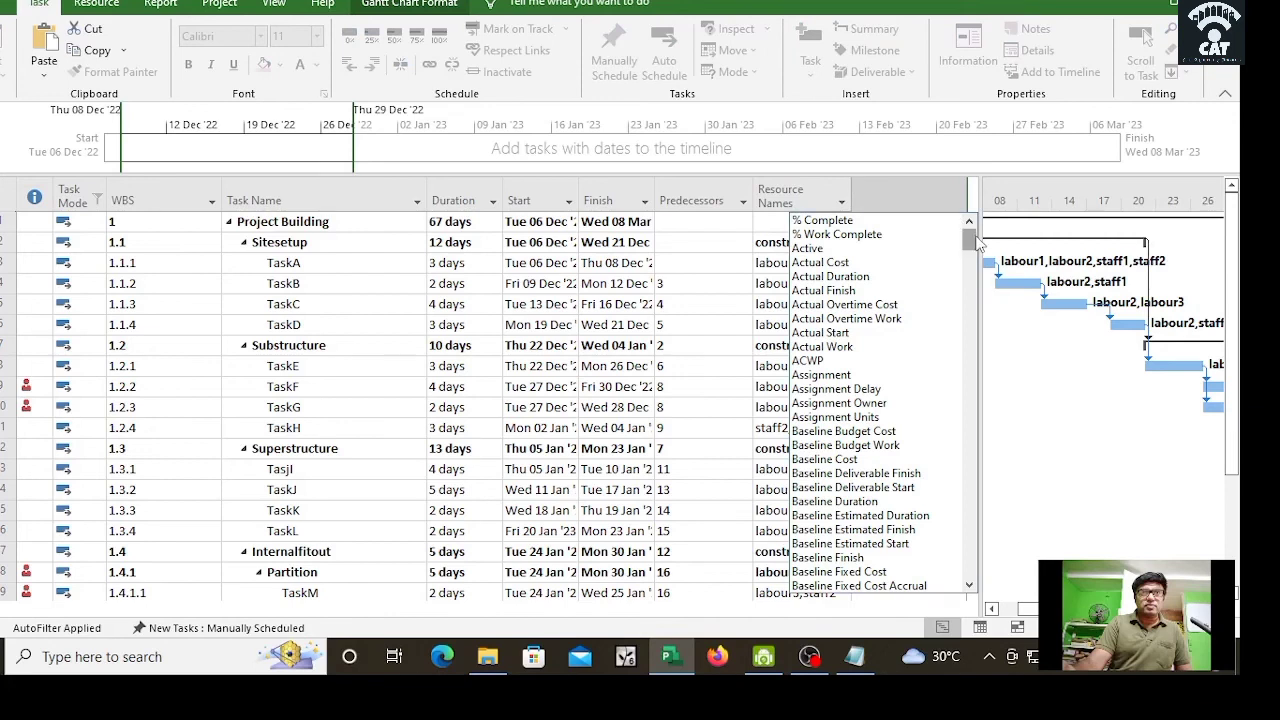
drag(970, 235, 952, 385)
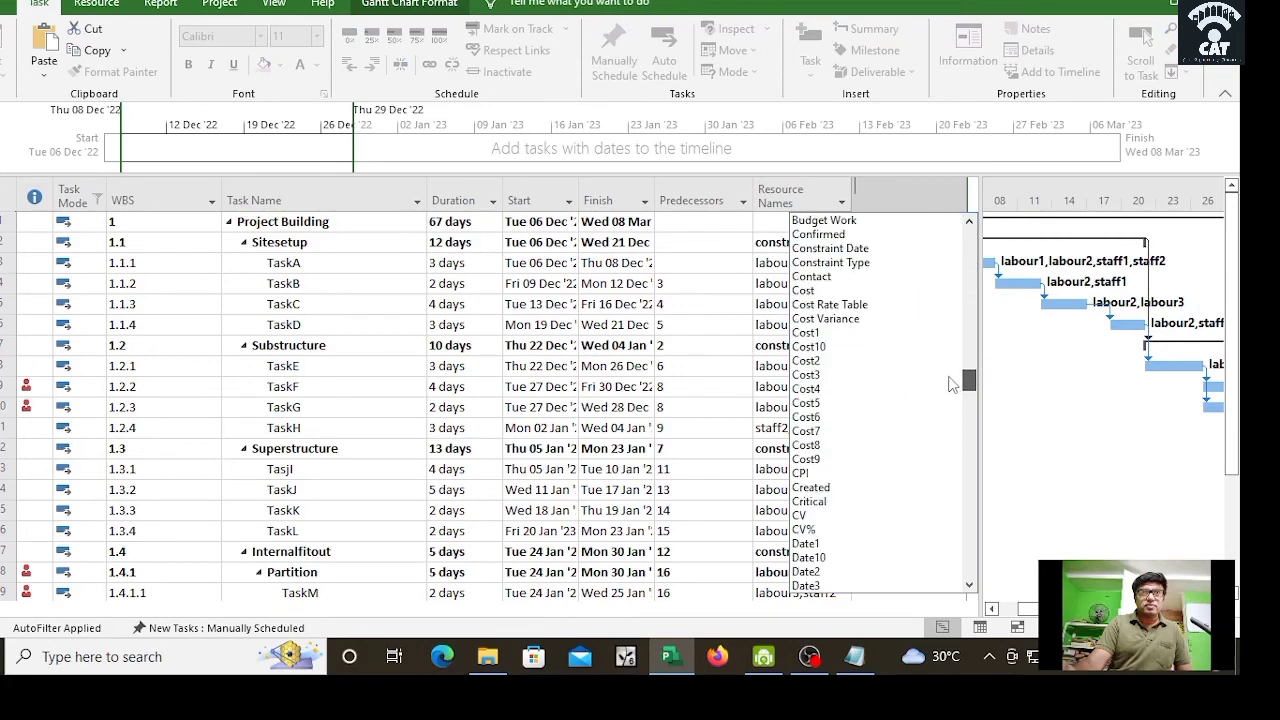
click(805, 290)
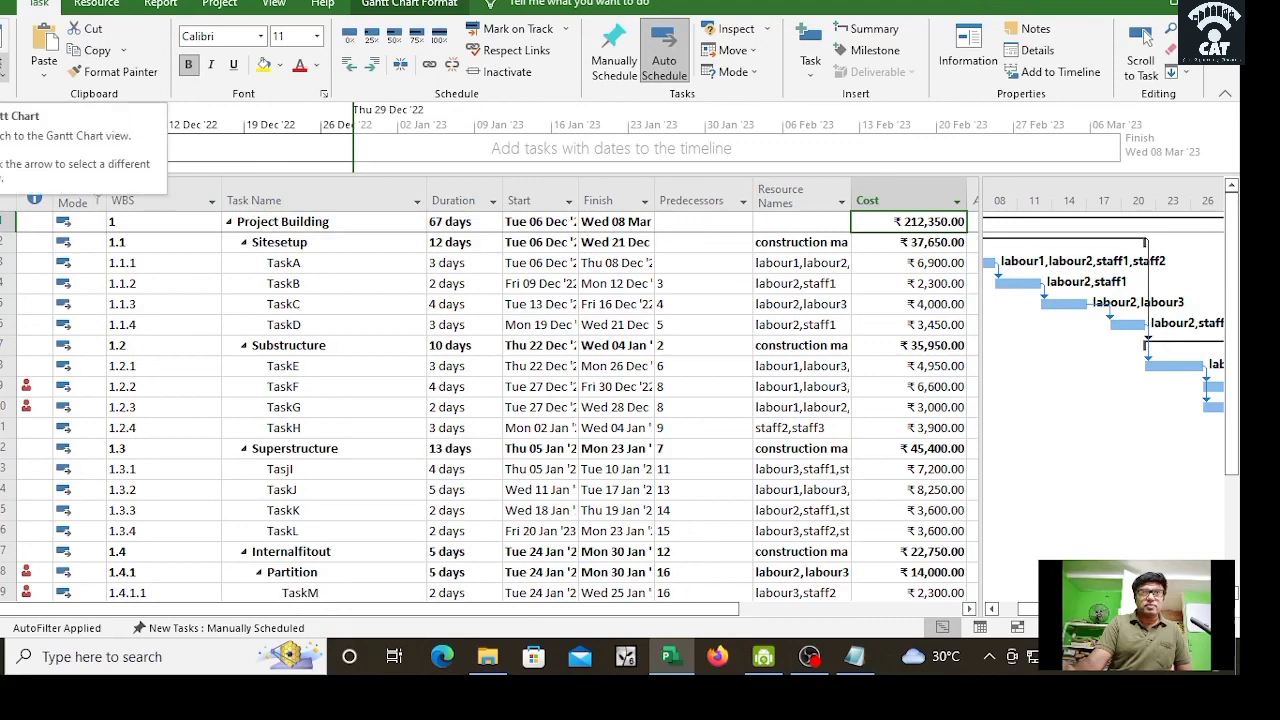
click(2, 68)
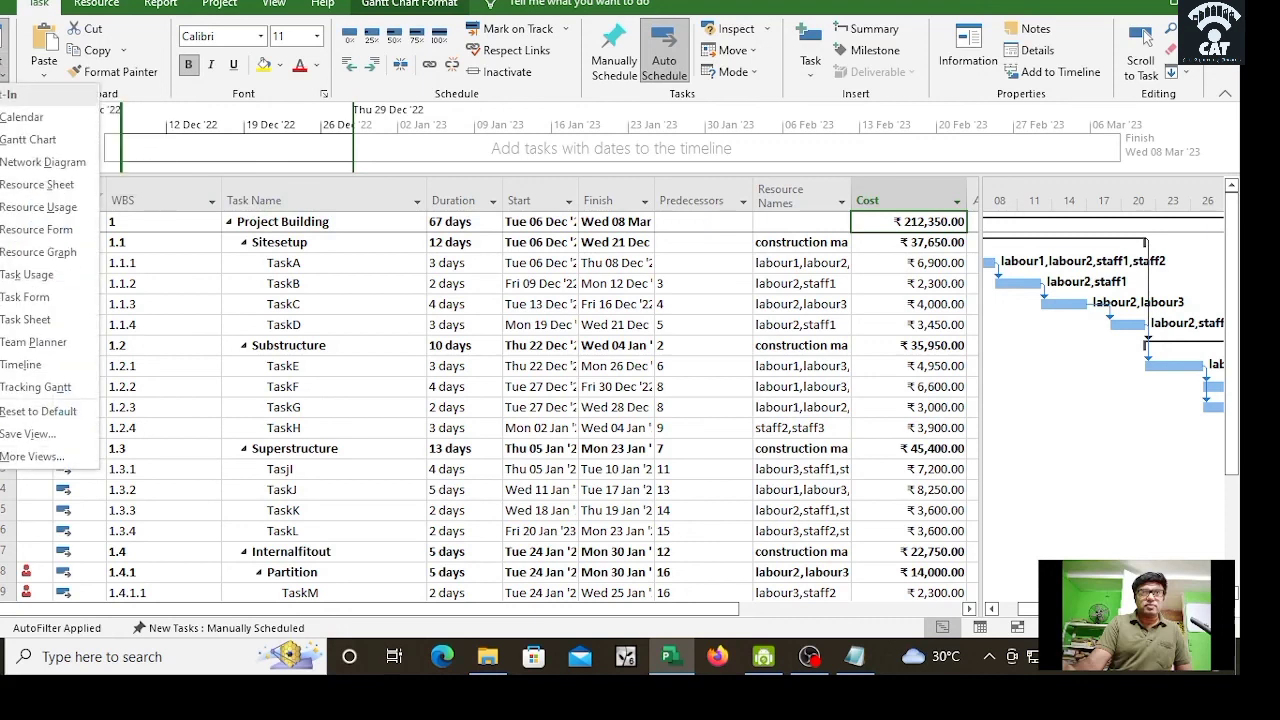
Step: Switch to the Network Diagram and scroll through linked task boxes such as TaskQ, TaskR and Partition
click(45, 162)
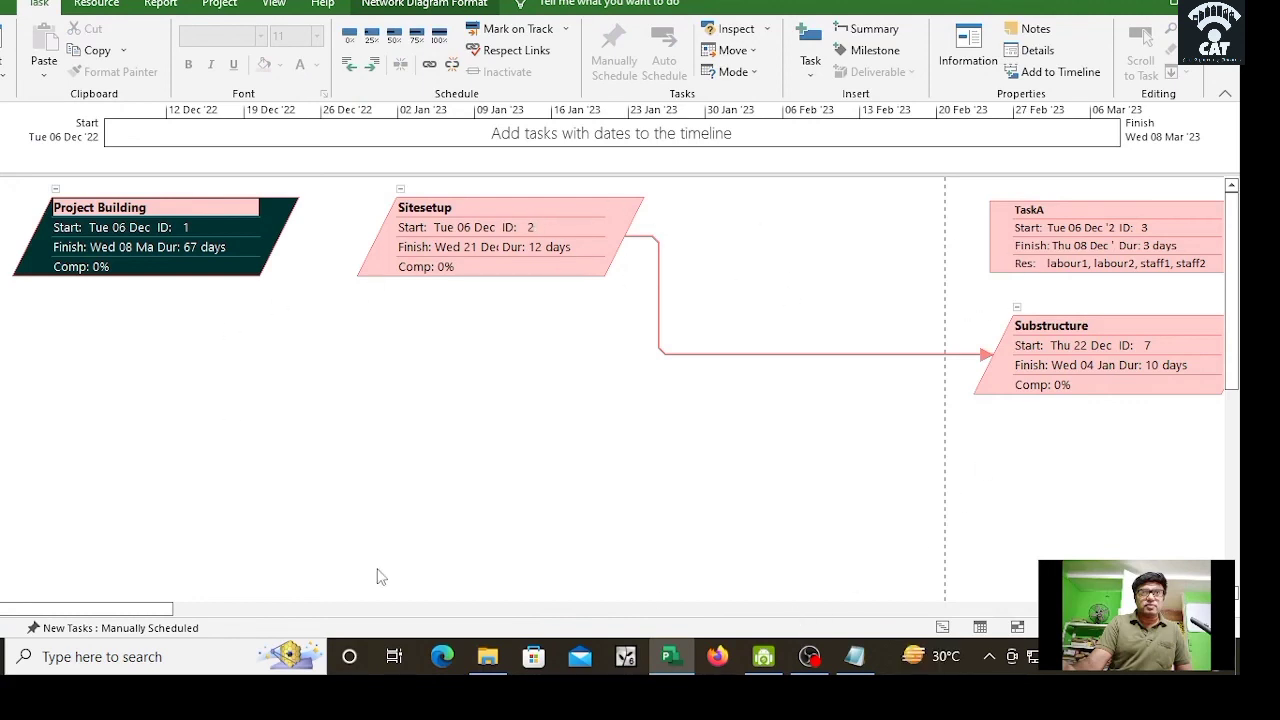
drag(149, 610, 558, 612)
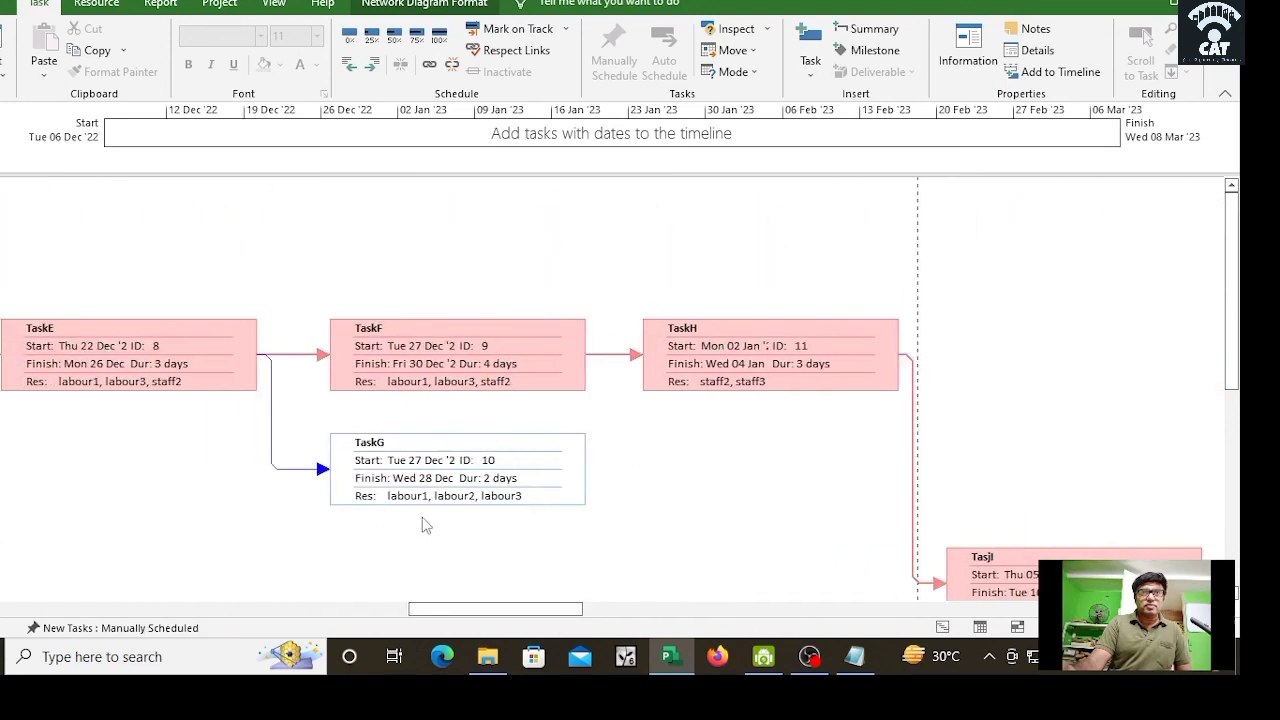
drag(514, 610, 719, 637)
drag(1232, 371, 1221, 488)
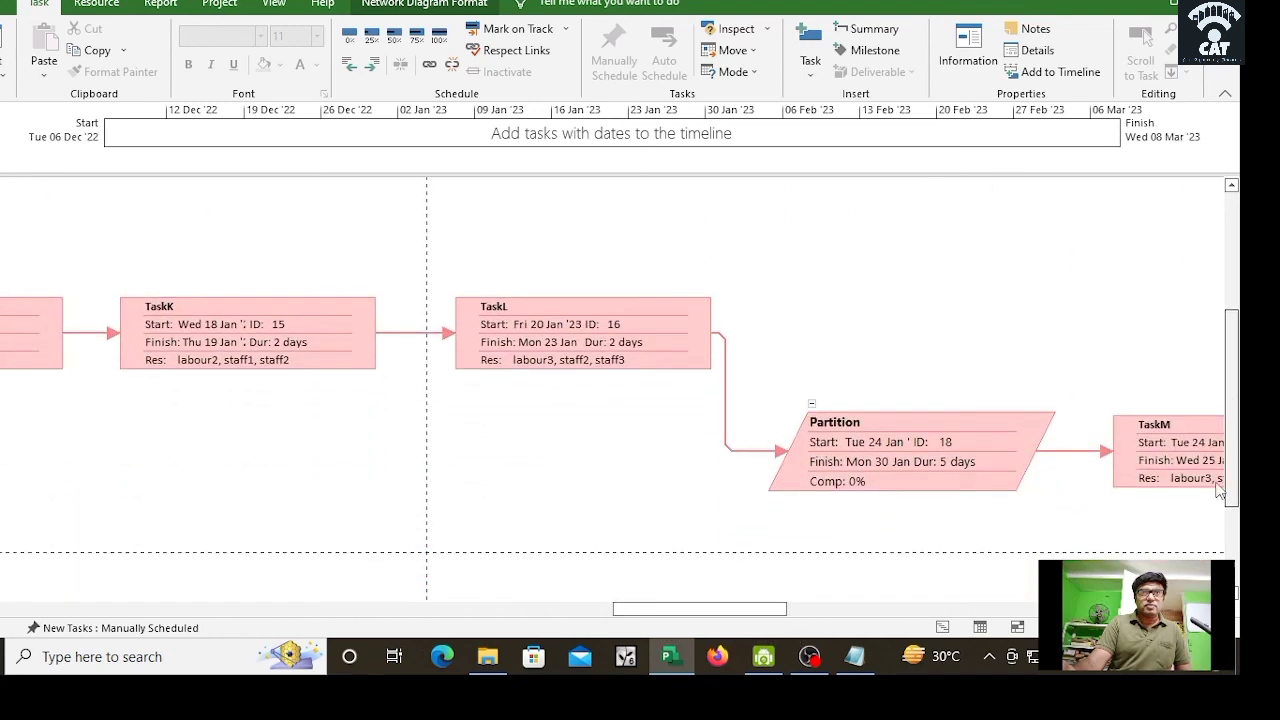
drag(660, 612, 973, 624)
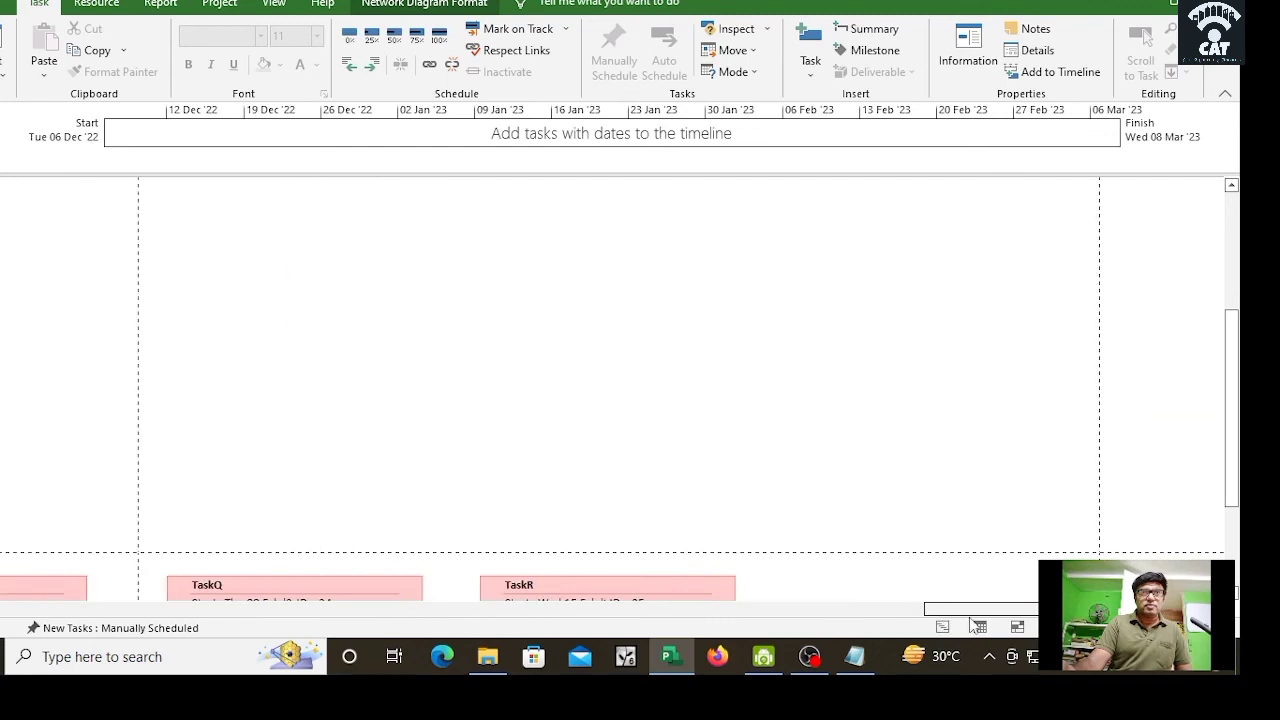
drag(1235, 370, 1234, 508)
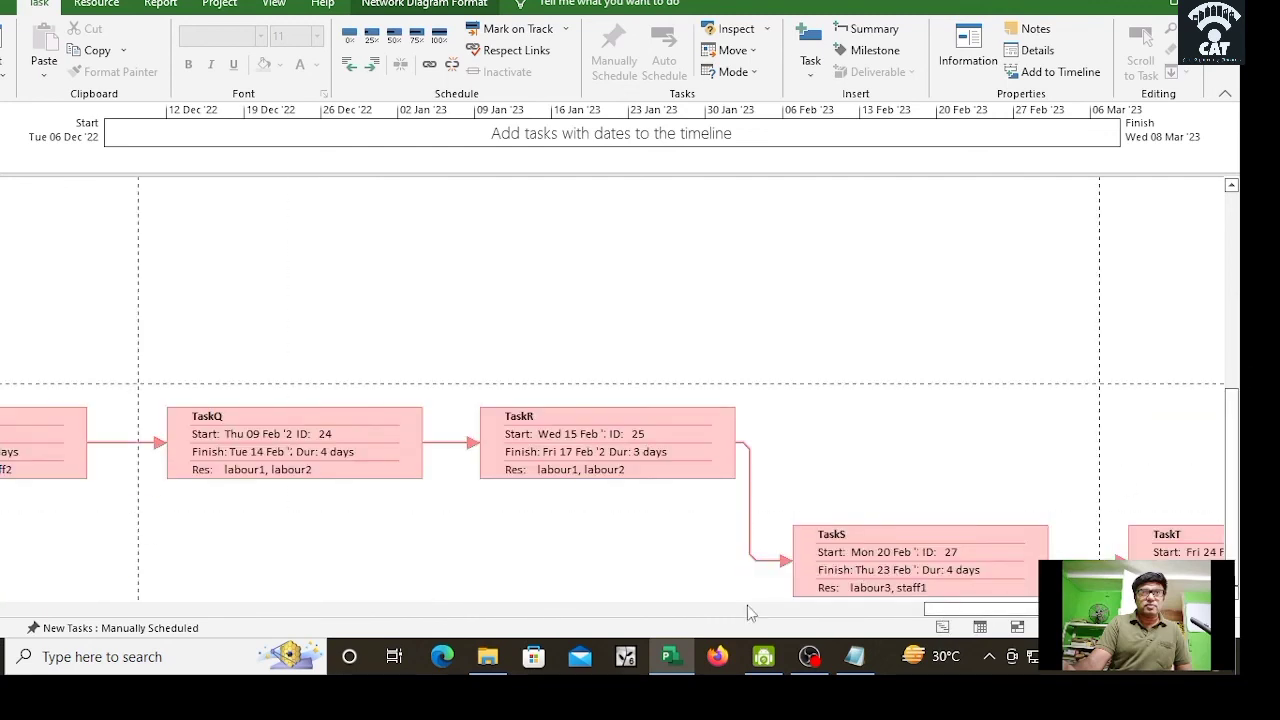
drag(958, 612, 55, 613)
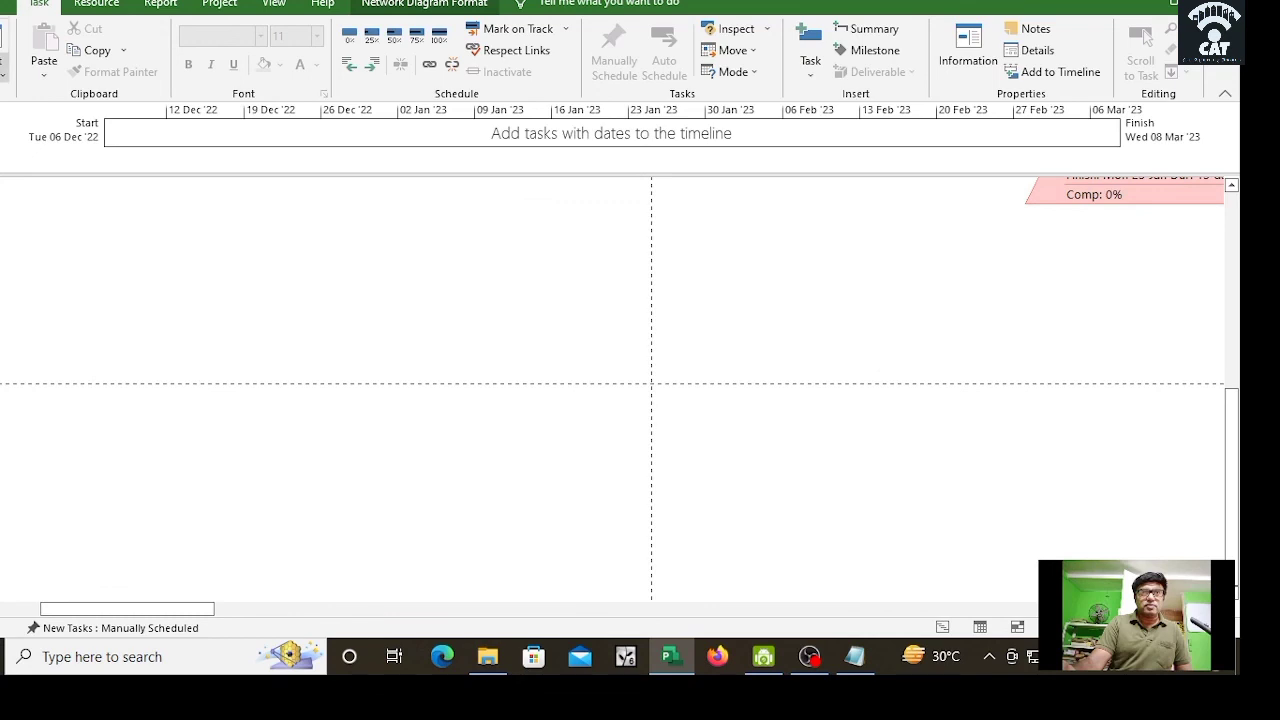
right_click(4, 56)
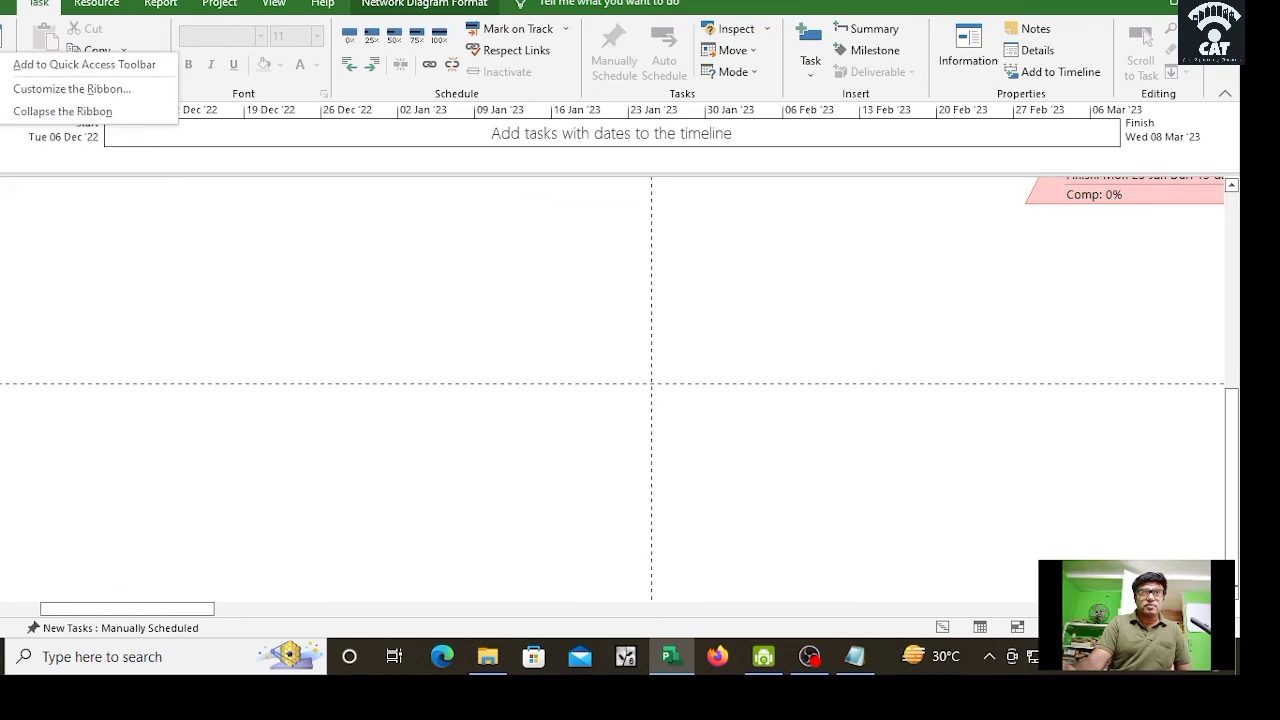
click(3, 68)
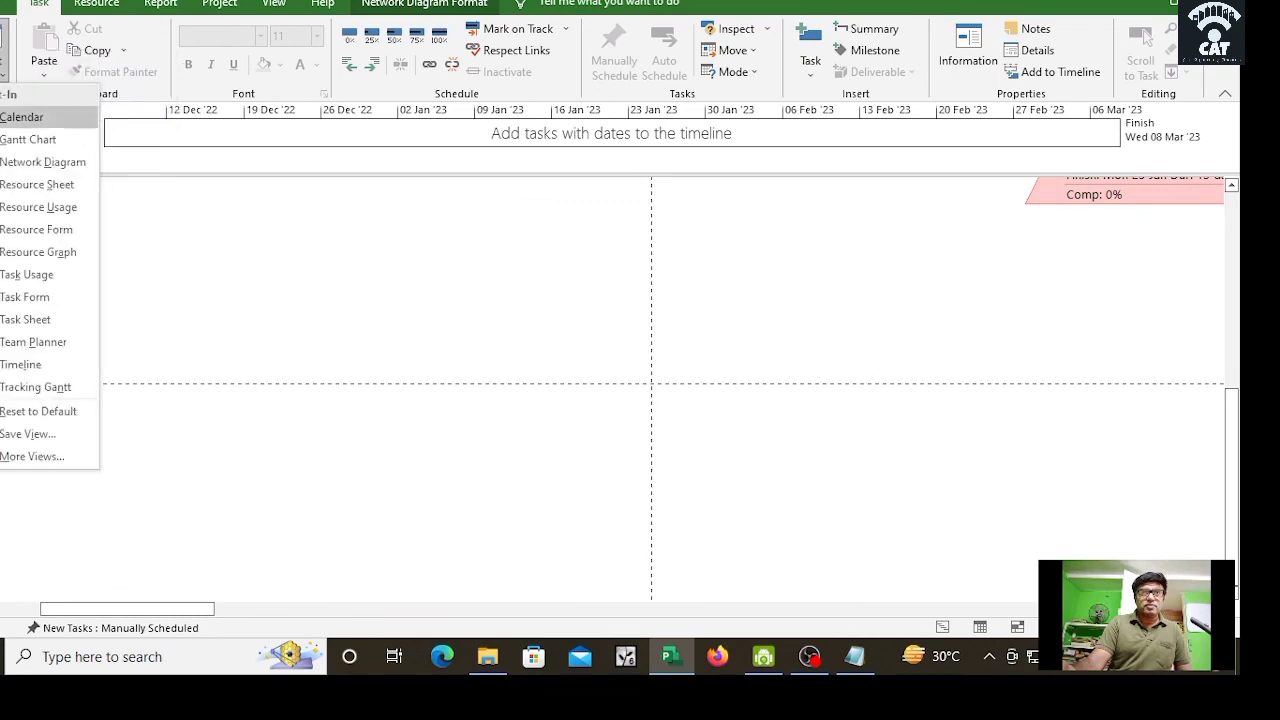
Step: Apply the Detail Gantt view from the More Views list
click(18, 460)
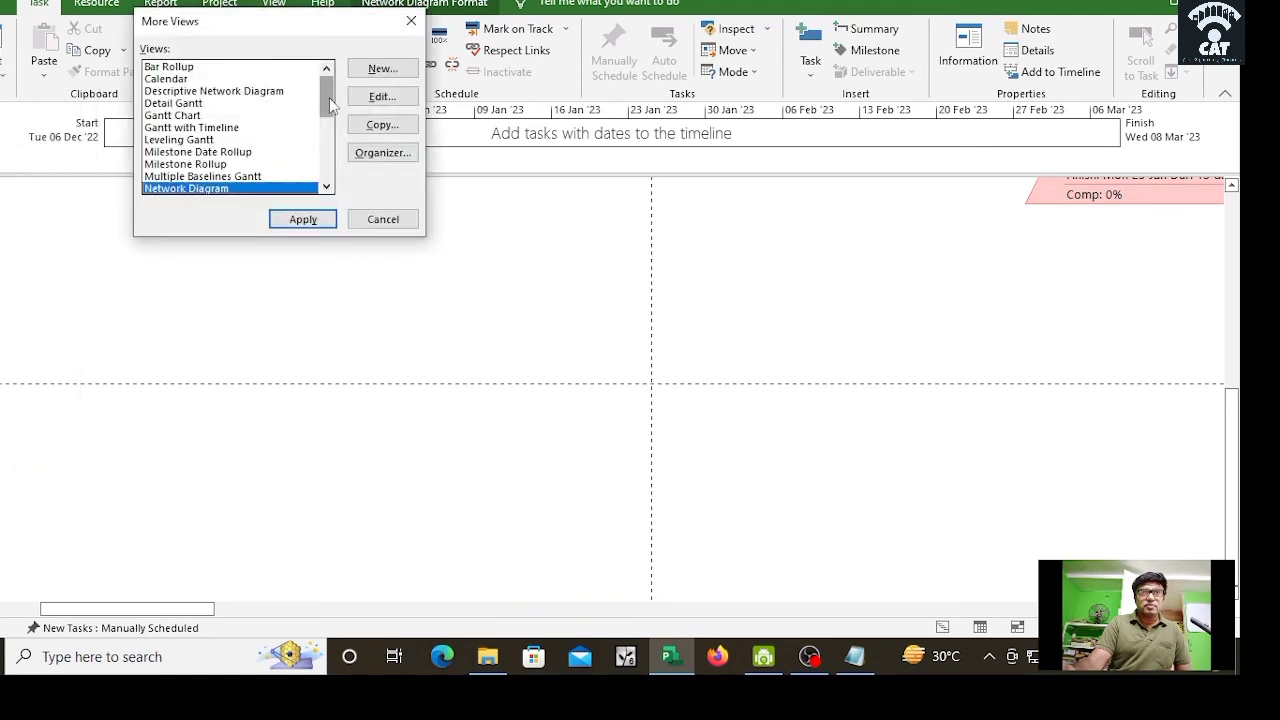
mouse_move(330, 105)
mouse_down()
mouse_move(330, 150)
mouse_move(329, 110)
mouse_up()
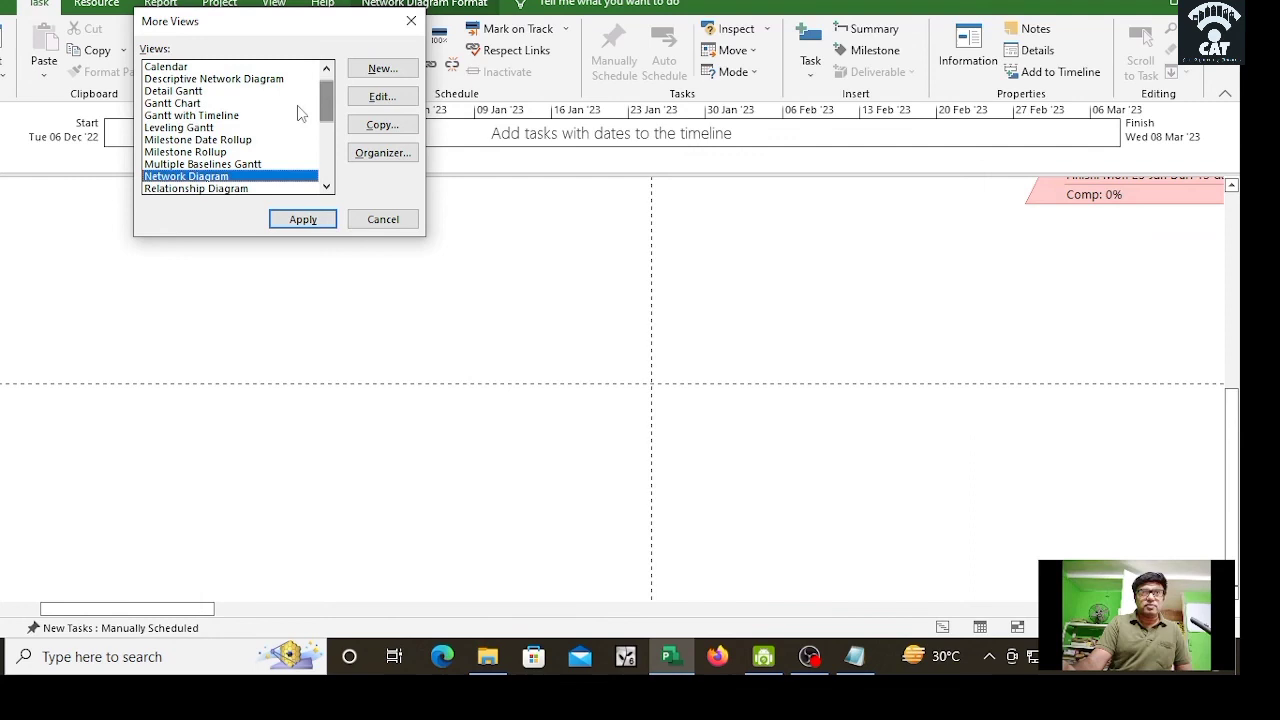
click(185, 91)
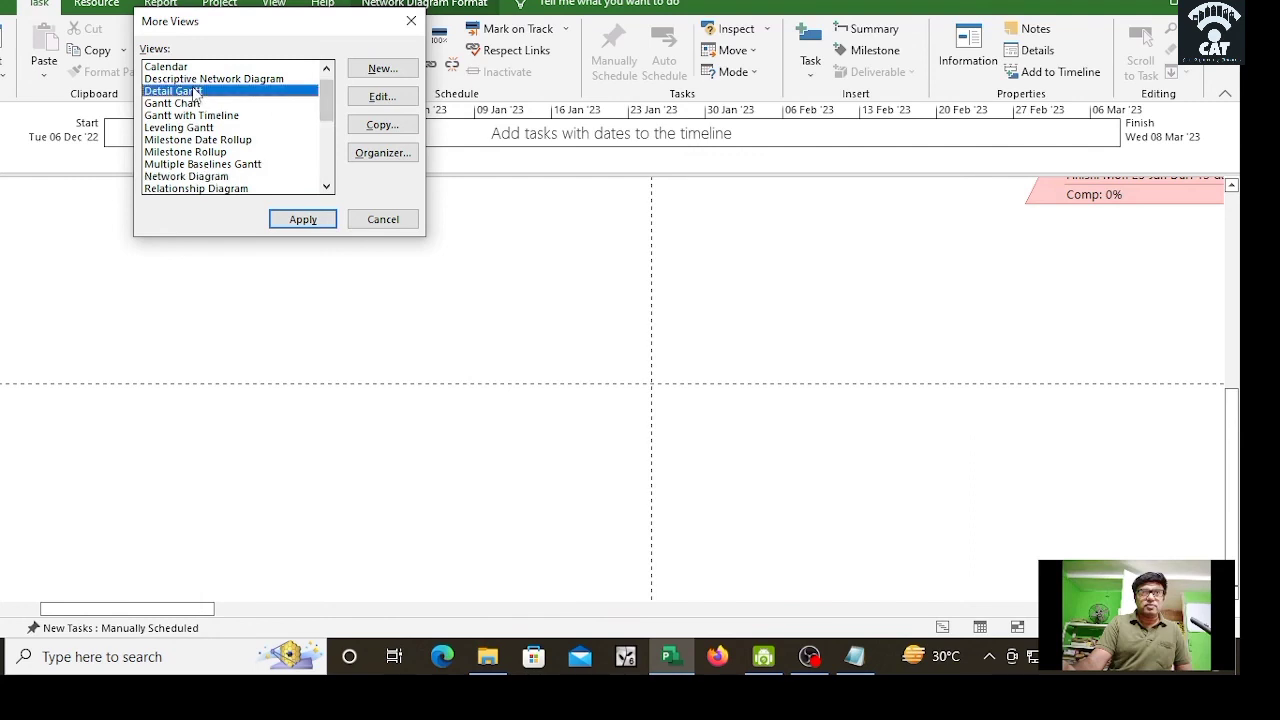
click(310, 222)
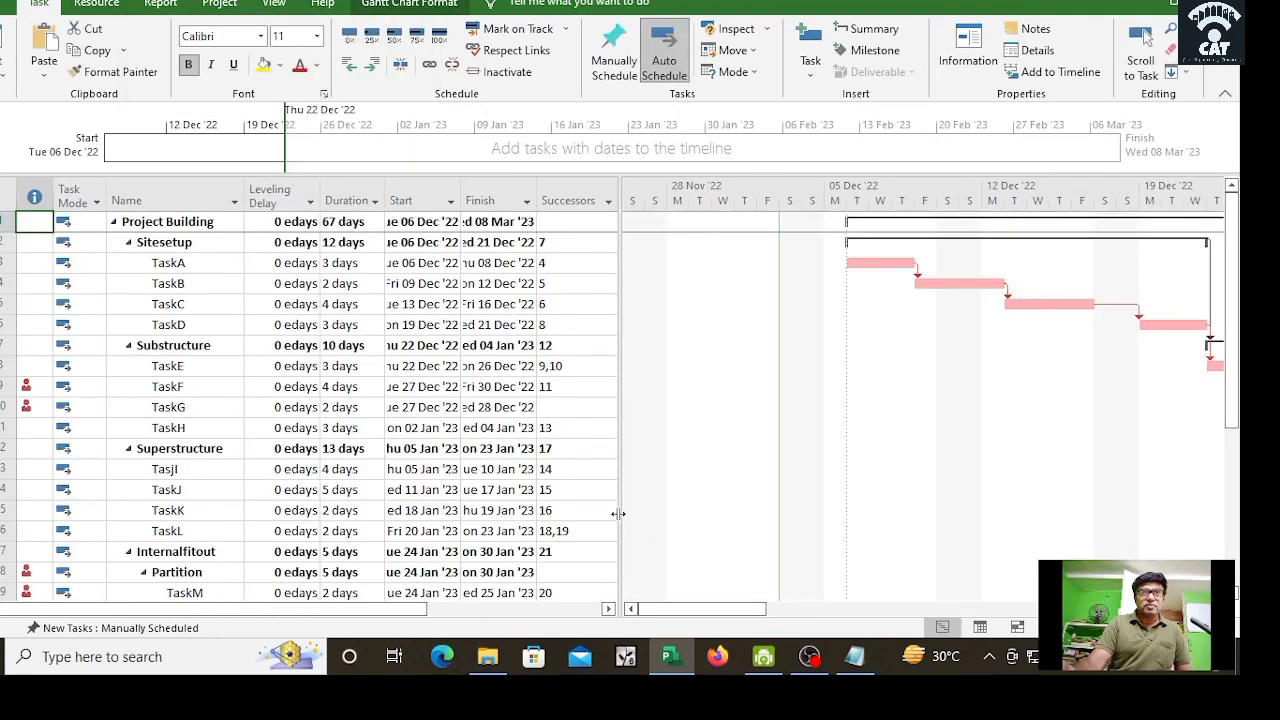
drag(619, 512, 587, 513)
drag(713, 607, 733, 632)
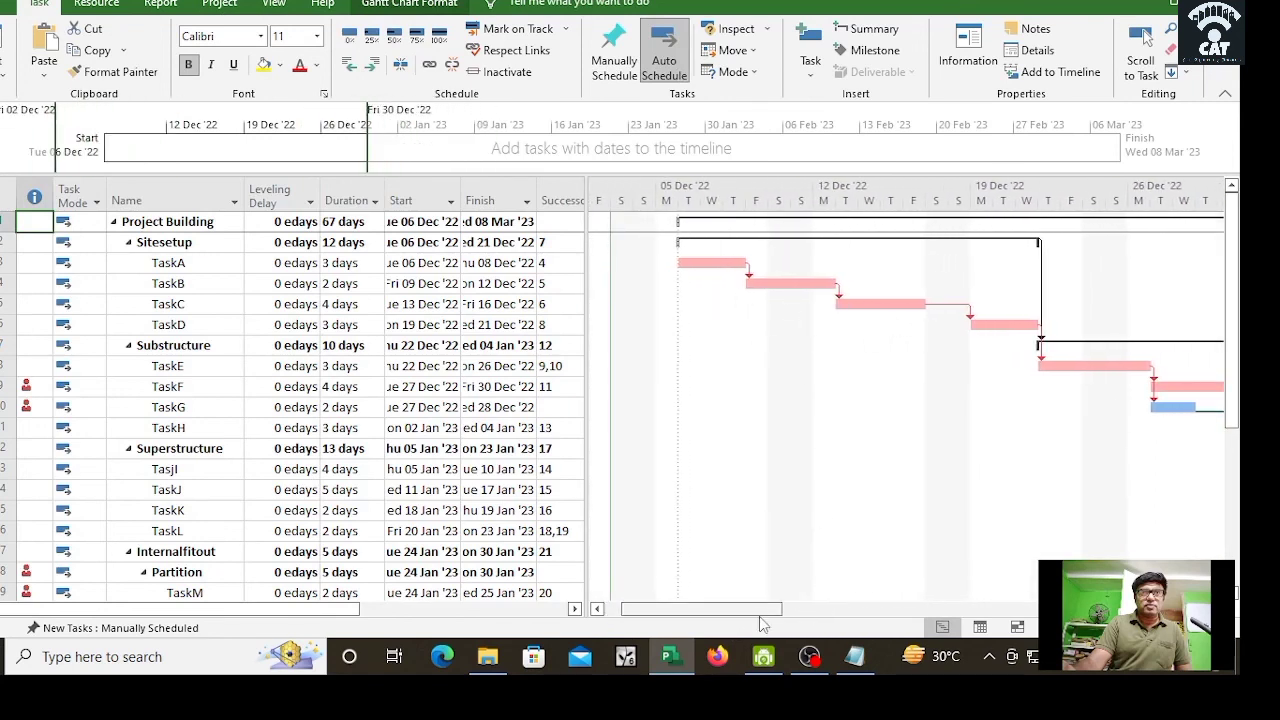
drag(764, 610, 838, 612)
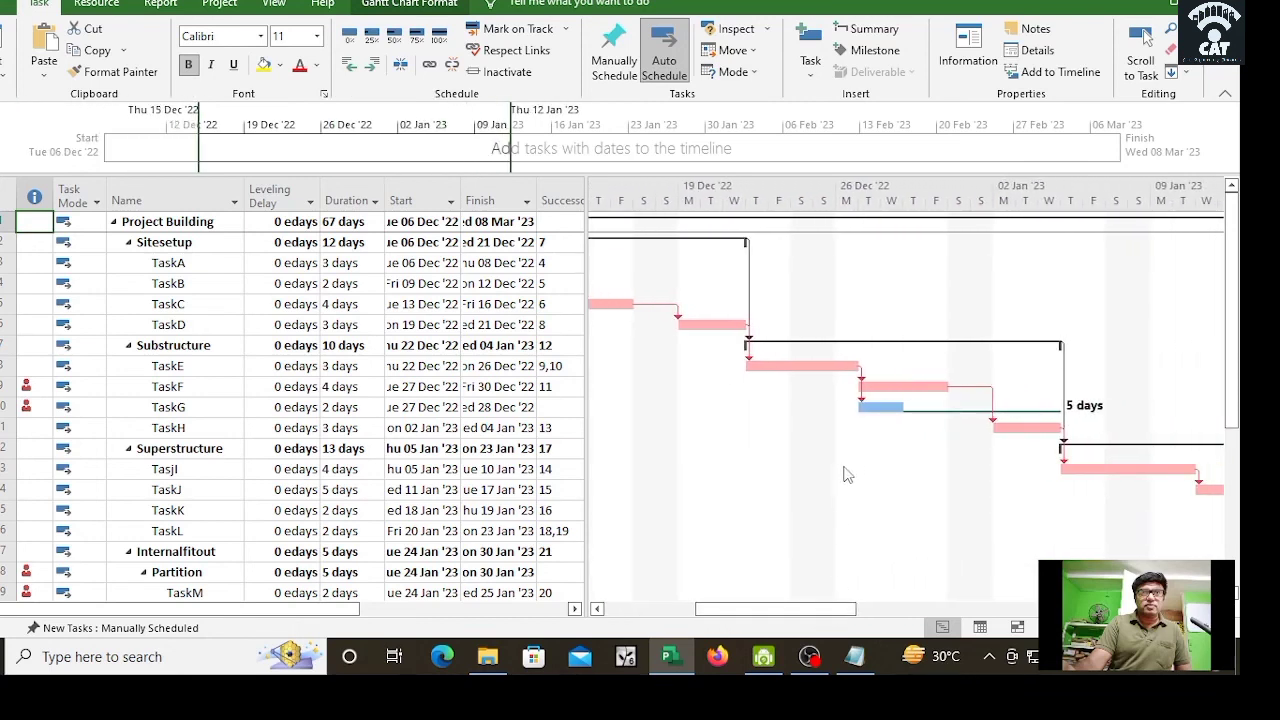
drag(858, 612, 869, 612)
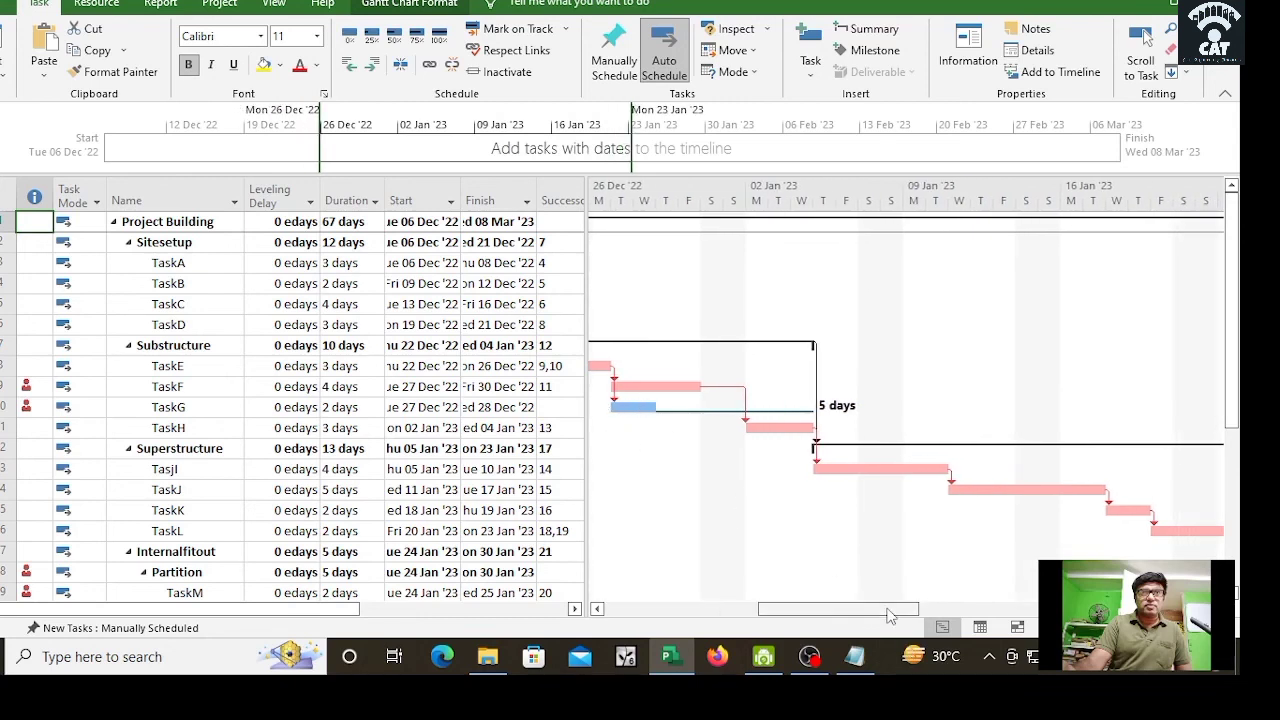
drag(888, 614, 1006, 612)
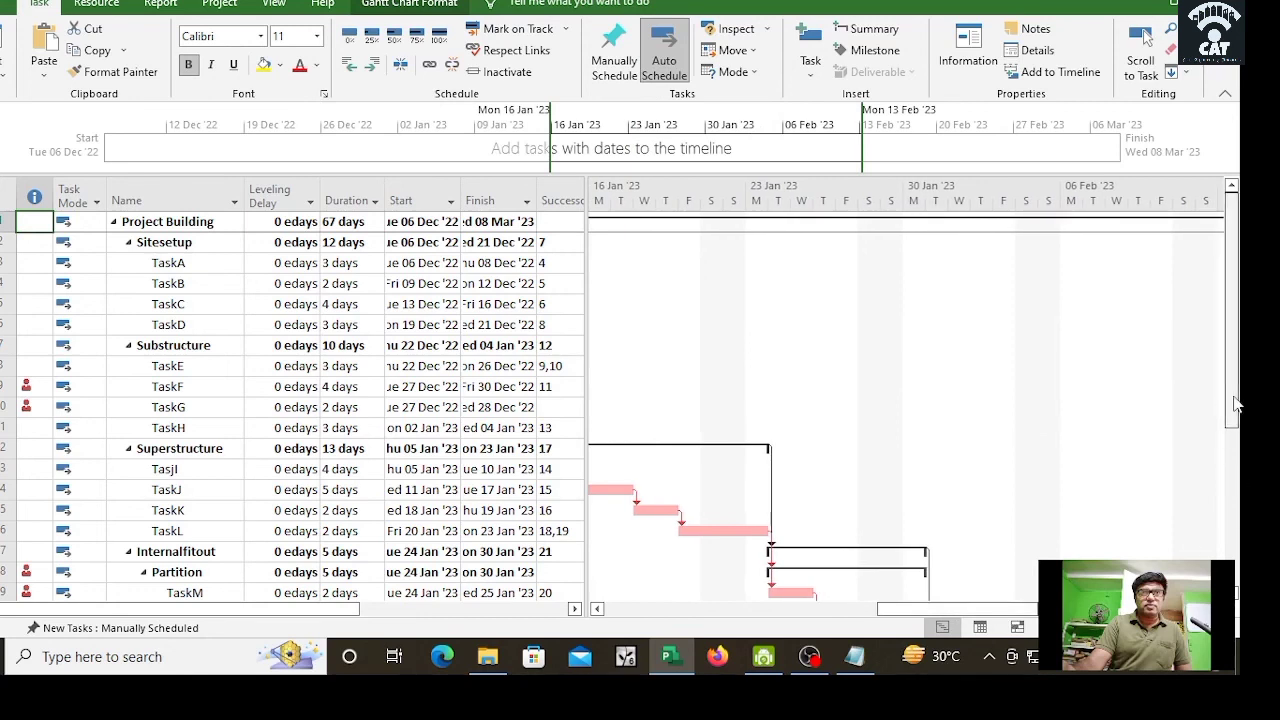
drag(1234, 399, 1234, 568)
drag(932, 611, 878, 612)
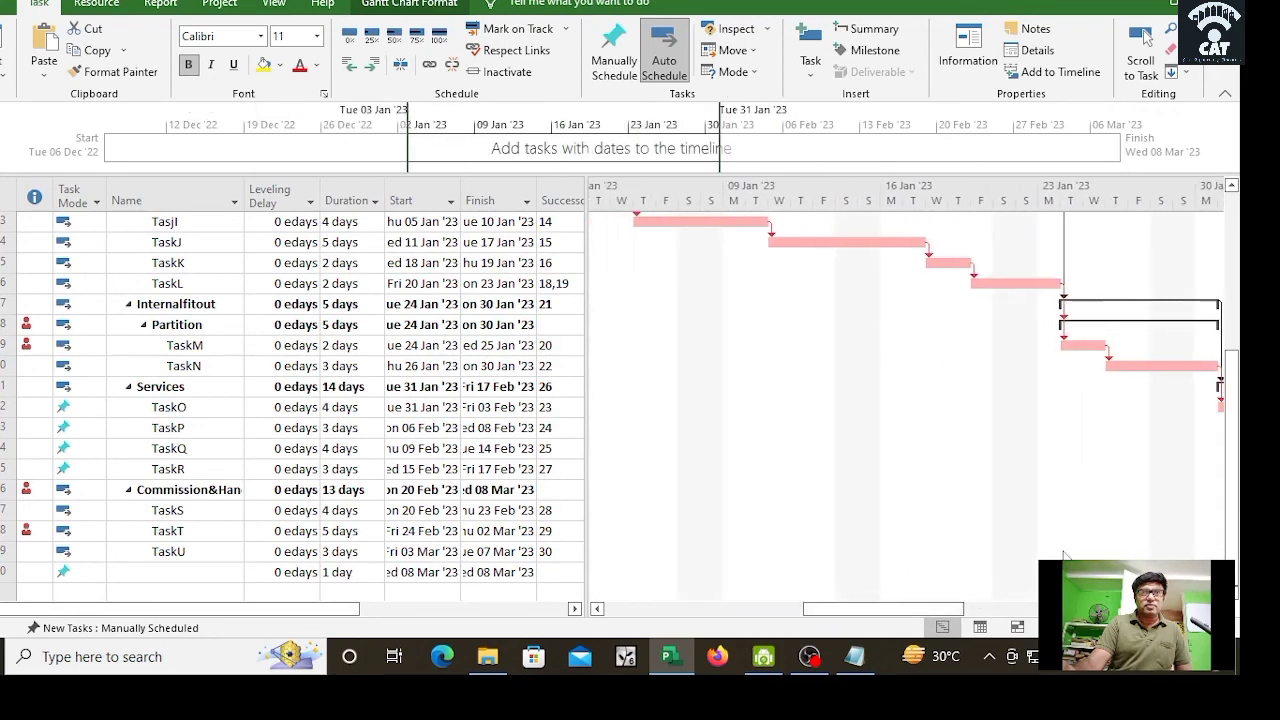
drag(1240, 462, 1240, 387)
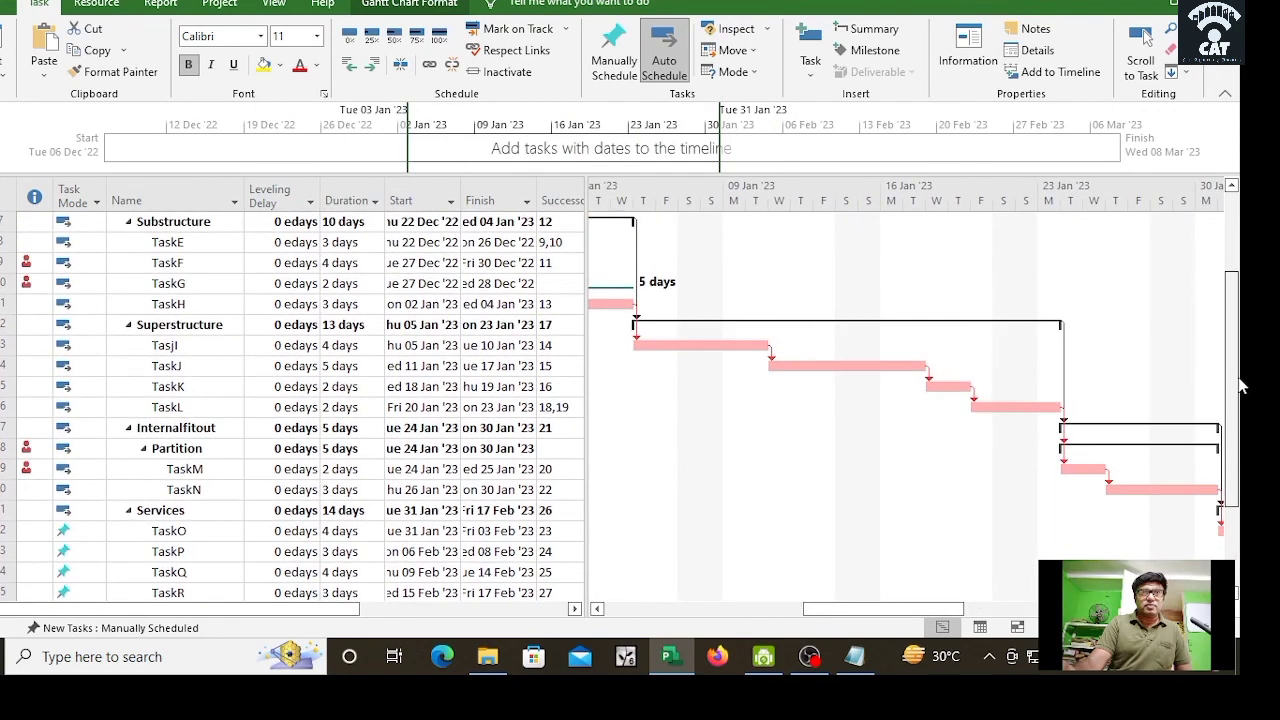
drag(910, 610, 793, 623)
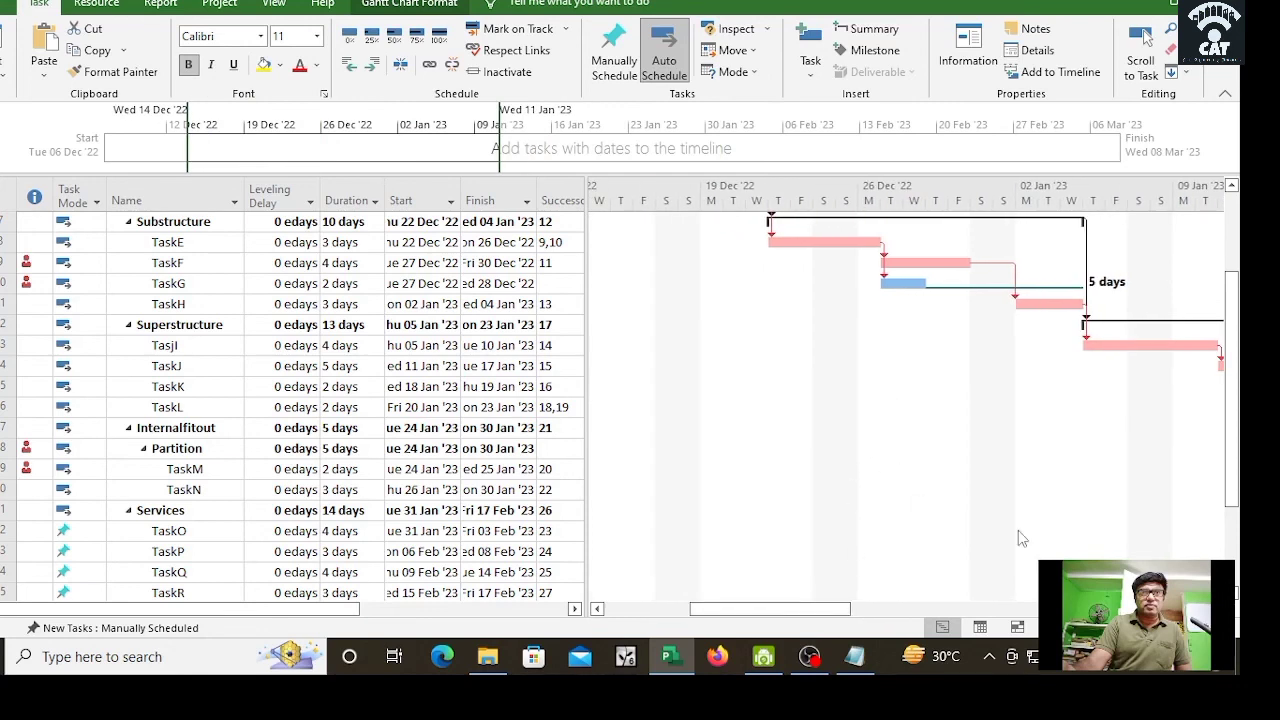
mouse_move(843, 600)
mouse_down()
mouse_move(870, 609)
mouse_move(854, 609)
mouse_up()
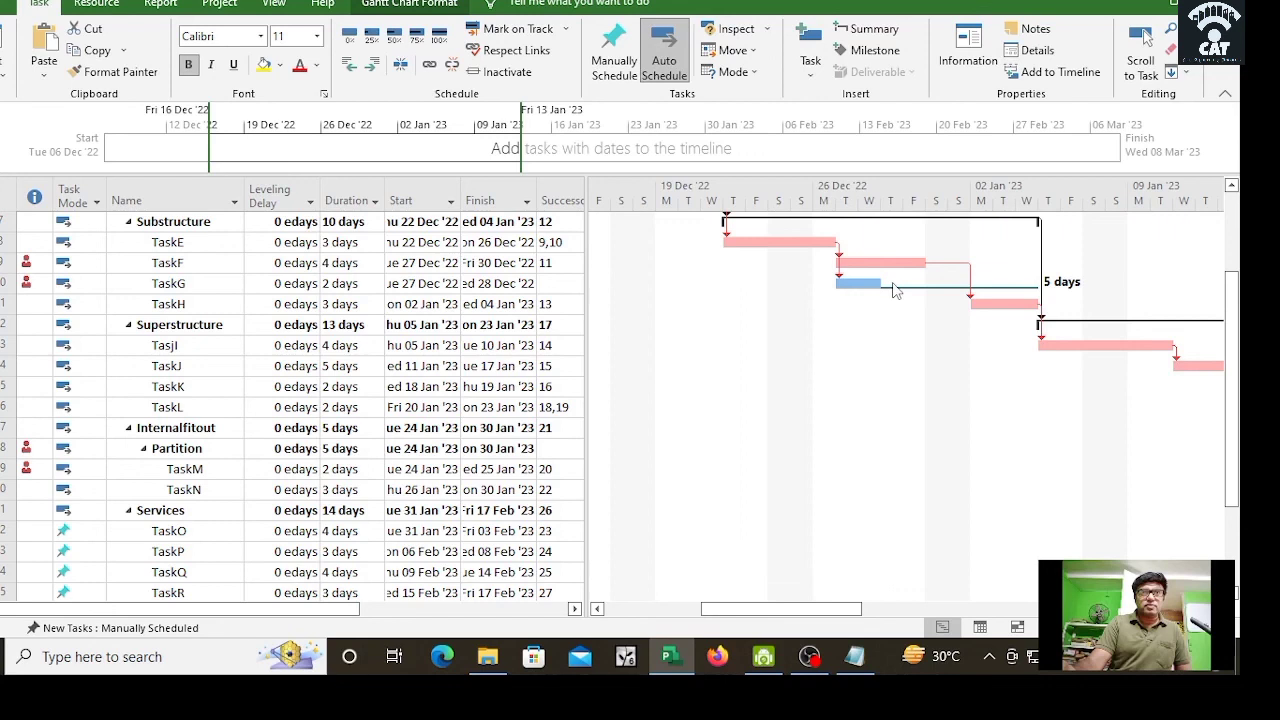
mouse_move(789, 612)
mouse_down()
mouse_move(826, 612)
mouse_move(783, 620)
mouse_up()
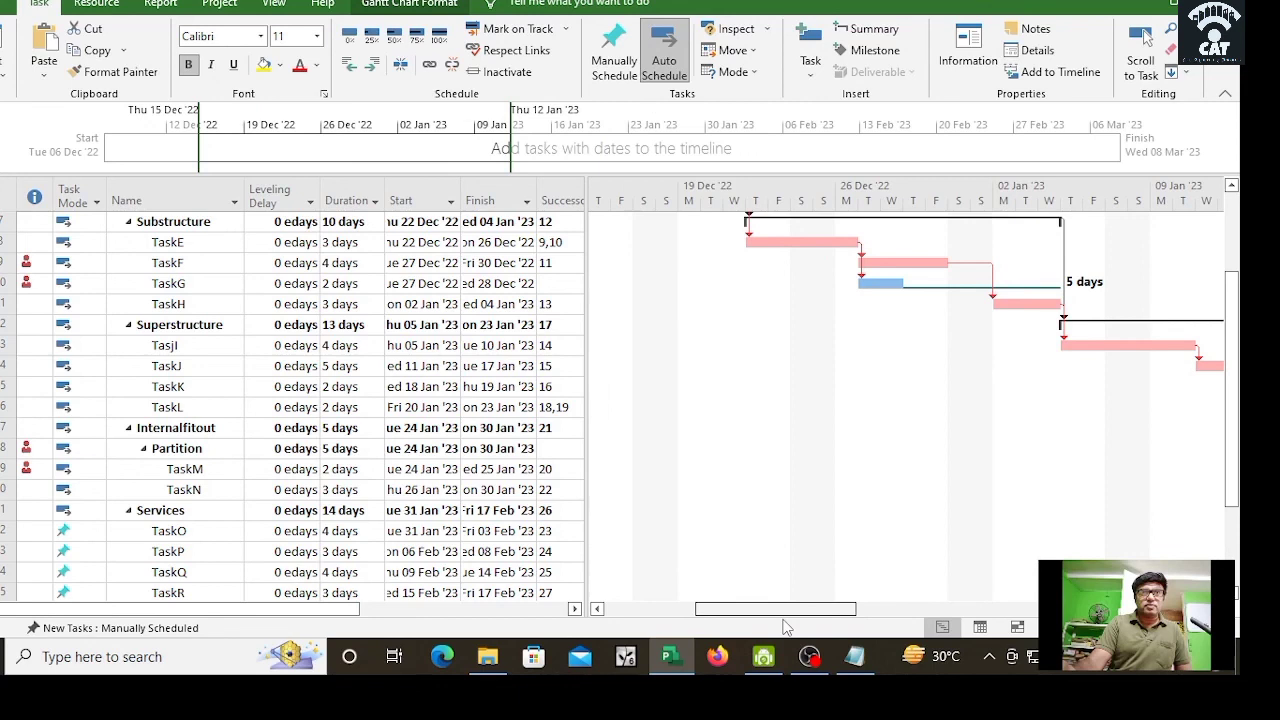
drag(783, 620, 997, 680)
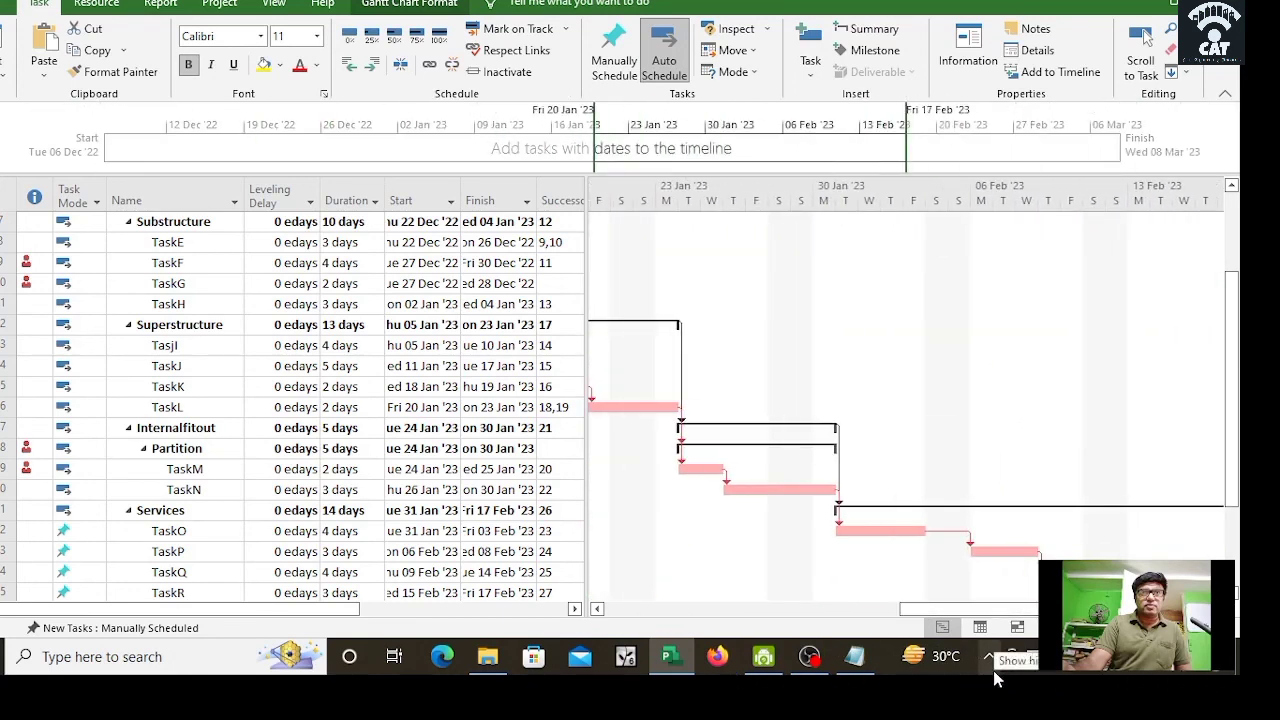